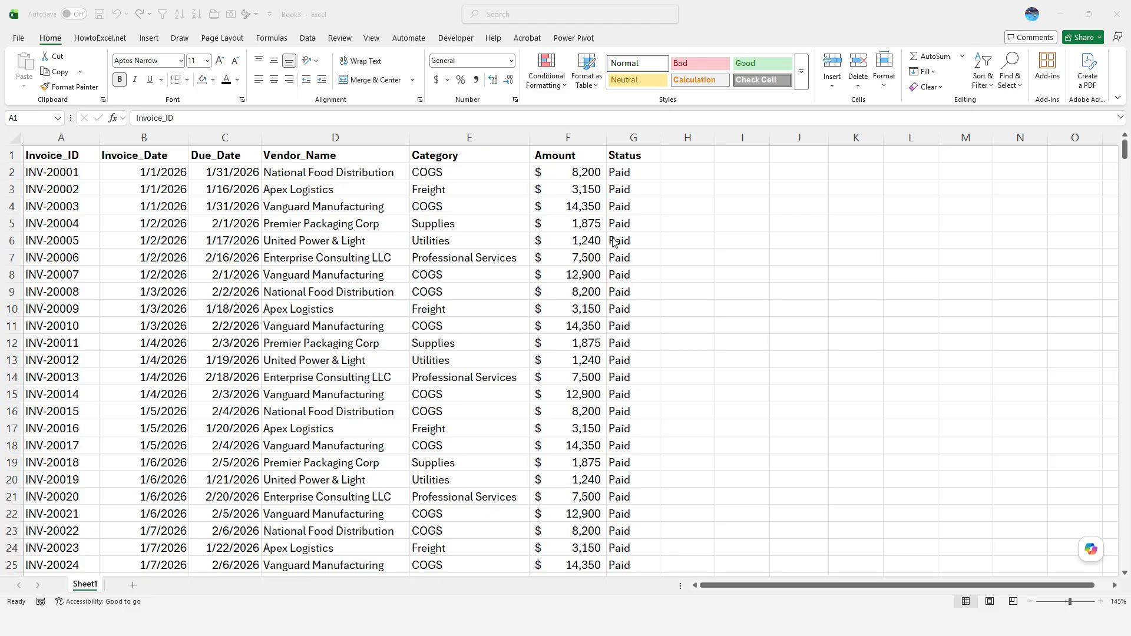
Convert the invoice data range, including its header row, into a table with the green banded style
{"action": "left_click", "coordinate": [467, 259]}
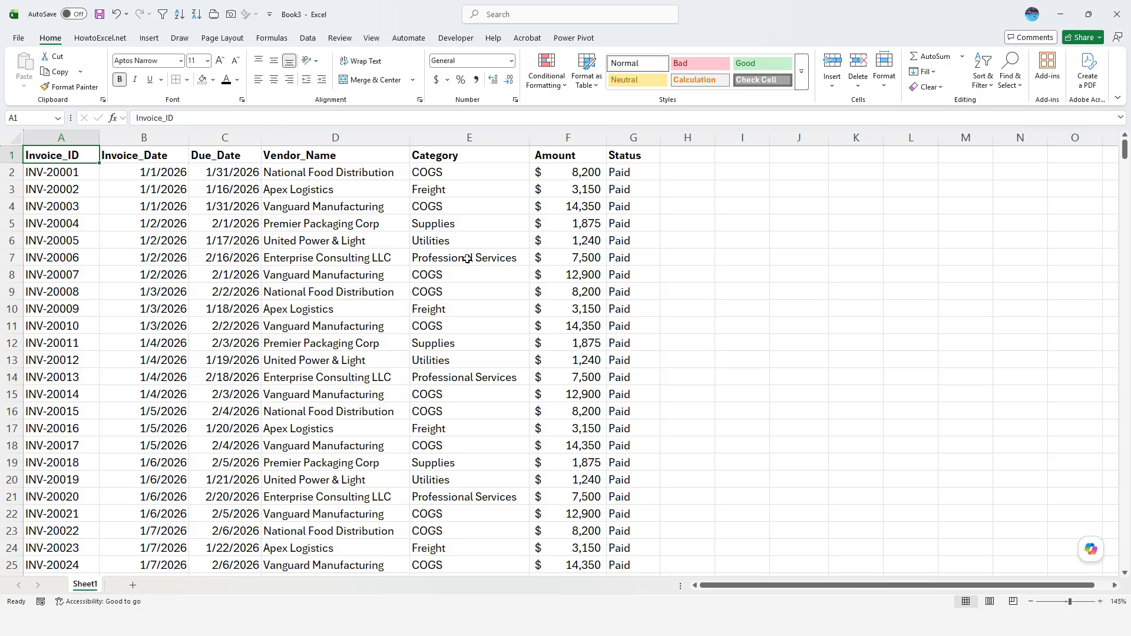
{"action": "left_click", "coordinate": [149, 37]}
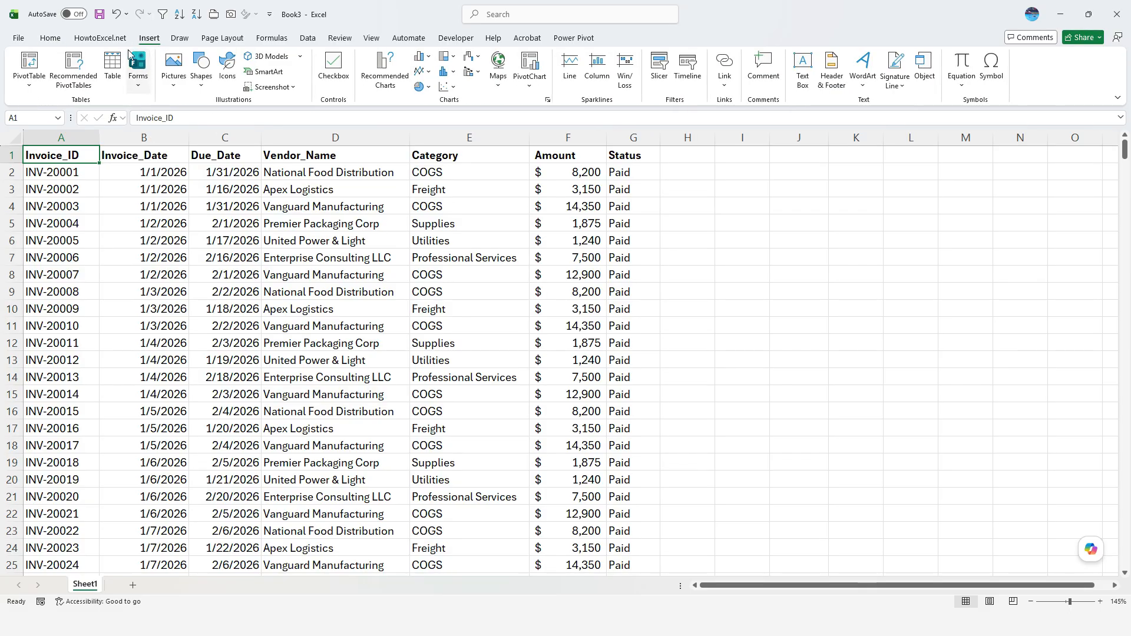
{"action": "left_click", "coordinate": [110, 61]}
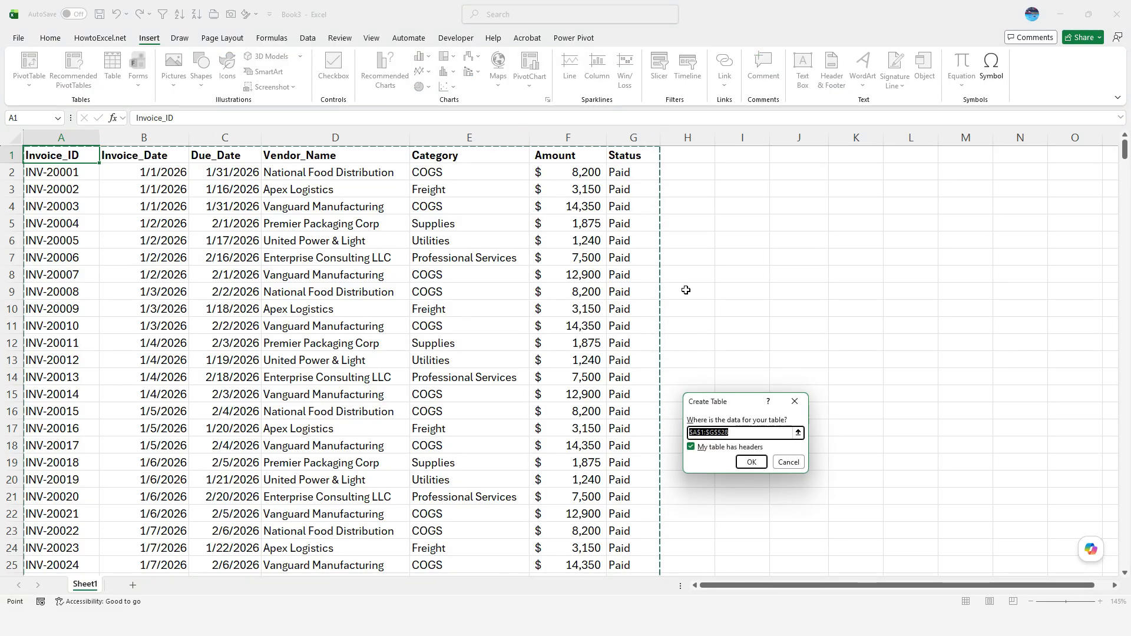
{"action": "left_click", "coordinate": [751, 462]}
{"action": "left_click", "coordinate": [729, 71]}
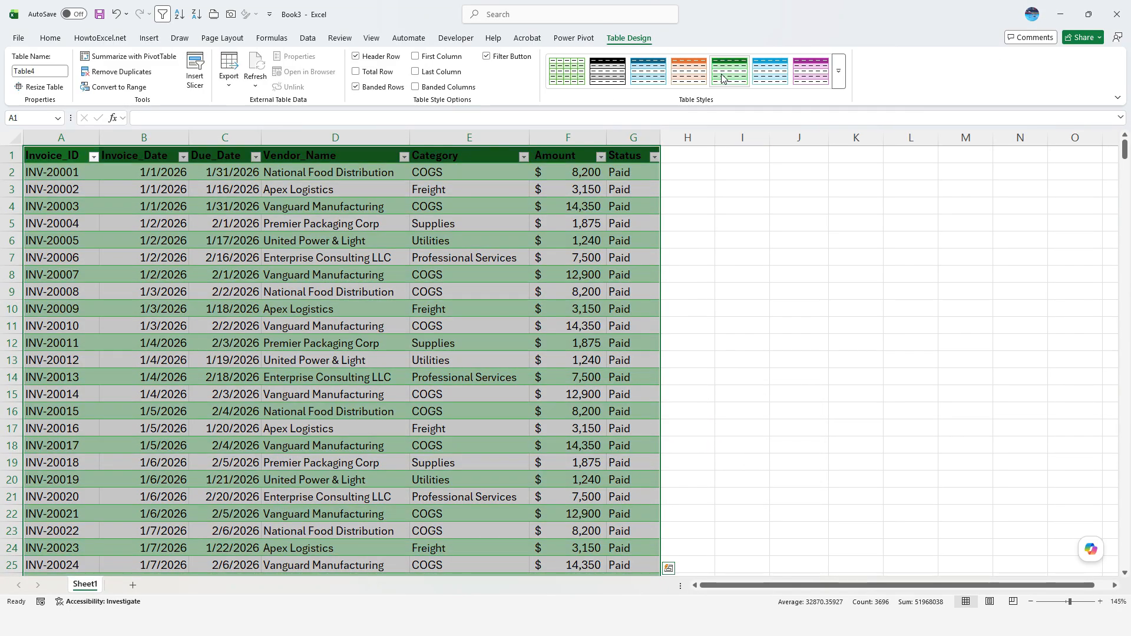
Change the font colour of the table's header row, from Invoice_ID to Status, to white
{"action": "left_click", "coordinate": [614, 154]}
{"action": "left_click_drag", "start_coordinate": [614, 154], "coordinate": [68, 157]}
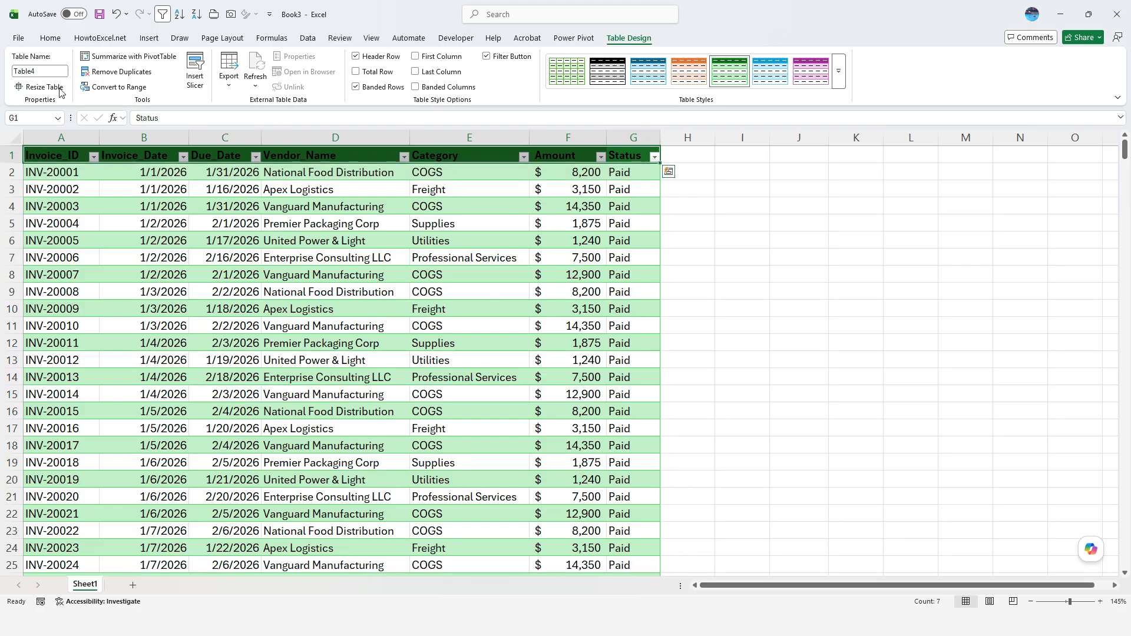
{"action": "left_click", "coordinate": [51, 39]}
{"action": "left_click", "coordinate": [237, 80]}
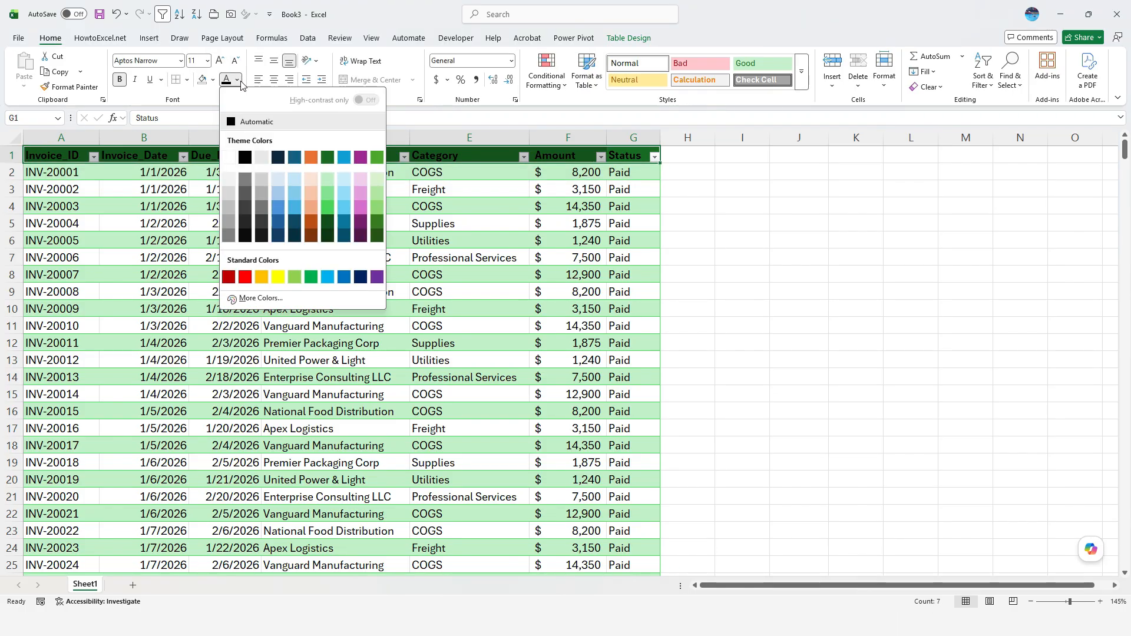
{"action": "left_click", "coordinate": [229, 154]}
Rename the invoice table as APTable
{"action": "left_click", "coordinate": [628, 39]}
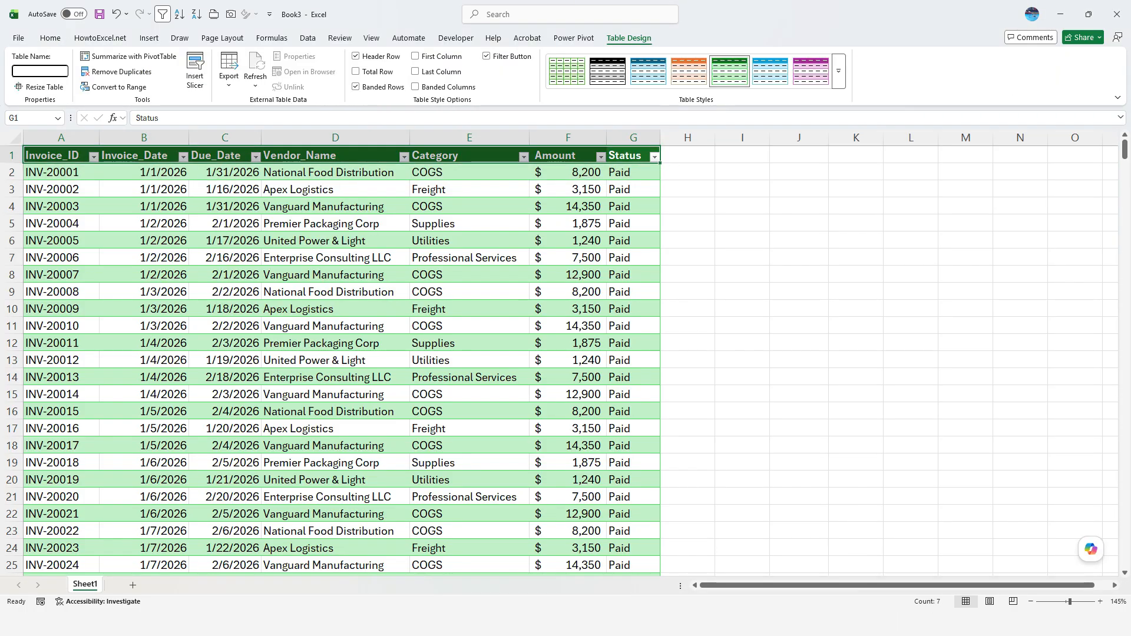
{"action": "type", "text": "APTable"}
{"action": "key", "text": "Return"}
{"action": "left_click", "coordinate": [366, 192]}
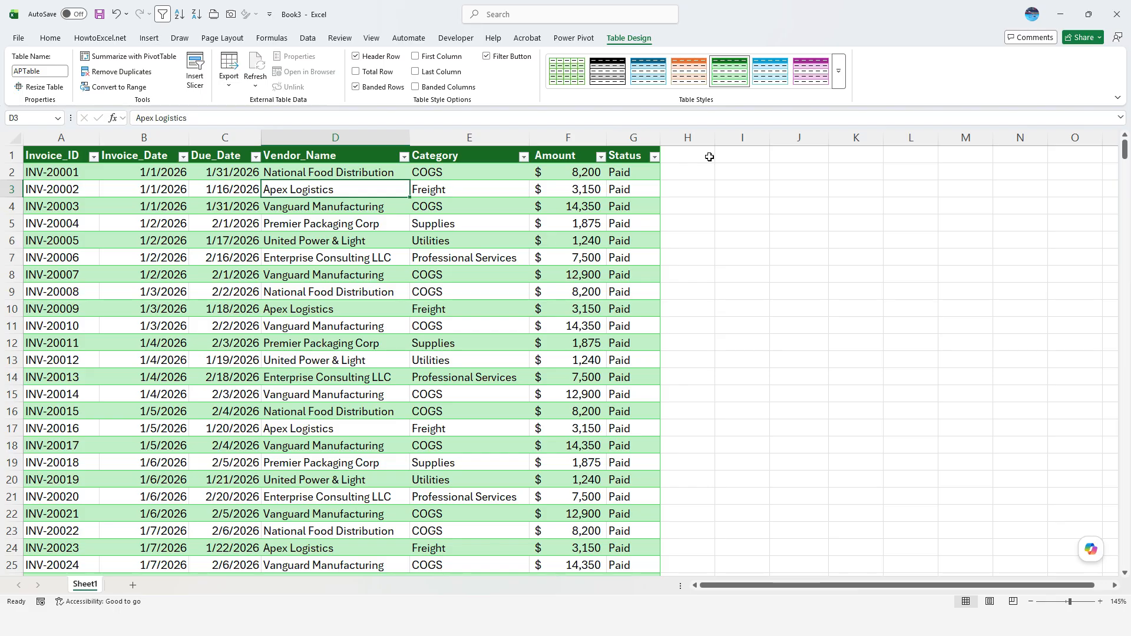
Add a table column headed Age directly beside the Status column, in cell H1
{"action": "left_click", "coordinate": [709, 157]}
{"action": "type", "text": "Age"}
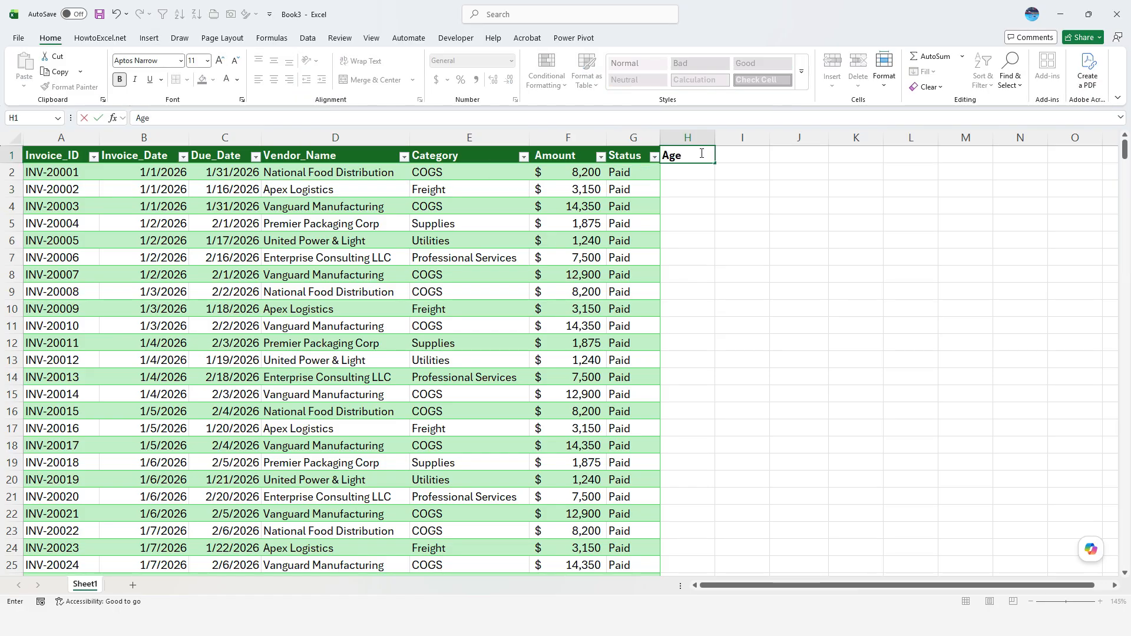
{"action": "key", "text": "Return"}
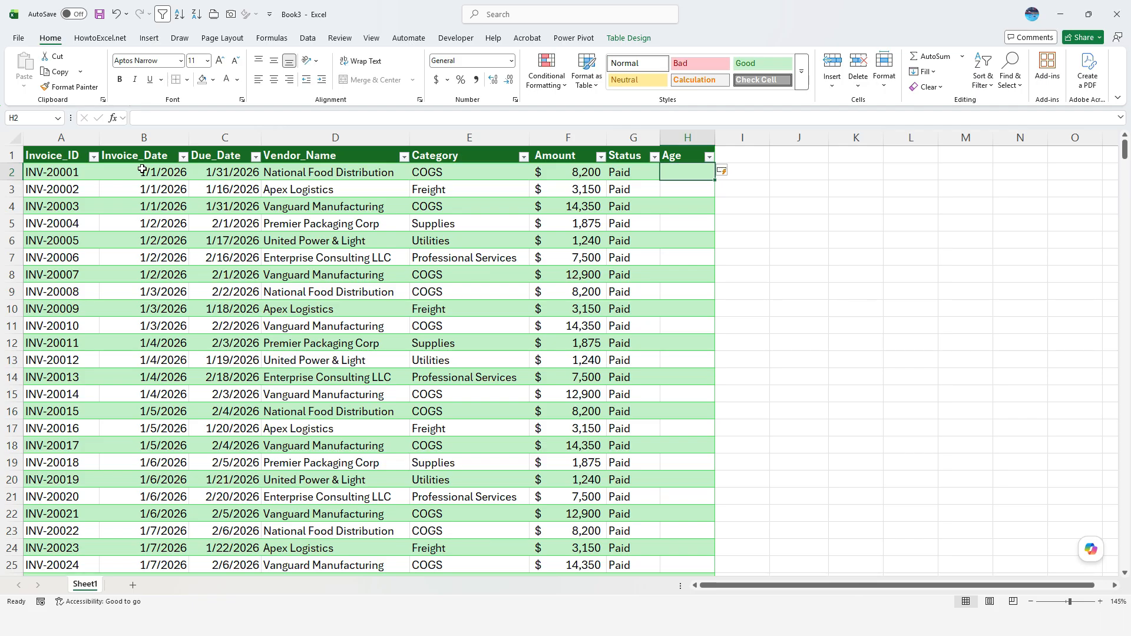
Insert two blank rows above the table's header row
{"action": "left_click_drag", "start_coordinate": [9, 154], "coordinate": [10, 172]}
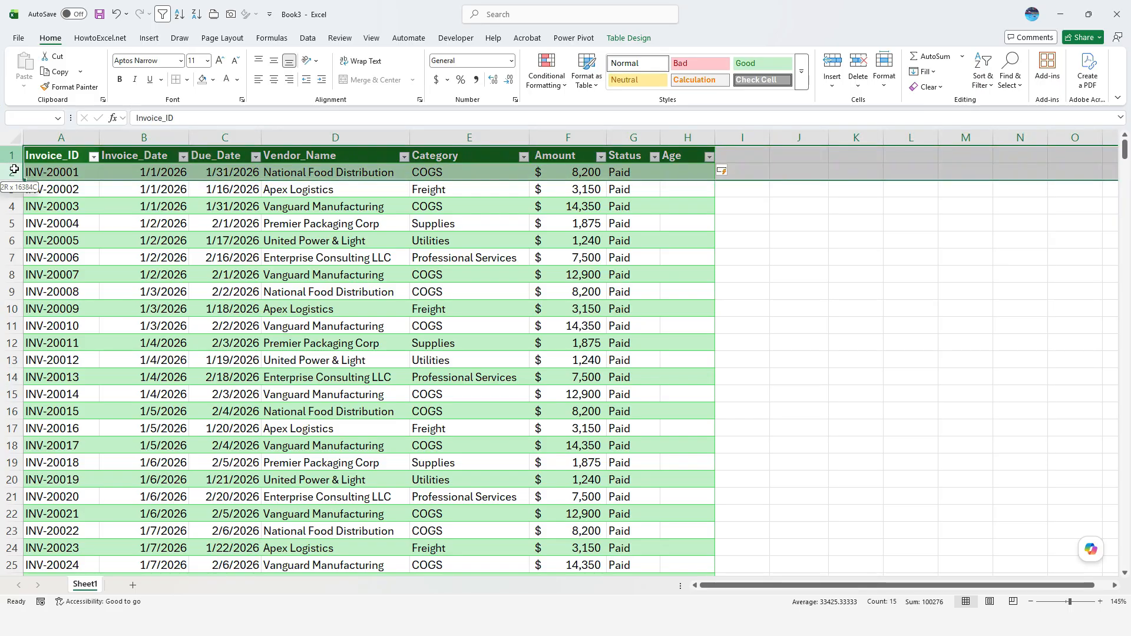
{"action": "right_click", "coordinate": [12, 172]}
{"action": "left_click", "coordinate": [47, 283]}
Enter the label Cutoff Date in cell C1 and the date June 1, 2026 in cell D1
{"action": "left_click", "coordinate": [246, 153]}
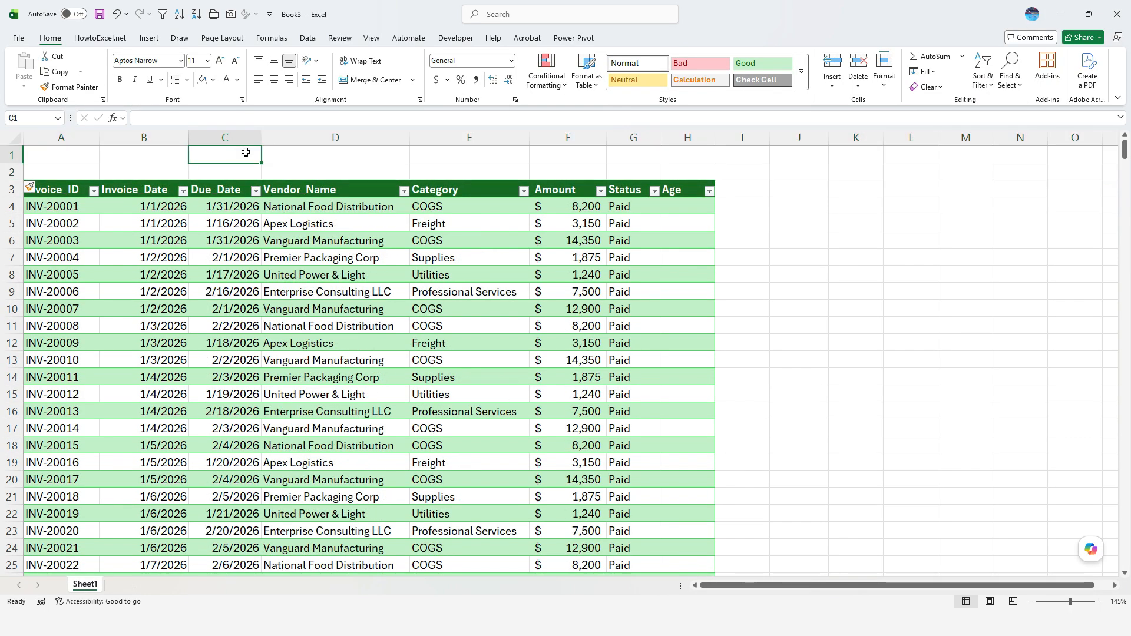
{"action": "type", "text": "Cutoff"}
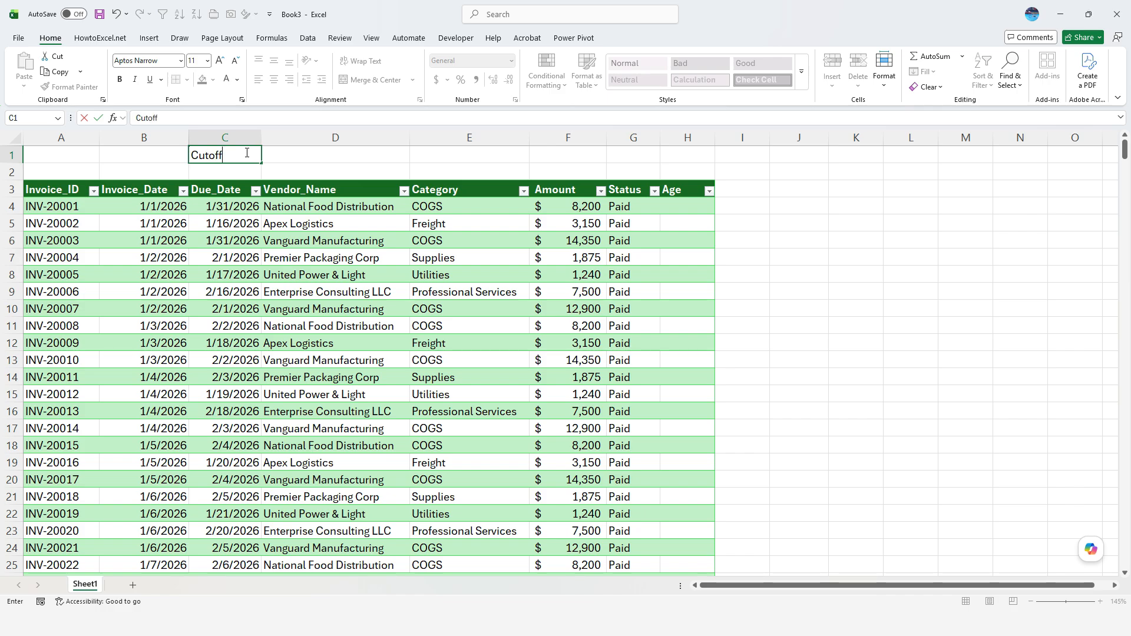
{"action": "type", "text": " Date"}
{"action": "key", "text": "Tab"}
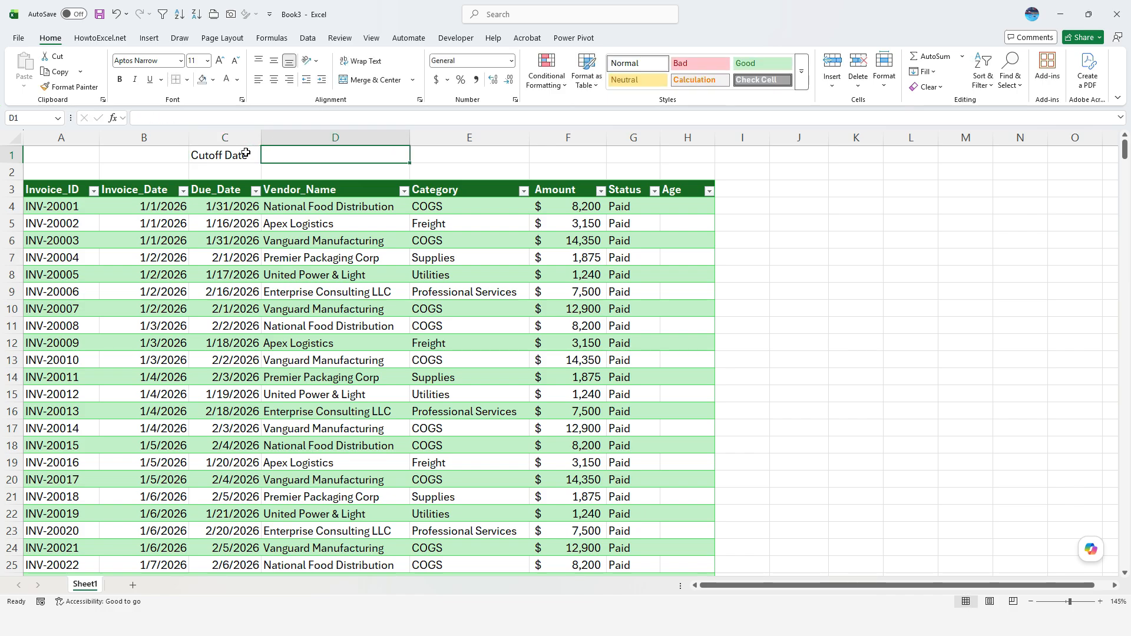
{"action": "type", "text": "June 1, 2026"}
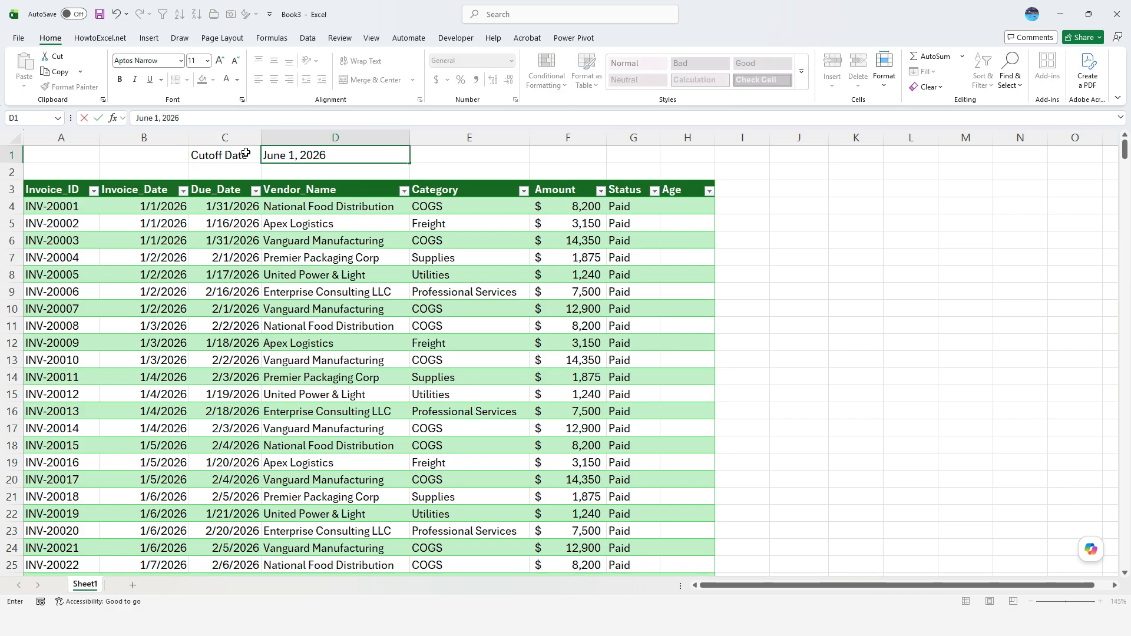
{"action": "left_click", "coordinate": [246, 153]}
Format cell D1 as a short date and add outside borders to it
{"action": "left_click", "coordinate": [321, 156]}
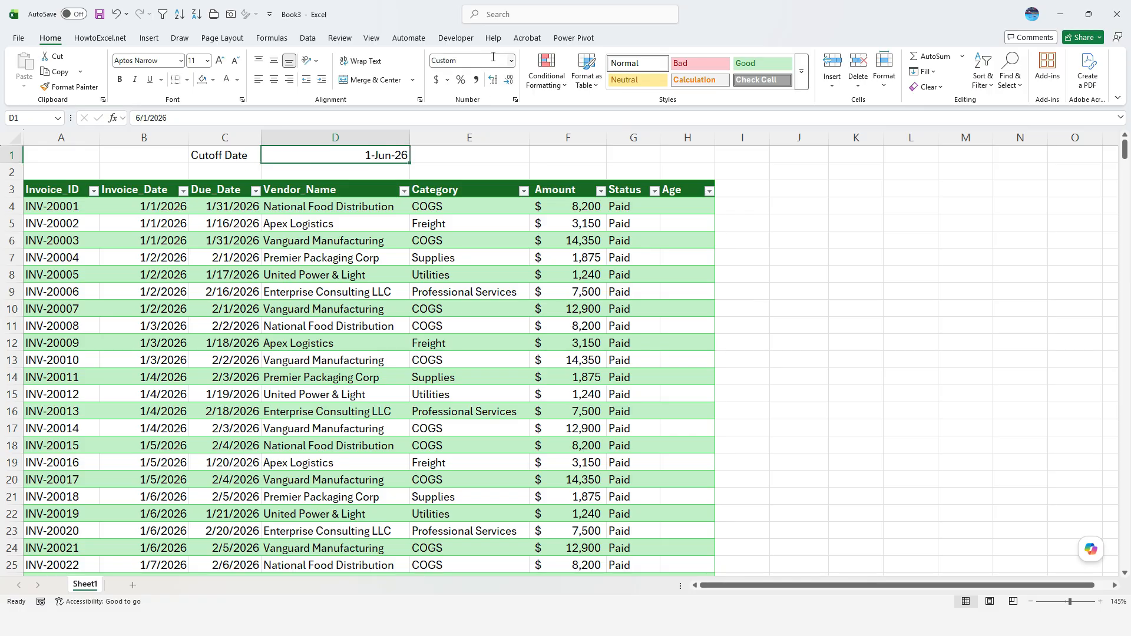
{"action": "left_click", "coordinate": [511, 60]}
{"action": "left_click", "coordinate": [472, 189]}
{"action": "left_click", "coordinate": [187, 80]}
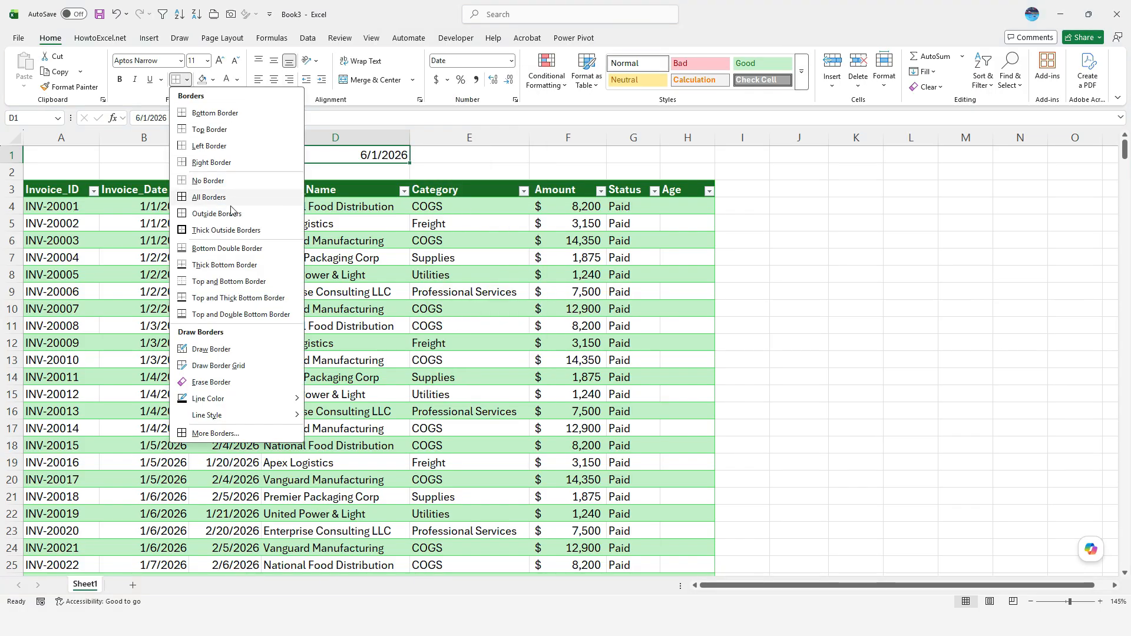
{"action": "left_click", "coordinate": [232, 213]}
Give the cutoff date cell D1 the defined name cutoff
{"action": "left_click", "coordinate": [41, 117]}
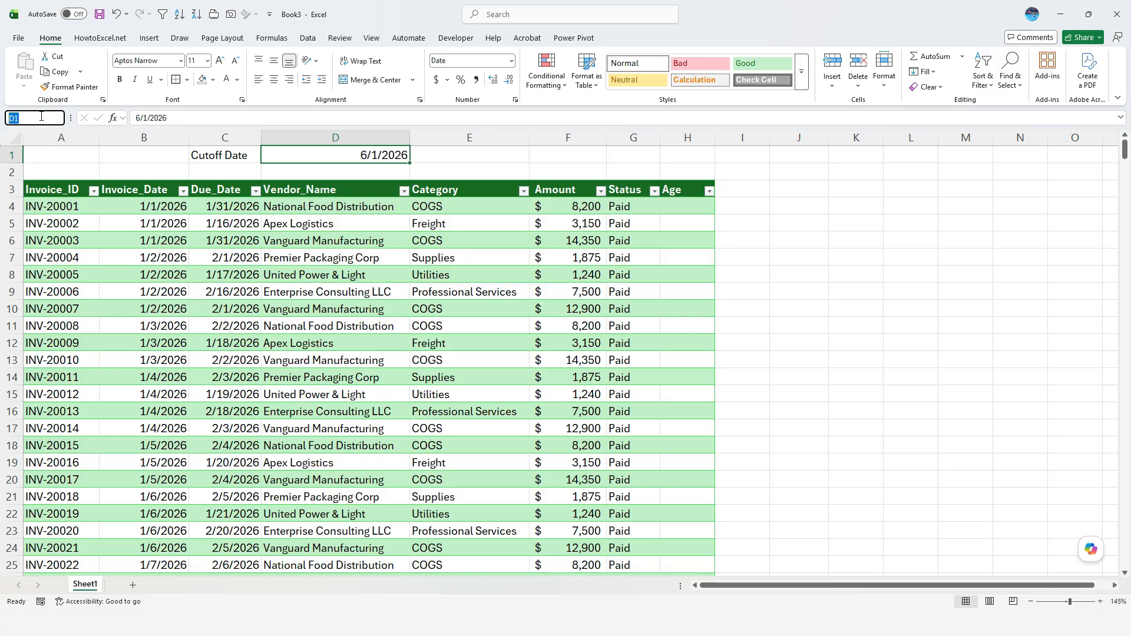
{"action": "type", "text": "cutoff"}
{"action": "key", "text": "Return"}
{"action": "left_click", "coordinate": [679, 206]}
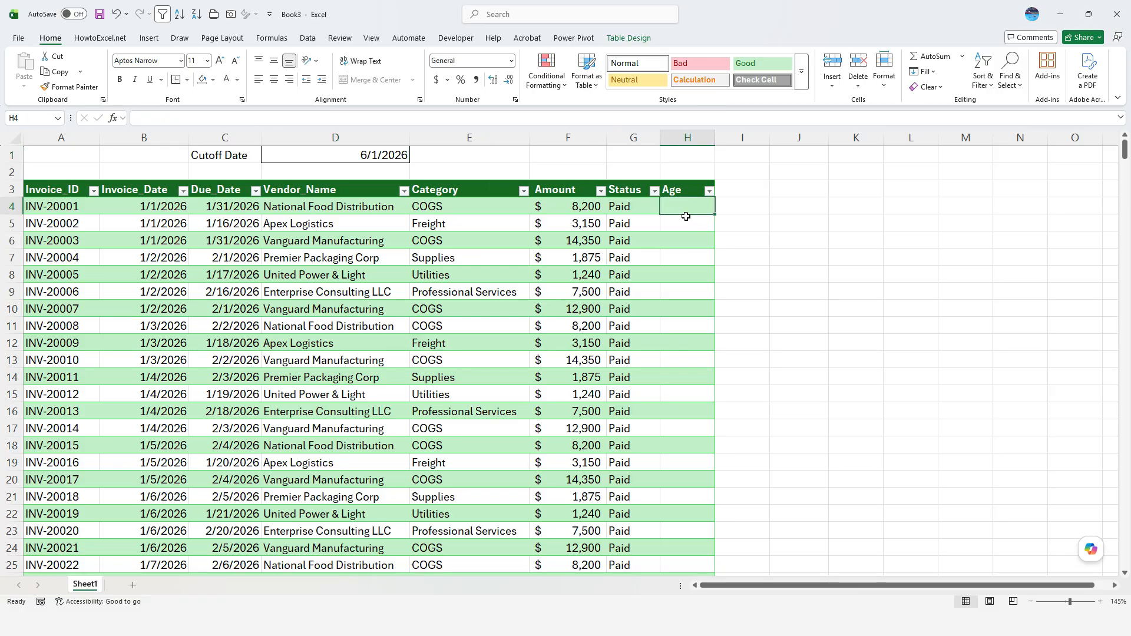
{"action": "type", "text": "=if("}
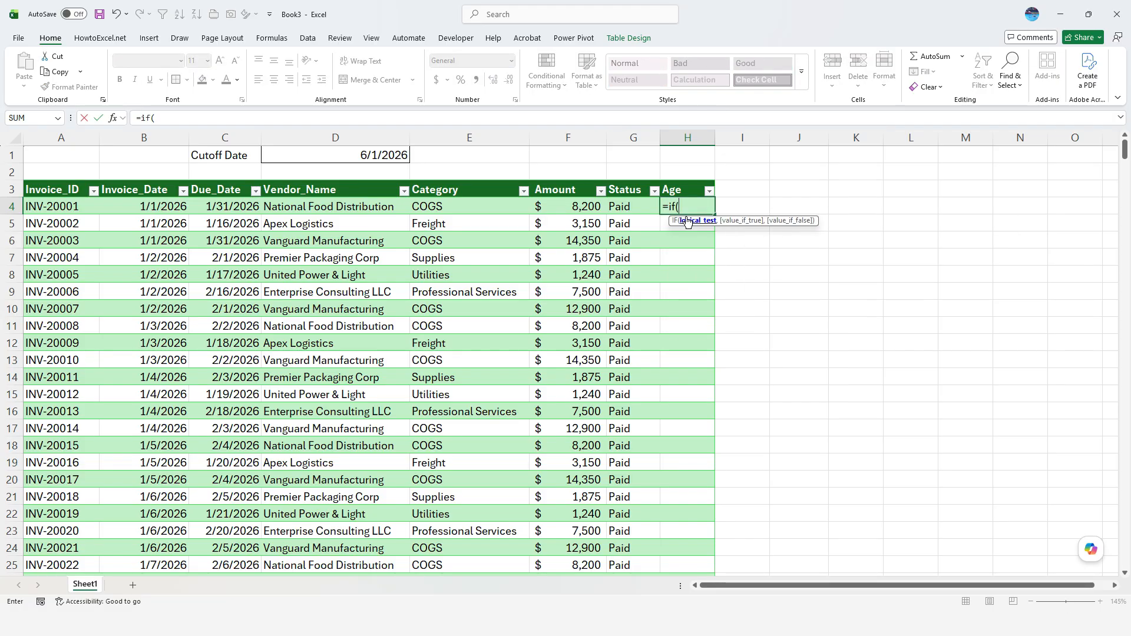
{"action": "key", "text": "Left"}
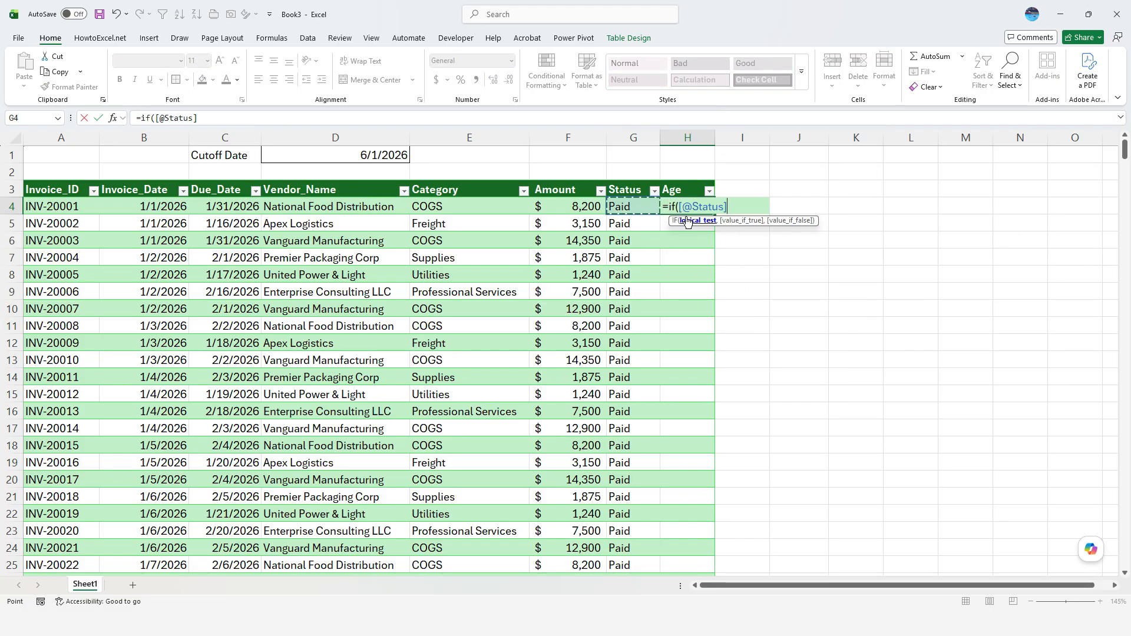
{"action": "type", "text": "=\"Paid\","}
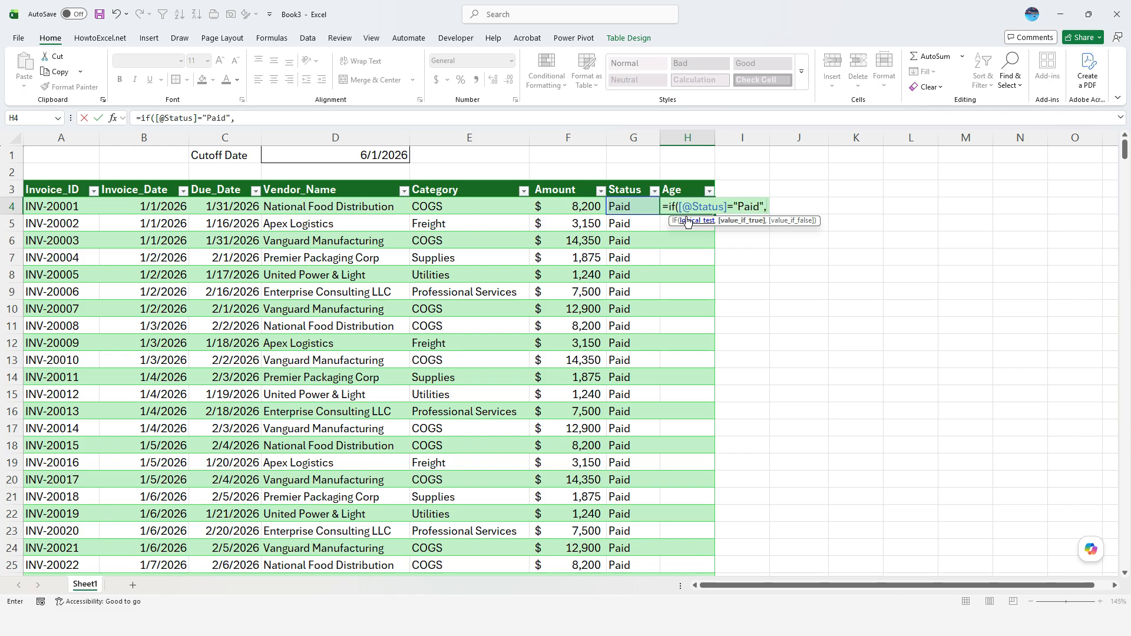
{"action": "type", "text": "\"\""}
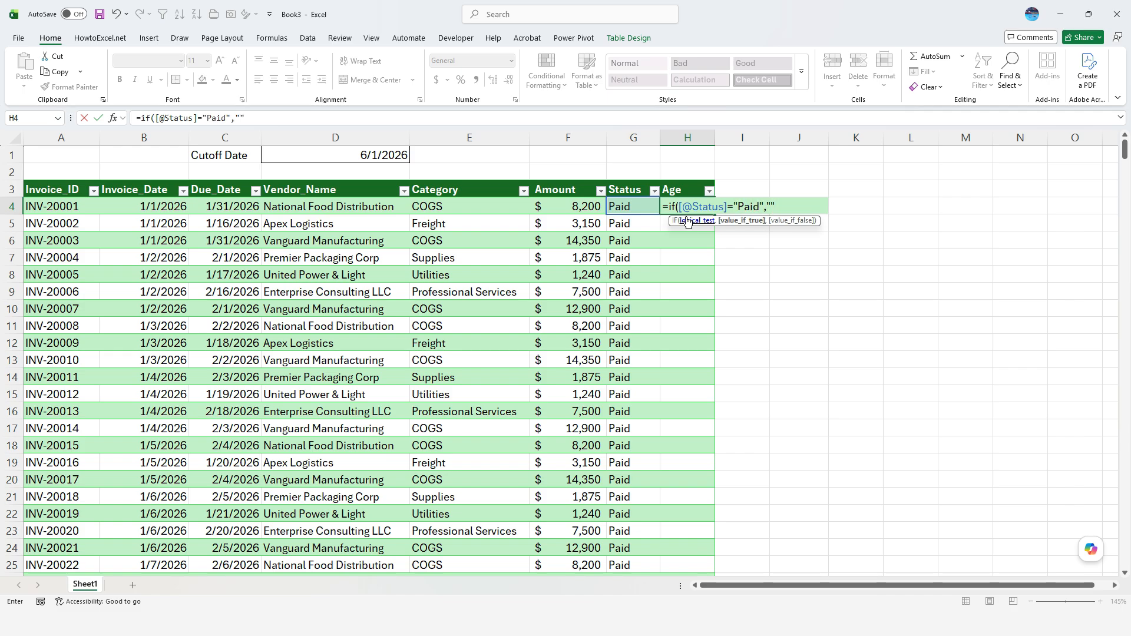
{"action": "type", "text": "\",cutoff"}
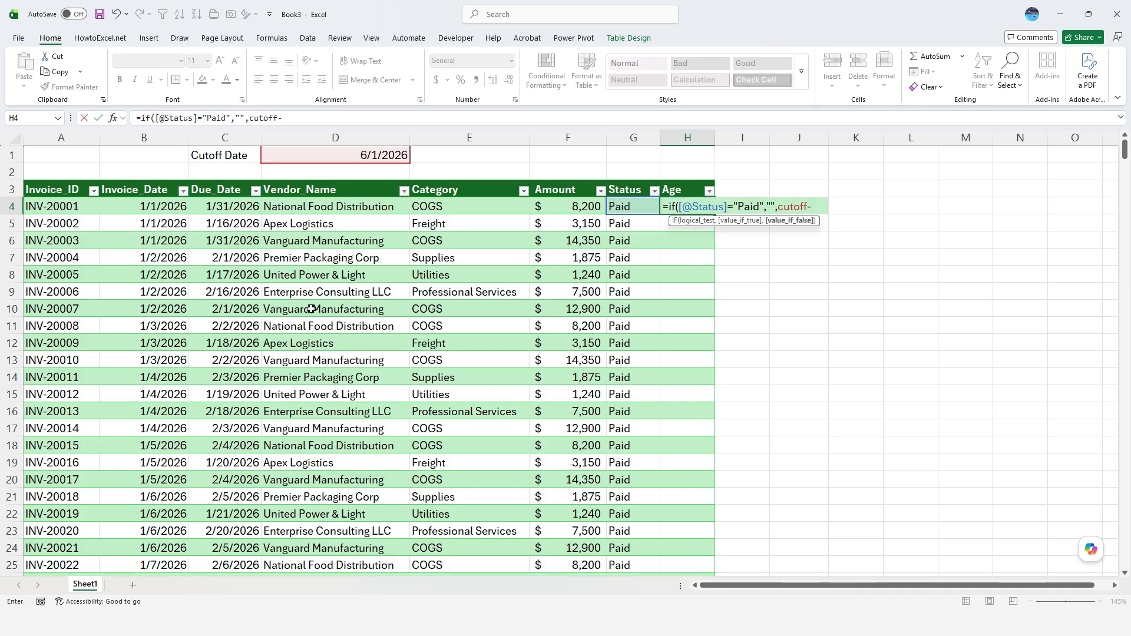
{"action": "type", "text": "-"}
{"action": "left_click", "coordinate": [168, 208]}
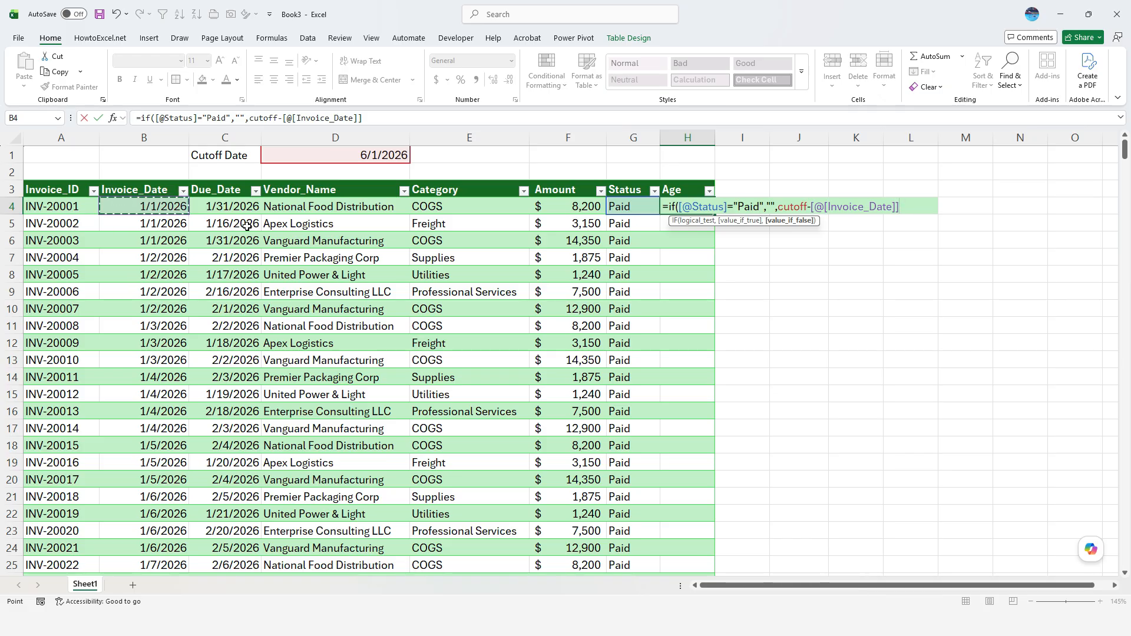
{"action": "type", "text": ")"}
{"action": "key", "text": "Return"}
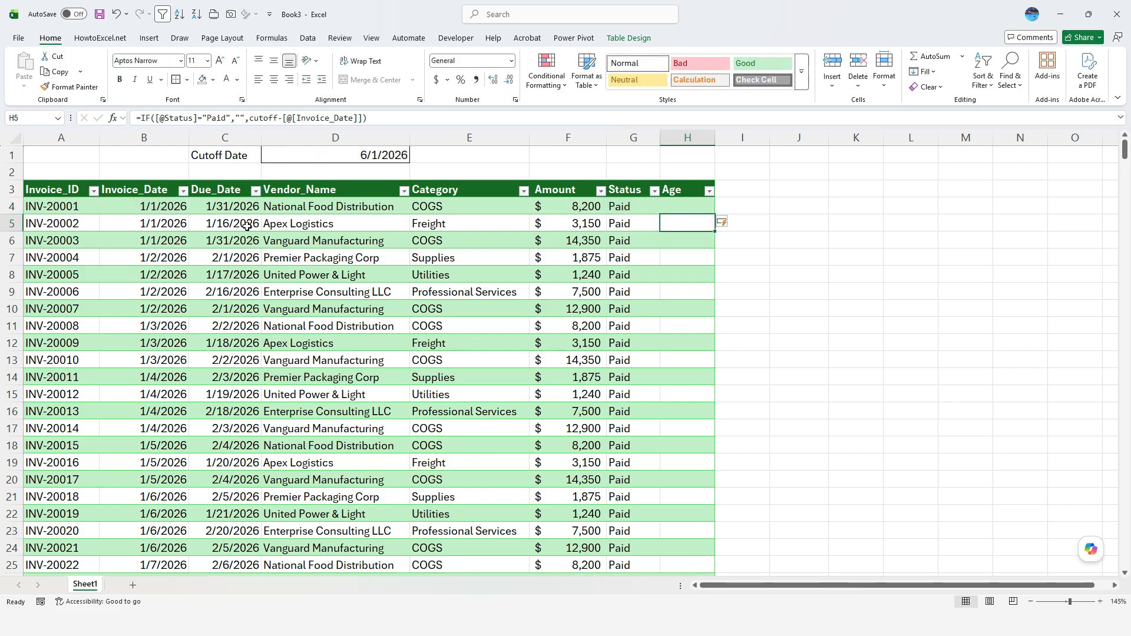
Review the Age column through the paid and unpaid invoices to check the formula's output, and return to the start of the sheet
{"action": "key", "text": "Up"}
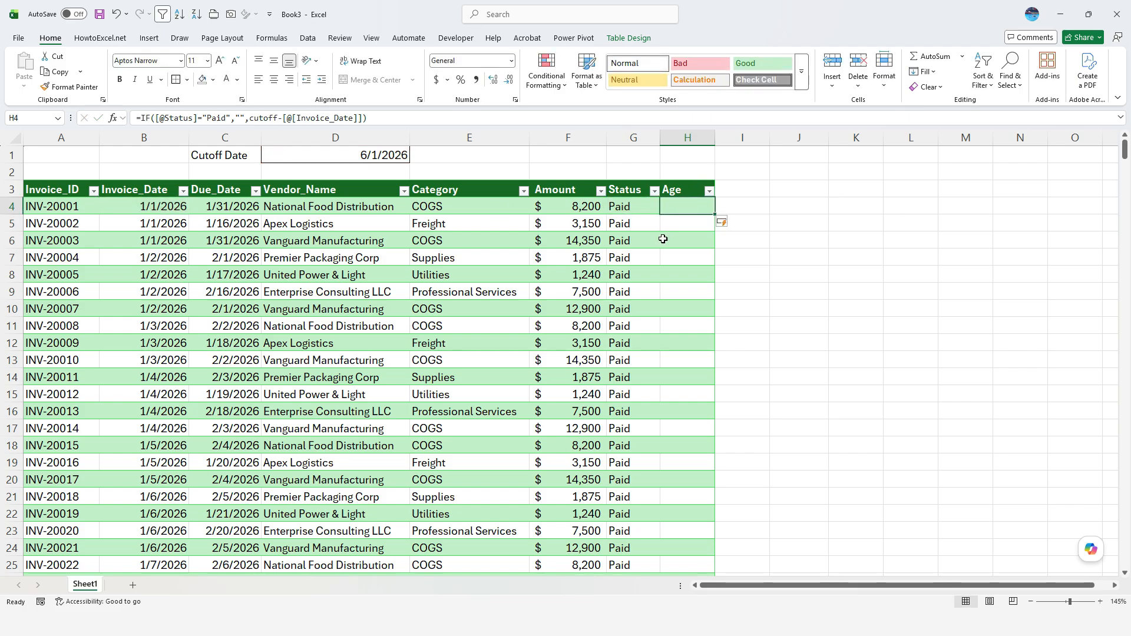
{"action": "scroll", "coordinate": [648, 265], "scroll_direction": "down", "scroll_amount": 5}
{"action": "left_click", "coordinate": [671, 260]}
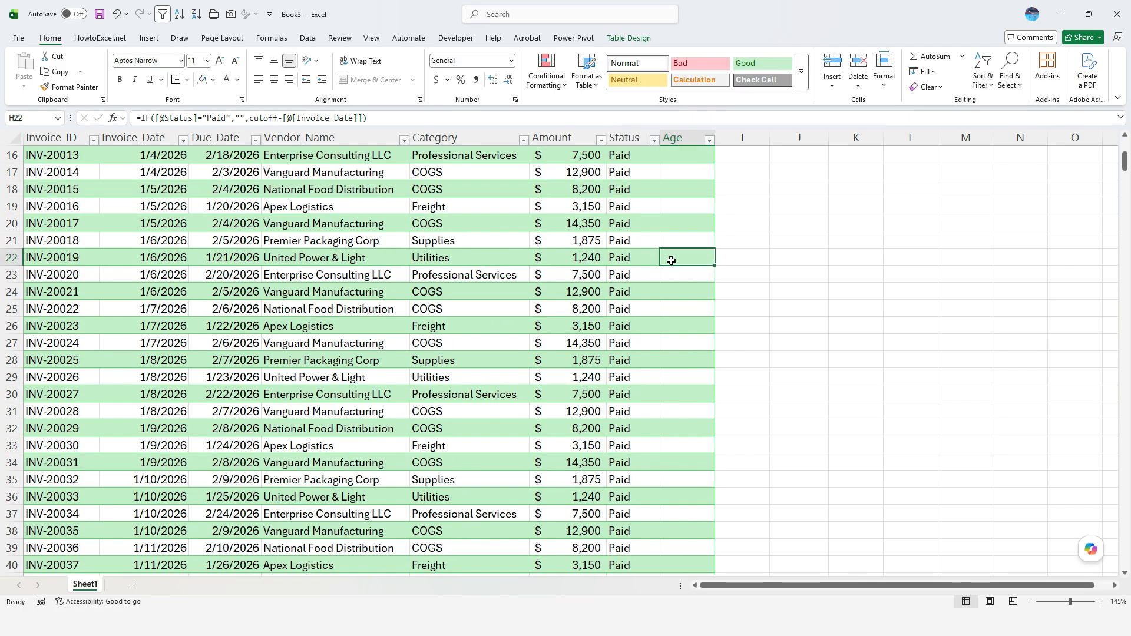
{"action": "key", "text": "Page_Down"}
{"action": "key", "text": "Page_Down"}
{"action": "key", "text": "Page_Down"}
{"action": "key", "text": "Page_Down"}
{"action": "key", "text": "Page_Down"}
{"action": "key", "text": "Page_Down"}
{"action": "key", "text": "Page_Down"}
{"action": "key", "text": "Page_Down"}
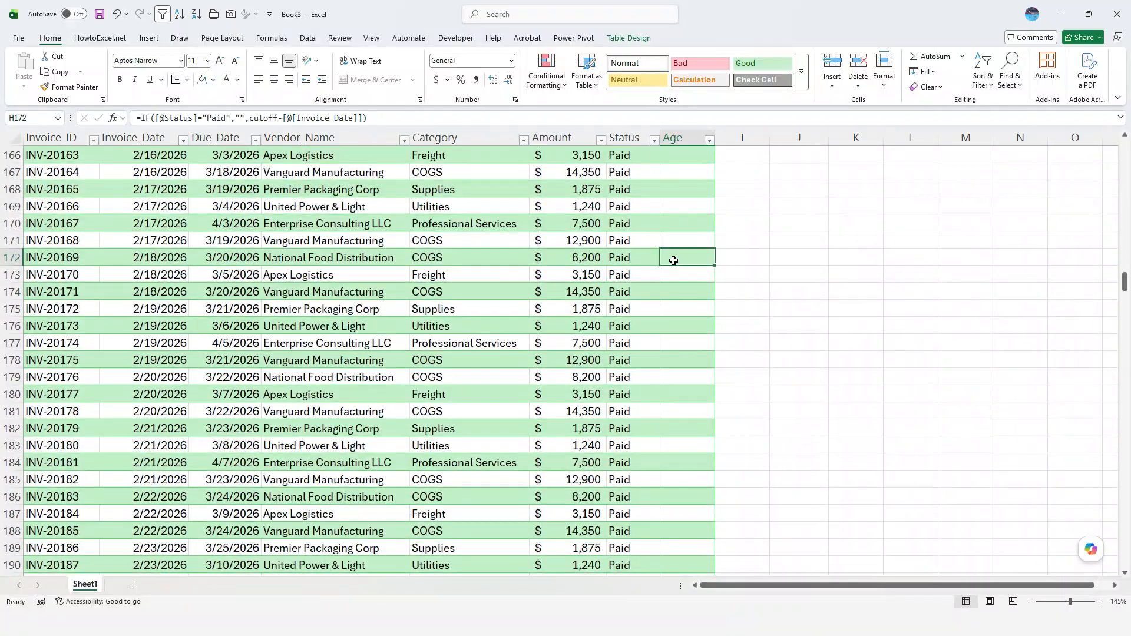
{"action": "key", "text": "Page_Down"}
{"action": "key", "text": "Page_Down"}
{"action": "key", "text": "Page_Down"}
{"action": "key", "text": "Page_Down"}
{"action": "key", "text": "Page_Down"}
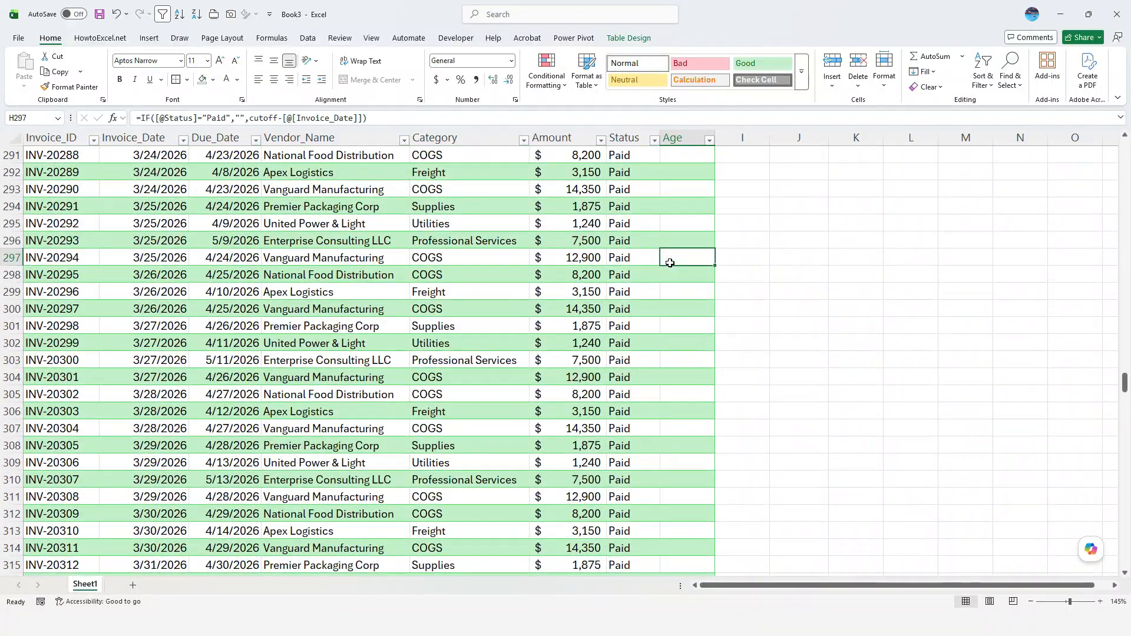
{"action": "key", "text": "Page_Down"}
{"action": "key", "text": "Page_Down"}
{"action": "key", "text": "Page_Down"}
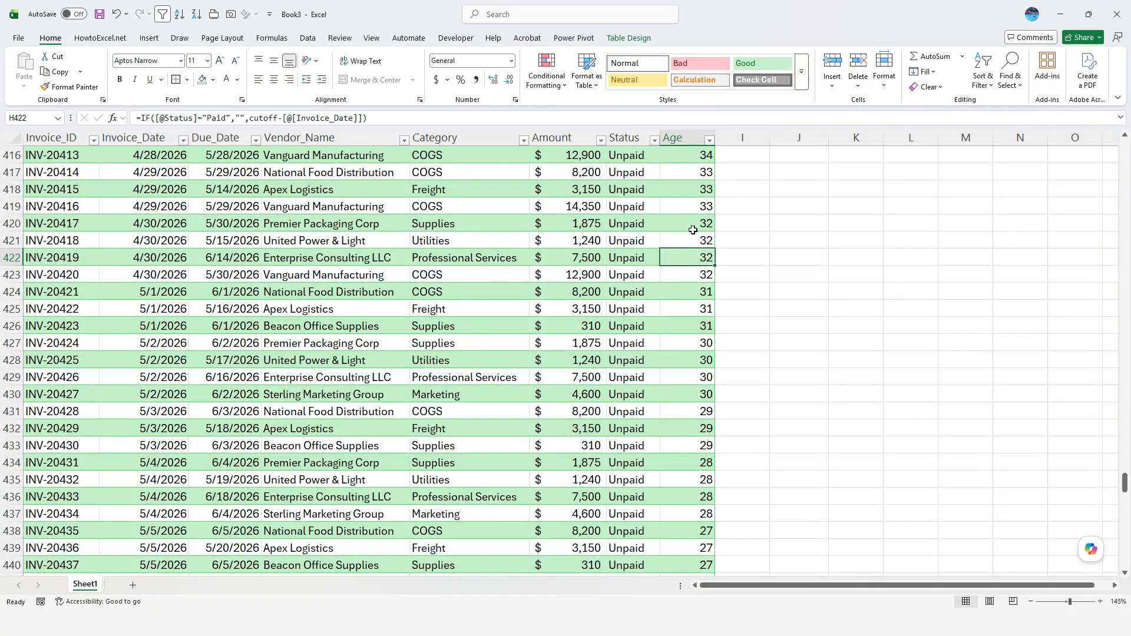
{"action": "scroll", "coordinate": [700, 293], "scroll_direction": "up", "scroll_amount": 3}
{"action": "scroll", "coordinate": [699, 293], "scroll_direction": "up", "scroll_amount": 12}
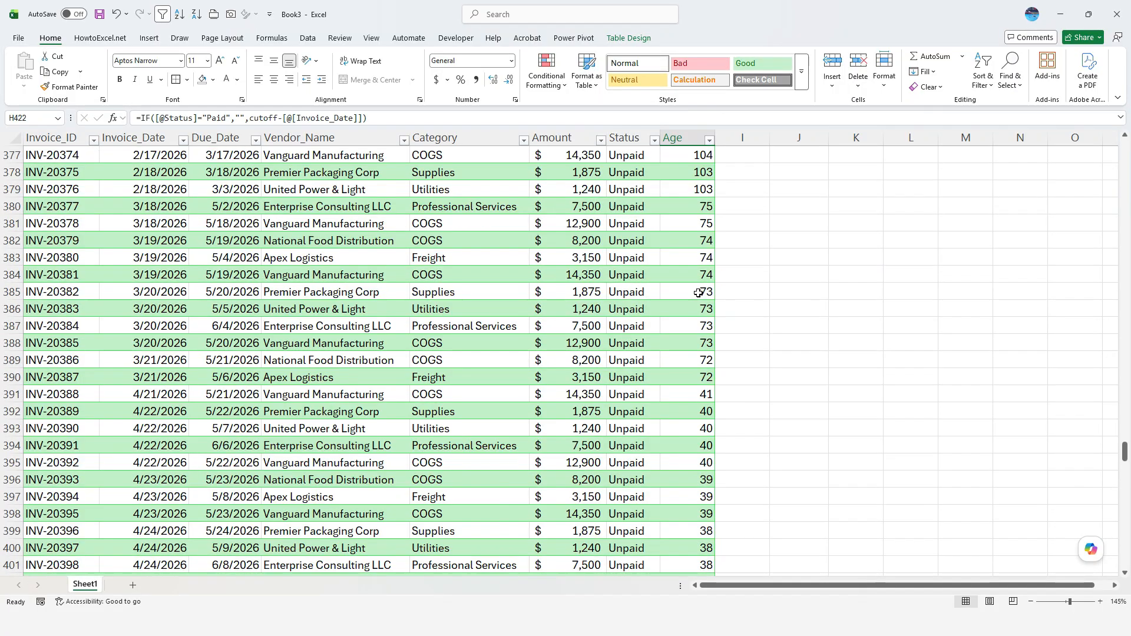
{"action": "scroll", "coordinate": [700, 293], "scroll_direction": "up", "scroll_amount": 1}
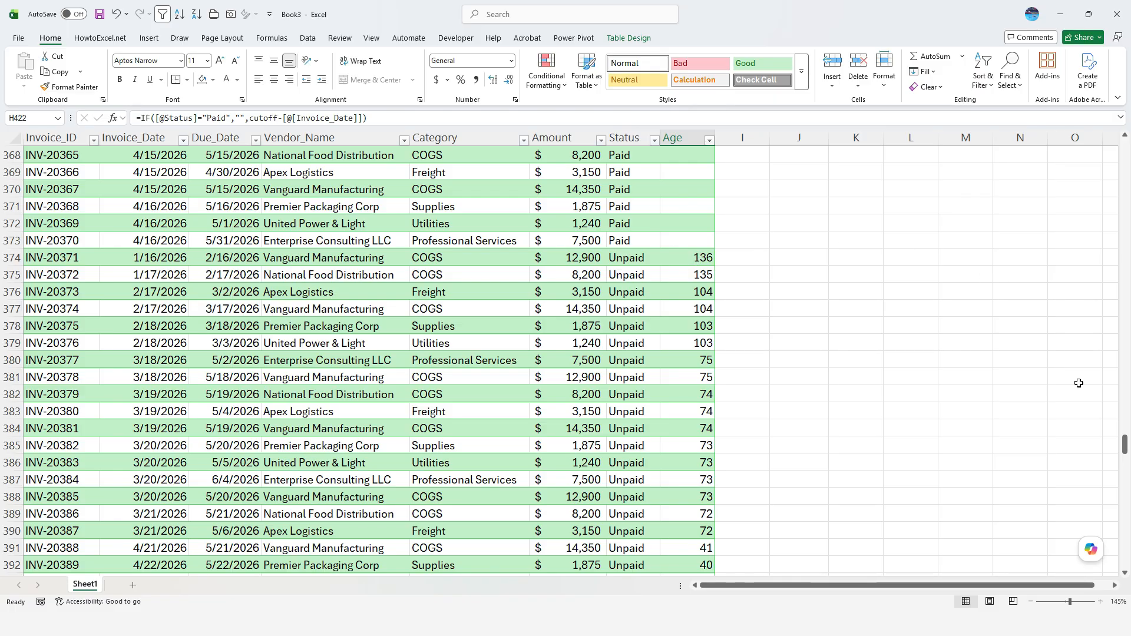
{"action": "left_click_drag", "start_coordinate": [1125, 450], "coordinate": [1125, 148]}
Enter the headers Aging and Category in L3:M3, with 0 and Current in the row below
{"action": "left_click", "coordinate": [901, 183]}
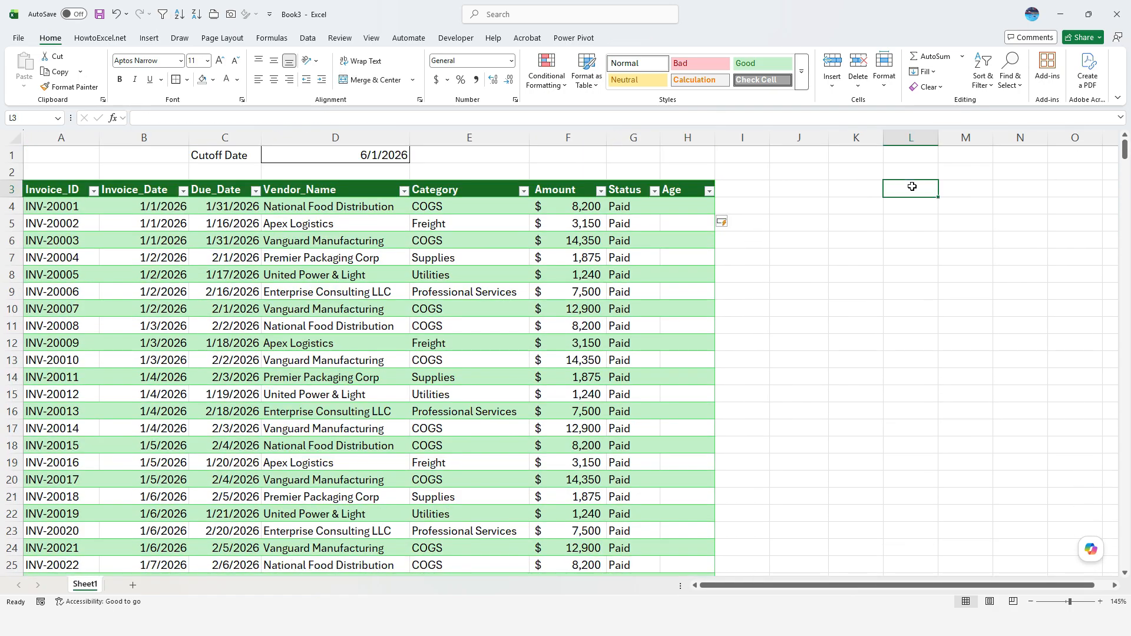
{"action": "type", "text": "Aging"}
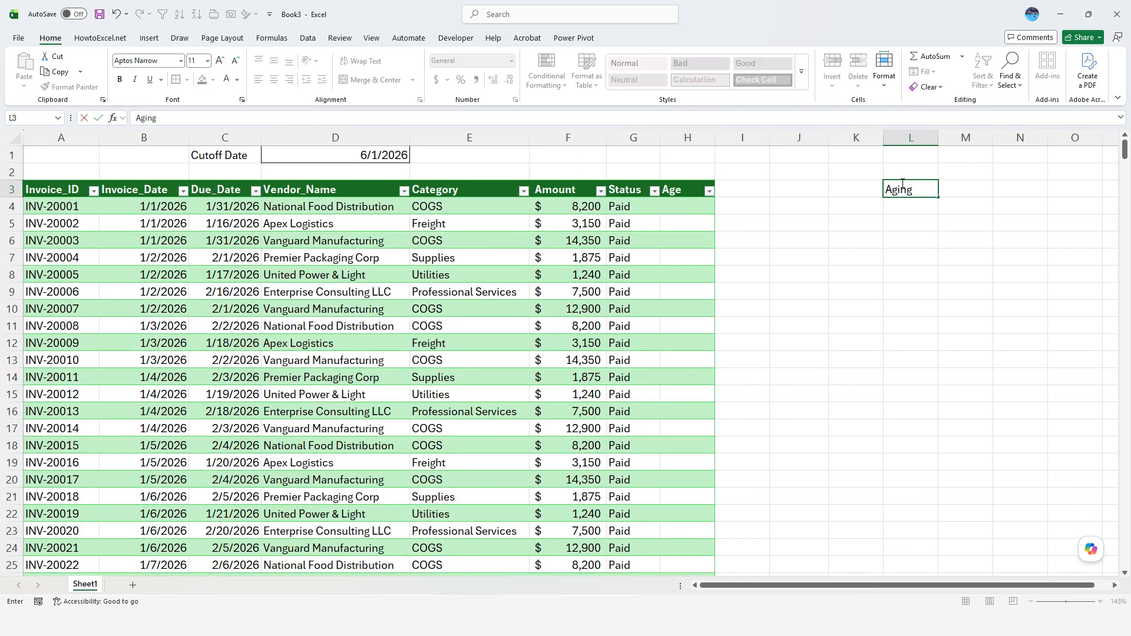
{"action": "key", "text": "Tab"}
{"action": "type", "text": "Category"}
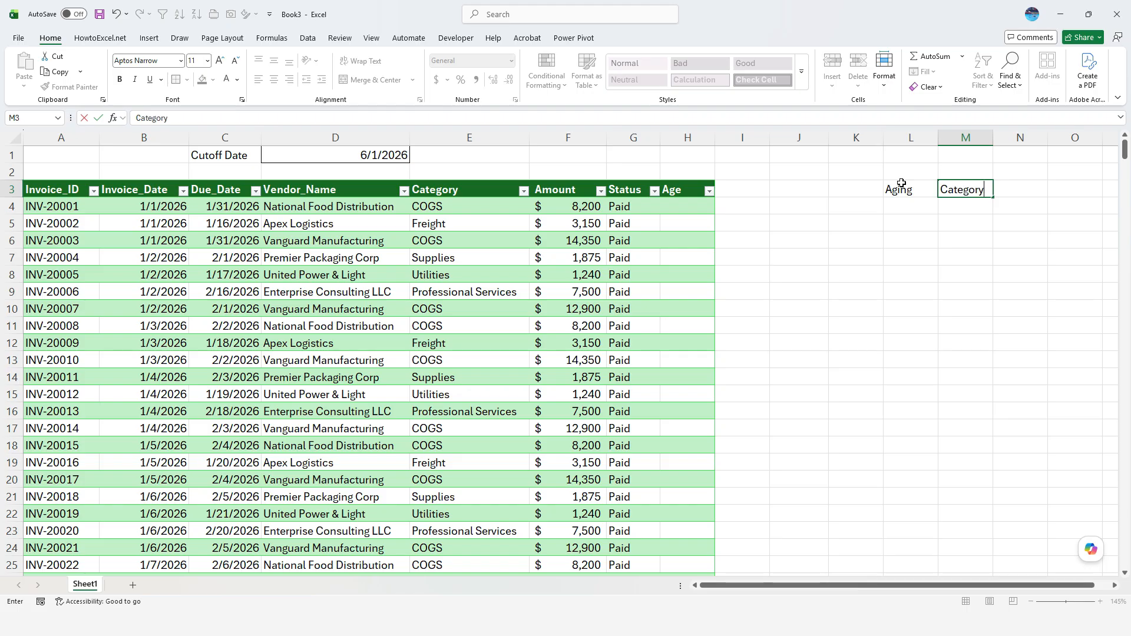
{"action": "key", "text": "Return"}
{"action": "type", "text": "0"}
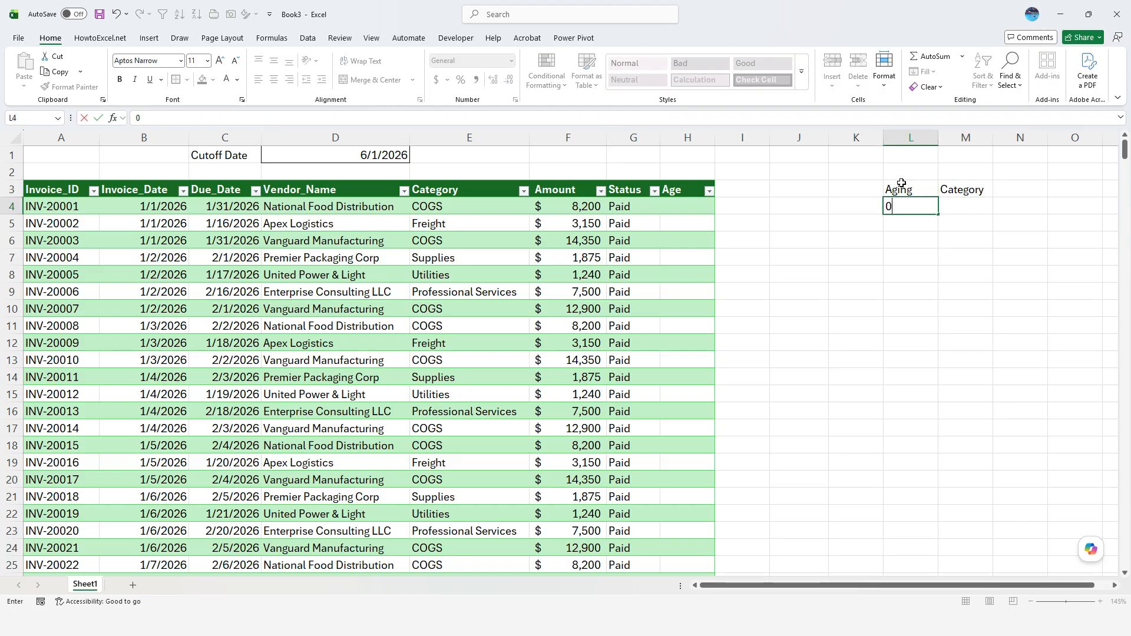
{"action": "key", "text": "Tab"}
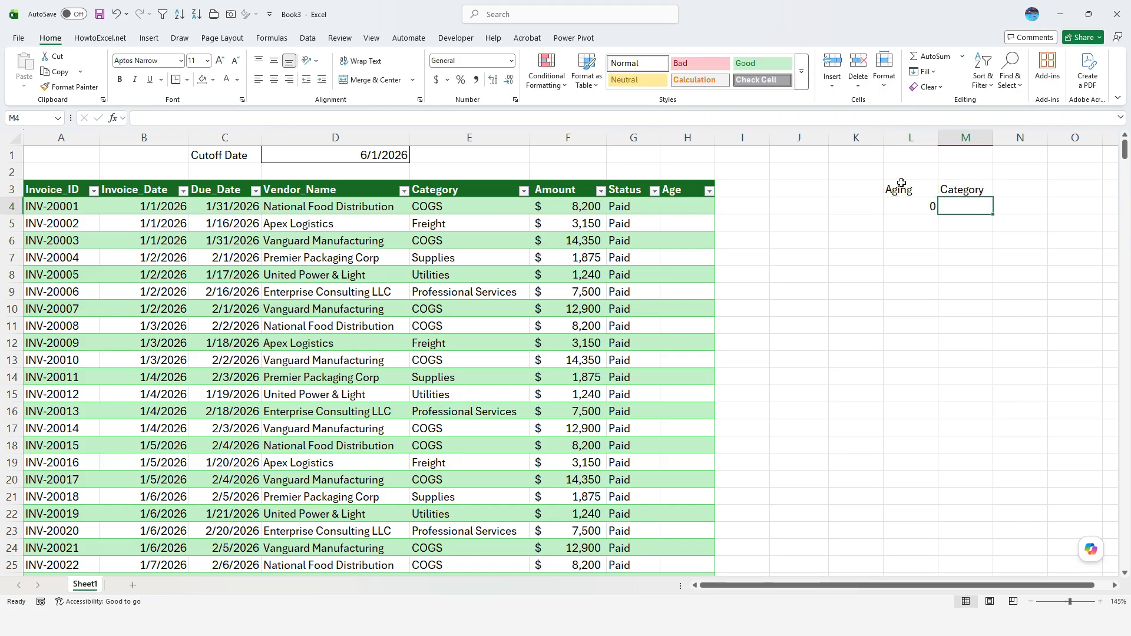
{"action": "type", "text": "Current"}
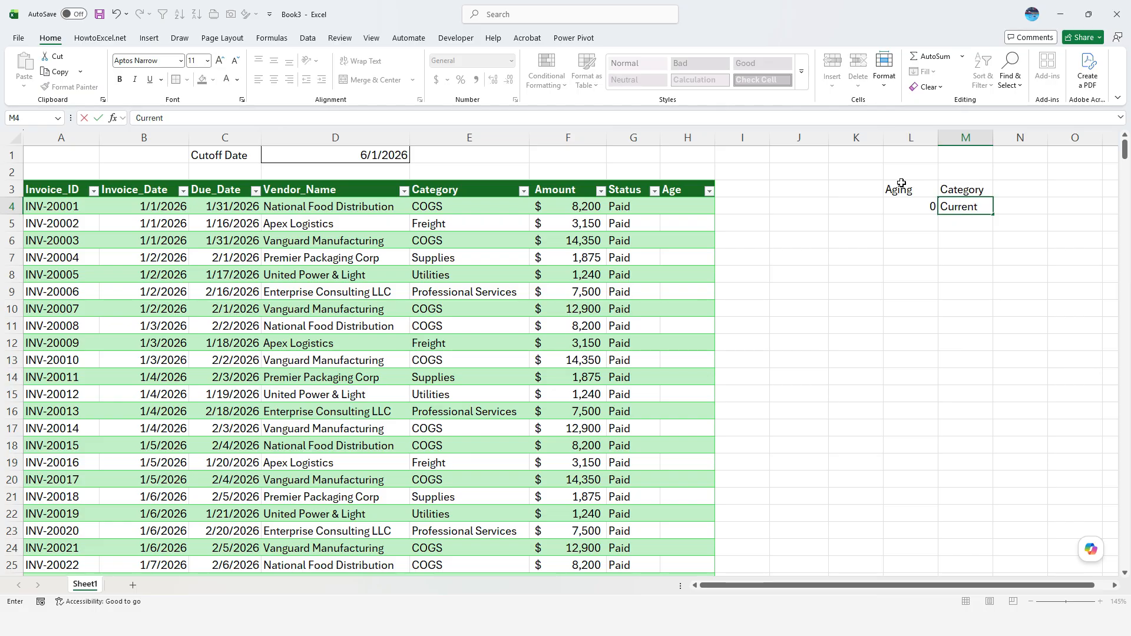
{"action": "key", "text": "Return"}
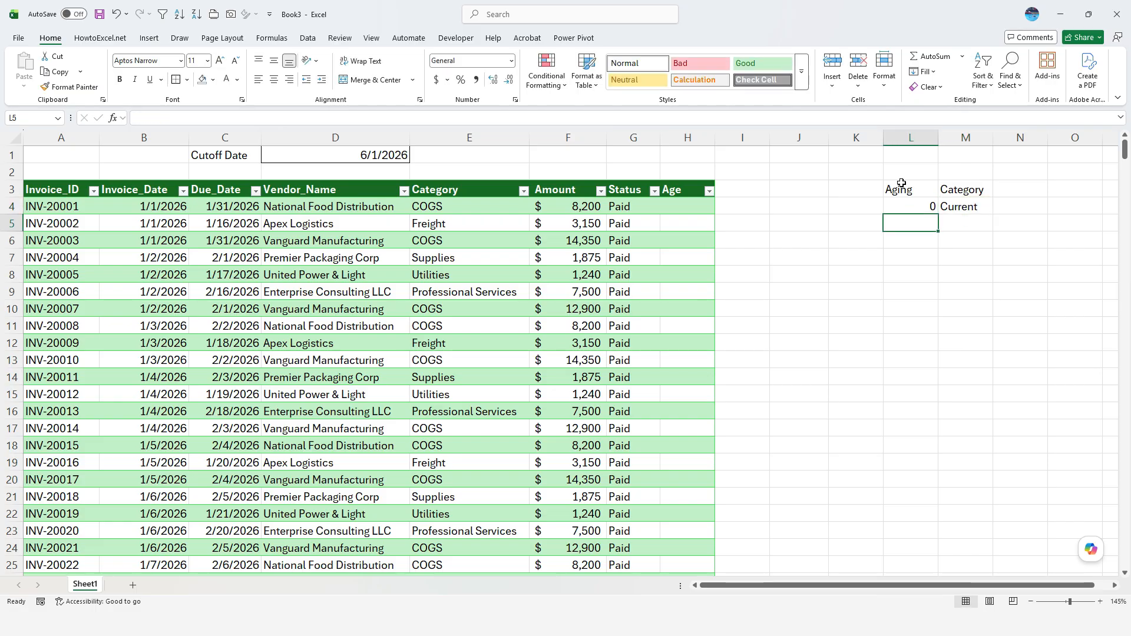
Add the aging thresholds 30 and 60 in L5:L6 with the categories 30+ and 60+ beside them
{"action": "type", "text": "30"}
{"action": "key", "text": "Tab"}
{"action": "type", "text": "30"}
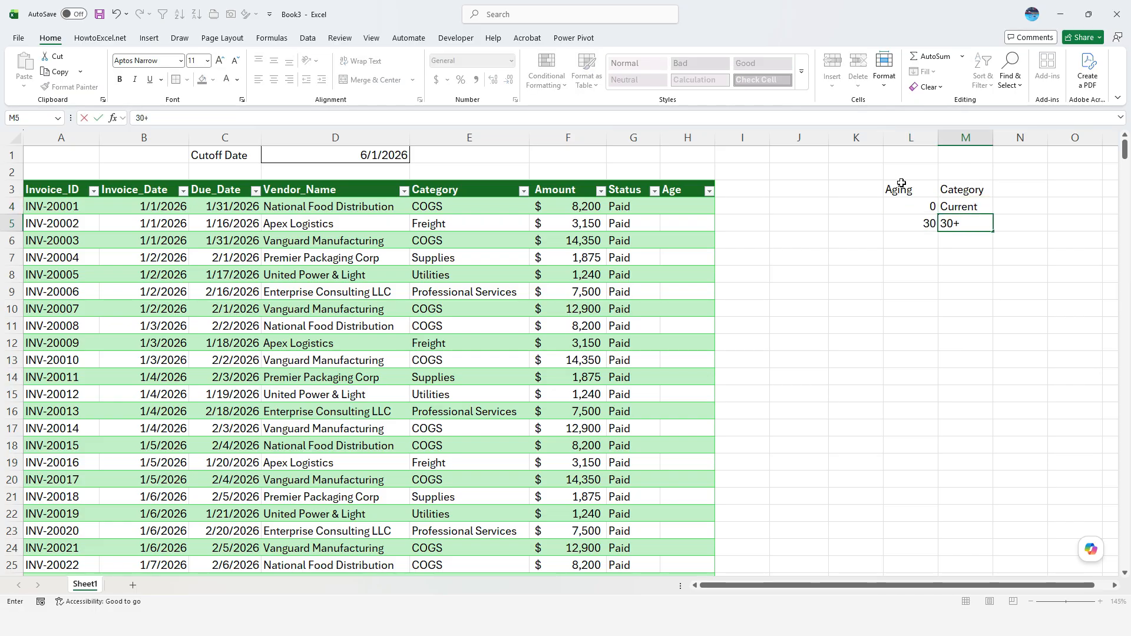
{"action": "key", "text": "Return"}
{"action": "type", "text": "60"}
{"action": "key", "text": "Tab"}
{"action": "type", "text": "+"}
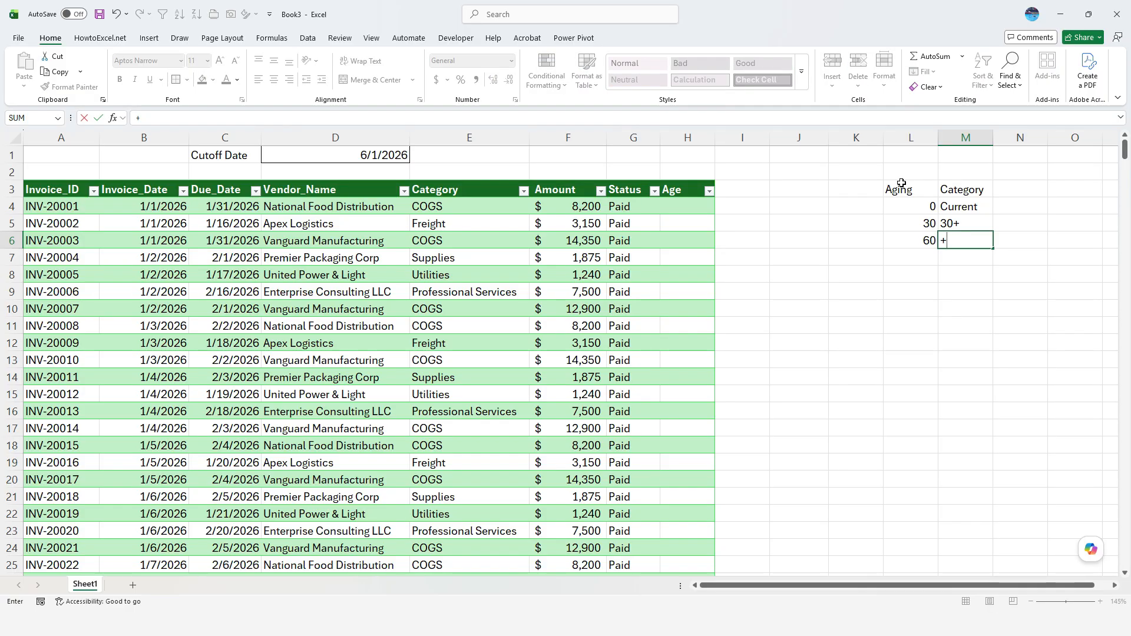
{"action": "key", "text": "BackSpace"}
{"action": "type", "text": "60+"}
{"action": "key", "text": "Return"}
Add the aging thresholds 90 and 120 in L7:L8 with the categories 90+ and 120+ beside them
{"action": "type", "text": "90"}
{"action": "key", "text": "Tab"}
{"action": "type", "text": "90"}
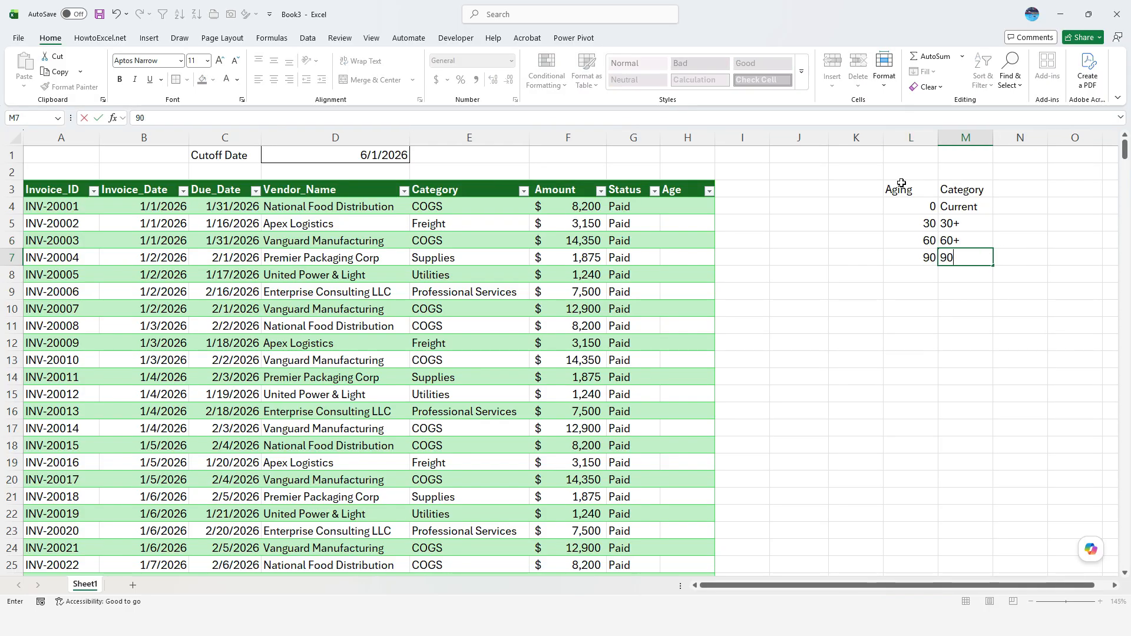
{"action": "type", "text": "+"}
{"action": "key", "text": "Return"}
{"action": "type", "text": "120"}
{"action": "key", "text": "Tab"}
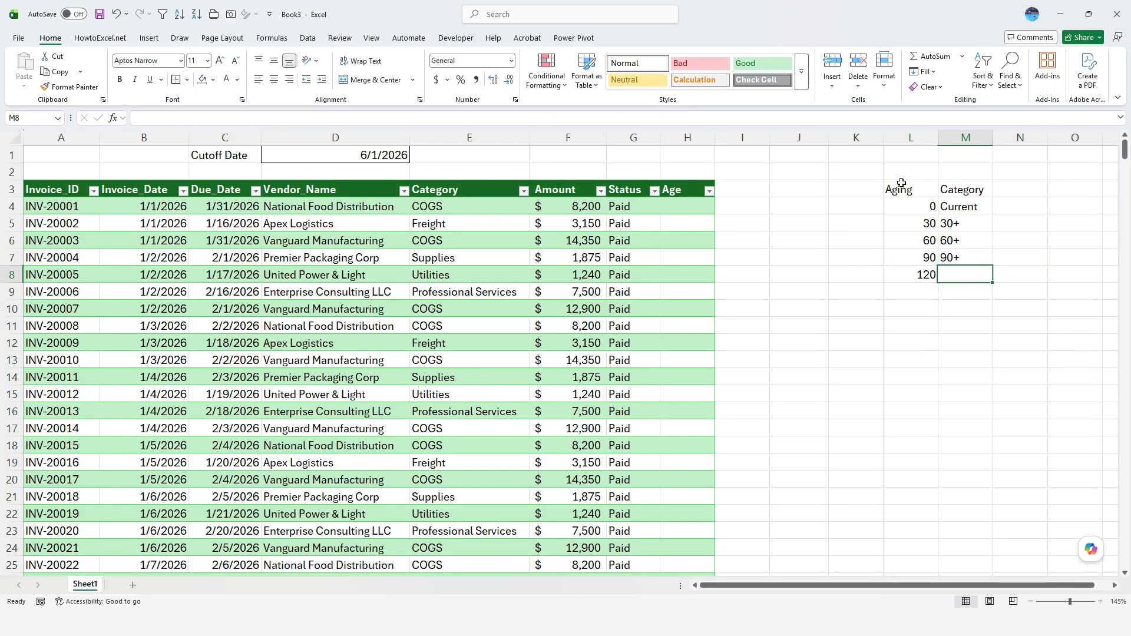
{"action": "type", "text": "120+"}
{"action": "key", "text": "Return"}
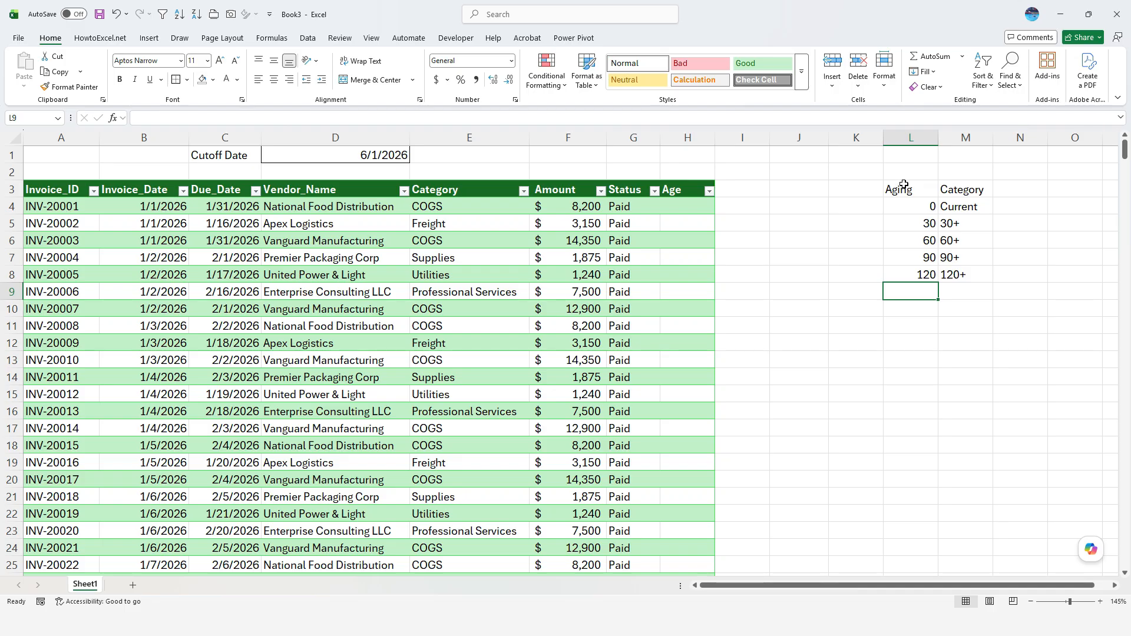
Convert the aging lookup range L3:M8 into a table
{"action": "left_click", "coordinate": [916, 192]}
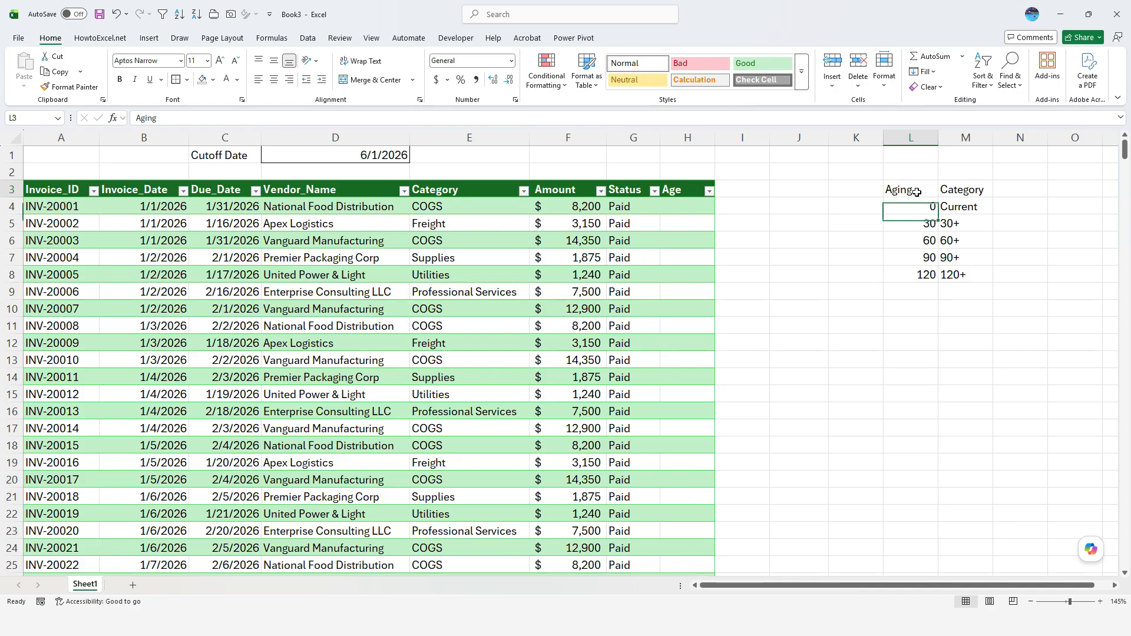
{"action": "left_click_drag", "start_coordinate": [917, 192], "coordinate": [960, 275]}
{"action": "left_click", "coordinate": [149, 38]}
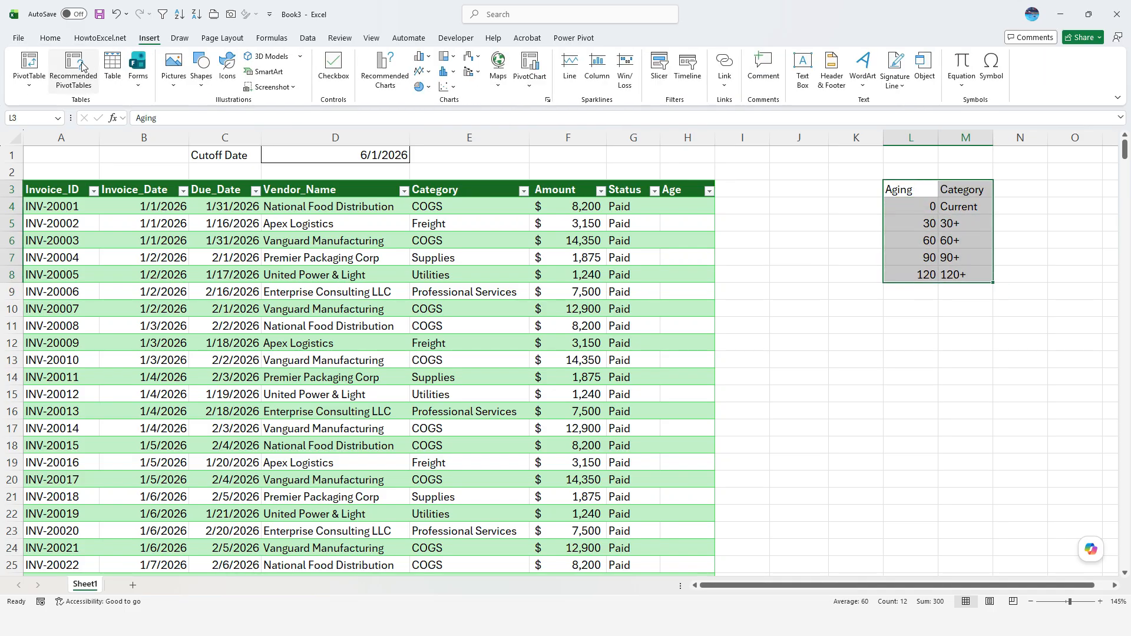
{"action": "left_click", "coordinate": [110, 64]}
{"action": "left_click", "coordinate": [740, 459]}
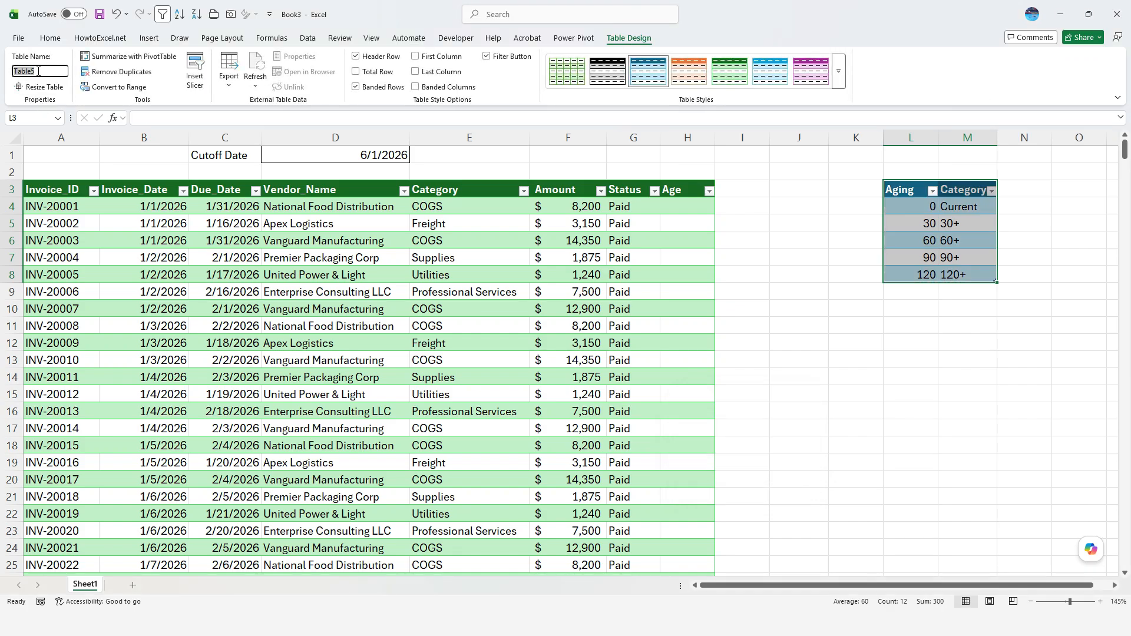
Name the lookup table AgingTable and center its contents horizontally
{"action": "type", "text": "AgingTable"}
{"action": "key", "text": "Return"}
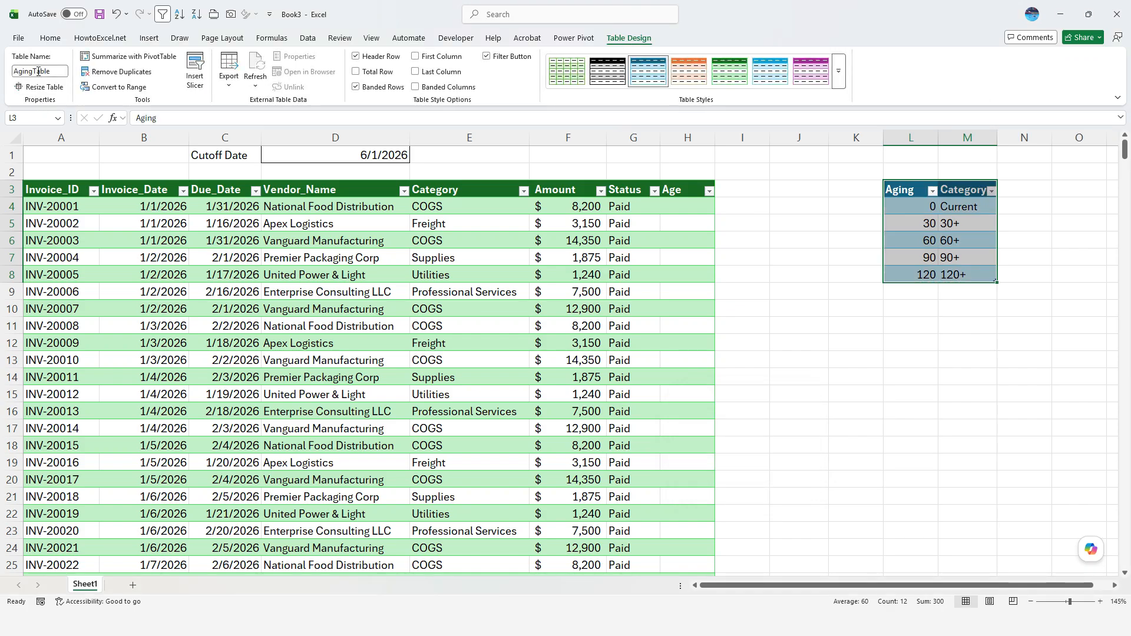
{"action": "left_click", "coordinate": [50, 38]}
{"action": "left_click", "coordinate": [274, 80]}
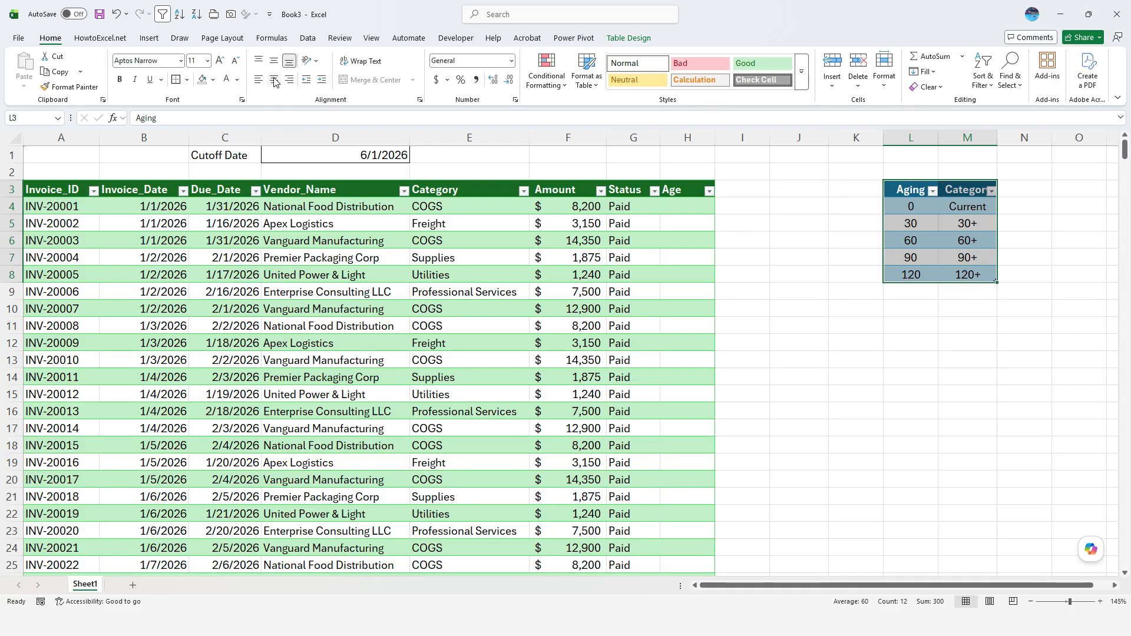
Add an Aging Category column to the invoice table in I3 and autofit the width of column I
{"action": "left_click", "coordinate": [688, 206]}
{"action": "left_click", "coordinate": [735, 197]}
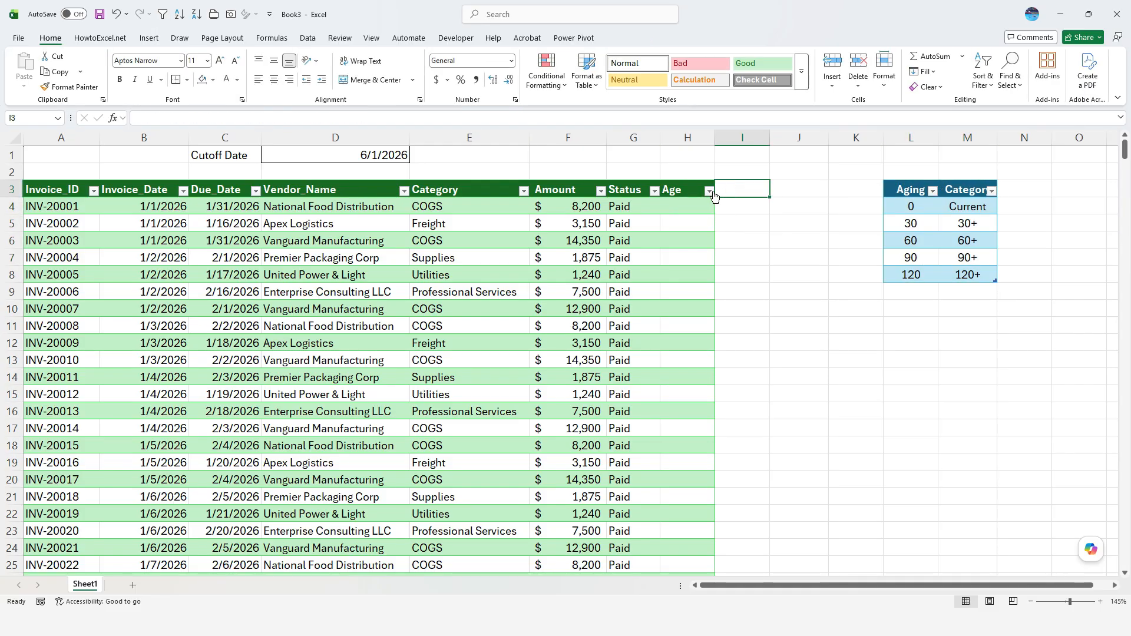
{"action": "type", "text": "Aging Catwe"}
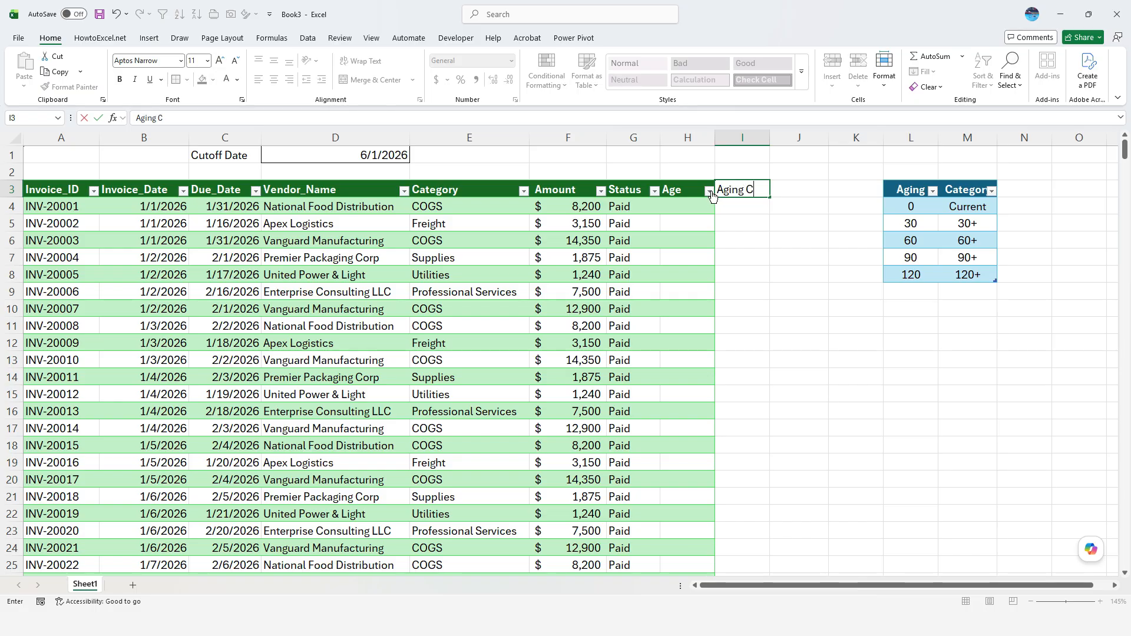
{"action": "key", "text": "BackSpace"}
{"action": "key", "text": "BackSpace"}
{"action": "type", "text": "egory"}
{"action": "key", "text": "Return"}
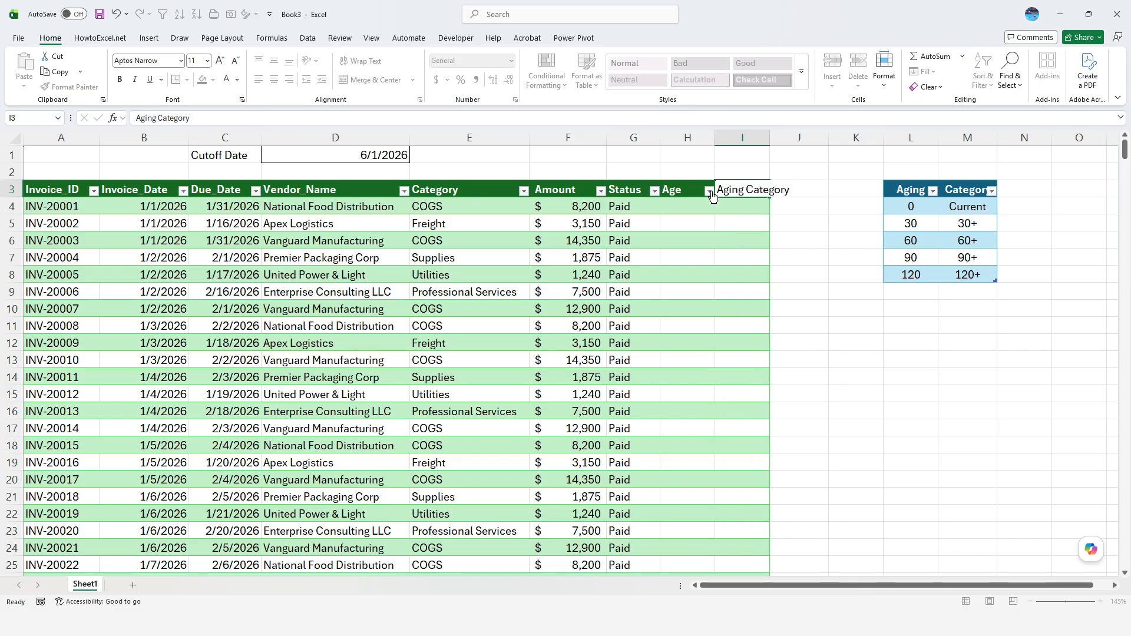
{"action": "double_click", "coordinate": [769, 137]}
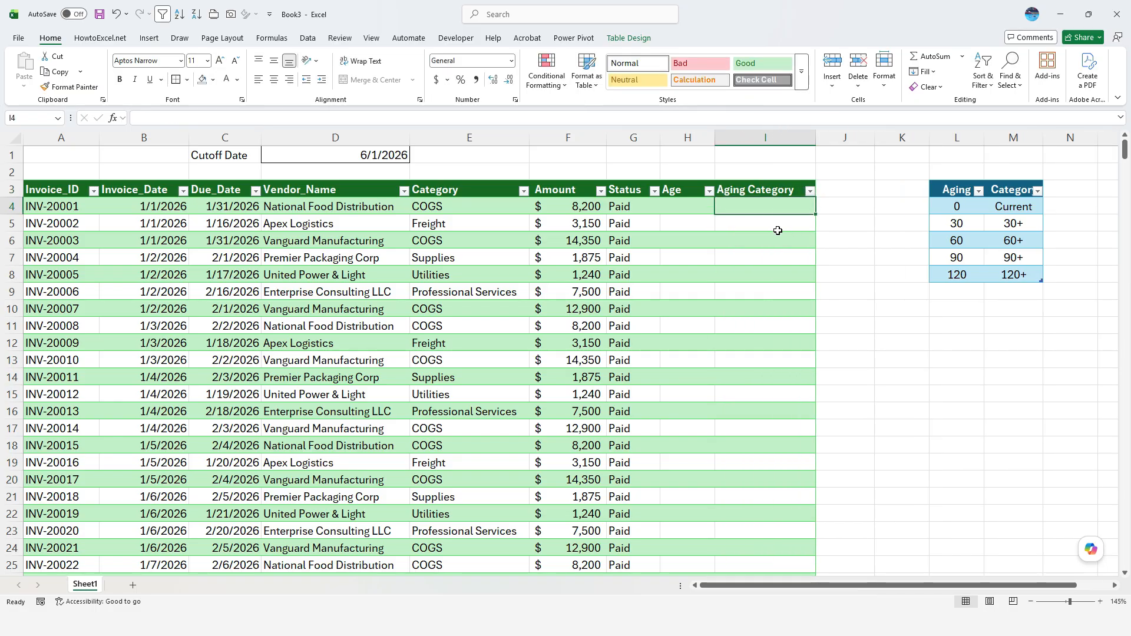
{"action": "type", "text": "="}
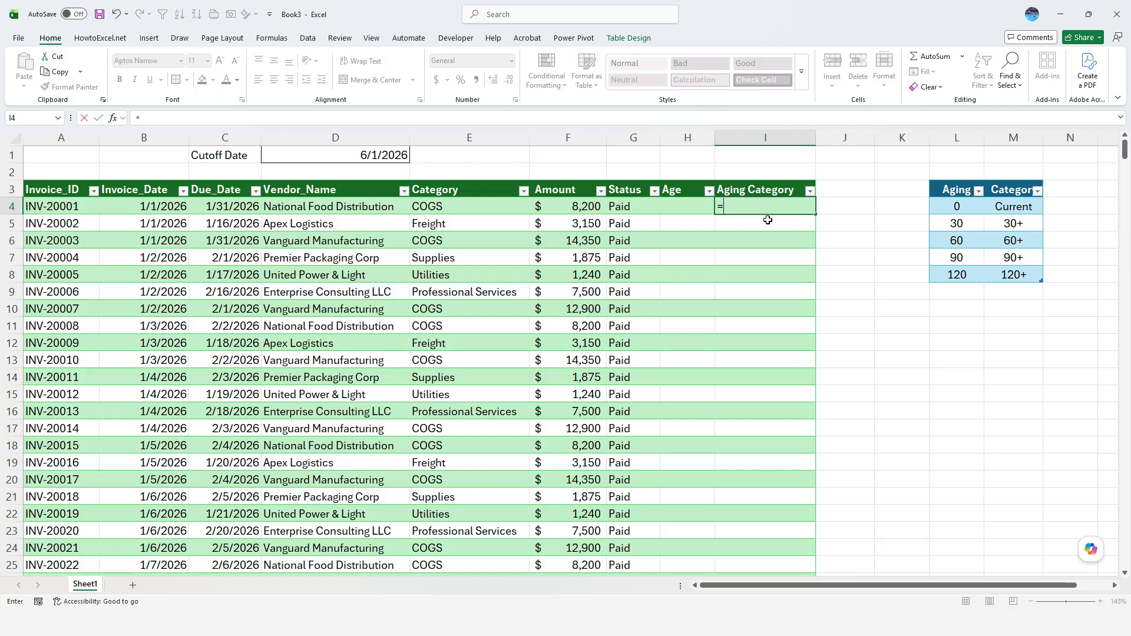
{"action": "type", "text": "if("}
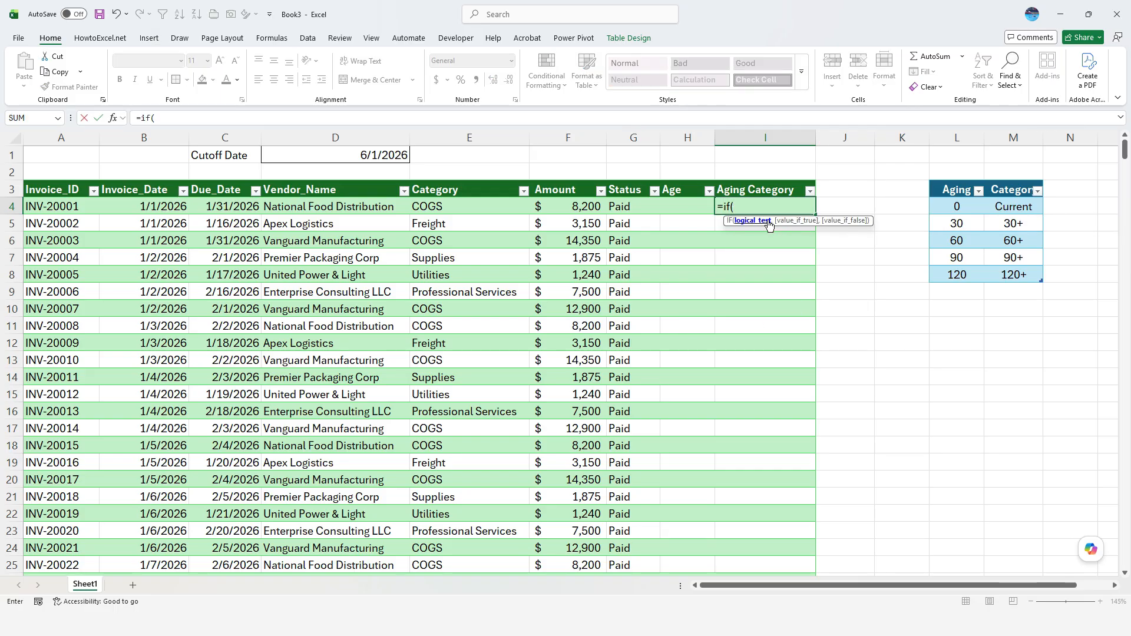
{"action": "key", "text": "Left"}
{"action": "type", "text": "=\"\",\"\""}
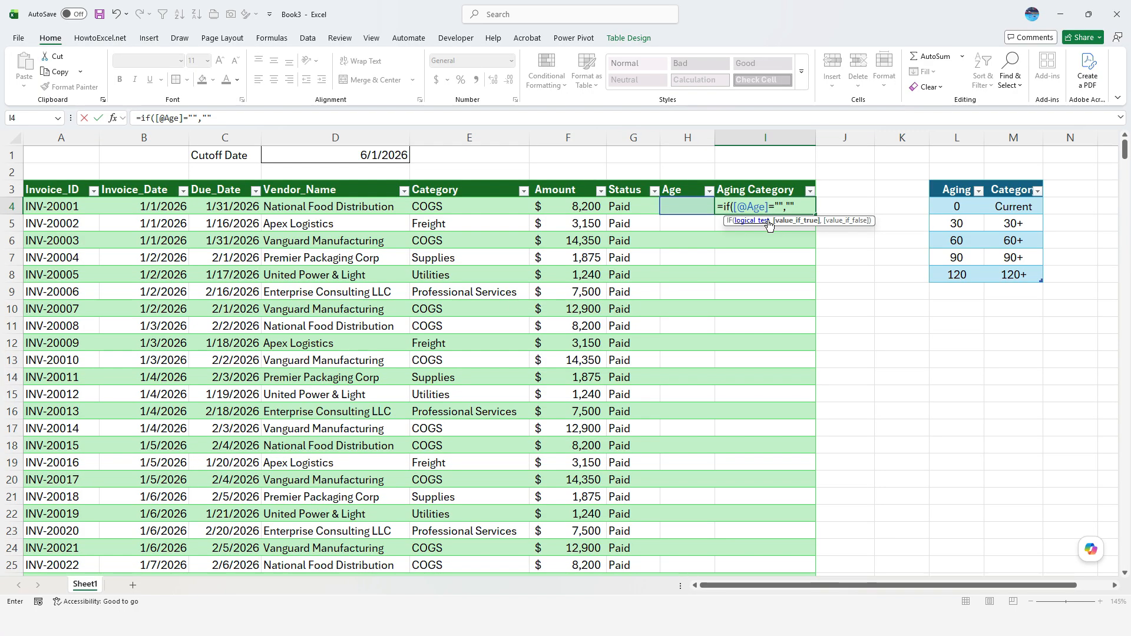
{"action": "type", "text": ",vlo"}
{"action": "key", "text": "Tab"}
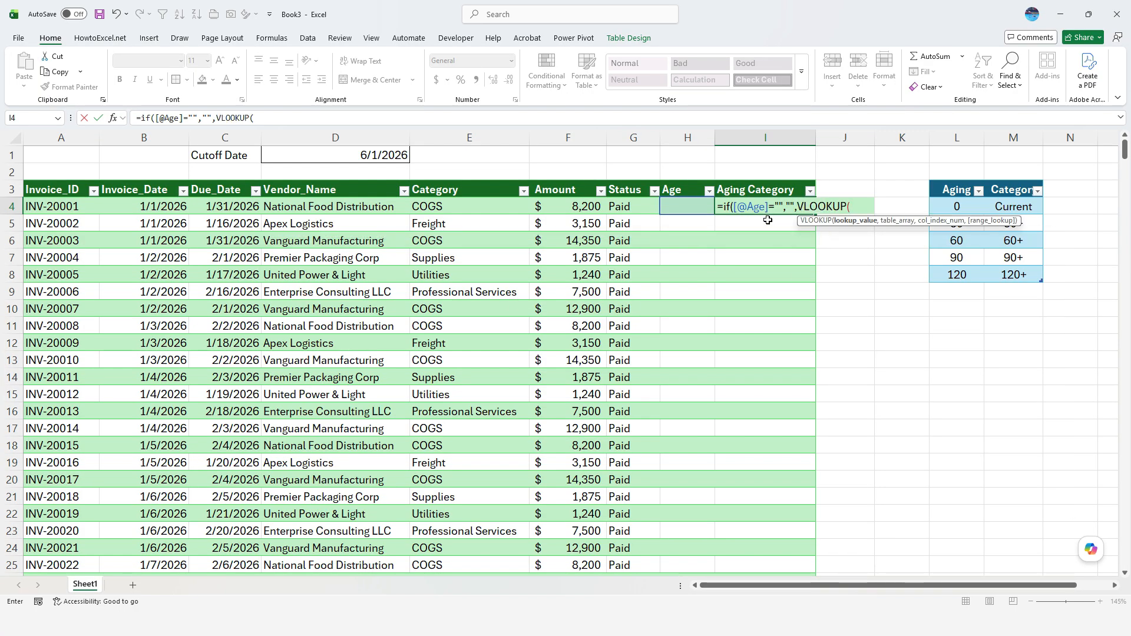
{"action": "key", "text": "Left"}
{"action": "type", "text": ","}
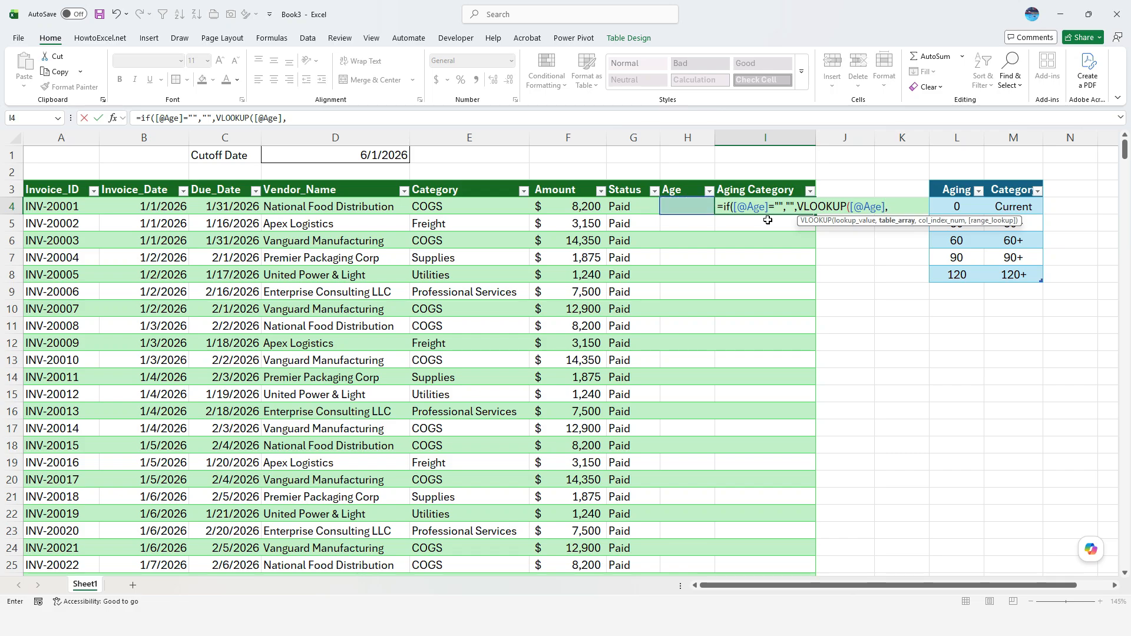
{"action": "left_click_drag", "start_coordinate": [1012, 276], "coordinate": [963, 208]}
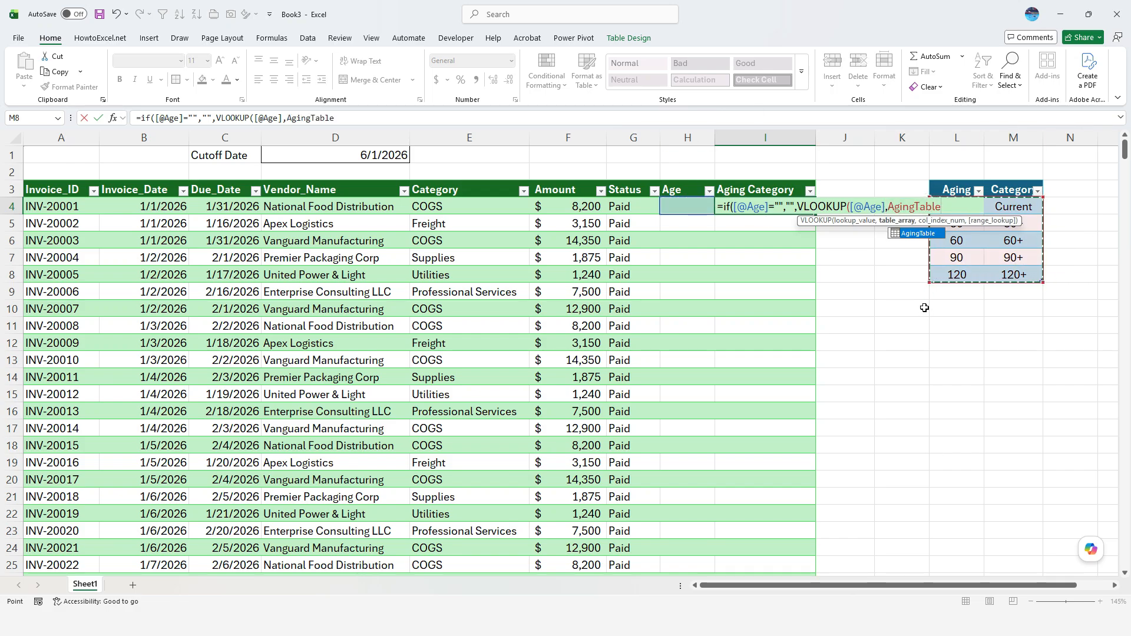
{"action": "type", "text": ","}
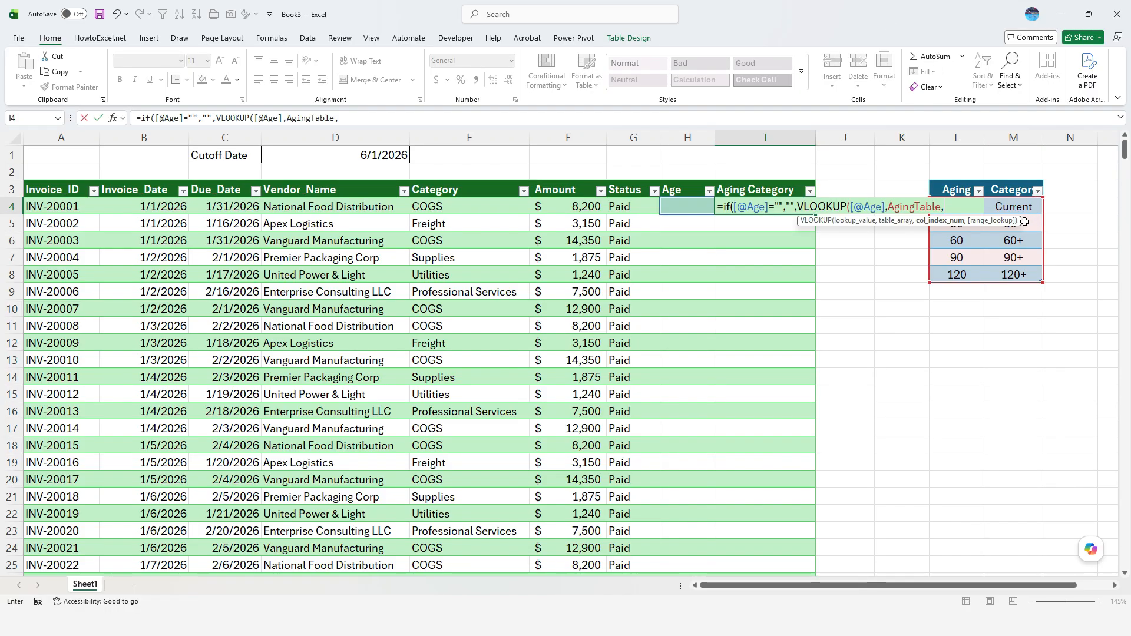
{"action": "type", "text": "2,"}
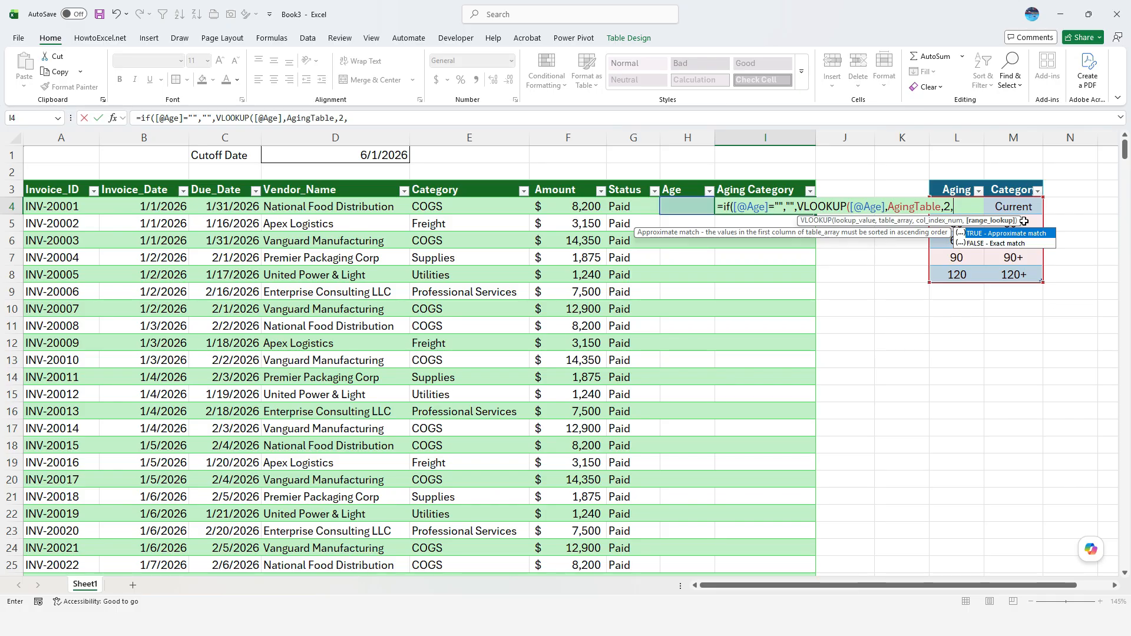
{"action": "type", "text": "true)"}
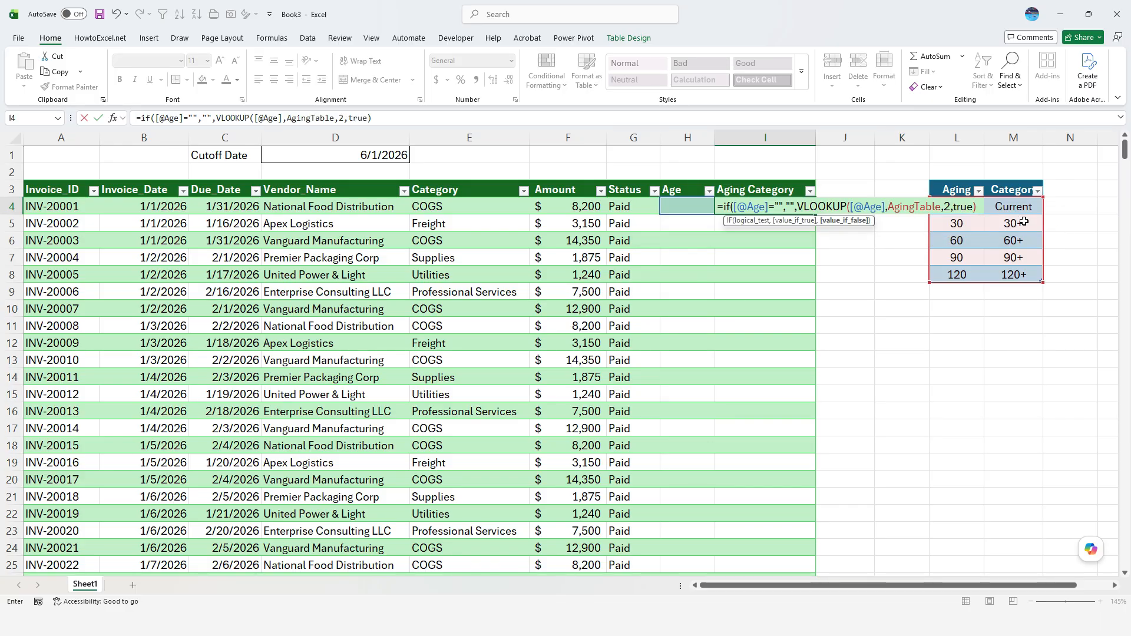
{"action": "key", "text": "Return"}
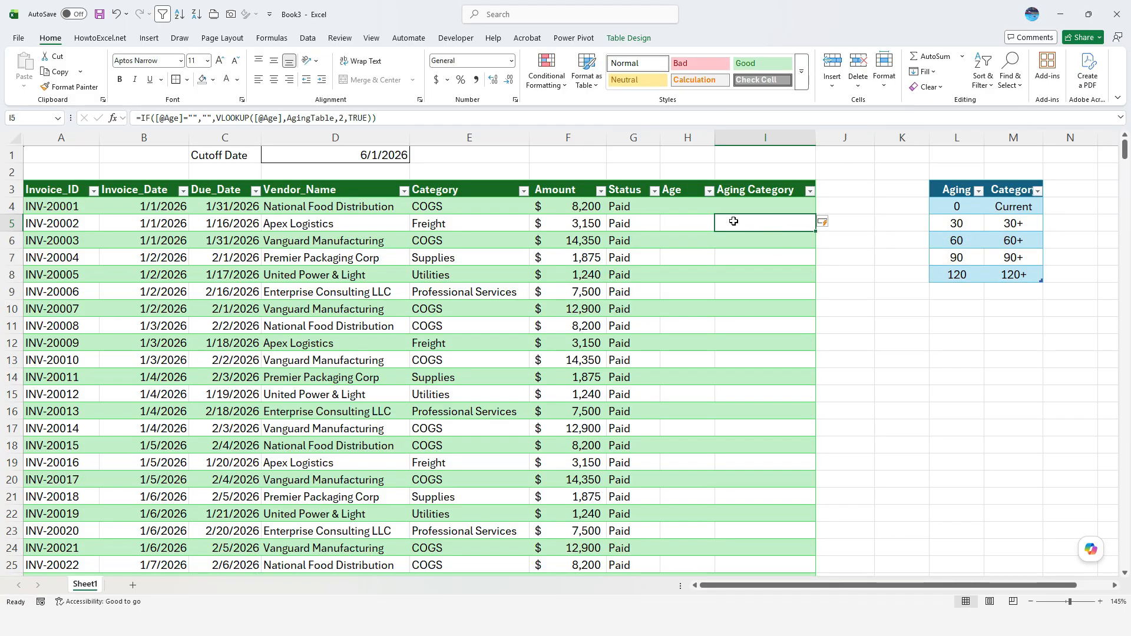
Review the Aging Category column down to the unpaid invoices, comparing the assigned categories with the invoice ages
{"action": "left_click", "coordinate": [770, 264]}
{"action": "key", "text": "Page_Down"}
{"action": "key", "text": "Page_Down"}
{"action": "key", "text": "Page_Down"}
{"action": "key", "text": "Page_Down"}
{"action": "key", "text": "Page_Down"}
{"action": "key", "text": "Page_Down"}
{"action": "key", "text": "Page_Down"}
{"action": "key", "text": "Page_Down"}
{"action": "key", "text": "Page_Down"}
{"action": "key", "text": "Page_Down"}
{"action": "key", "text": "Page_Down"}
{"action": "key", "text": "Page_Down"}
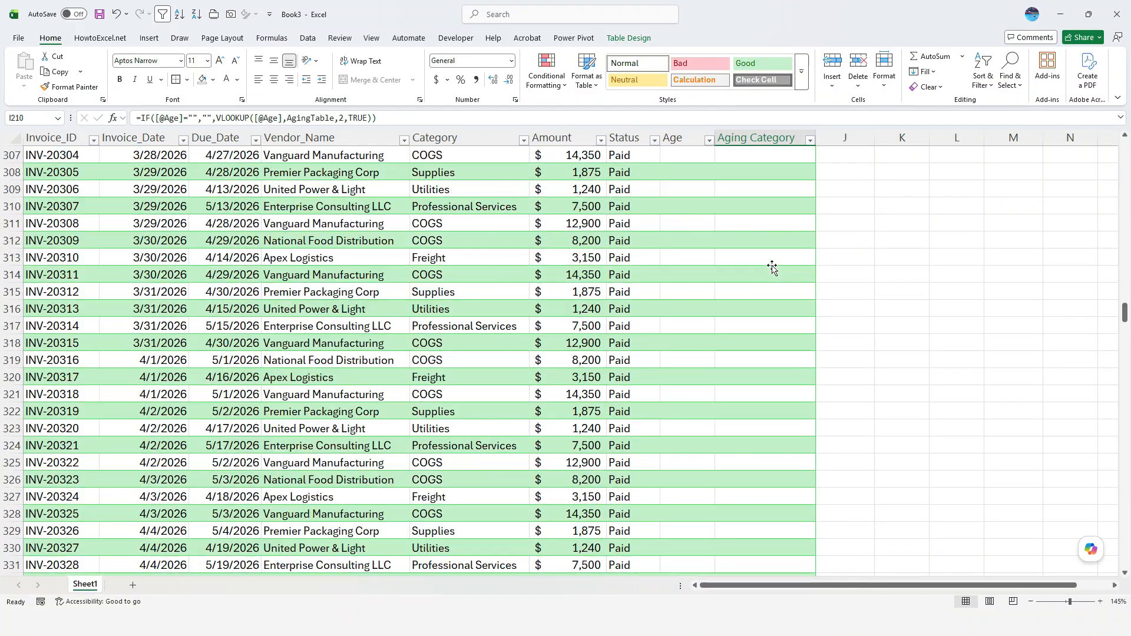
{"action": "key", "text": "Page_Down"}
{"action": "key", "text": "Page_Down"}
{"action": "key", "text": "Page_Down"}
{"action": "key", "text": "Page_Down"}
{"action": "scroll", "coordinate": [772, 263], "scroll_direction": "up", "scroll_amount": 9}
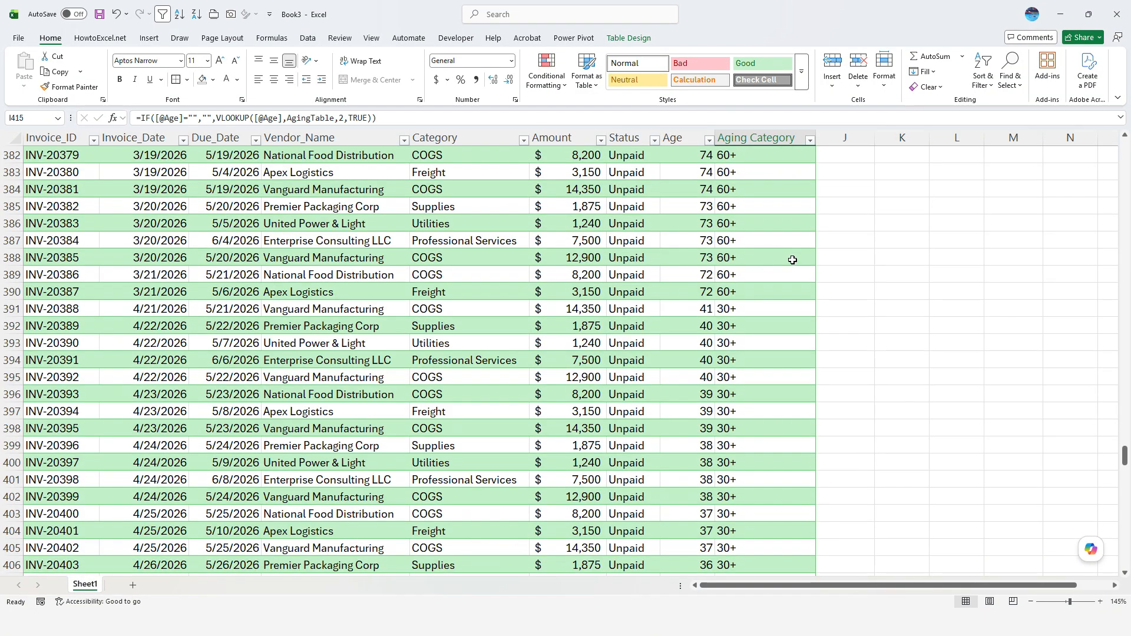
{"action": "scroll", "coordinate": [792, 260], "scroll_direction": "up", "scroll_amount": 5}
{"action": "left_click", "coordinate": [753, 290]}
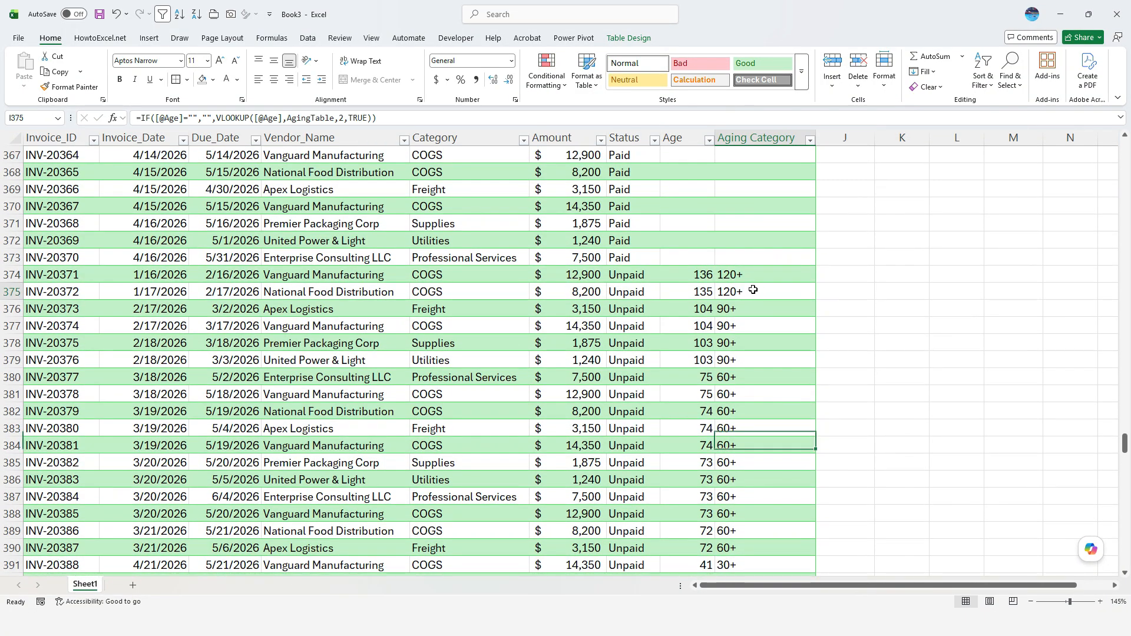
{"action": "key", "text": "Left"}
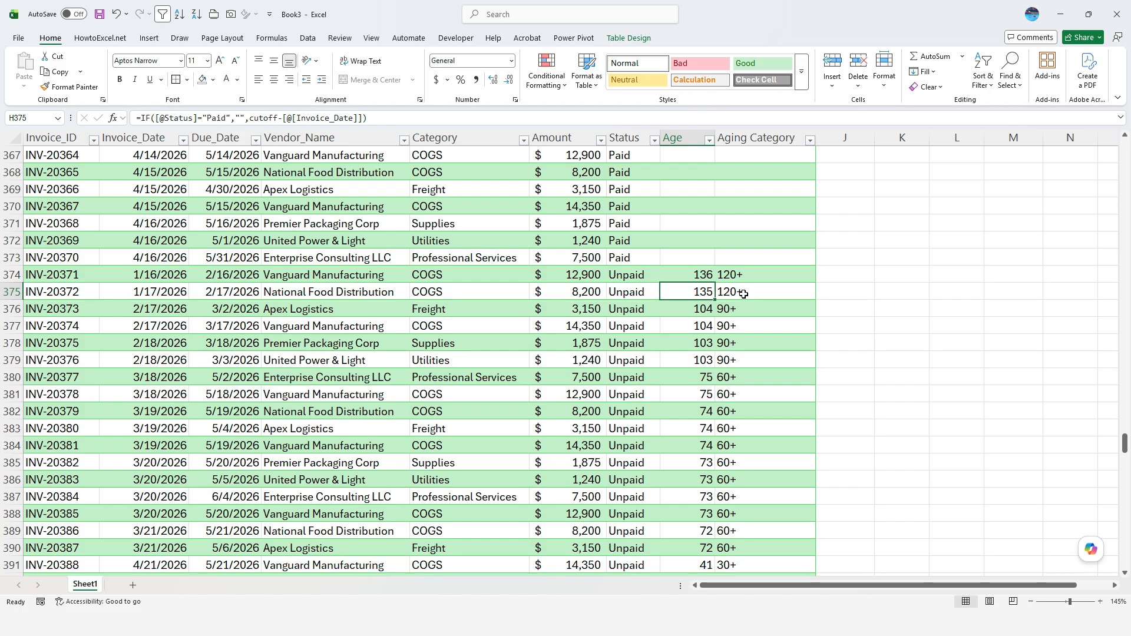
Check the aging categories of the remaining unpaid invoices against their ages, down through the 30+ and Current rows
{"action": "left_click", "coordinate": [746, 358]}
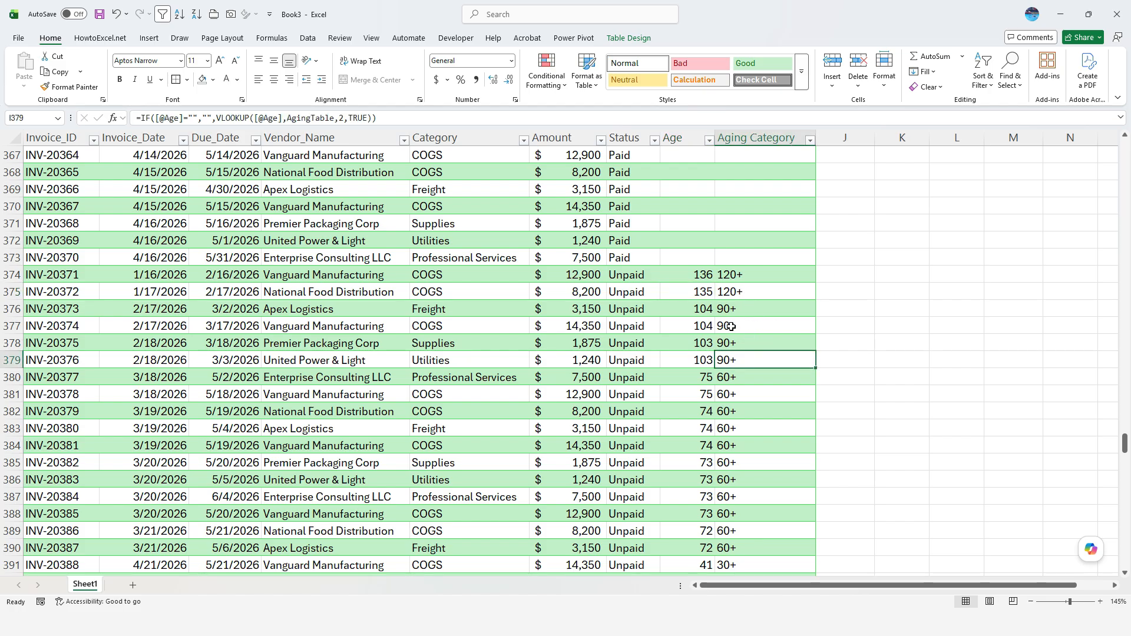
{"action": "scroll", "coordinate": [760, 430], "scroll_direction": "down", "scroll_amount": 8}
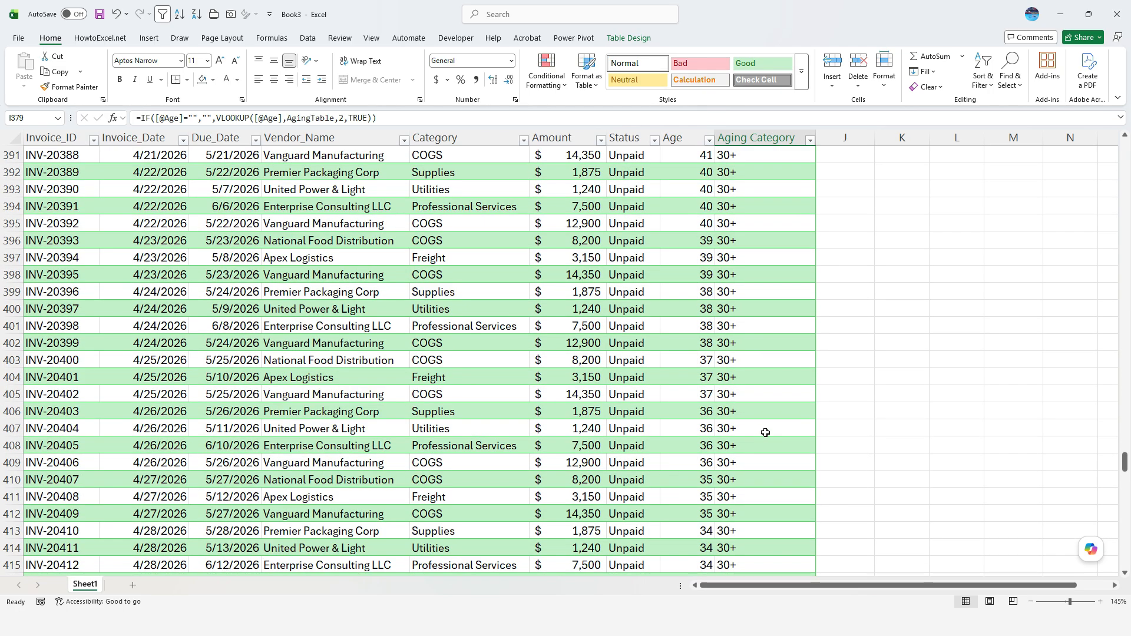
{"action": "scroll", "coordinate": [765, 433], "scroll_direction": "down", "scroll_amount": 10}
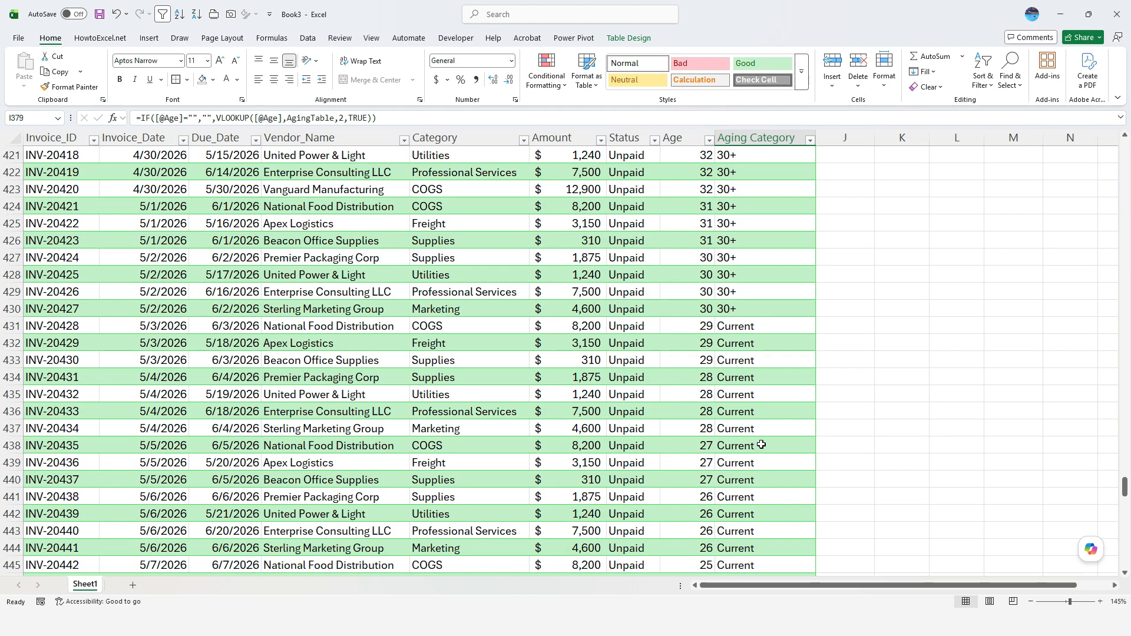
{"action": "scroll", "coordinate": [761, 444], "scroll_direction": "down", "scroll_amount": 1}
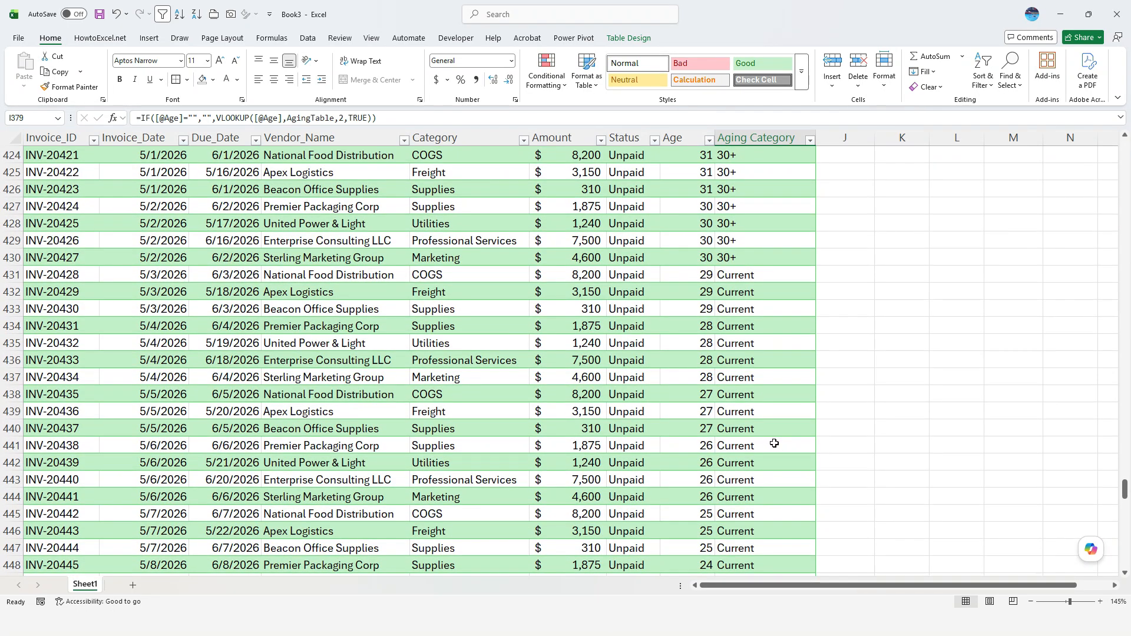
{"action": "scroll", "coordinate": [773, 446], "scroll_direction": "down", "scroll_amount": 3}
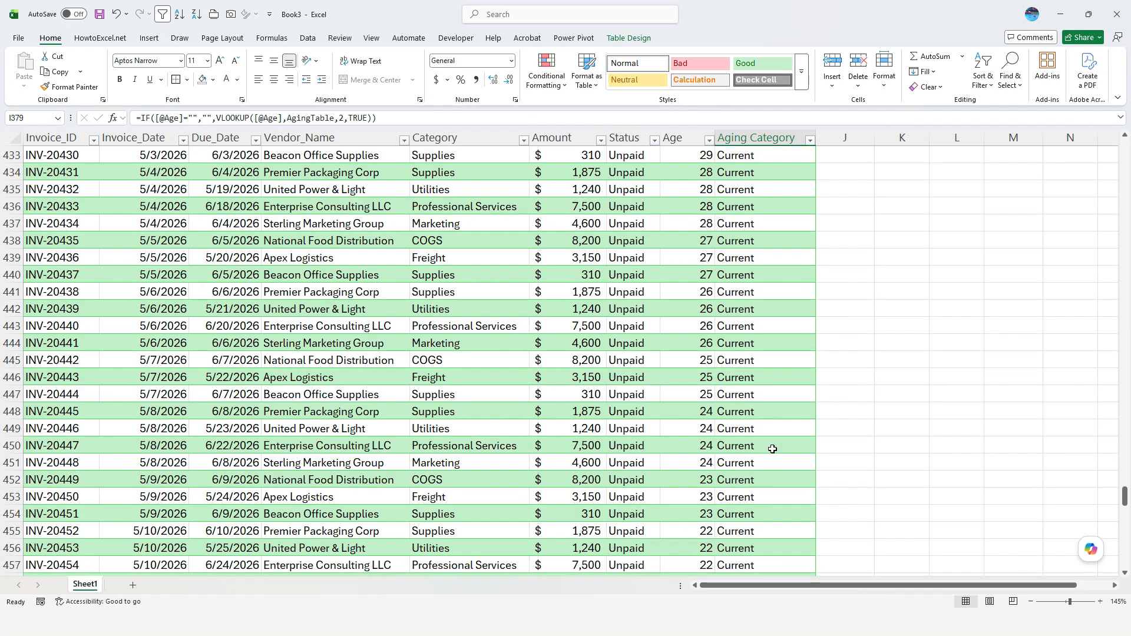
{"action": "scroll", "coordinate": [772, 448], "scroll_direction": "down", "scroll_amount": 9}
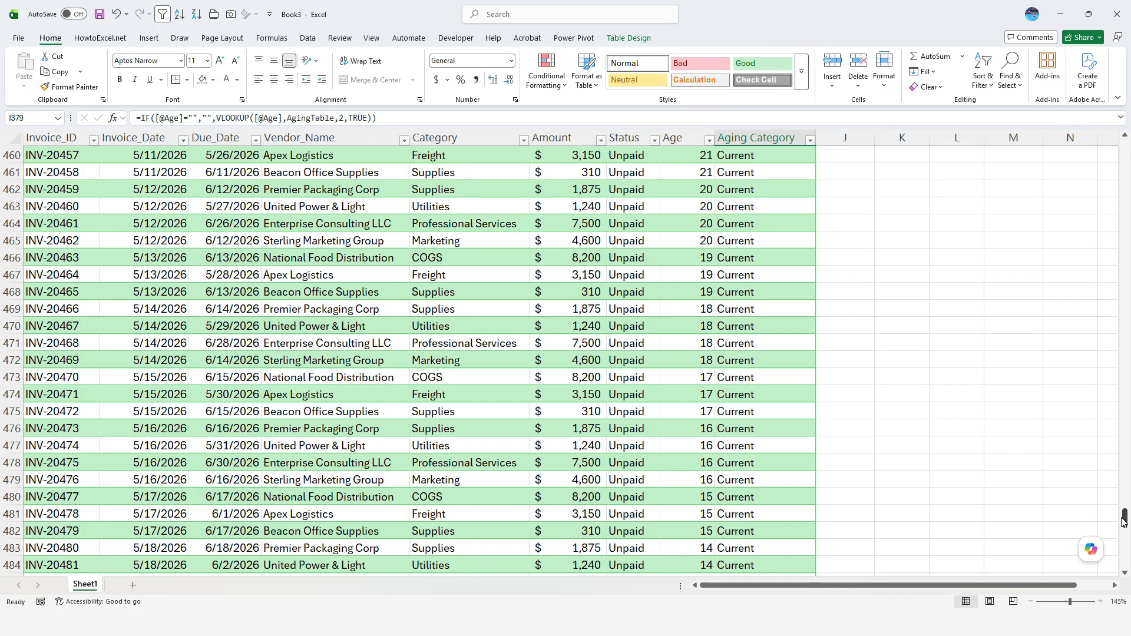
{"action": "left_click_drag", "start_coordinate": [1123, 521], "coordinate": [1123, 150]}
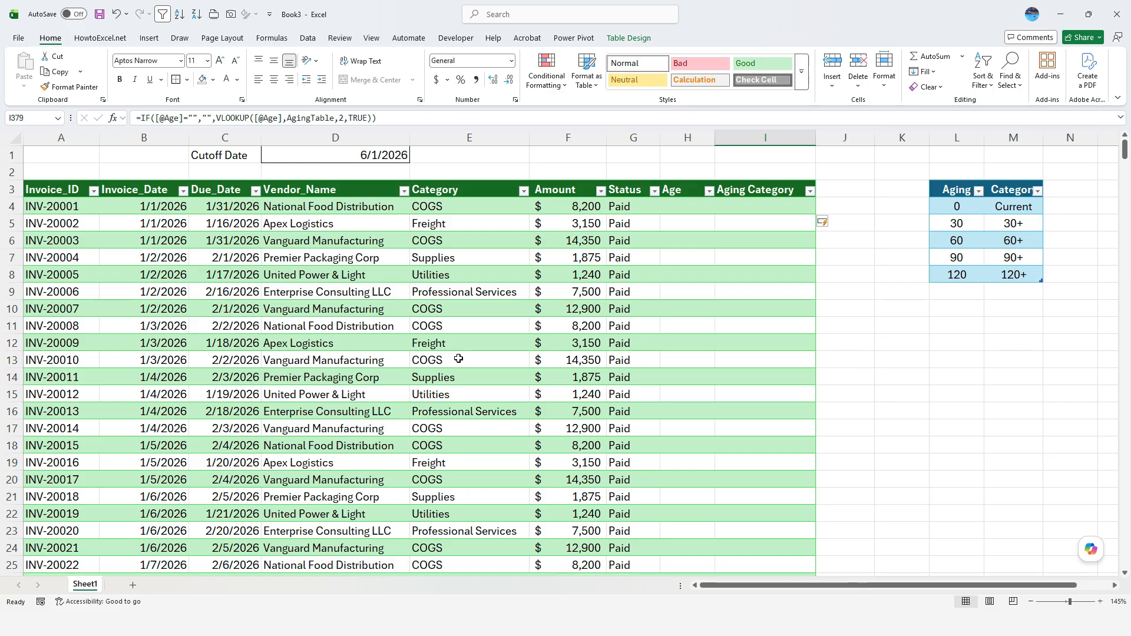
Add an Include in Check Run column to the invoice table in J3 and autofit the width of column J
{"action": "left_click", "coordinate": [859, 187]}
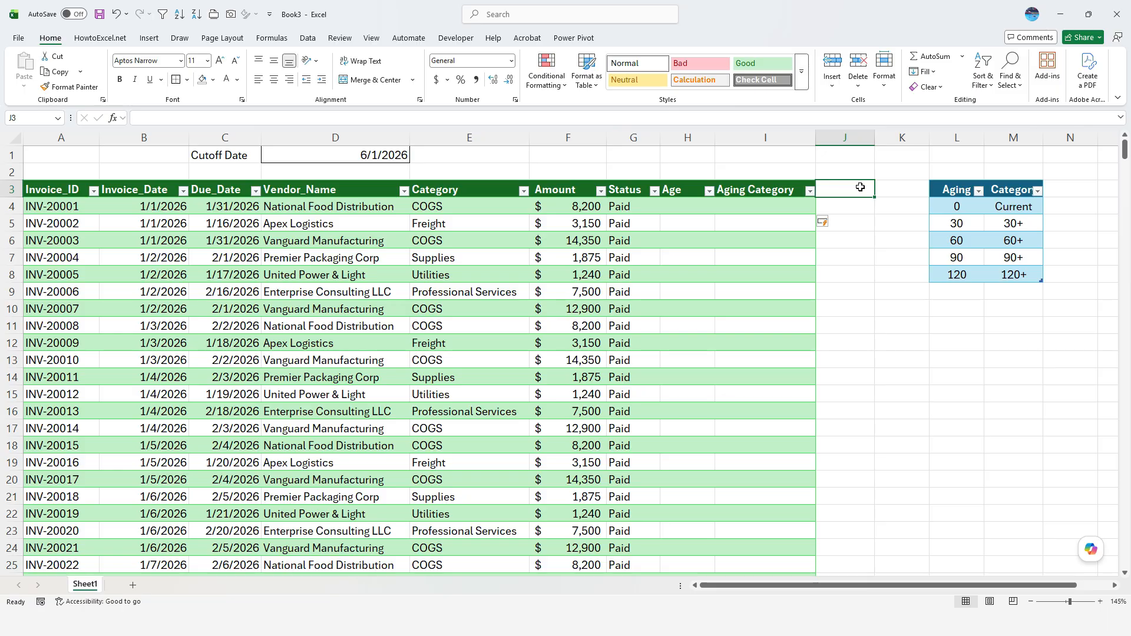
{"action": "type", "text": "Include in"}
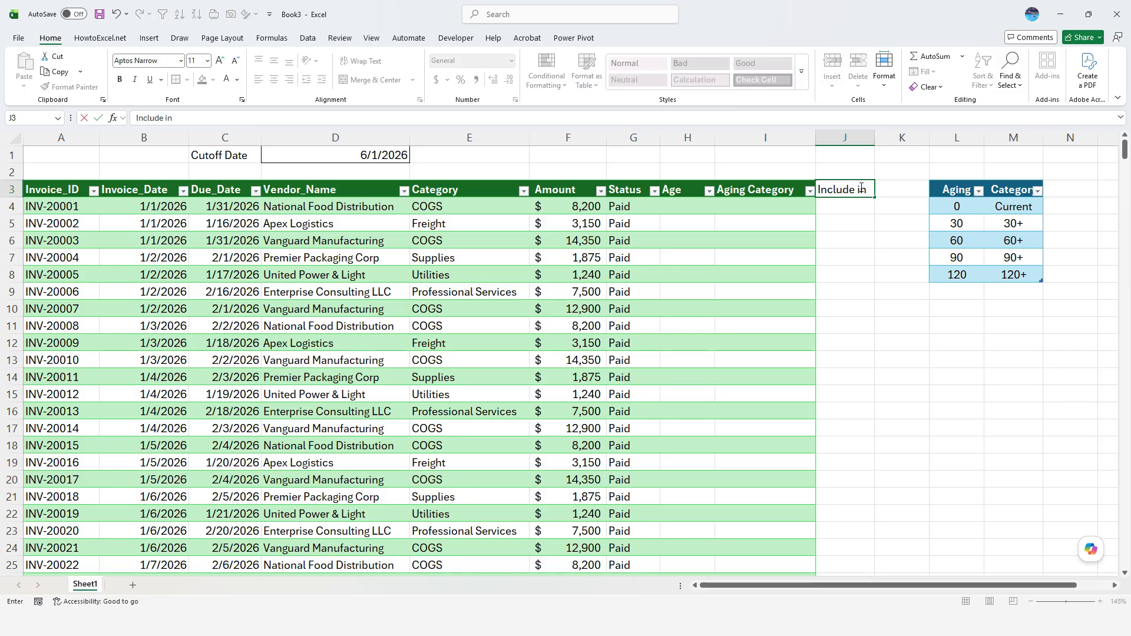
{"action": "type", "text": " Check Run"}
{"action": "key", "text": "Return"}
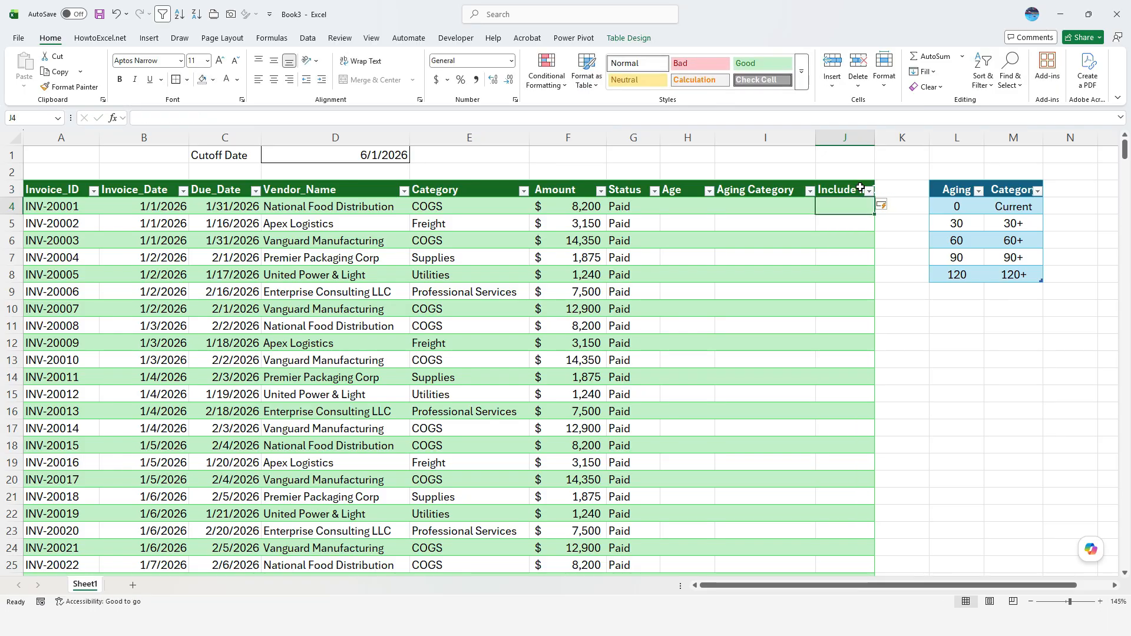
{"action": "double_click", "coordinate": [876, 144]}
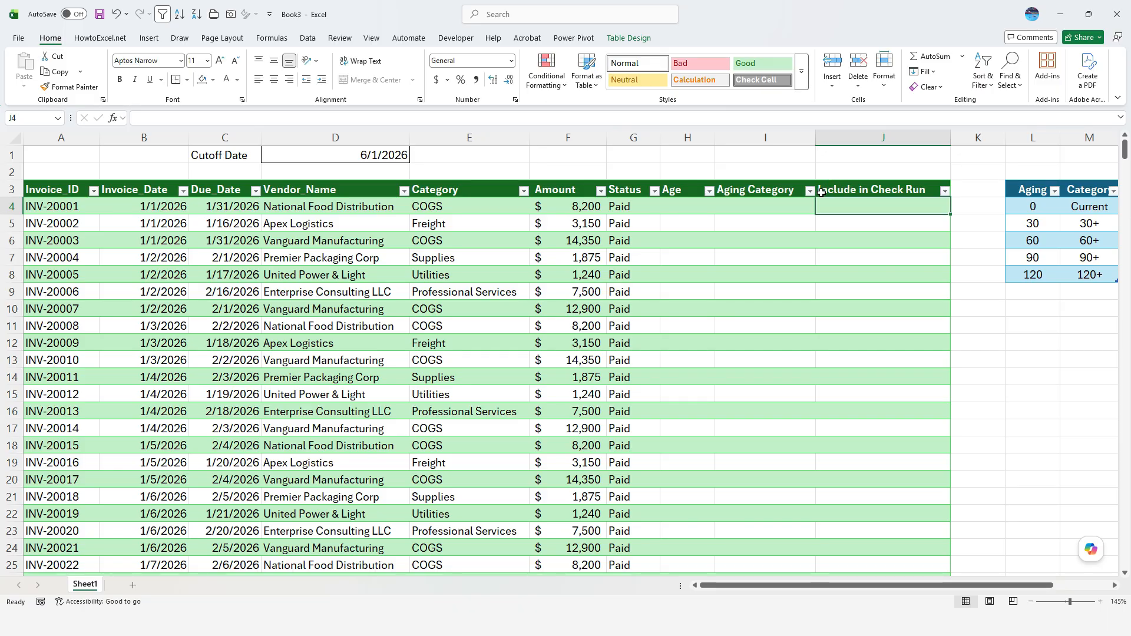
Insert checkboxes in every row of the Include in Check Run column
{"action": "left_click", "coordinate": [862, 187]}
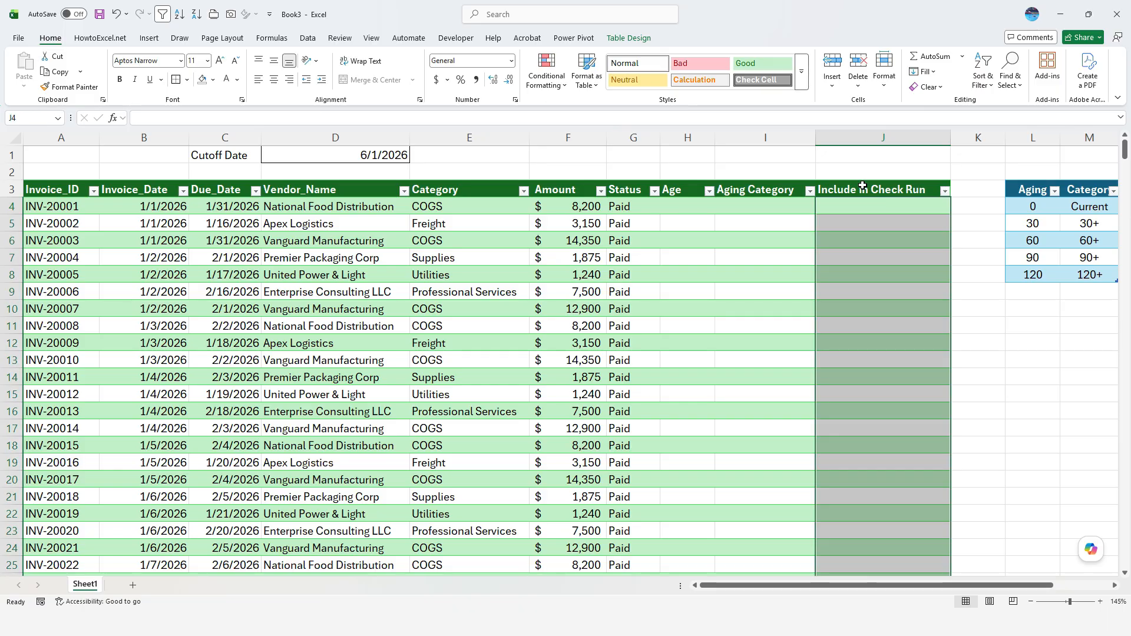
{"action": "left_click", "coordinate": [151, 41]}
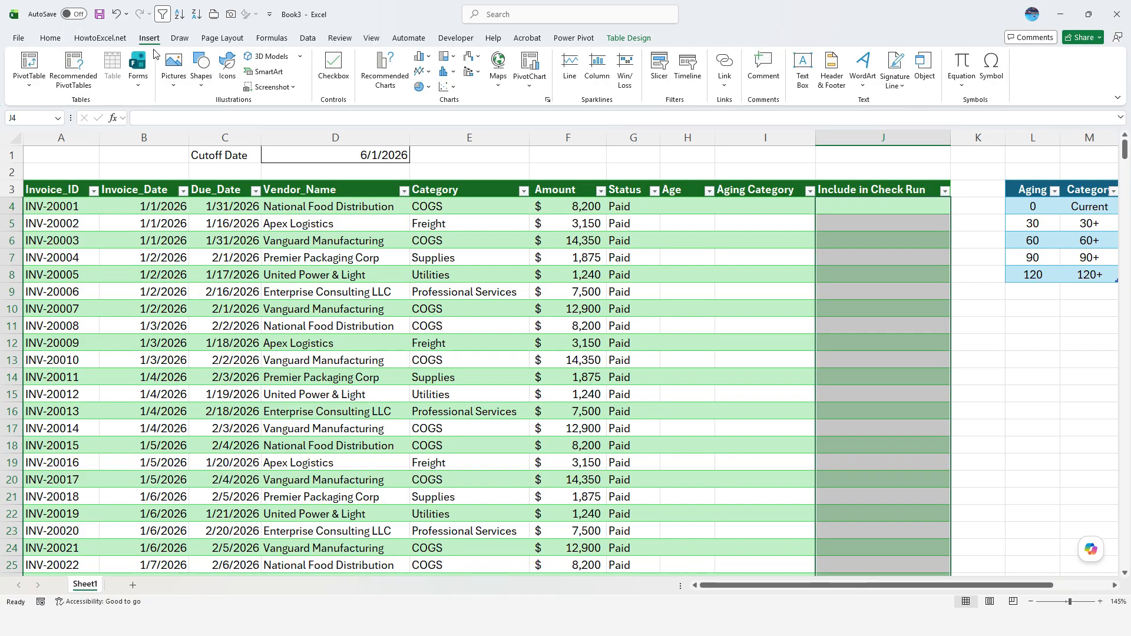
{"action": "left_click", "coordinate": [333, 70]}
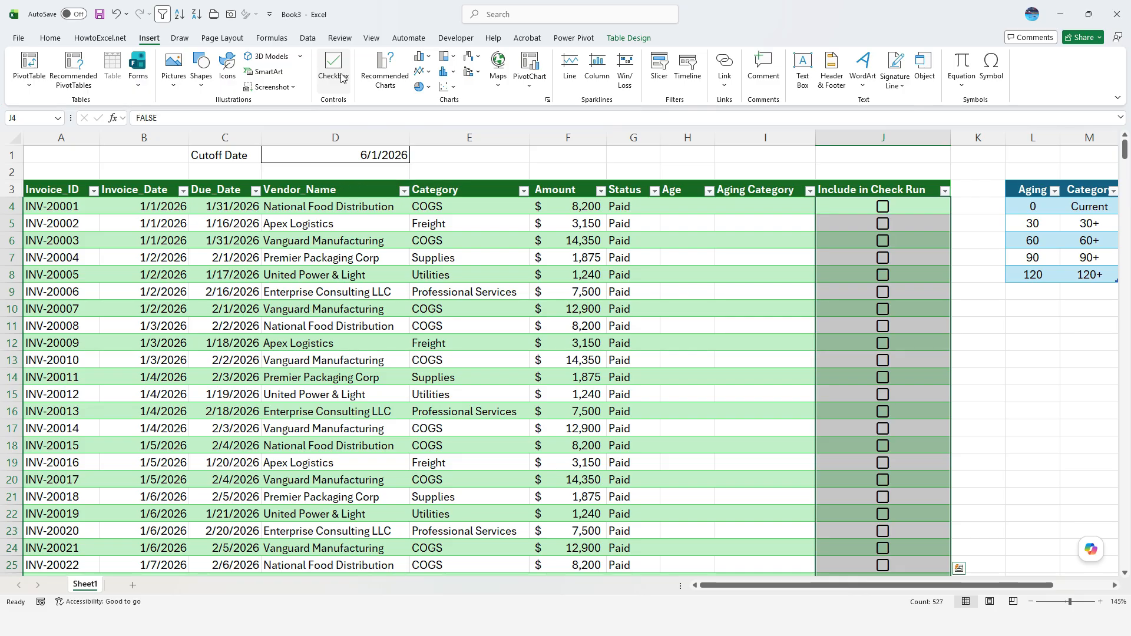
Try ticking and clearing the checkboxes in J9 and J10
{"action": "left_click", "coordinate": [922, 290]}
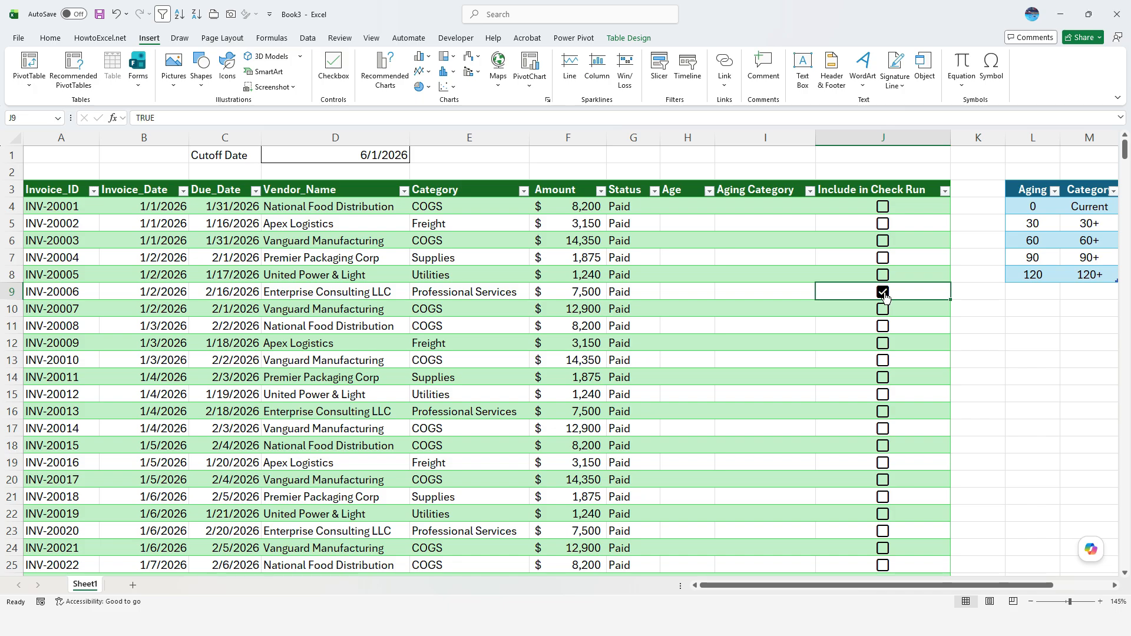
{"action": "left_click", "coordinate": [883, 309]}
{"action": "left_click", "coordinate": [884, 312]}
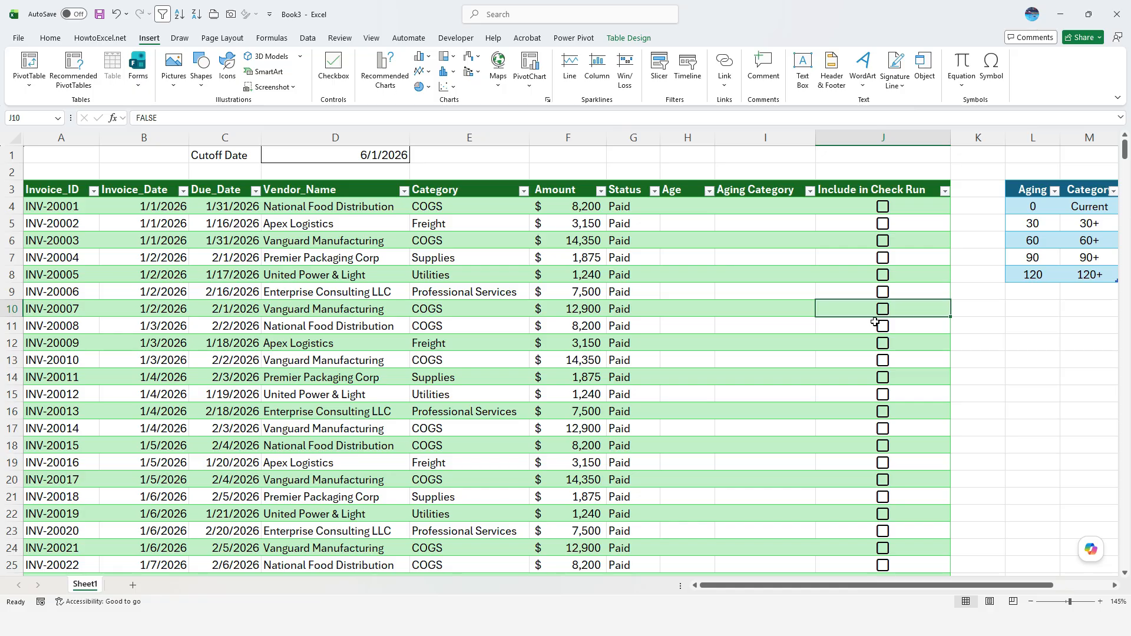
Insert seven blank rows above the Cutoff Date row at the top of the sheet
{"action": "left_click_drag", "start_coordinate": [11, 155], "coordinate": [11, 227]}
{"action": "right_click", "coordinate": [11, 228]}
{"action": "left_click", "coordinate": [55, 366]}
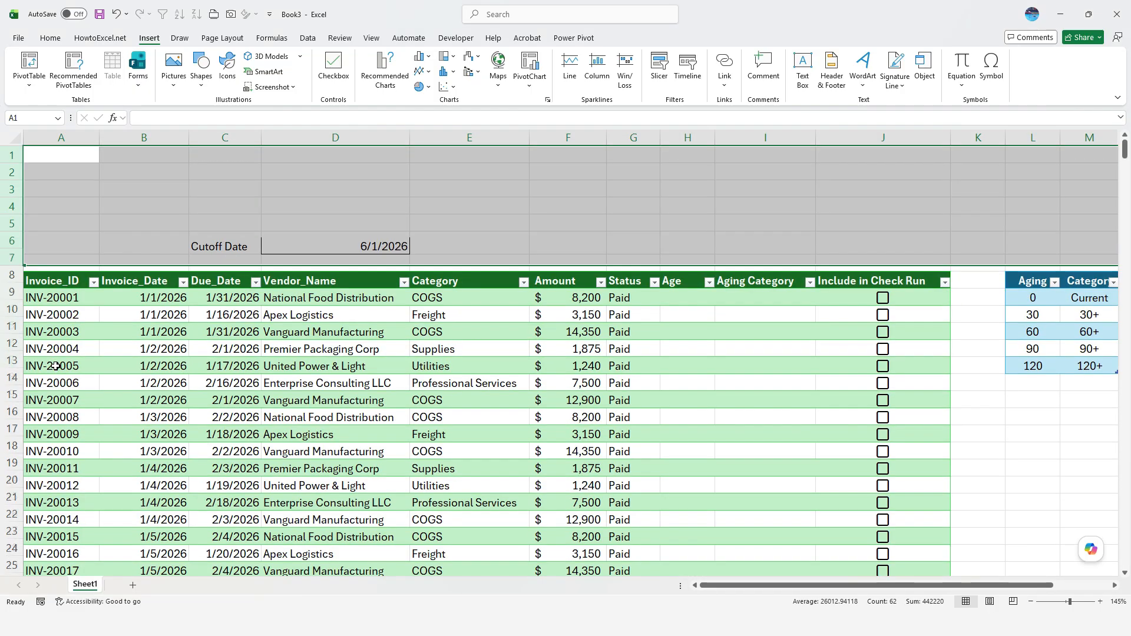
Enter the label Budget in E8 and the amount 20000 in F8
{"action": "left_click", "coordinate": [454, 277]}
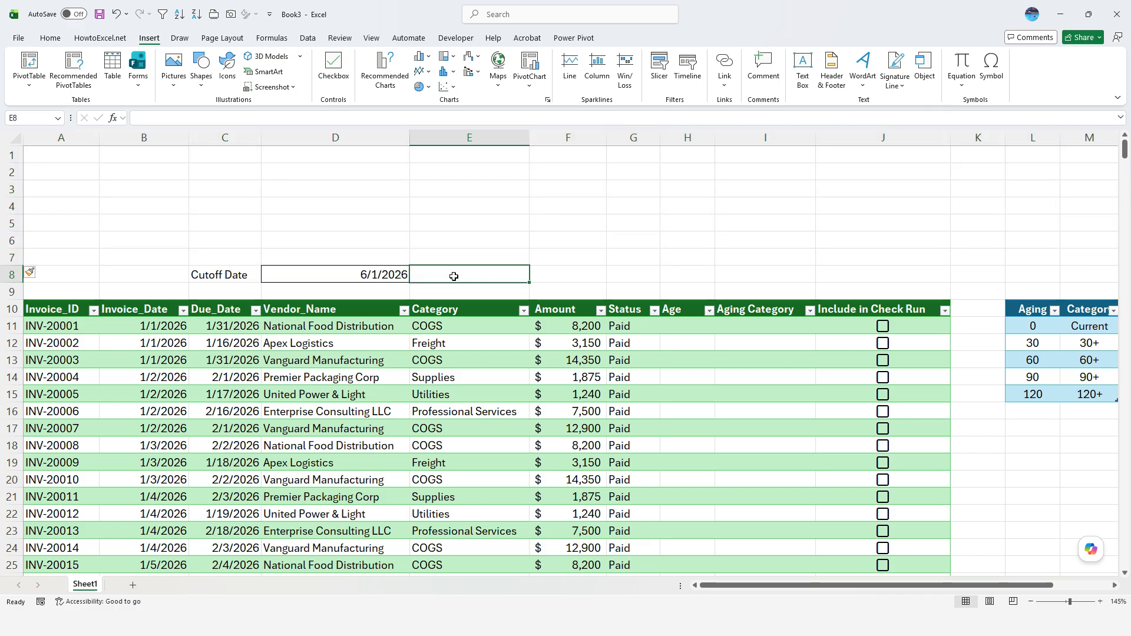
{"action": "type", "text": "Bud"}
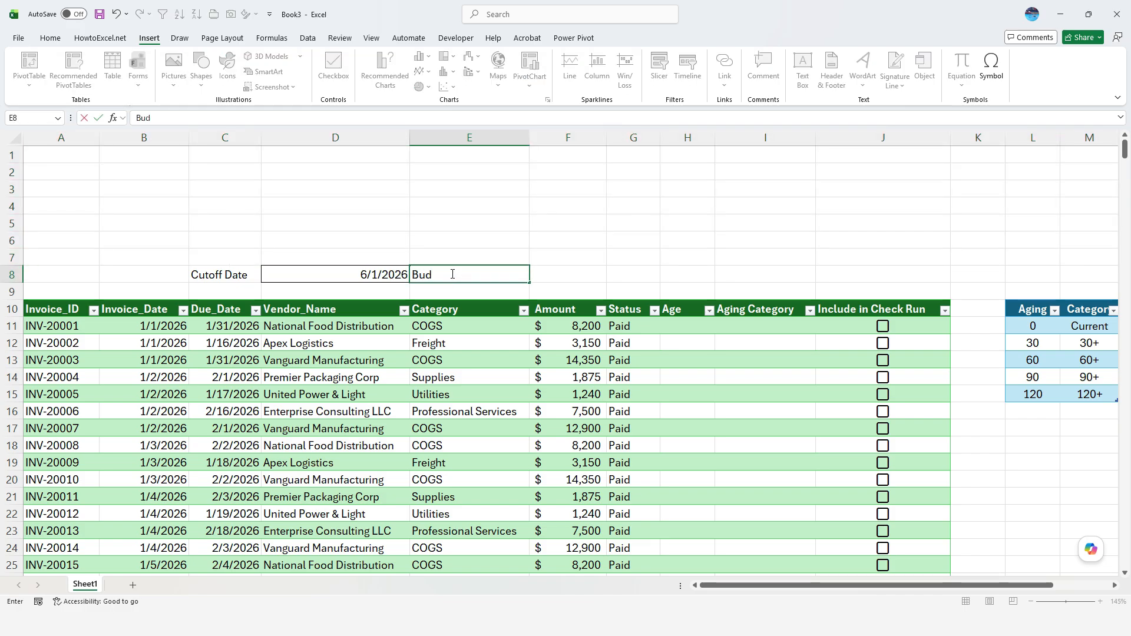
{"action": "type", "text": "get"}
{"action": "key", "text": "Tab"}
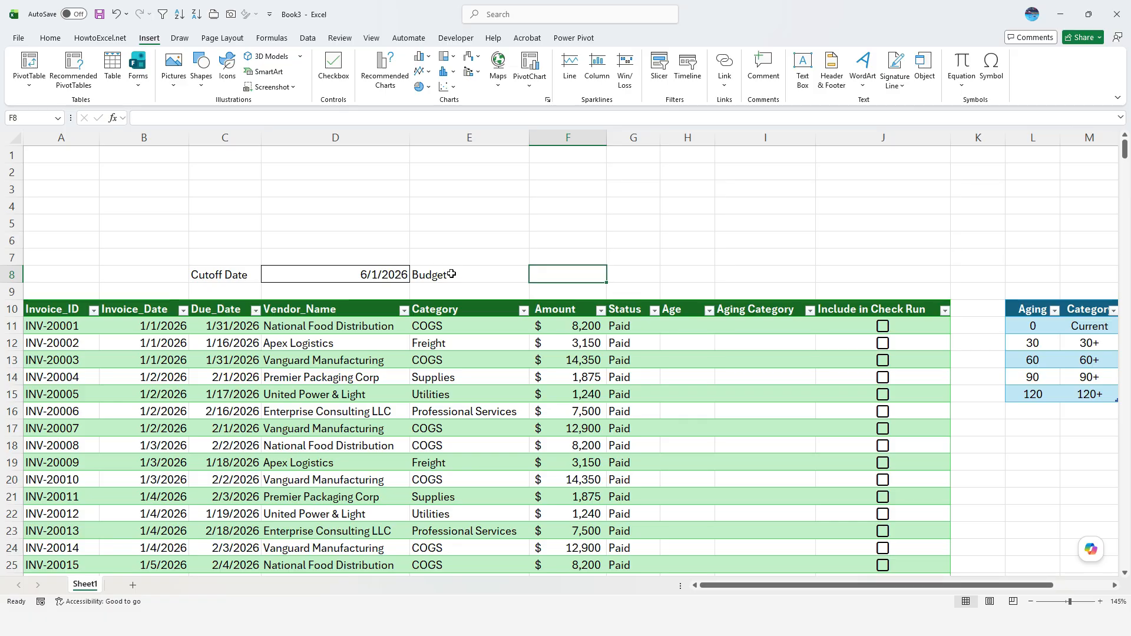
{"action": "type", "text": "20000"}
{"action": "key", "text": "Return"}
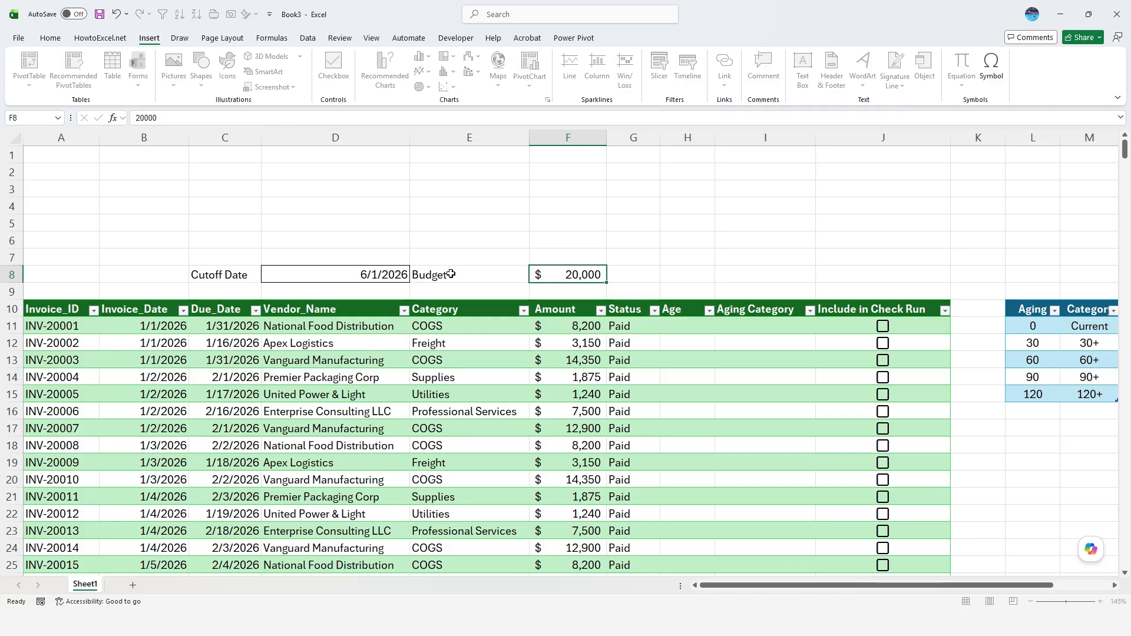
Add an outside border around the budget amount in F8, matching the cutoff date cell
{"action": "key", "text": "Right"}
{"action": "key", "text": "Up"}
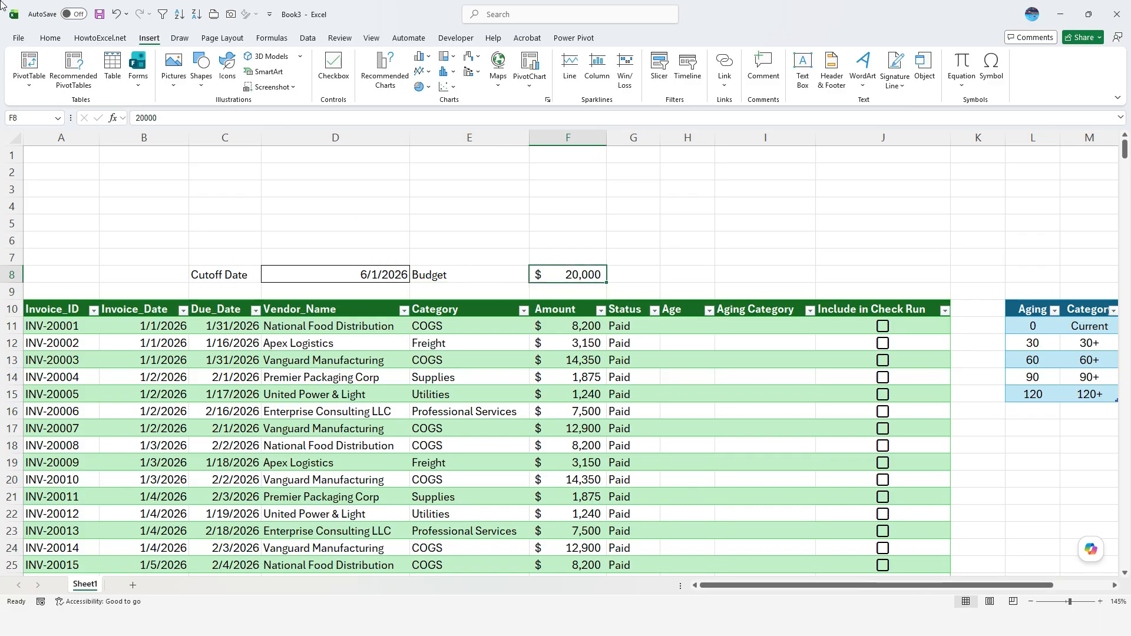
{"action": "left_click", "coordinate": [50, 39]}
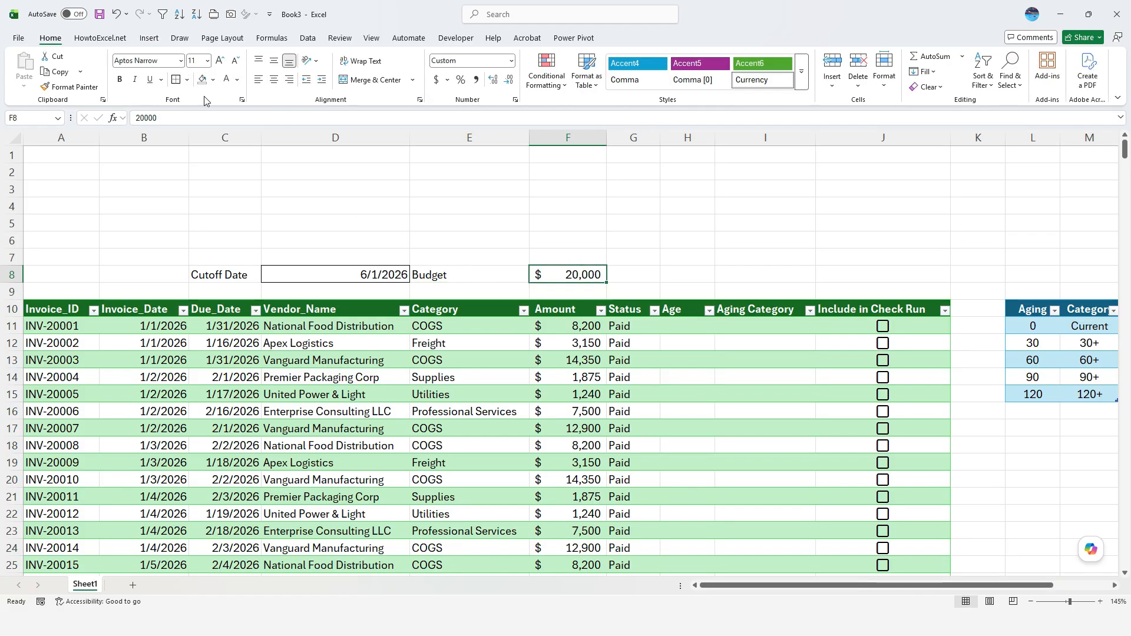
{"action": "left_click", "coordinate": [431, 252]}
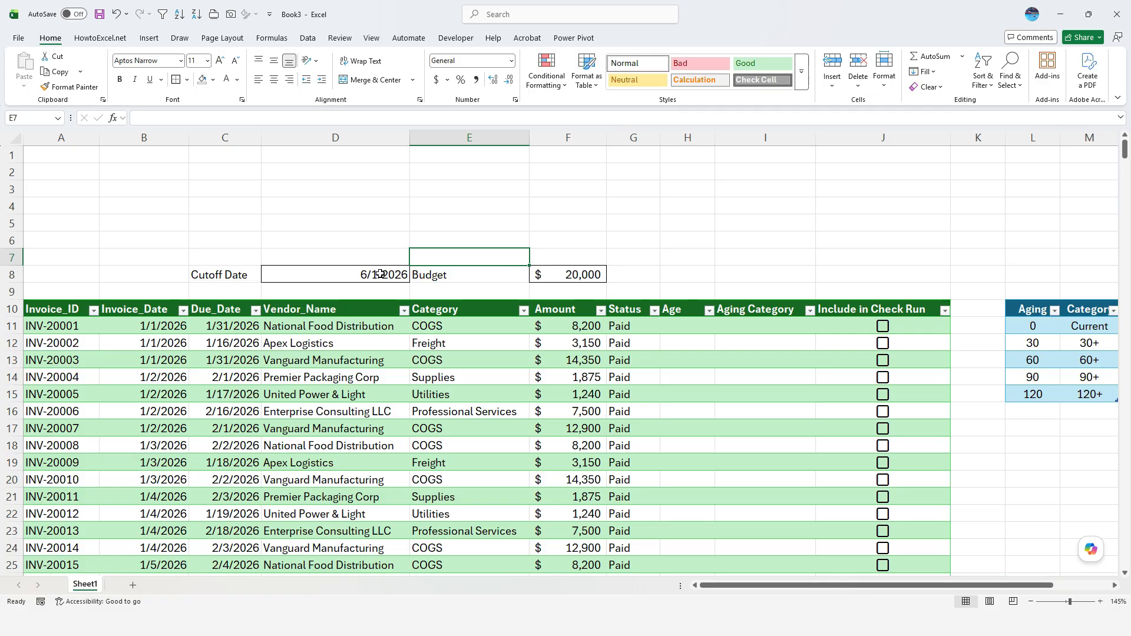
{"action": "left_click", "coordinate": [346, 276]}
{"action": "left_click", "coordinate": [559, 276]}
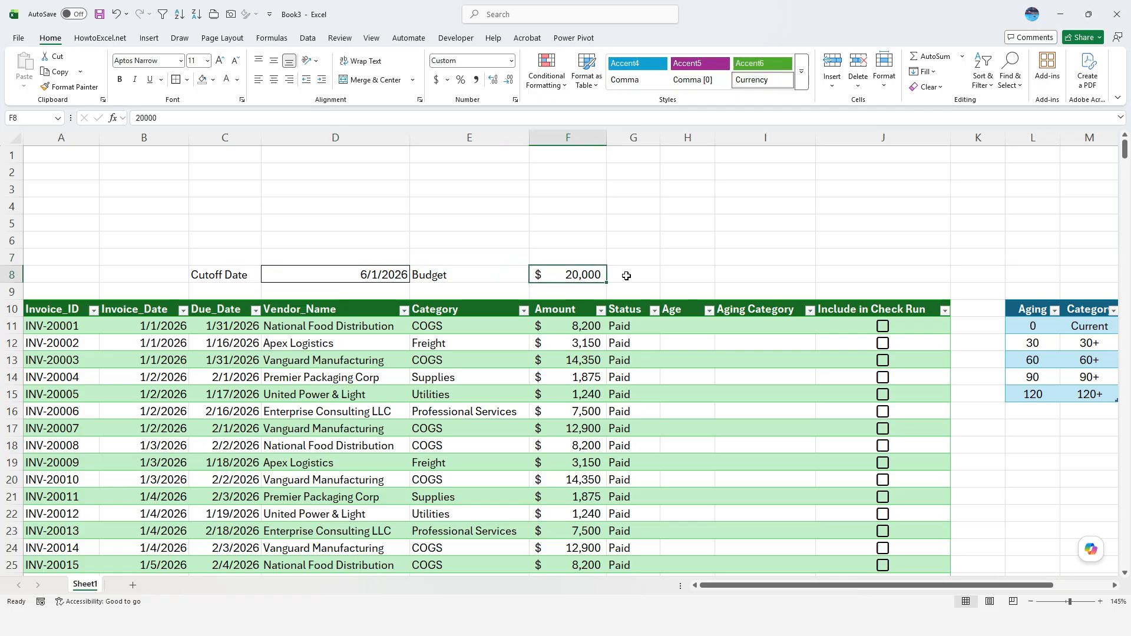
Italicize the Budget label in E8 and the Cutoff Date label in C8
{"action": "left_click", "coordinate": [489, 271]}
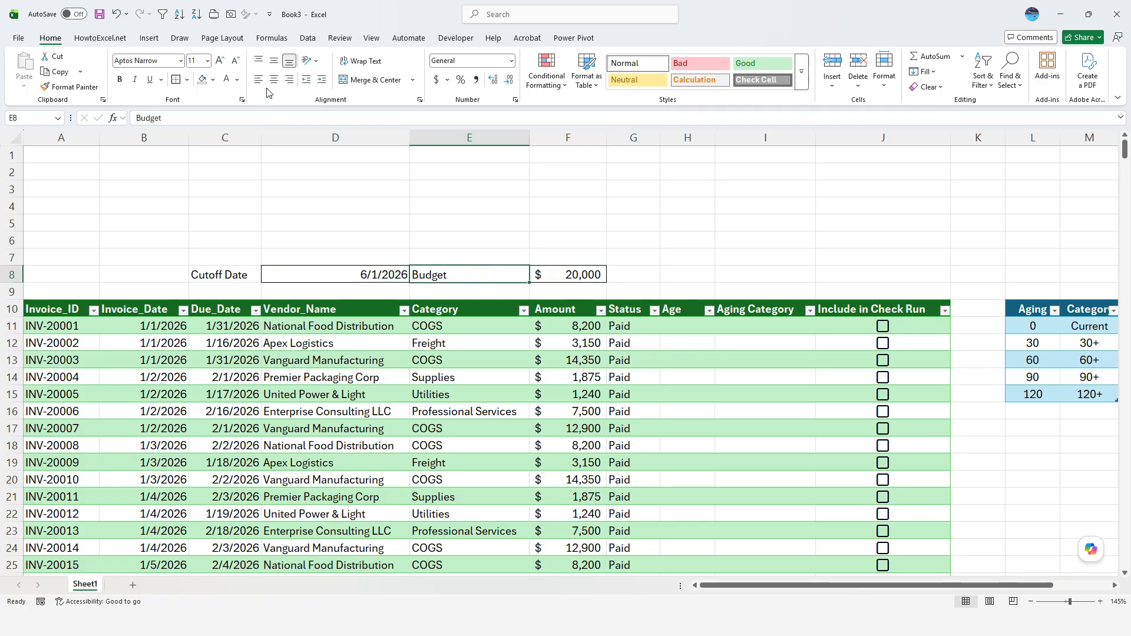
{"action": "left_click", "coordinate": [135, 80]}
{"action": "left_click", "coordinate": [227, 275]}
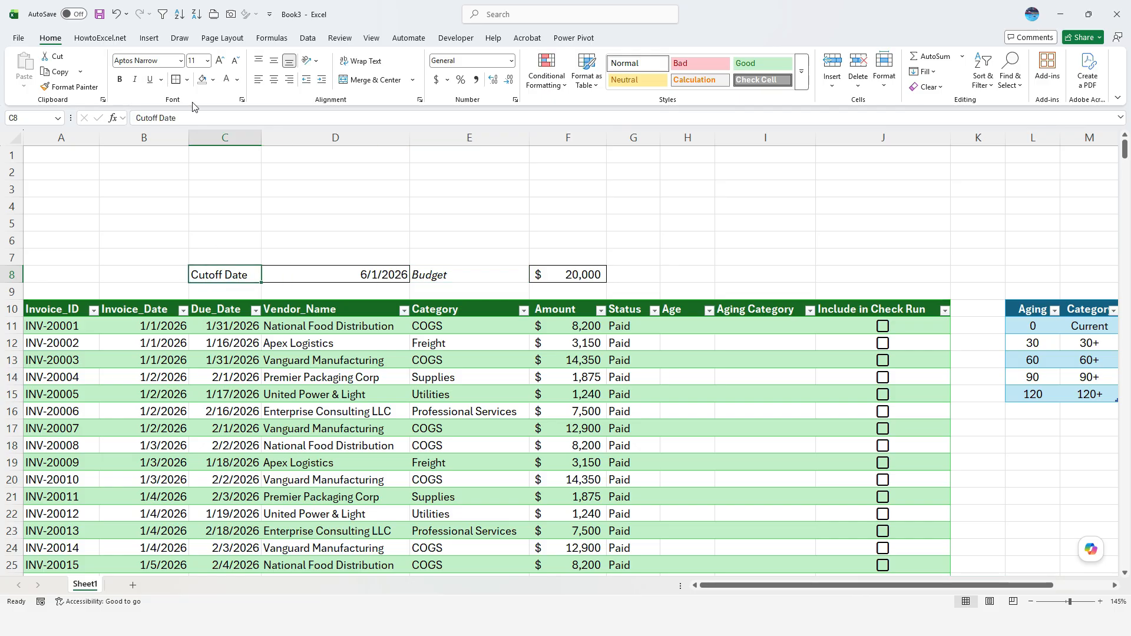
{"action": "left_click", "coordinate": [140, 81]}
{"action": "left_click", "coordinate": [475, 272]}
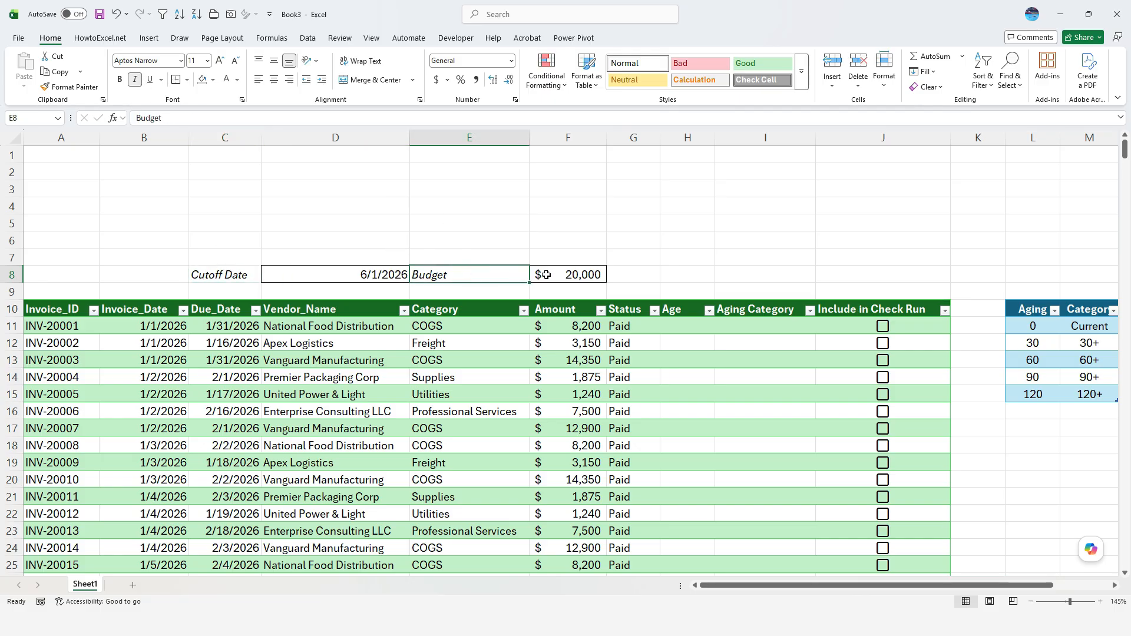
{"action": "left_click", "coordinate": [576, 277]}
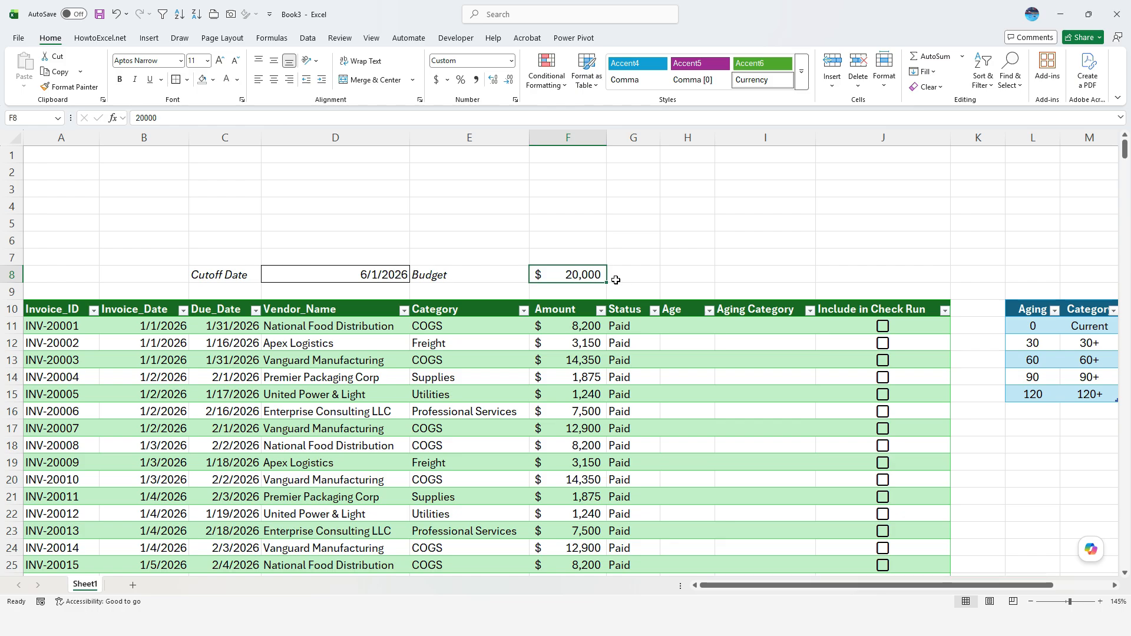
Enter the heading AP SUMMARY in A1
{"action": "left_click", "coordinate": [54, 156]}
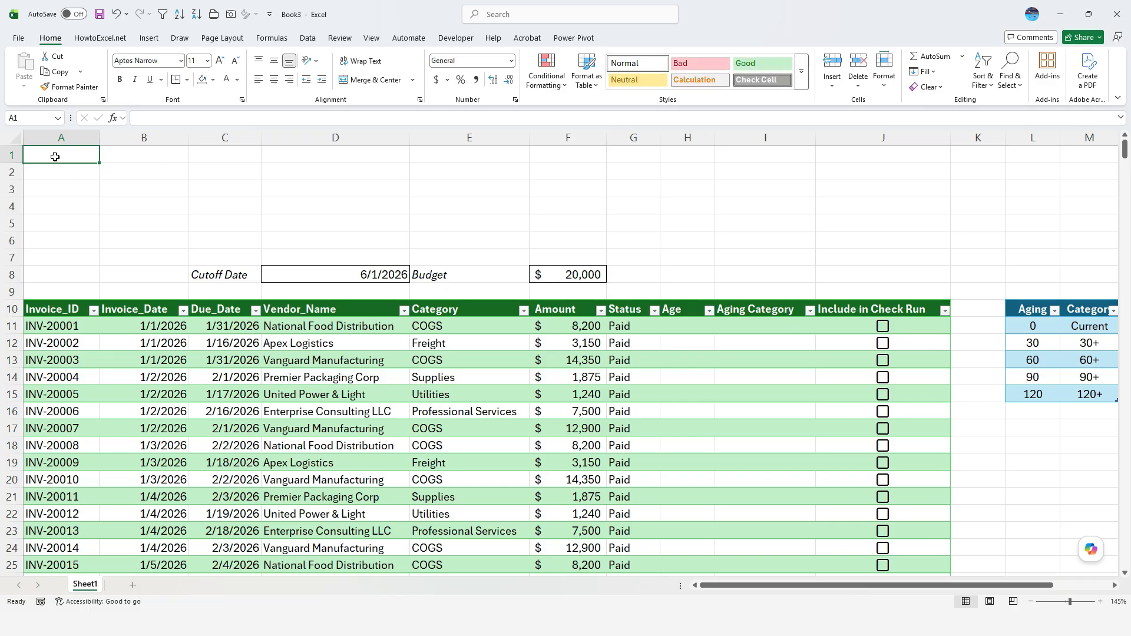
{"action": "type", "text": "AP S"}
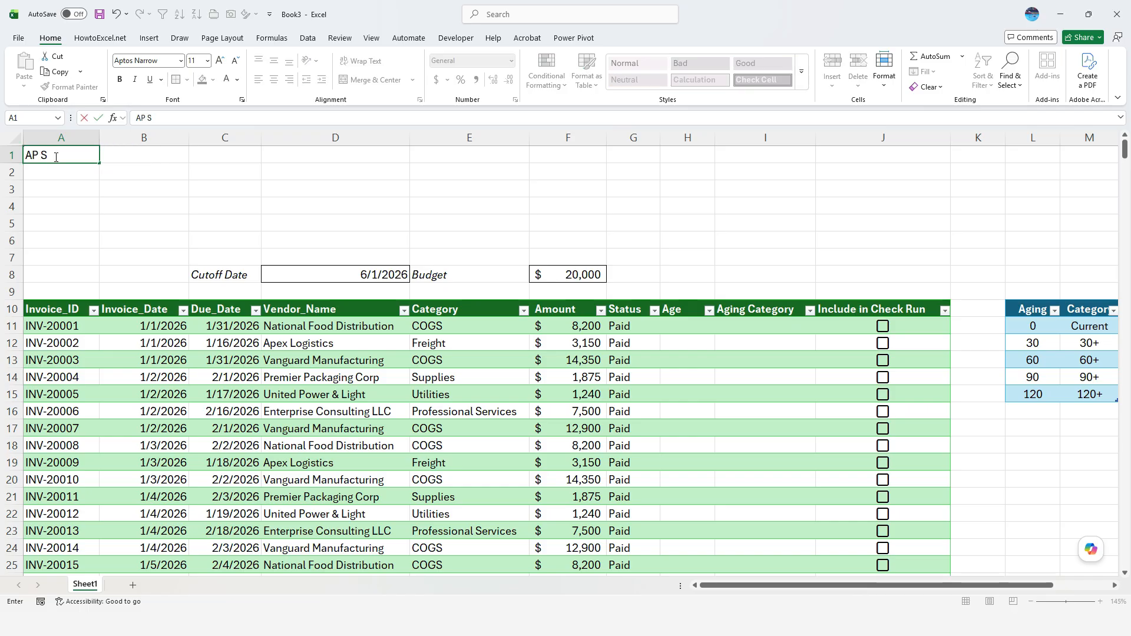
{"action": "type", "text": "UMMARY"}
{"action": "key", "text": "Return"}
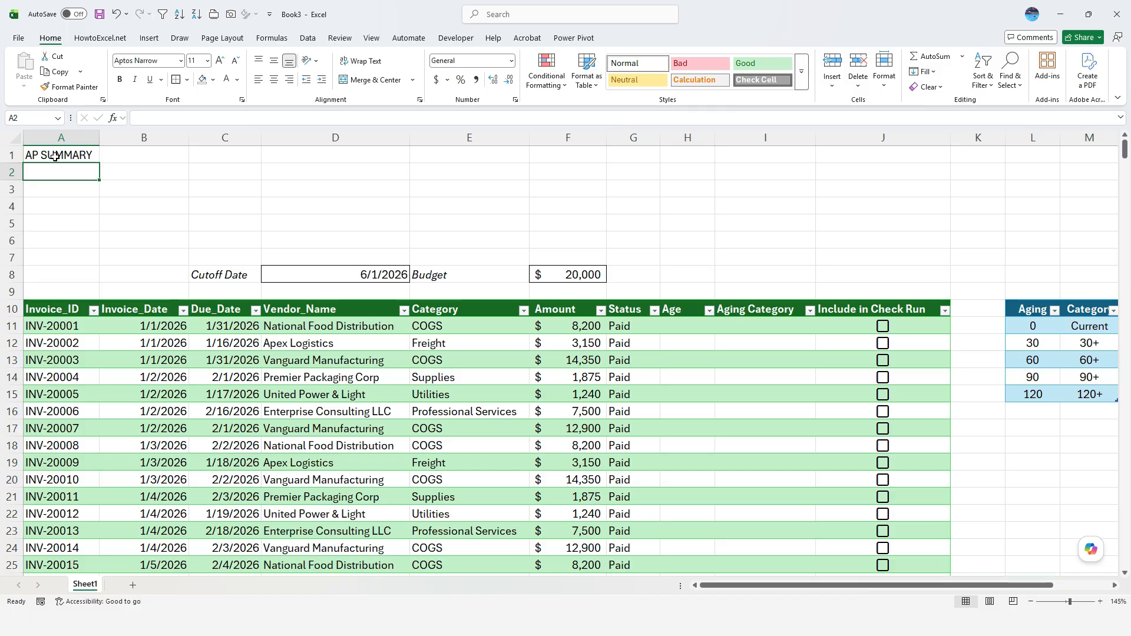
Copy the five category names, Current through 120+, from the aging lookup table into A2:A6 under the summary heading
{"action": "left_click_drag", "start_coordinate": [1089, 331], "coordinate": [1082, 386]}
{"action": "key", "text": "ctrl+c"}
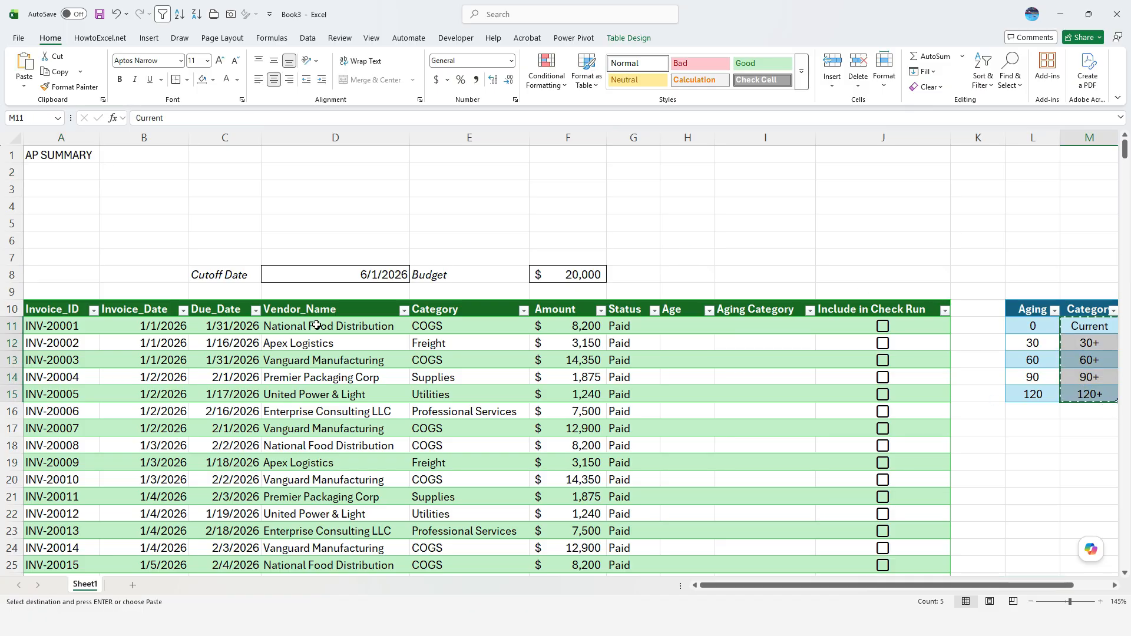
{"action": "left_click", "coordinate": [79, 173]}
{"action": "key", "text": "ctrl+v"}
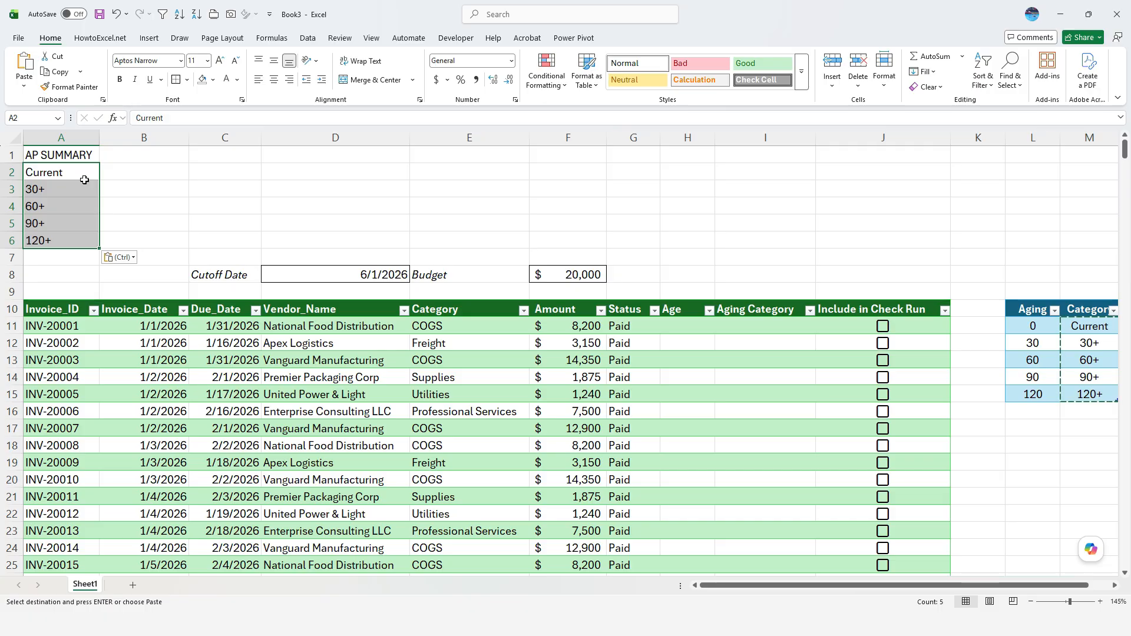
{"action": "left_click", "coordinate": [127, 169]}
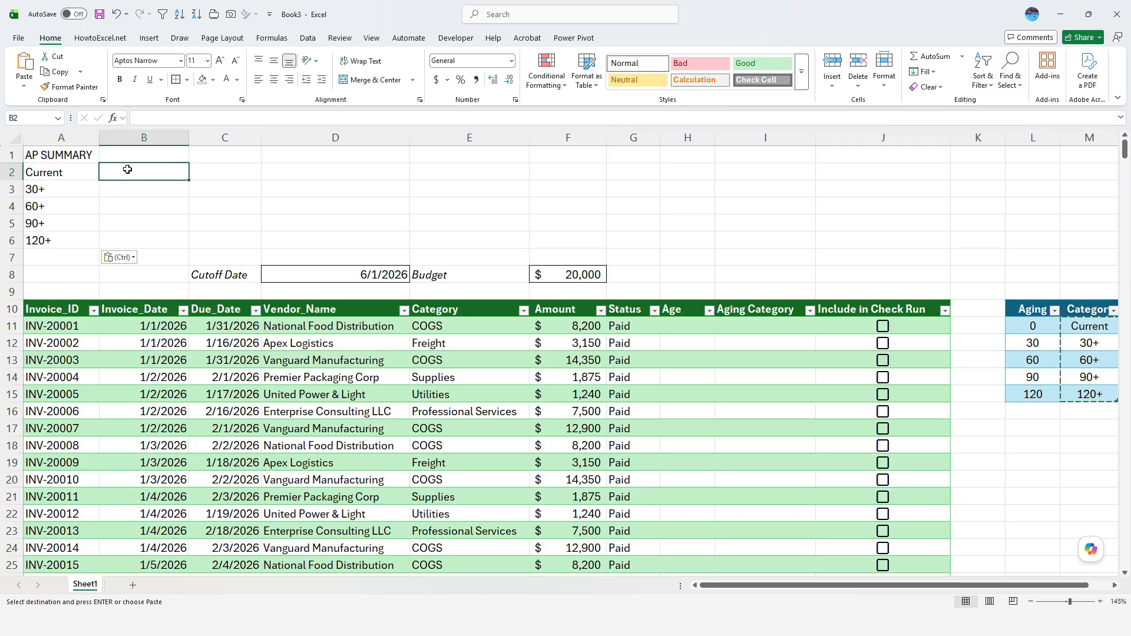
Enter =SUMIF(APTable[Aging Category],A2,APTable[Amount]) in B2 to total the Current invoices
{"action": "key", "text": "Escape"}
{"action": "type", "text": "="}
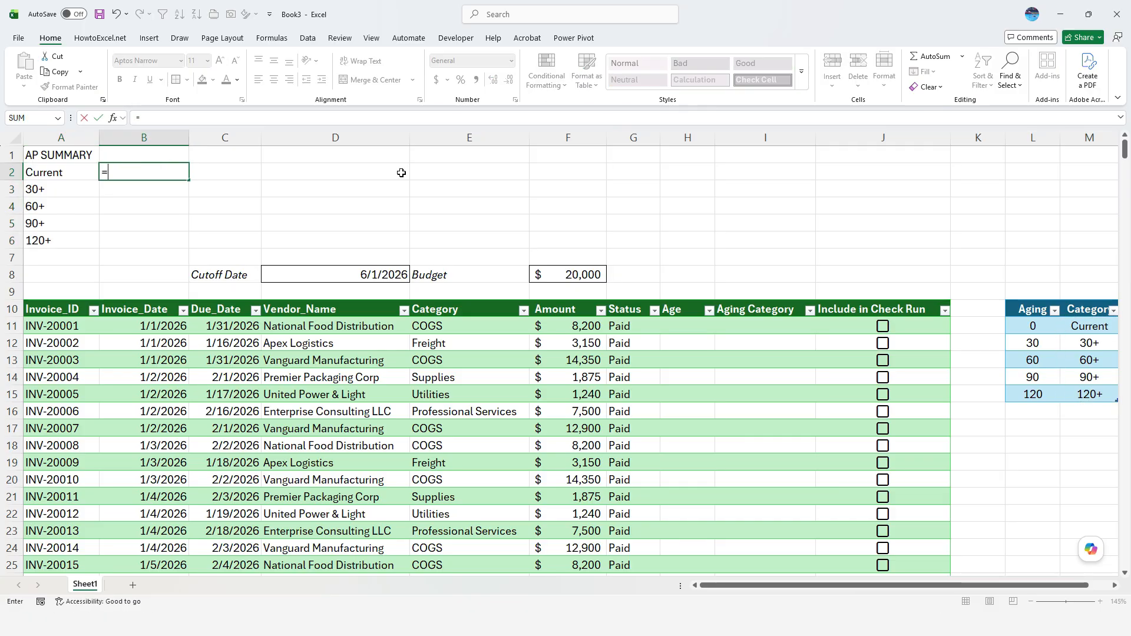
{"action": "type", "text": "sumif"}
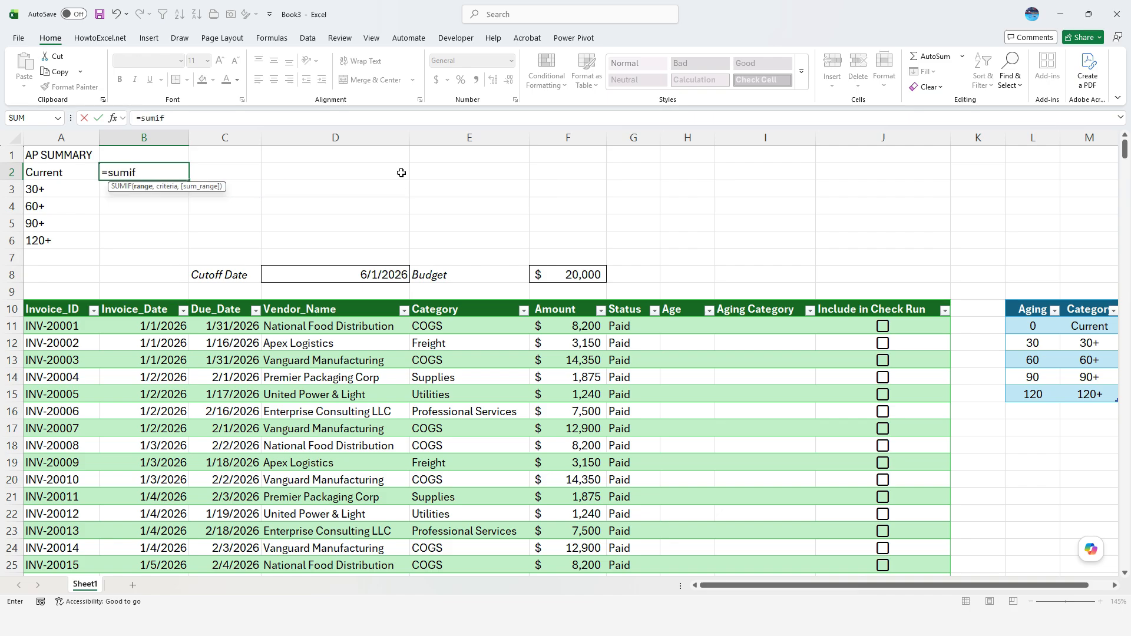
{"action": "key", "text": "Tab"}
{"action": "left_click", "coordinate": [745, 300]}
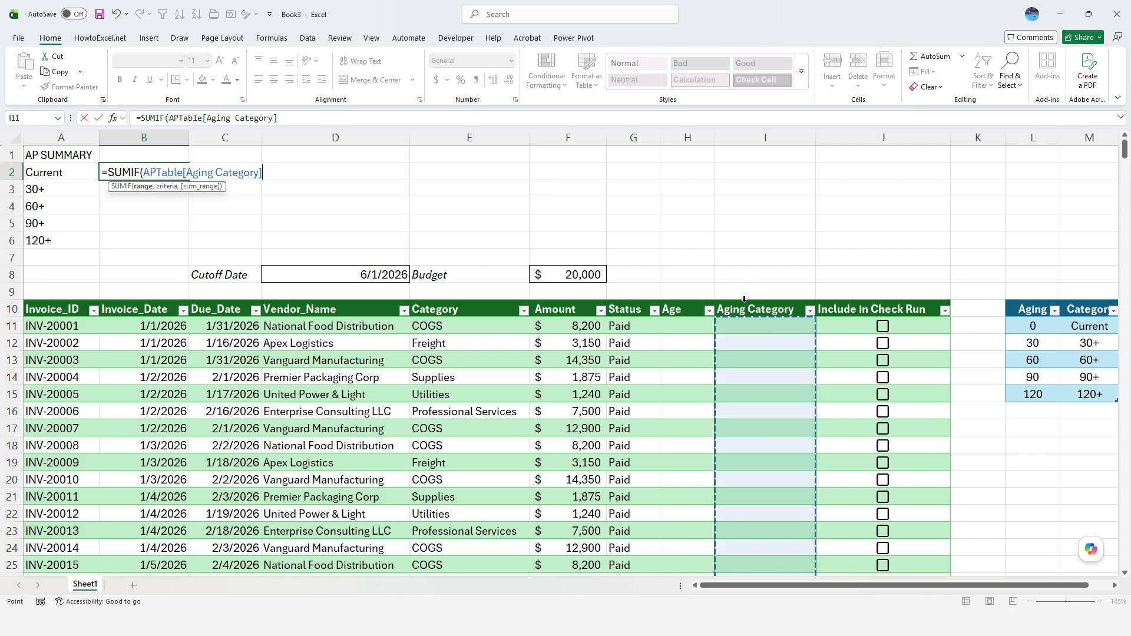
{"action": "type", "text": ","}
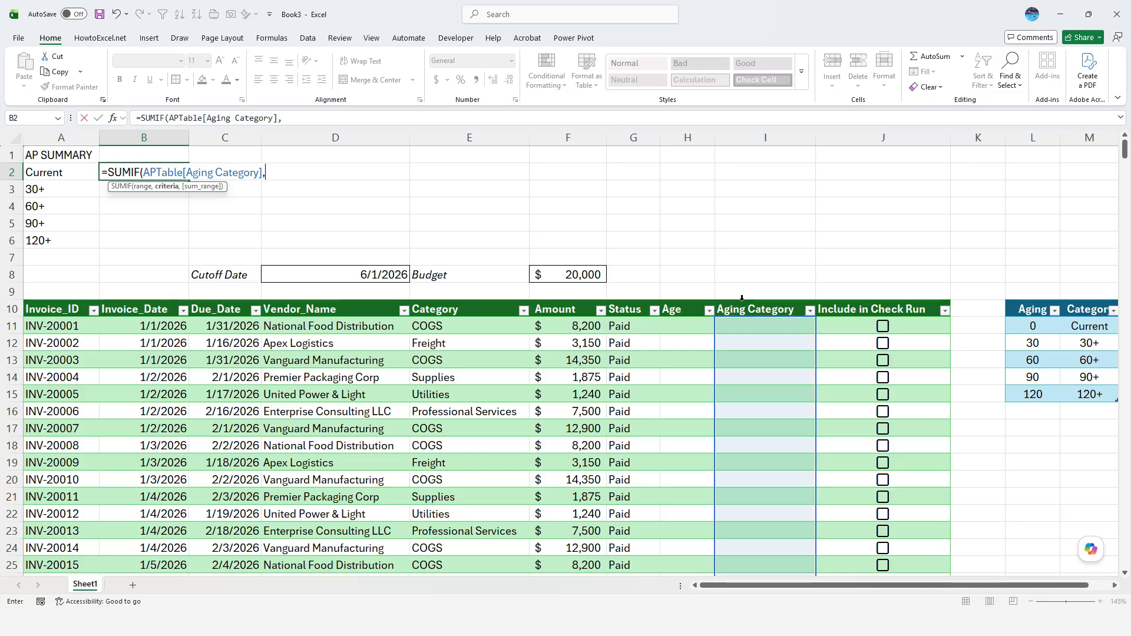
{"action": "left_click", "coordinate": [57, 174]}
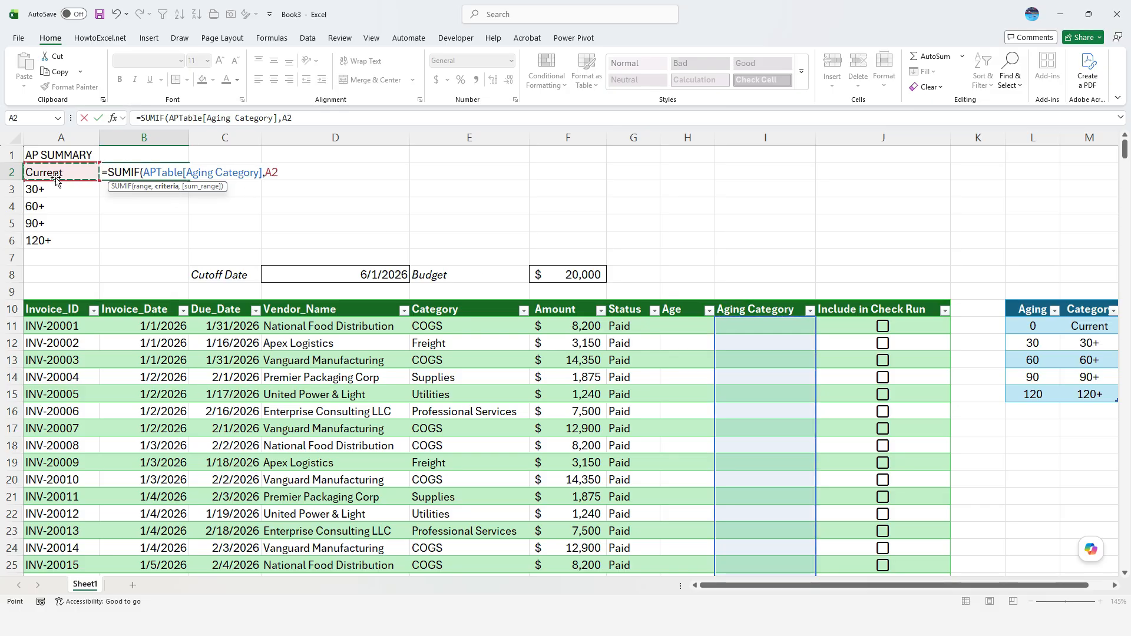
{"action": "type", "text": ","}
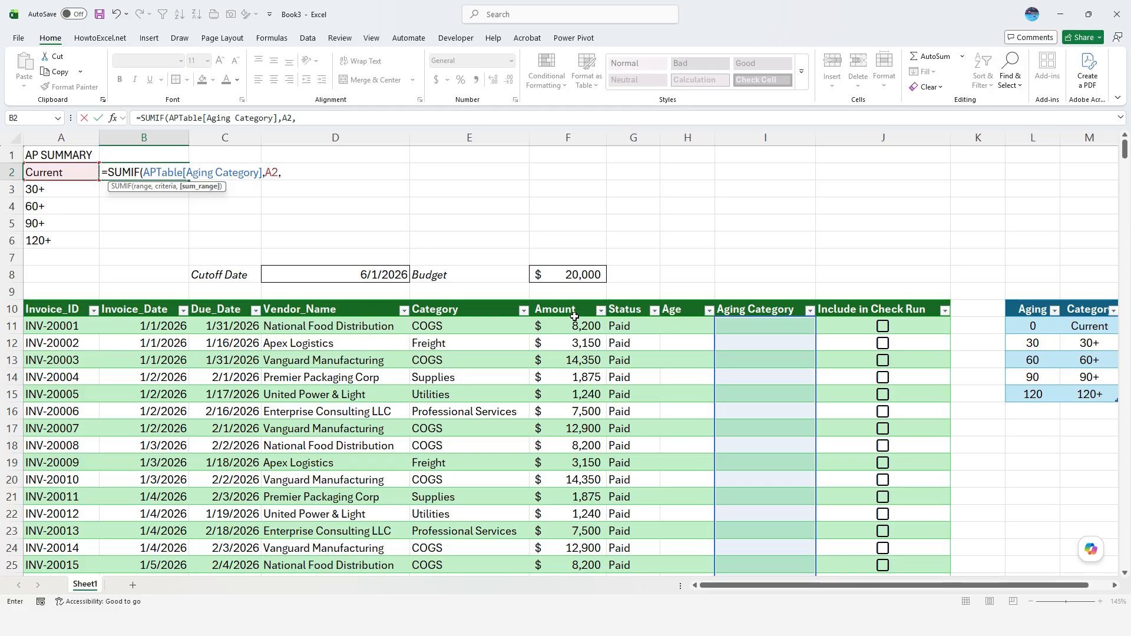
{"action": "left_click", "coordinate": [571, 298]}
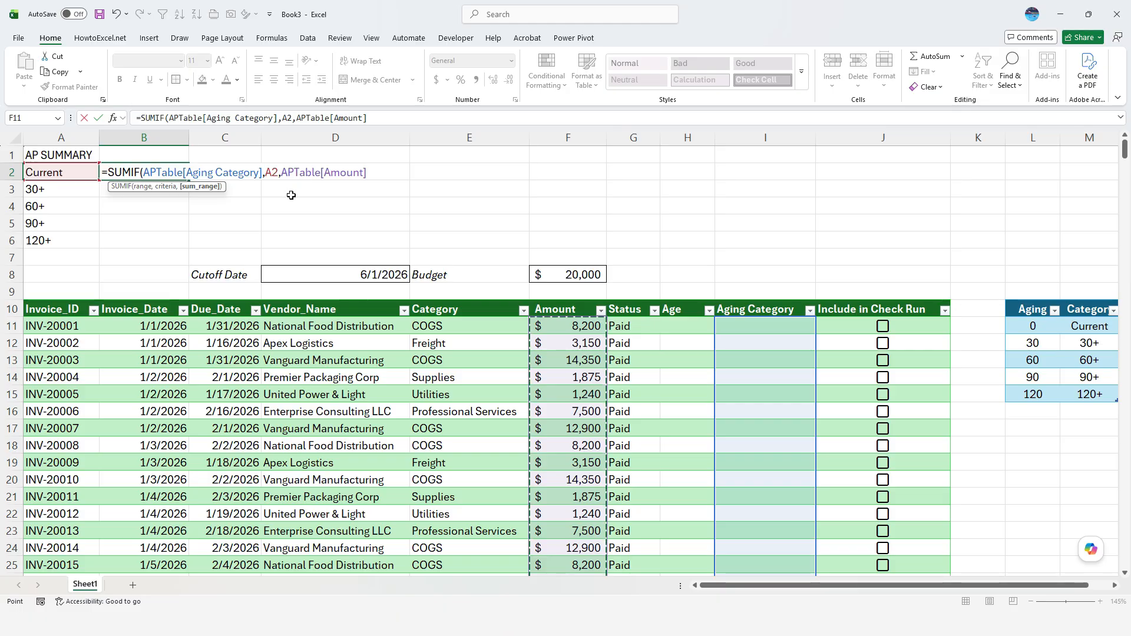
{"action": "key", "text": "ctrl+Return"}
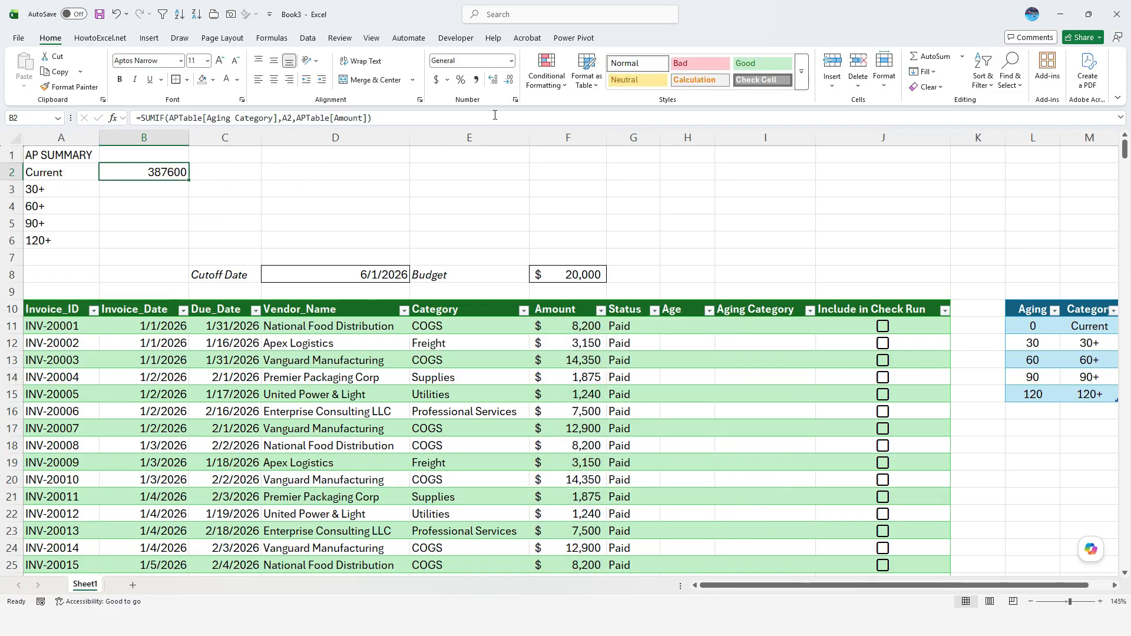
Format the Current total in B2 in comma style with no decimal places
{"action": "left_click", "coordinate": [476, 80]}
{"action": "left_click", "coordinate": [509, 81]}
{"action": "left_click", "coordinate": [508, 80]}
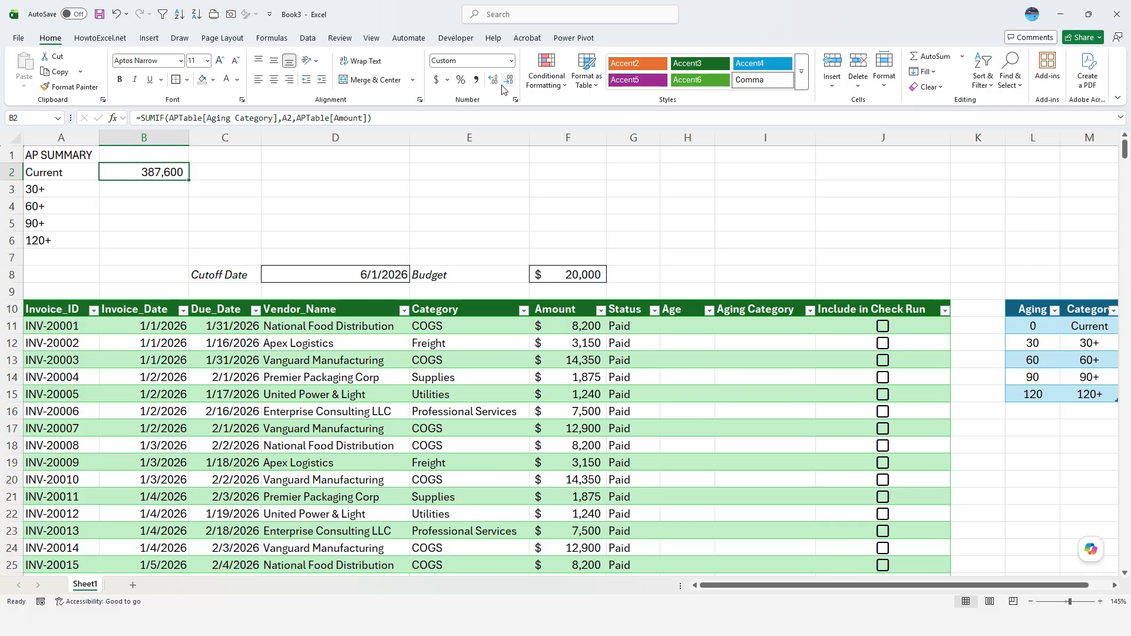
Copy the SUMIF formula from B2 into B3:B6 for the 30+ through 120+ categories
{"action": "key", "text": "ctrl+c"}
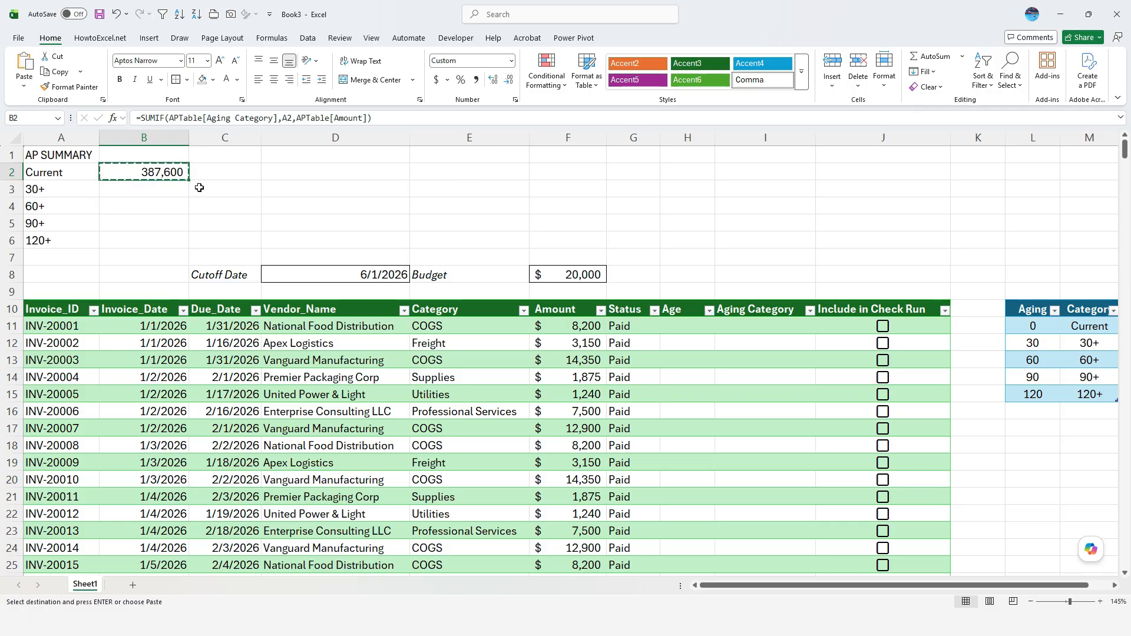
{"action": "left_click_drag", "start_coordinate": [147, 187], "coordinate": [132, 237]}
{"action": "key", "text": "ctrl+v"}
Sum the category amounts B2:B6 in B7 and label the row Total AP in A7
{"action": "left_click", "coordinate": [146, 257]}
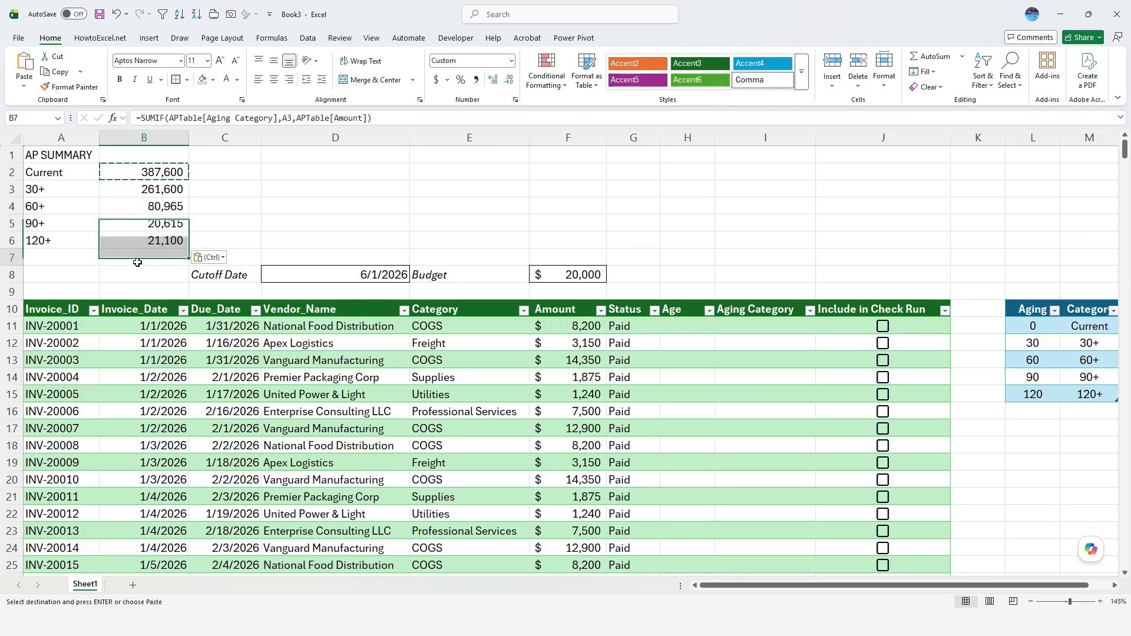
{"action": "key", "text": "Escape"}
{"action": "left_click", "coordinate": [922, 57]}
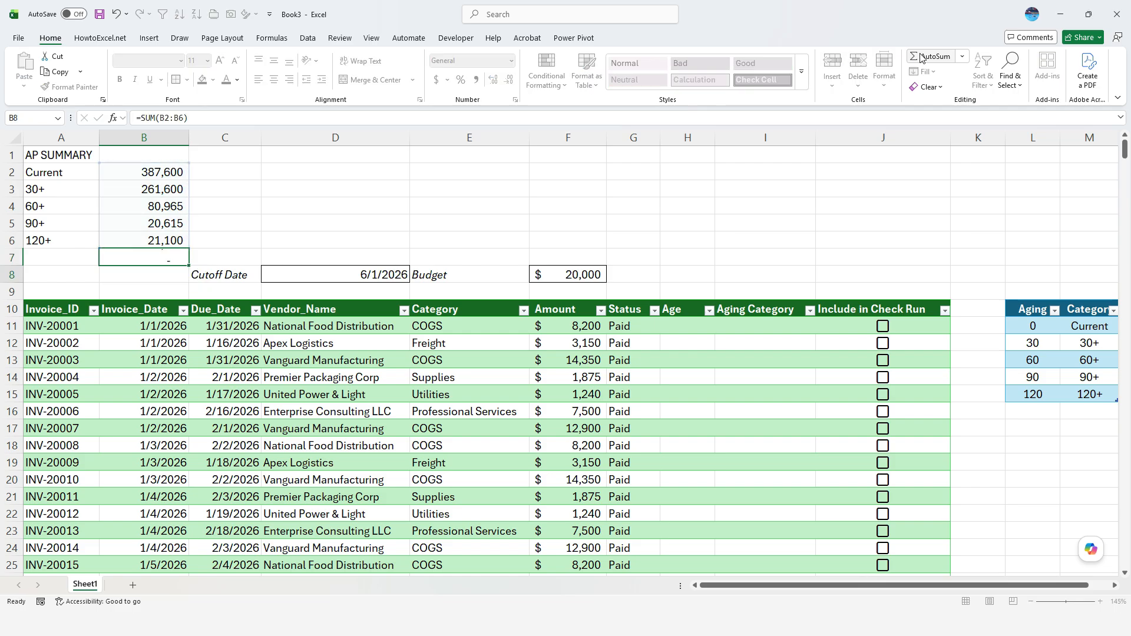
{"action": "key", "text": "shift+Tab"}
{"action": "type", "text": "T"}
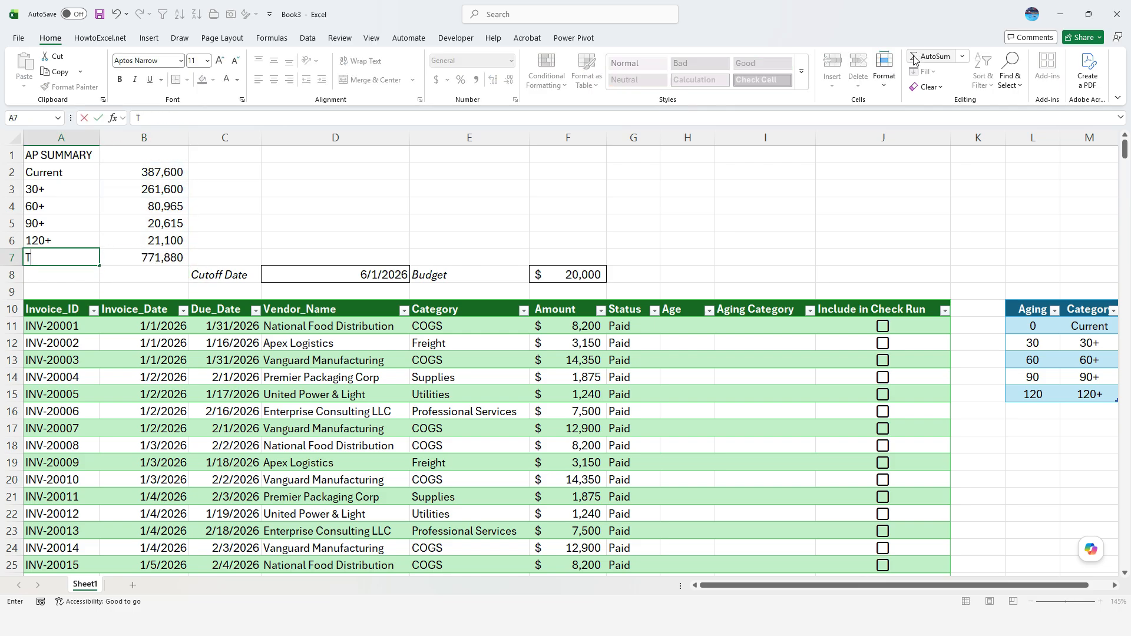
{"action": "type", "text": "otal AP"}
{"action": "key", "text": "ctrl+Return"}
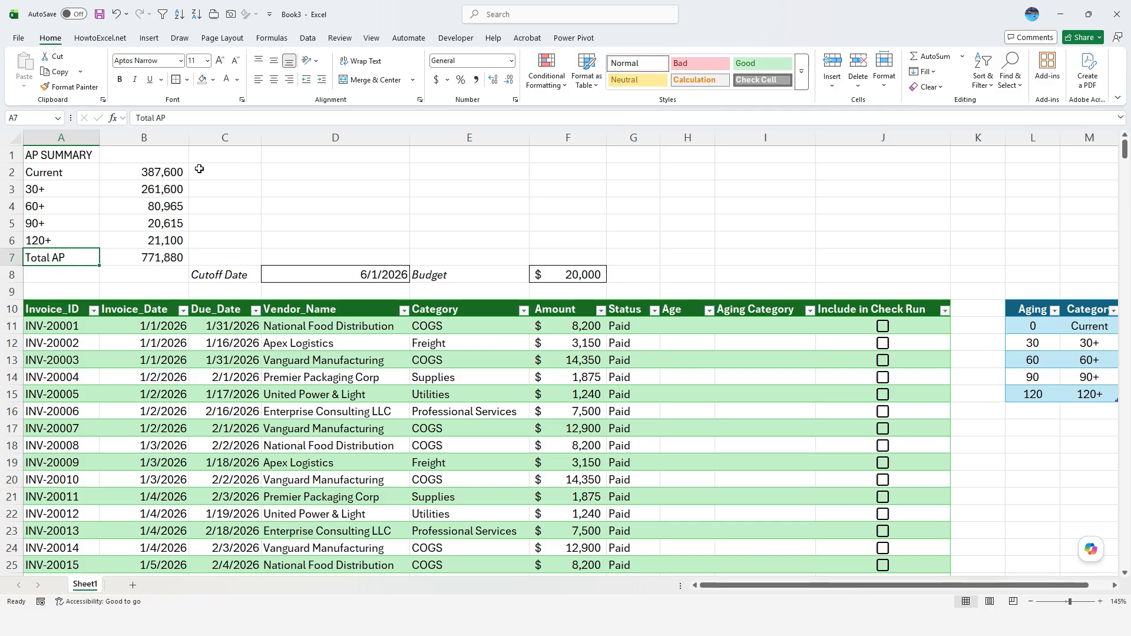
Merge and center the AP SUMMARY heading across A1:B1 and format it with black fill and white text
{"action": "left_click_drag", "start_coordinate": [64, 156], "coordinate": [165, 156]}
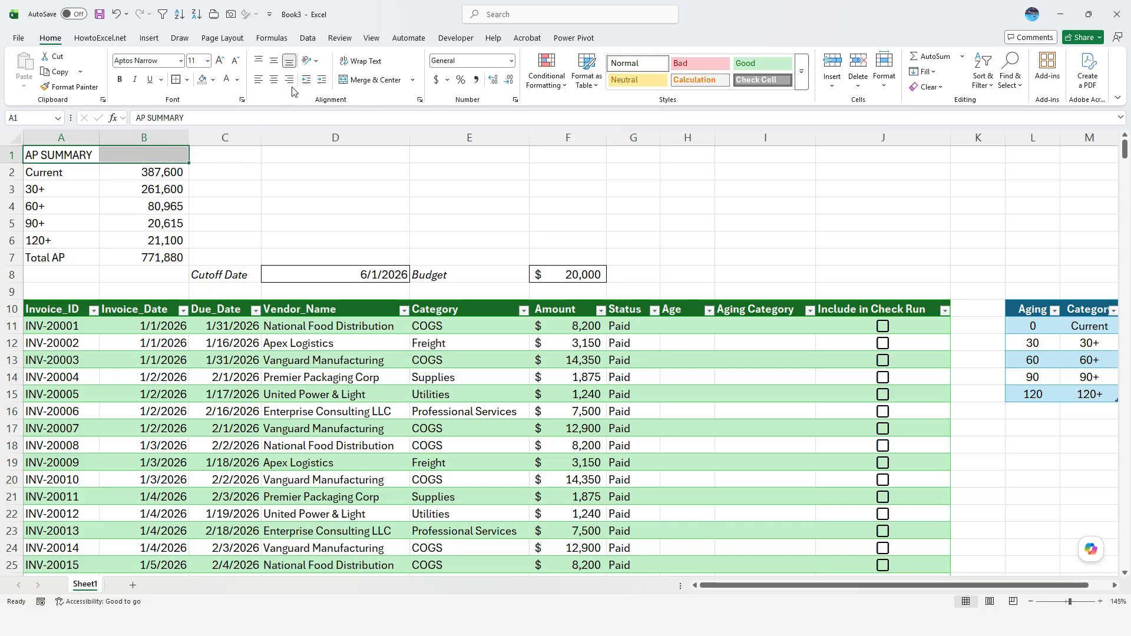
{"action": "left_click", "coordinate": [372, 80]}
{"action": "left_click", "coordinate": [213, 80]}
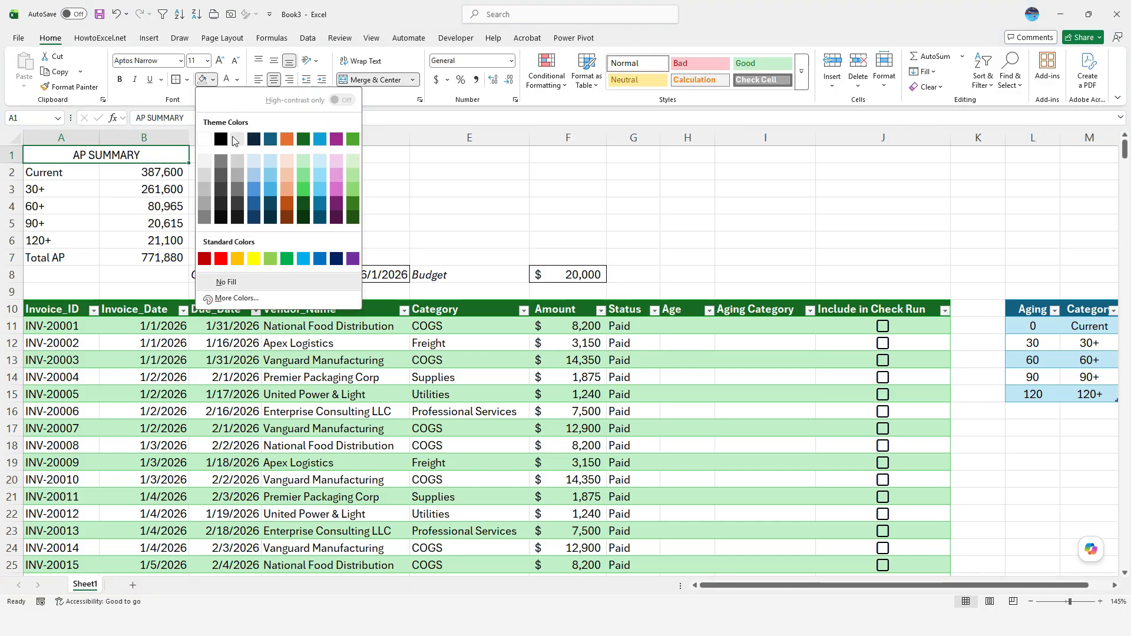
{"action": "left_click", "coordinate": [222, 136]}
{"action": "left_click", "coordinate": [226, 82]}
Apply all borders to the category rows A2:B6 of the summary
{"action": "left_click_drag", "start_coordinate": [44, 172], "coordinate": [168, 240]}
{"action": "left_click", "coordinate": [186, 80]}
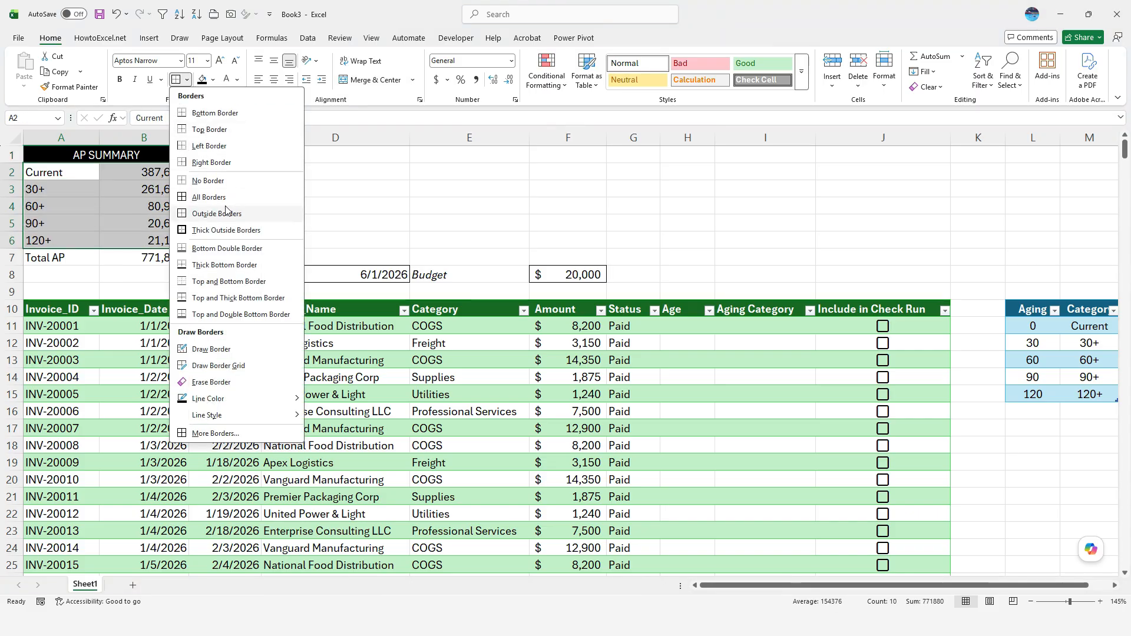
{"action": "left_click", "coordinate": [212, 196]}
Format the Total AP row A7:B7 with dark gray fill and white text
{"action": "left_click_drag", "start_coordinate": [90, 266], "coordinate": [131, 258]}
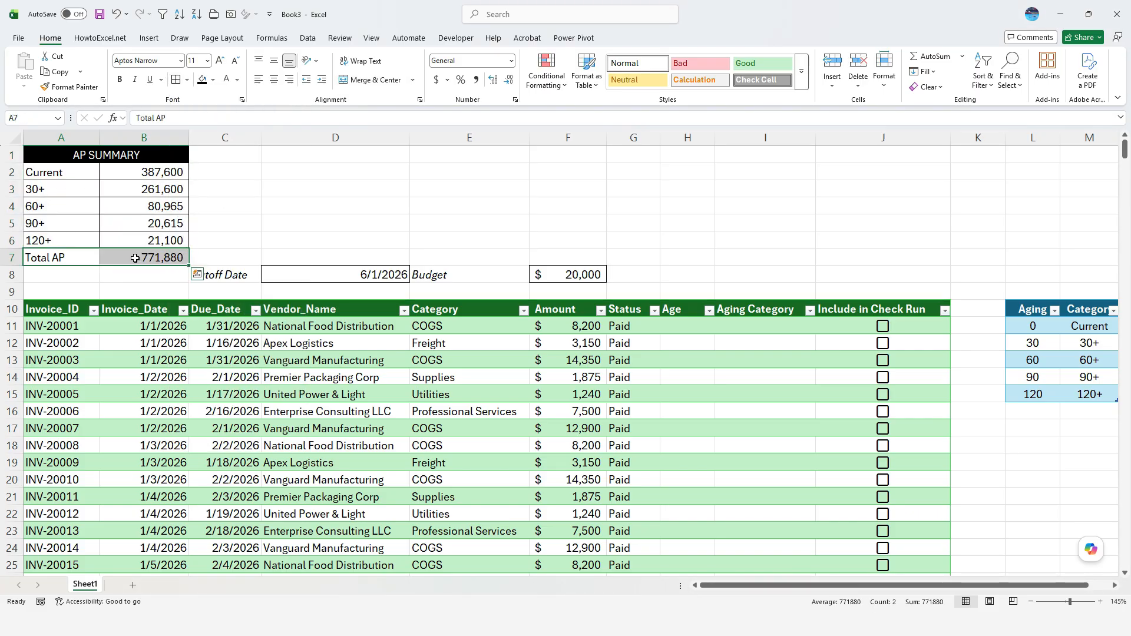
{"action": "left_click", "coordinate": [213, 80]}
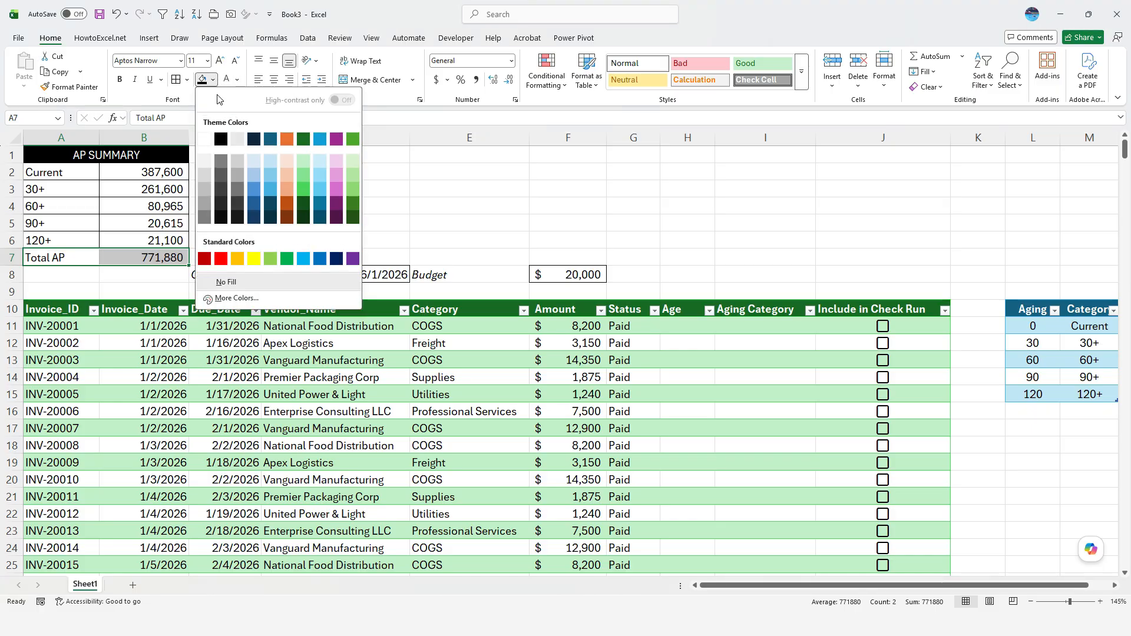
{"action": "left_click", "coordinate": [206, 189]}
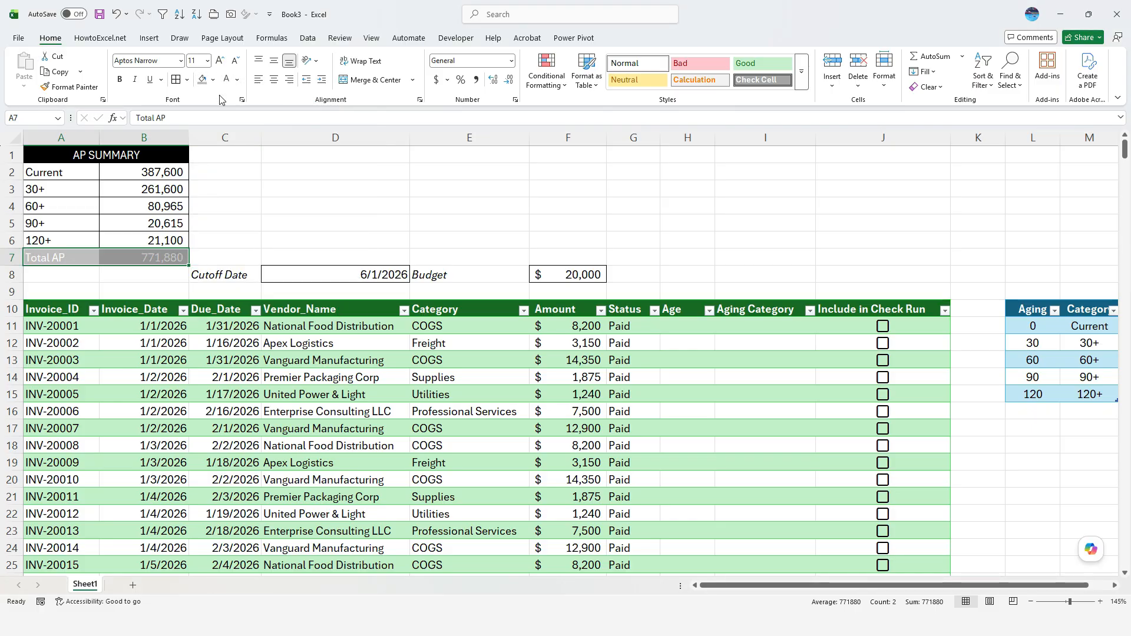
{"action": "left_click", "coordinate": [213, 80]}
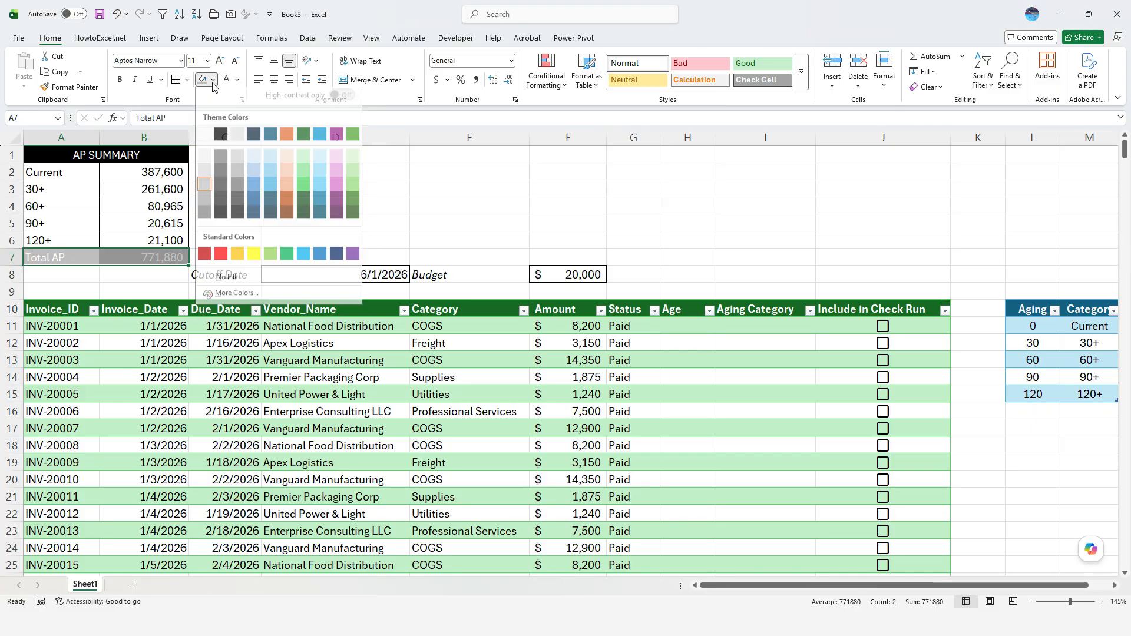
{"action": "left_click", "coordinate": [206, 212]}
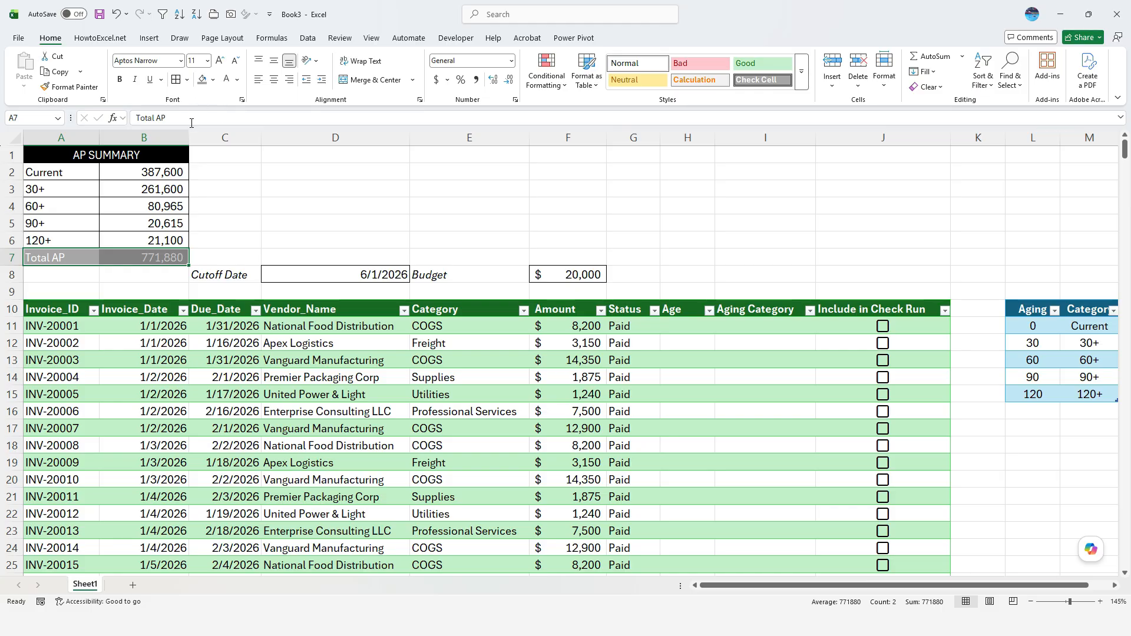
{"action": "left_click", "coordinate": [150, 261]}
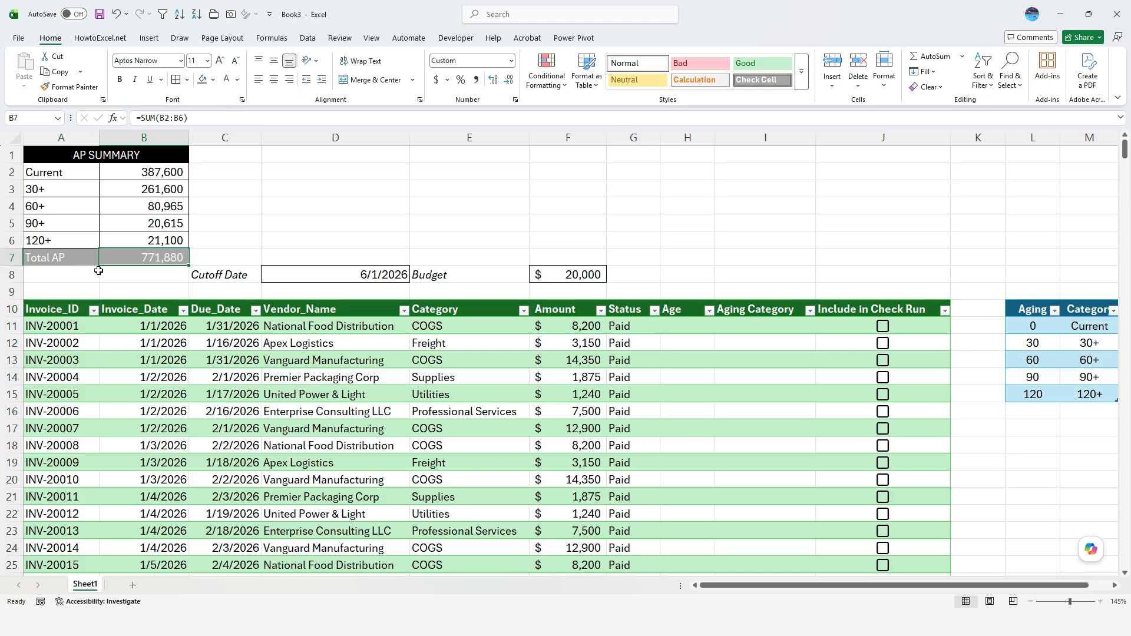
{"action": "left_click_drag", "start_coordinate": [92, 264], "coordinate": [141, 259]}
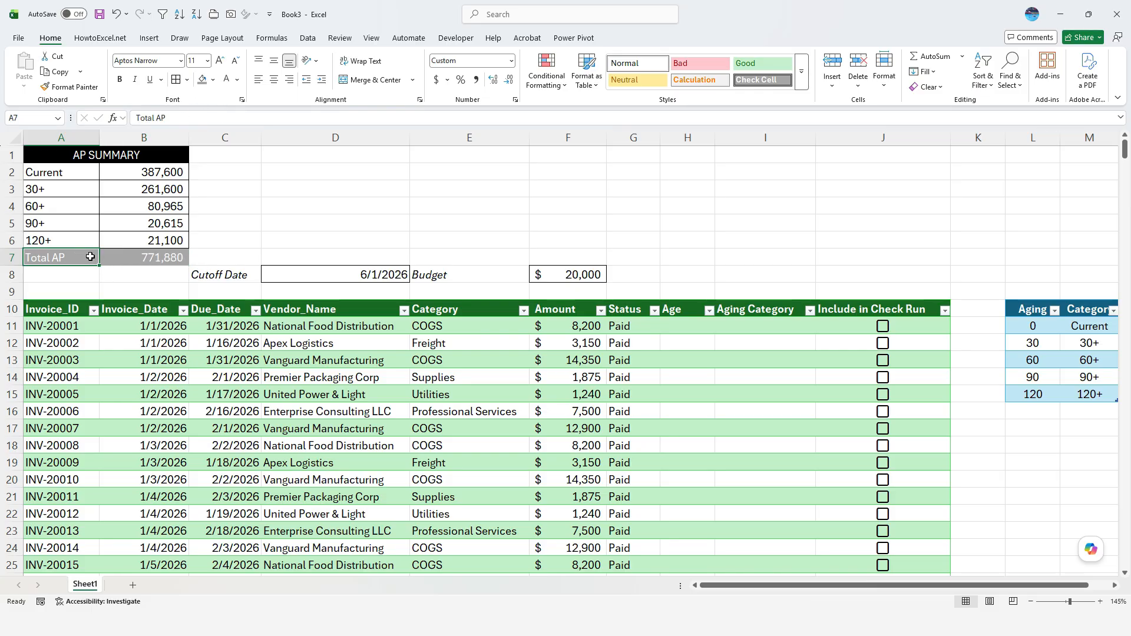
{"action": "left_click", "coordinate": [213, 80]}
{"action": "left_click", "coordinate": [204, 215]}
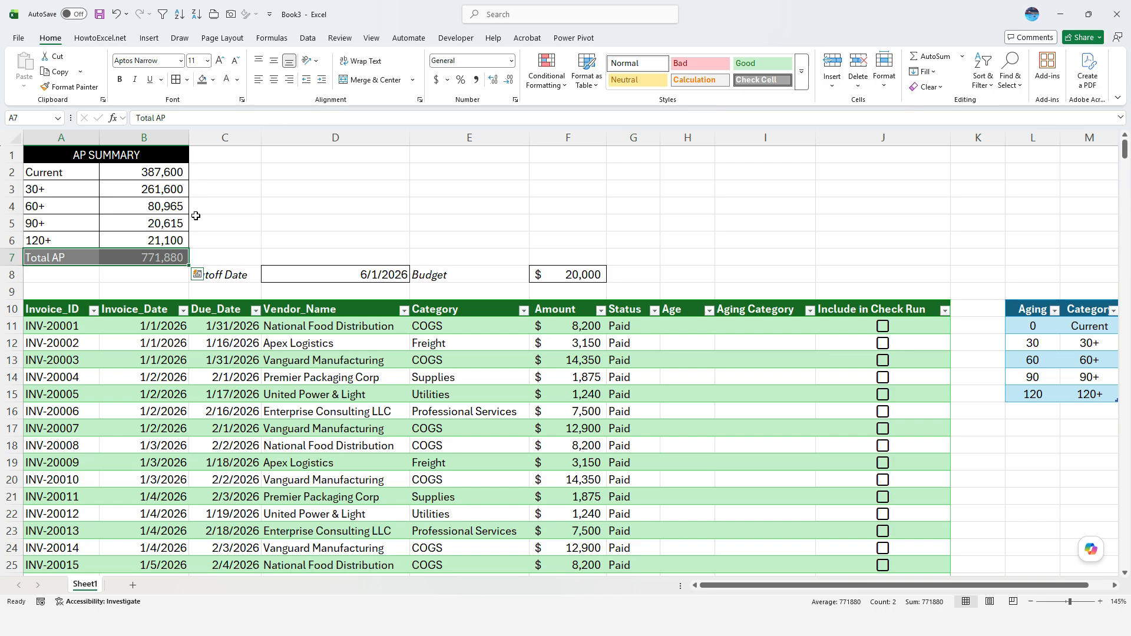
{"action": "left_click", "coordinate": [179, 227]}
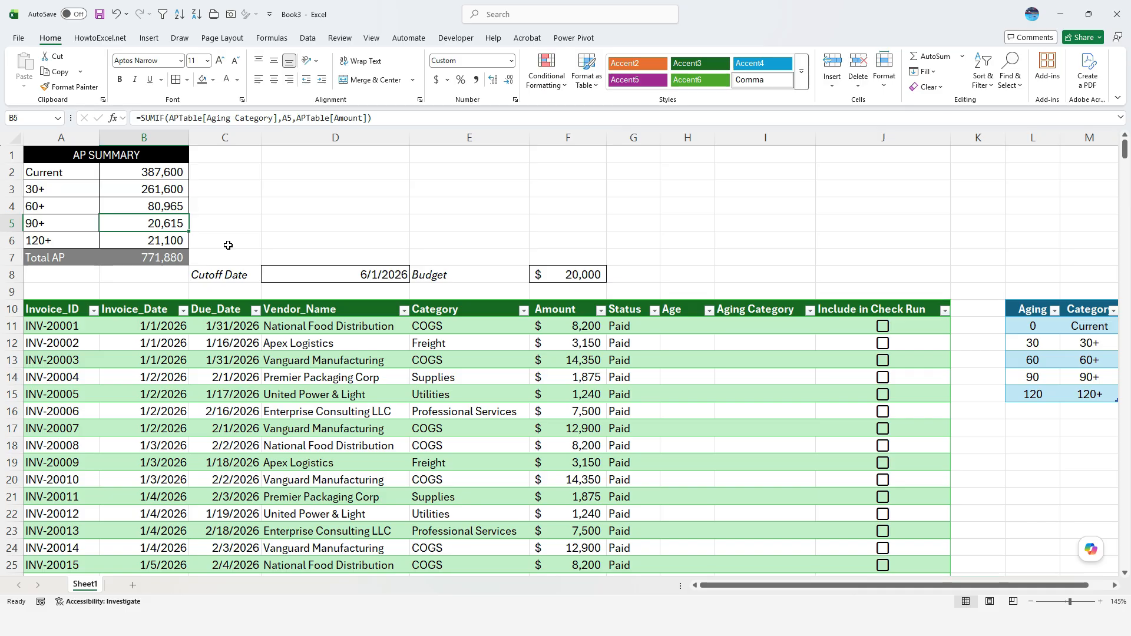
Enter the heading CHECK RUN TOTAL in D1
{"action": "left_click", "coordinate": [330, 151]}
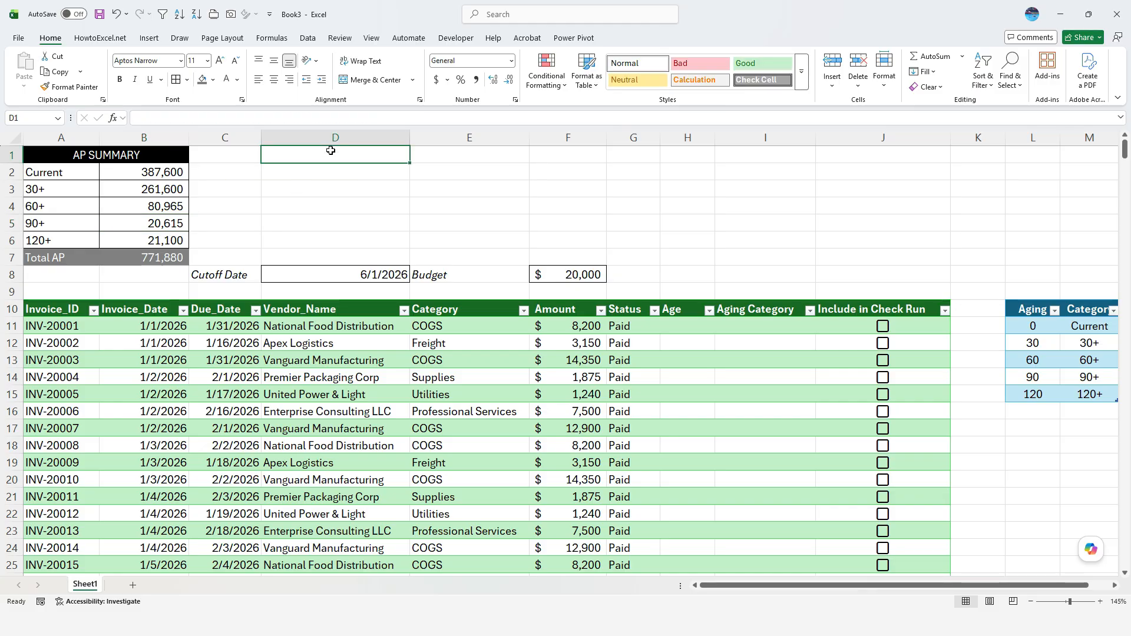
{"action": "type", "text": "CHECK RU"}
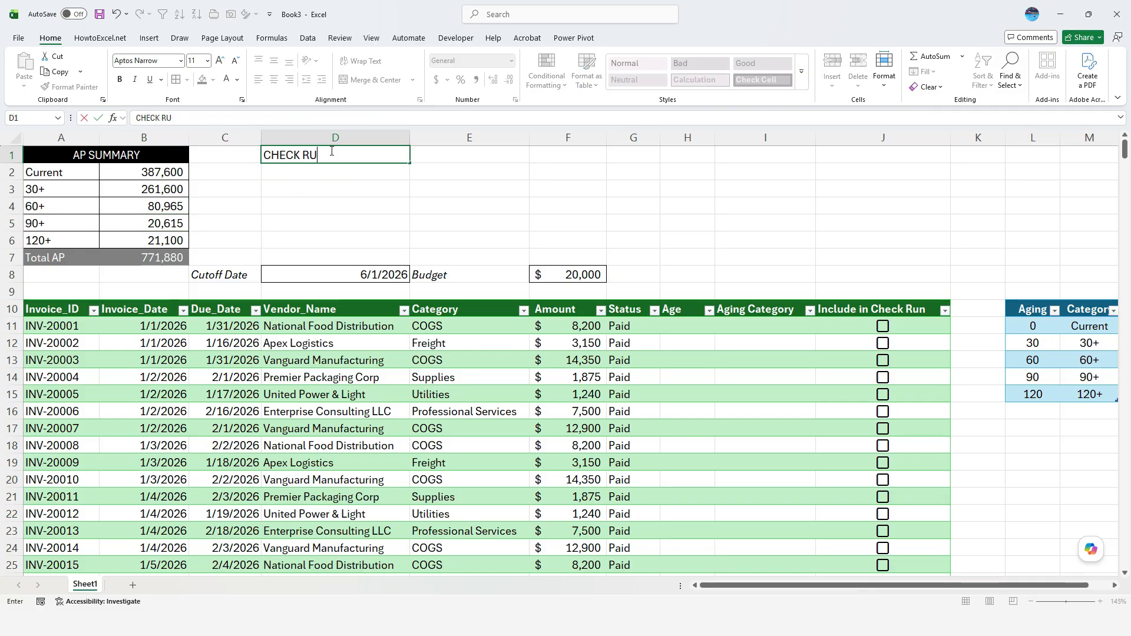
{"action": "type", "text": "N TOTAL"}
{"action": "key", "text": "Return"}
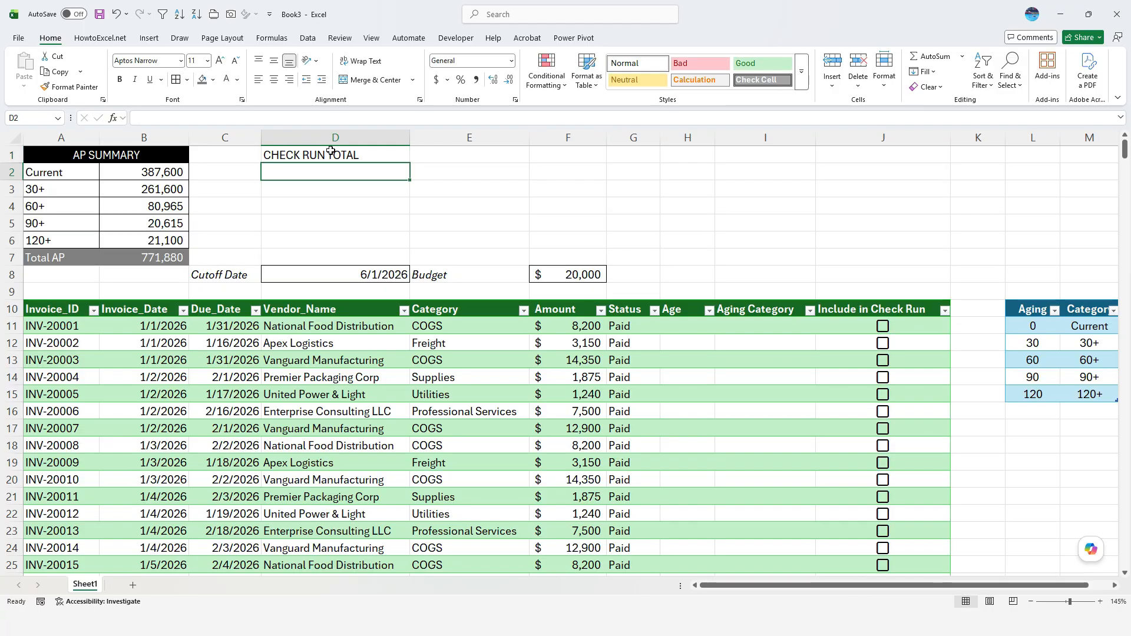
Enter =SUMIF(APTable[Include in Check Run],TRUE,APTable[Amount]) in D2 to total the checked invoices
{"action": "type", "text": "=sumif"}
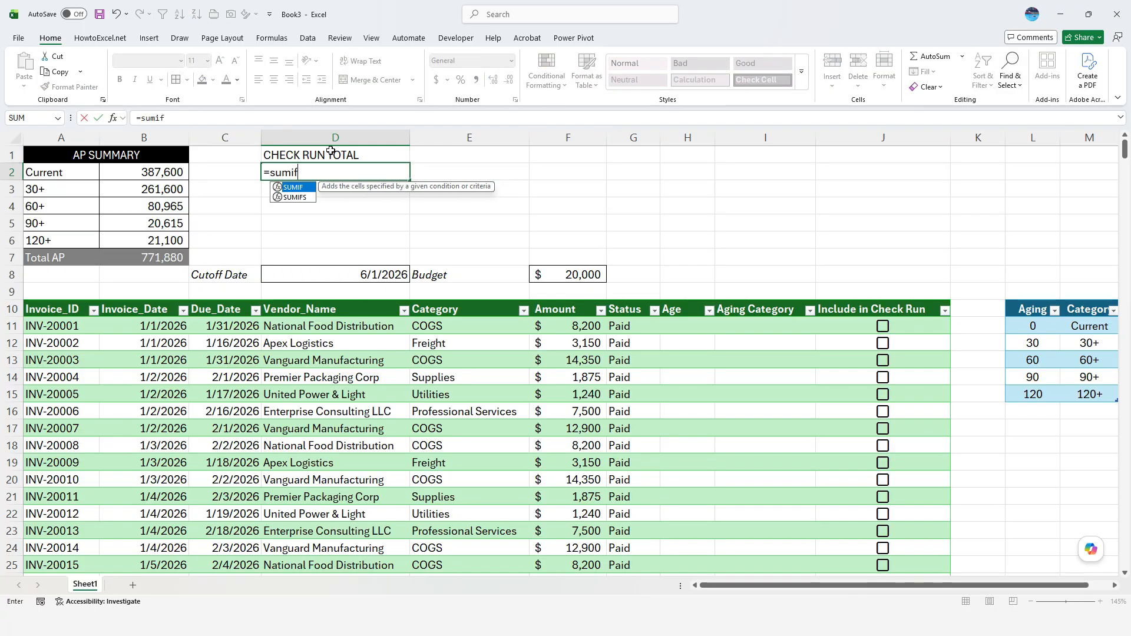
{"action": "key", "text": "Tab"}
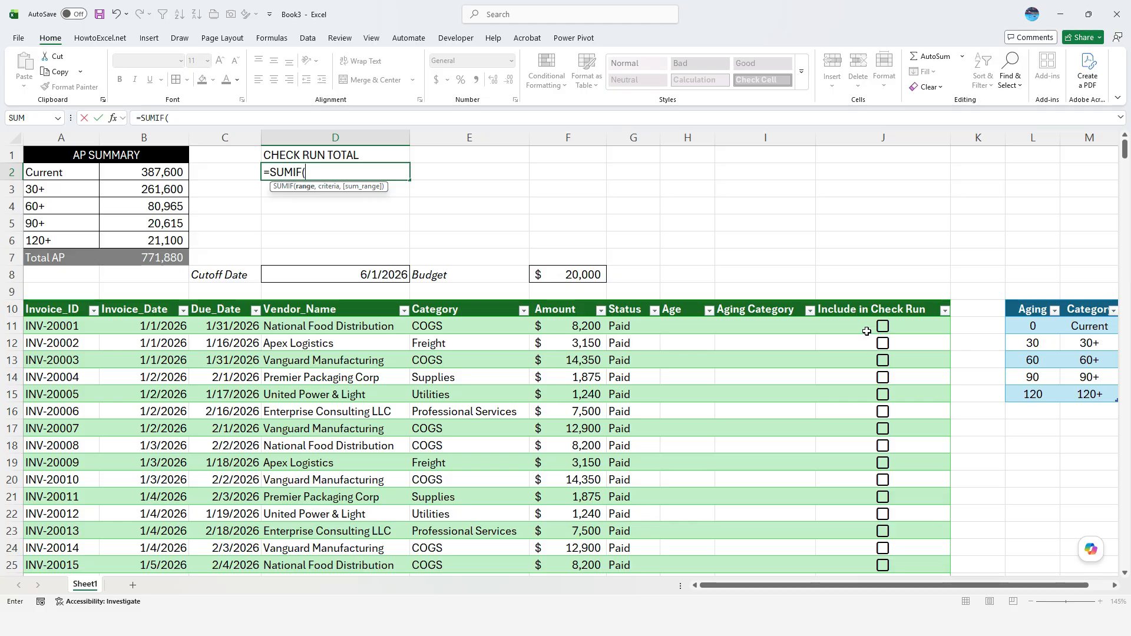
{"action": "left_click", "coordinate": [856, 306]}
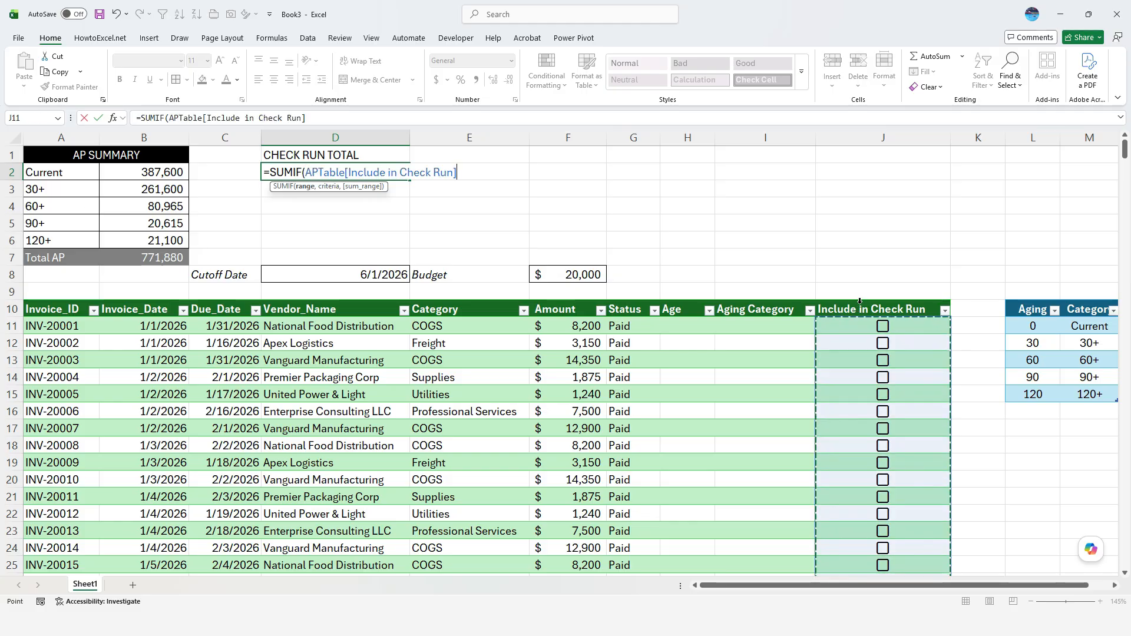
{"action": "type", "text": ","}
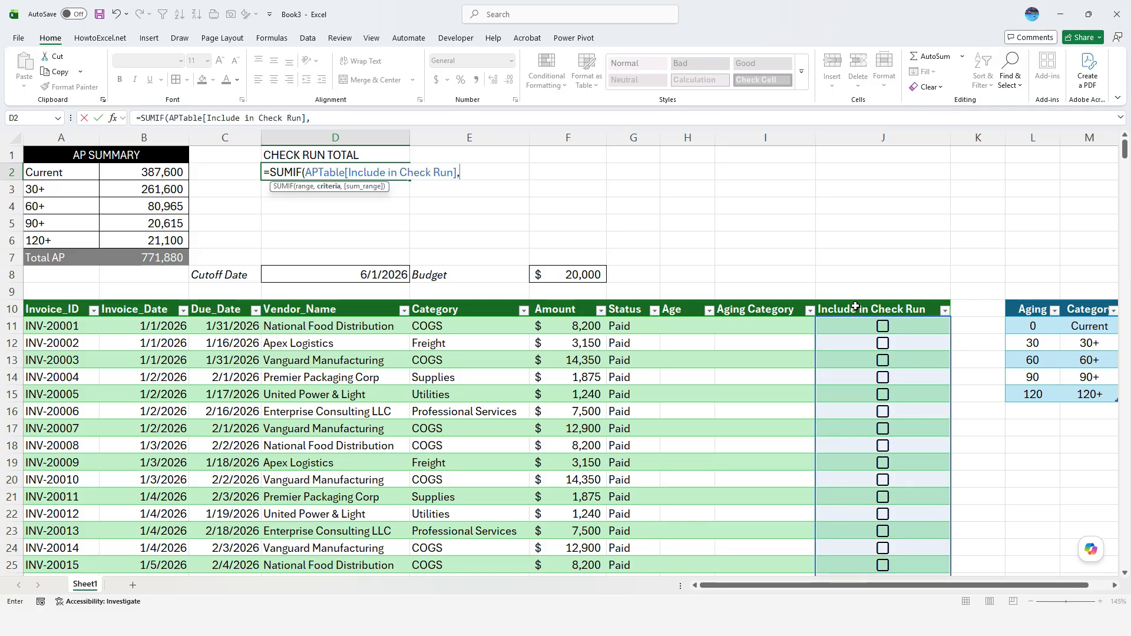
{"action": "type", "text": "TRUE,"}
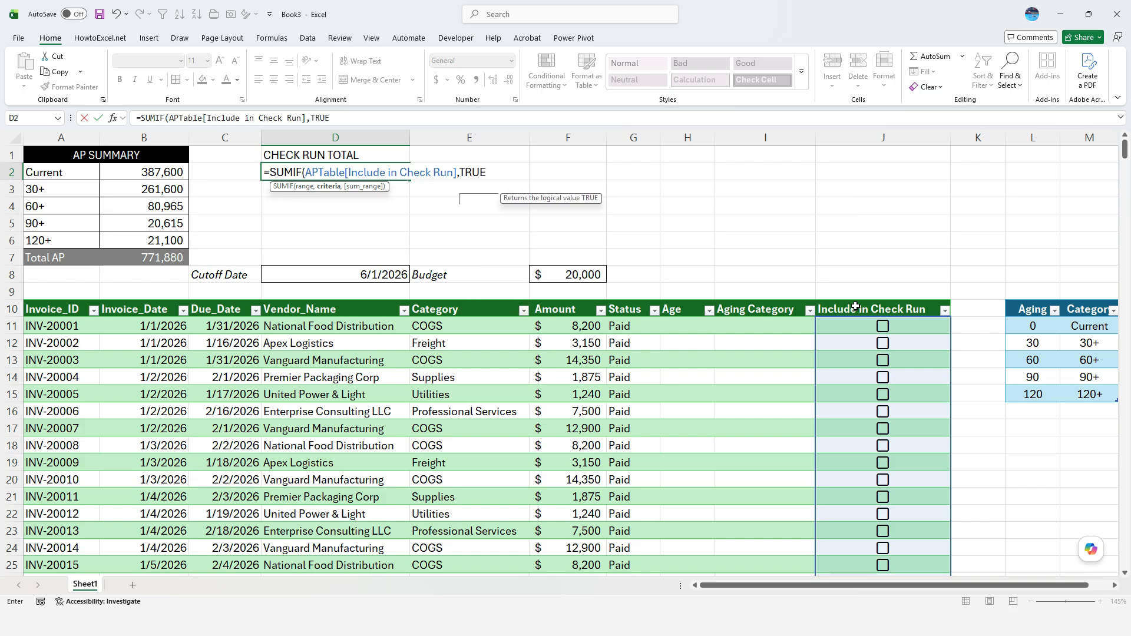
{"action": "left_click", "coordinate": [572, 299]}
{"action": "key", "text": "Return"}
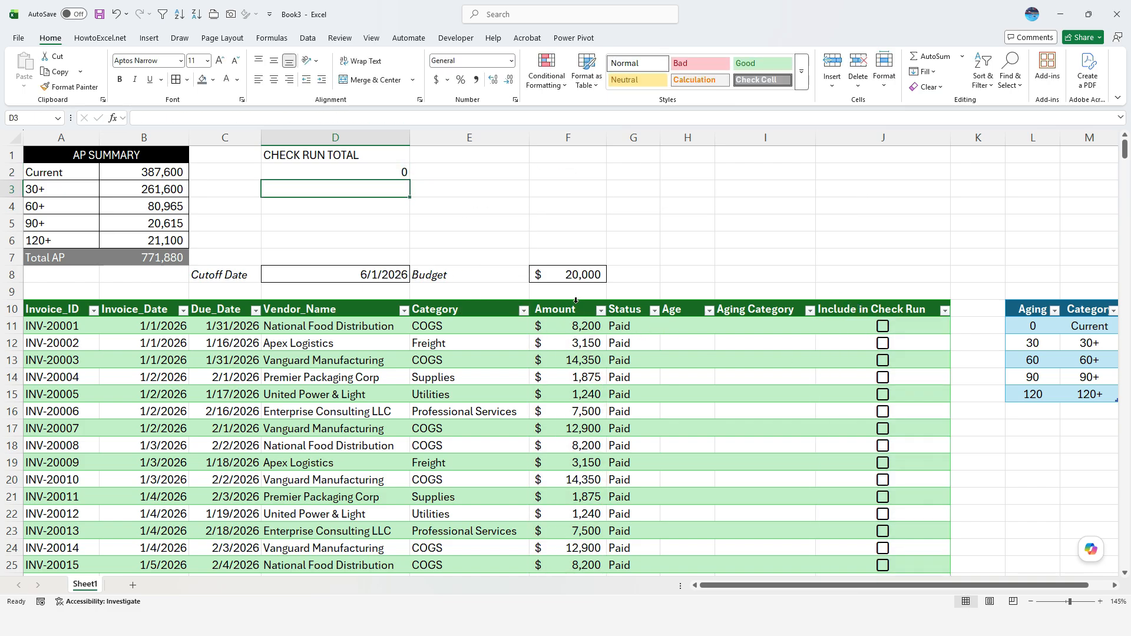
Check and uncheck the first invoice's Include in Check Run box to test the check run total
{"action": "left_click", "coordinate": [884, 328]}
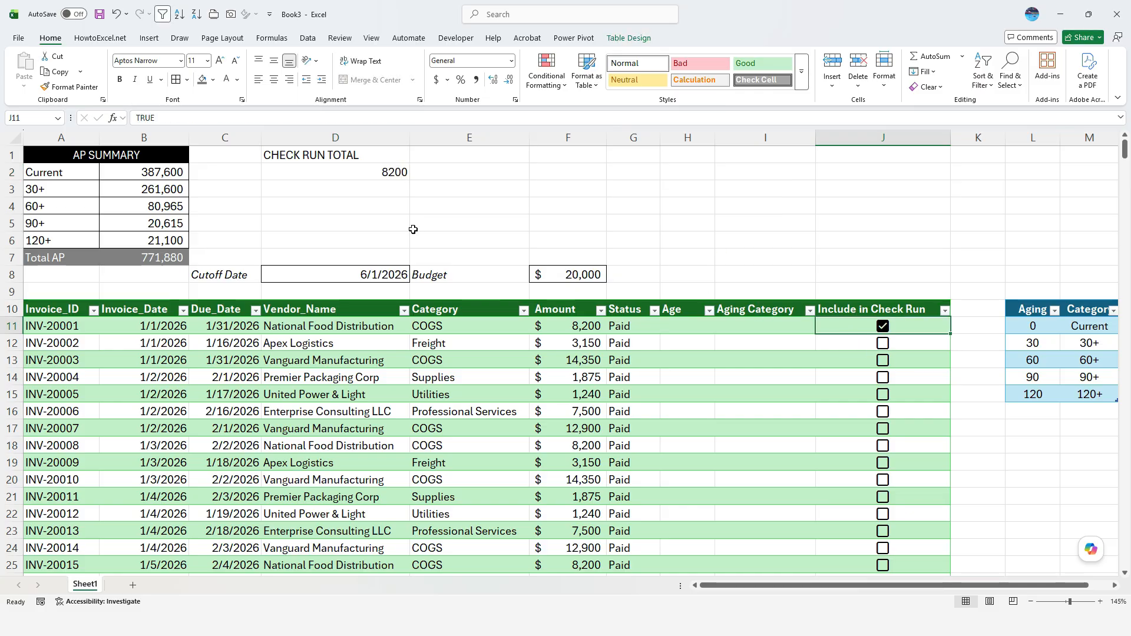
{"action": "left_click", "coordinate": [882, 327]}
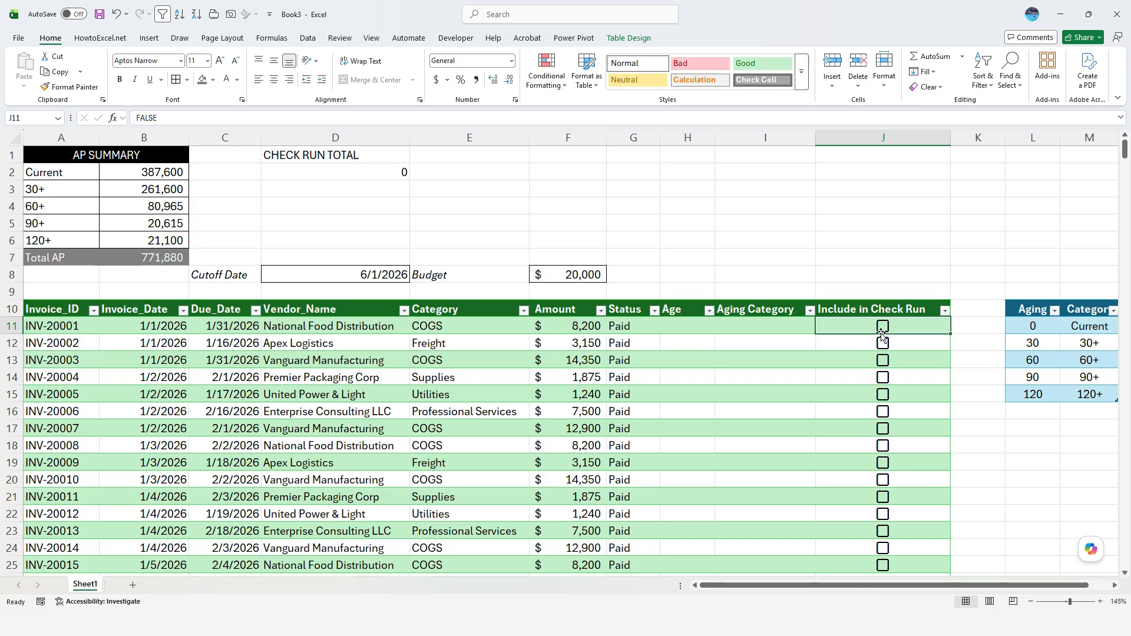
Merge and center D2:G6, middle-align the check run total vertically and enlarge its font to 16
{"action": "left_click", "coordinate": [360, 170]}
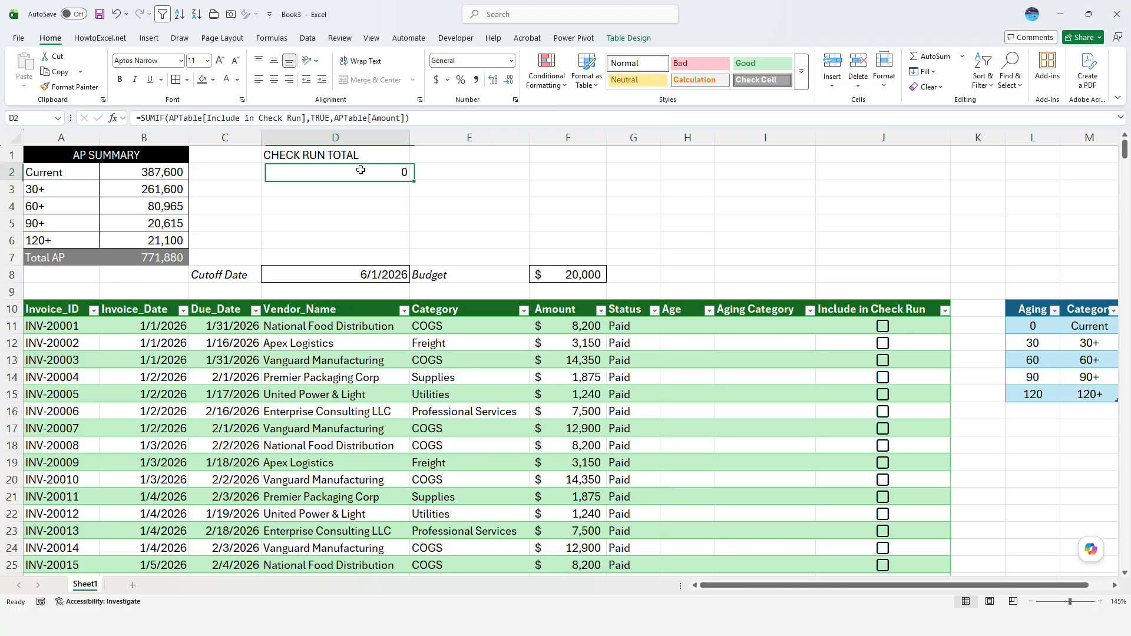
{"action": "left_click_drag", "start_coordinate": [361, 170], "coordinate": [607, 243]}
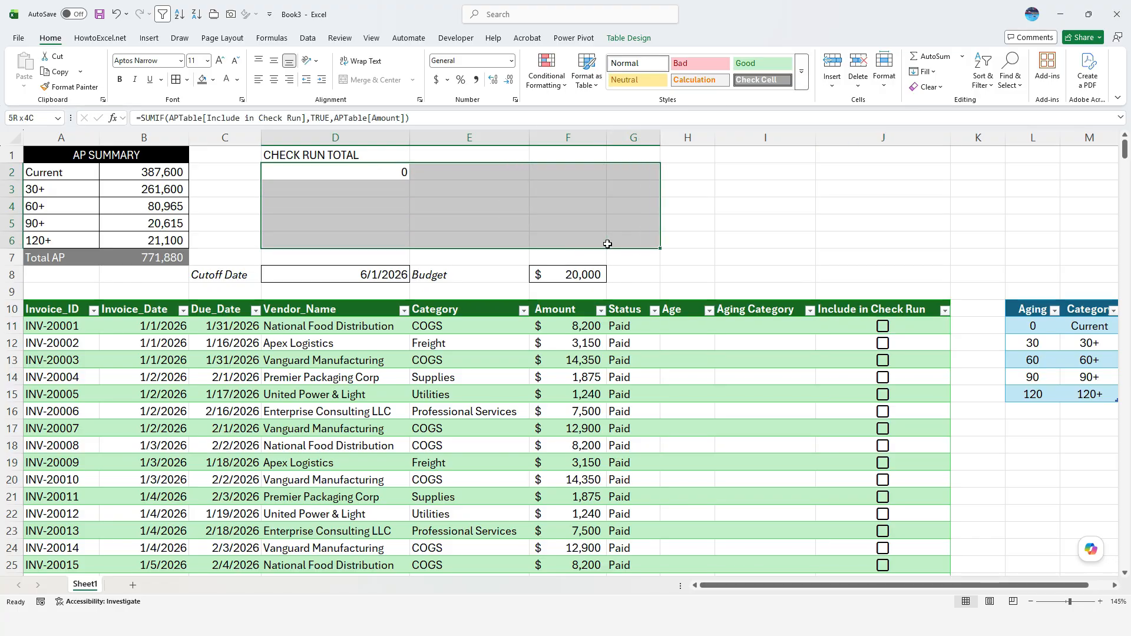
{"action": "left_click", "coordinate": [376, 80]}
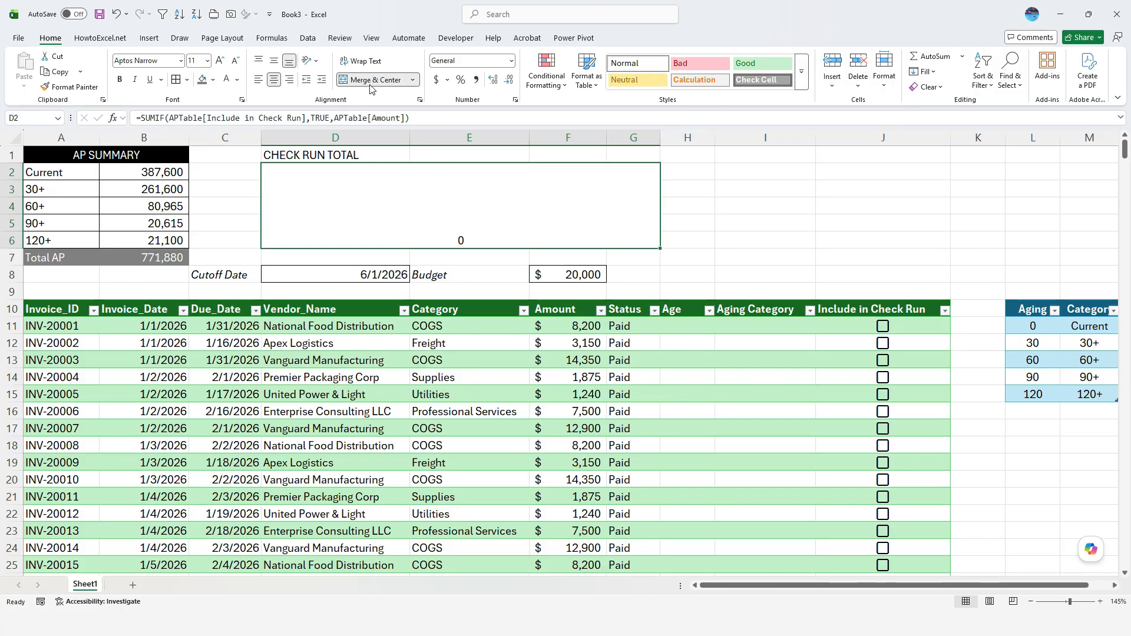
{"action": "left_click", "coordinate": [274, 61]}
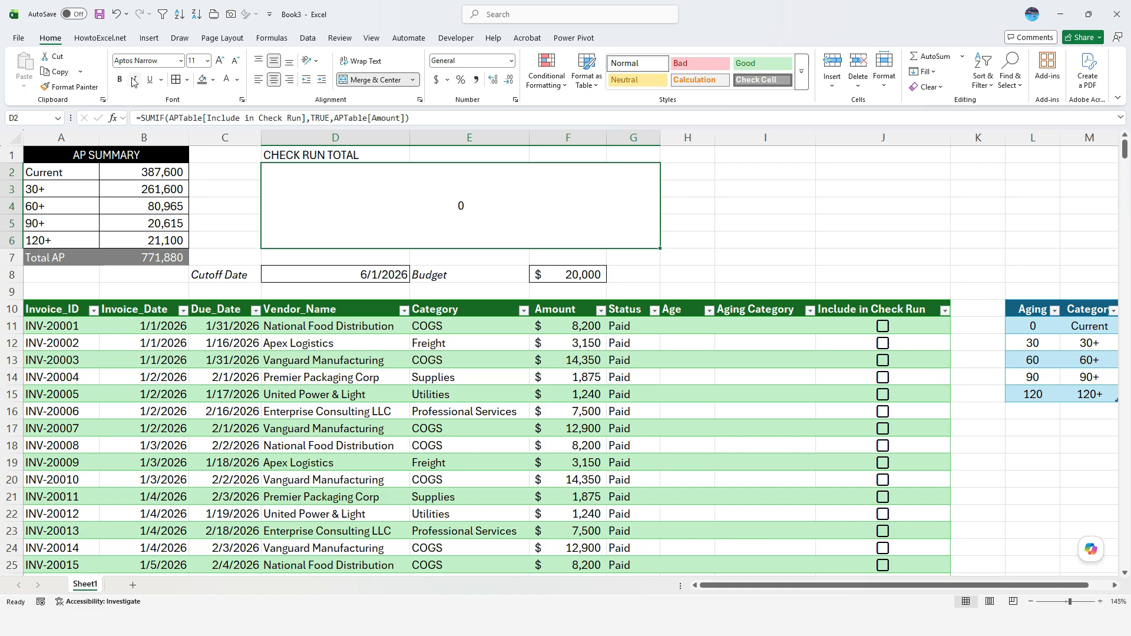
{"action": "left_click", "coordinate": [219, 60]}
{"action": "left_click", "coordinate": [220, 60]}
{"action": "left_click", "coordinate": [220, 60]}
Include the first three invoices, rows 11 to 13, in the check run
{"action": "left_click", "coordinate": [883, 327]}
{"action": "left_click", "coordinate": [883, 344]}
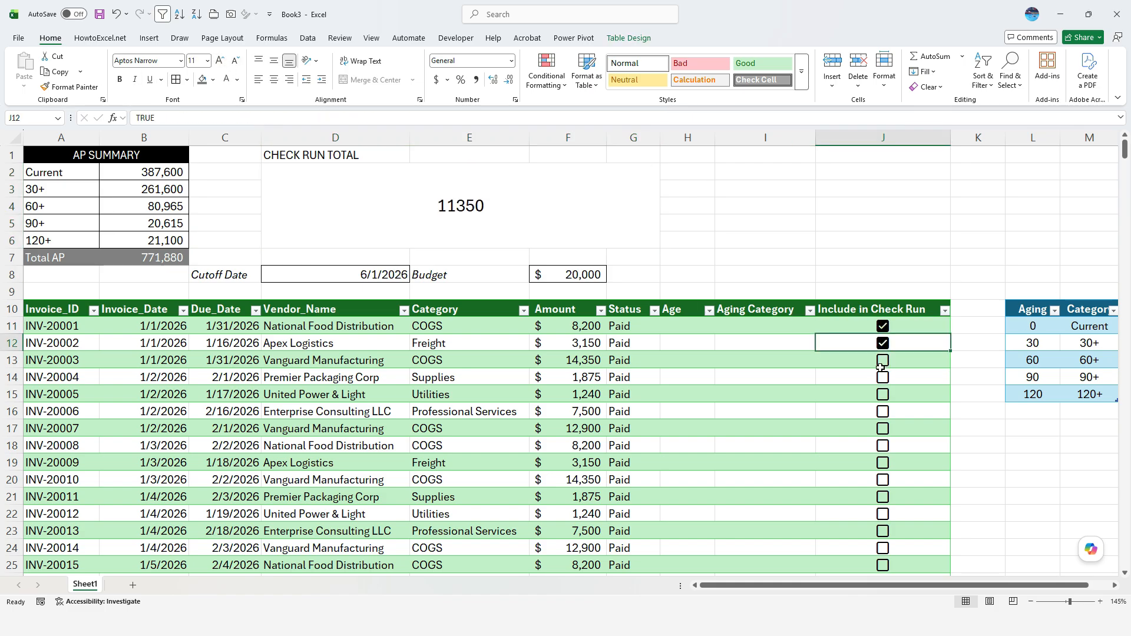
{"action": "left_click", "coordinate": [883, 363]}
{"action": "left_click", "coordinate": [882, 361]}
Format the check run total in D2 as Currency with no decimal places
{"action": "left_click", "coordinate": [580, 222]}
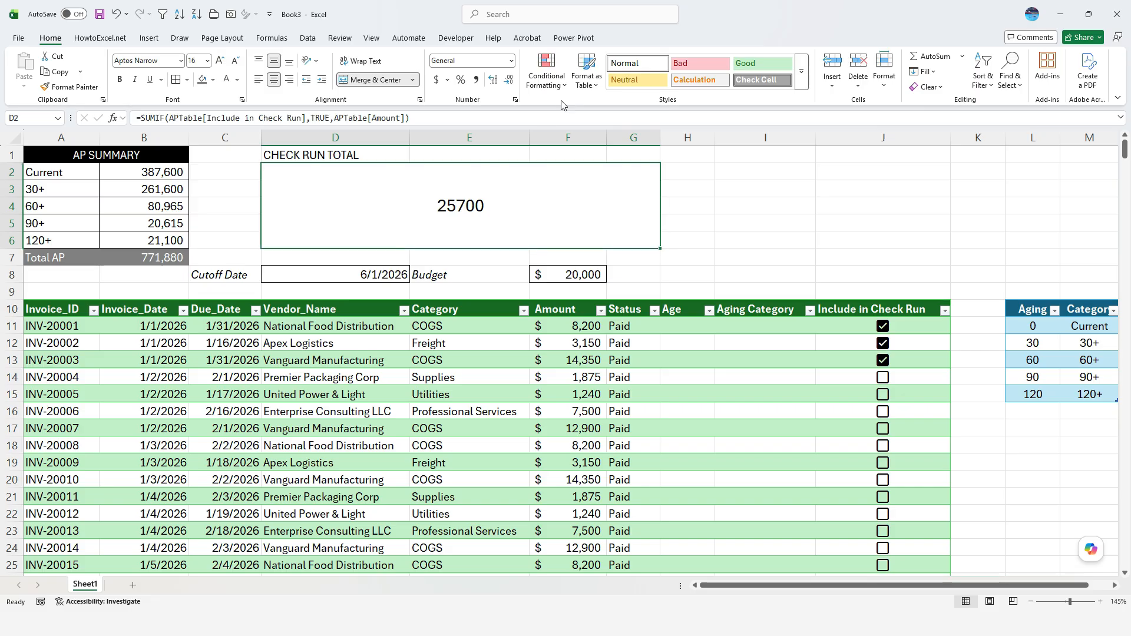
{"action": "left_click", "coordinate": [511, 60]}
{"action": "left_click", "coordinate": [478, 141]}
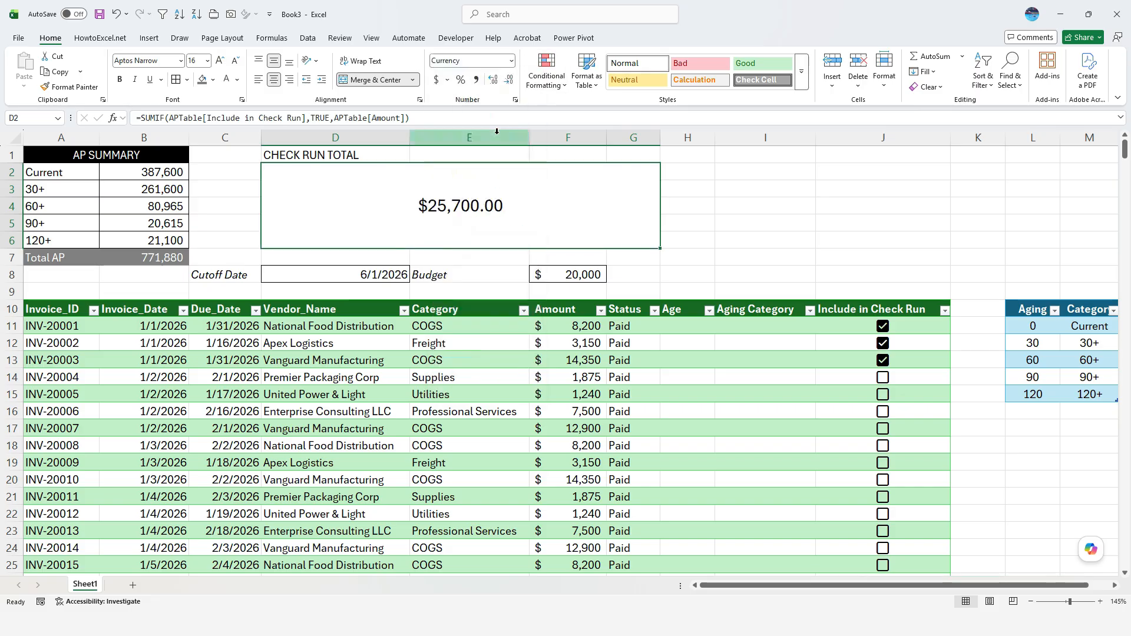
{"action": "left_click", "coordinate": [510, 84]}
{"action": "left_click", "coordinate": [510, 84]}
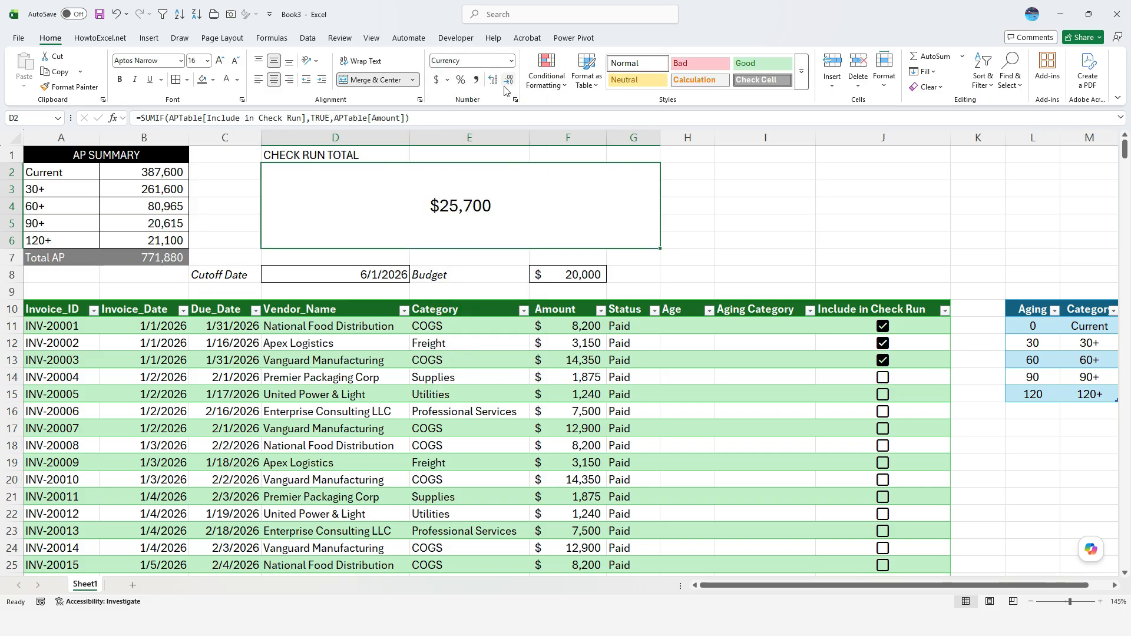
Enlarge the check run total's font size to 48
{"action": "left_click", "coordinate": [220, 61]}
{"action": "left_click", "coordinate": [219, 61]}
{"action": "left_click", "coordinate": [220, 61]}
{"action": "left_click", "coordinate": [219, 60]}
{"action": "left_click", "coordinate": [220, 61]}
{"action": "left_click", "coordinate": [219, 61]}
{"action": "left_click", "coordinate": [220, 61]}
{"action": "left_click", "coordinate": [220, 61]}
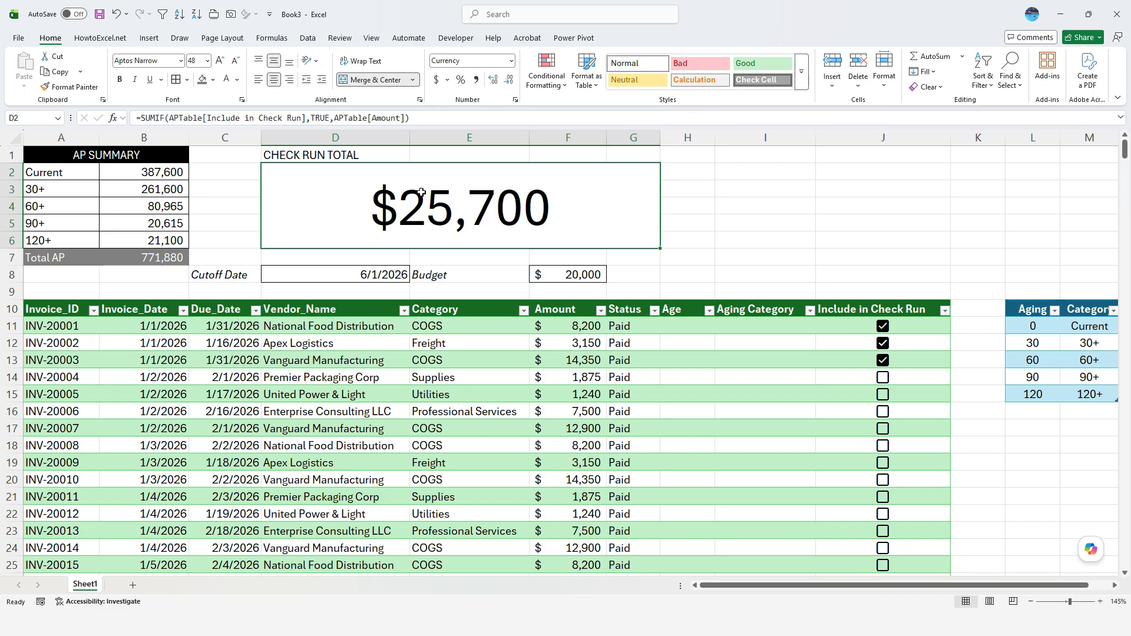
Merge and center the CHECK RUN TOTAL heading across D1:G1 and format it with black fill and bold white text
{"action": "left_click_drag", "start_coordinate": [401, 156], "coordinate": [614, 151]}
{"action": "left_click", "coordinate": [370, 79]}
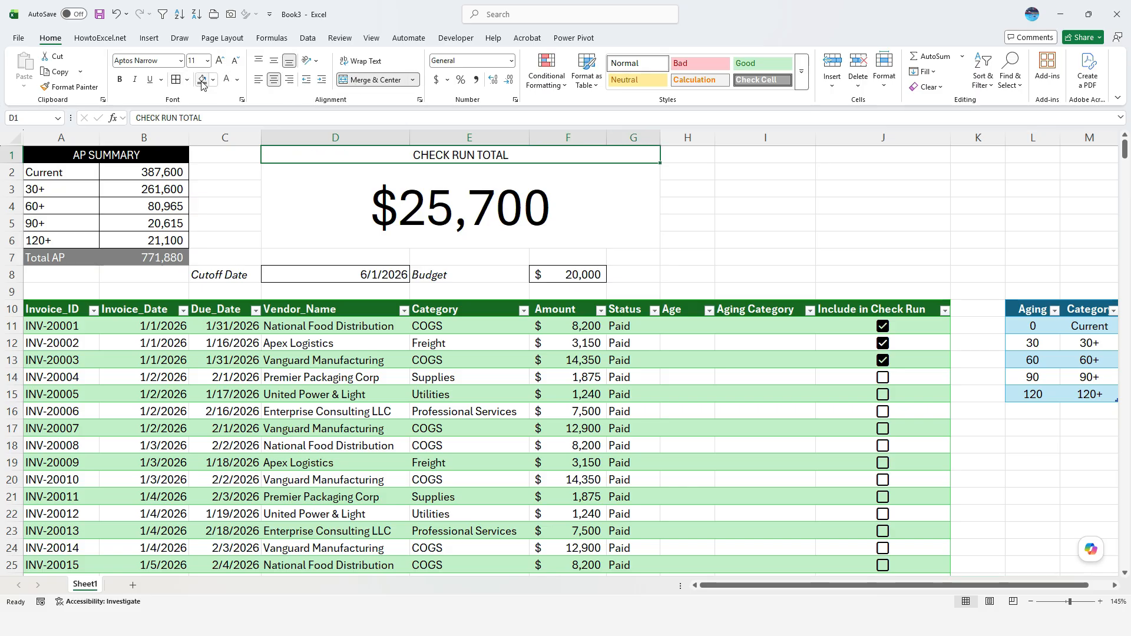
{"action": "left_click", "coordinate": [213, 79]}
{"action": "left_click", "coordinate": [222, 135]}
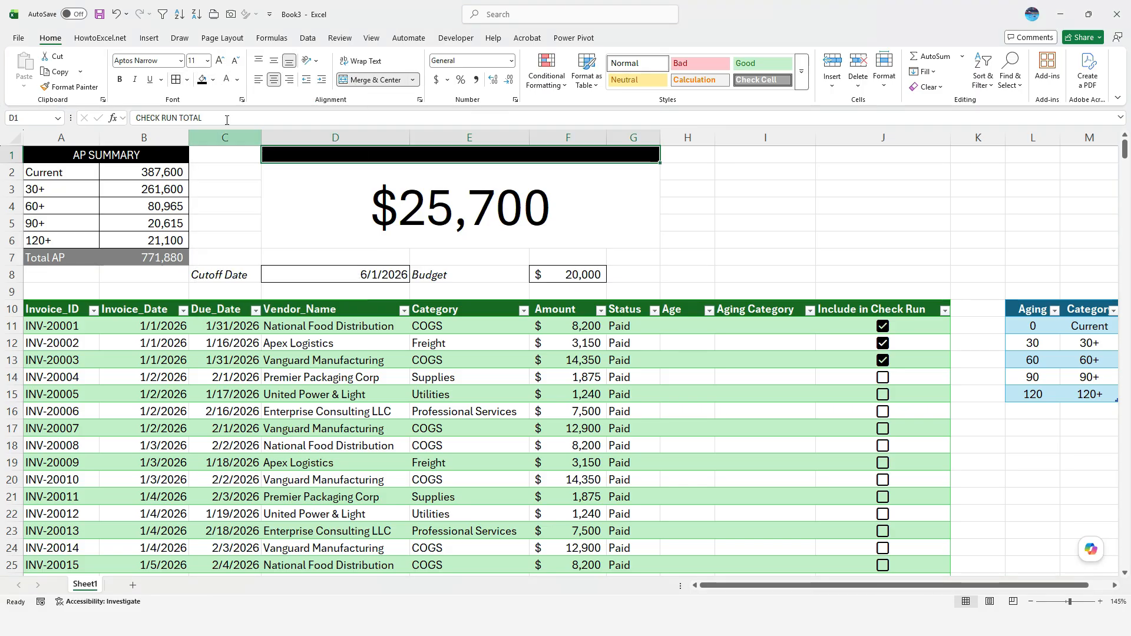
{"action": "left_click", "coordinate": [227, 80]}
{"action": "left_click", "coordinate": [119, 79]}
Enlarge the CHECK RUN TOTAL heading's font size to 18
{"action": "left_click", "coordinate": [219, 60]}
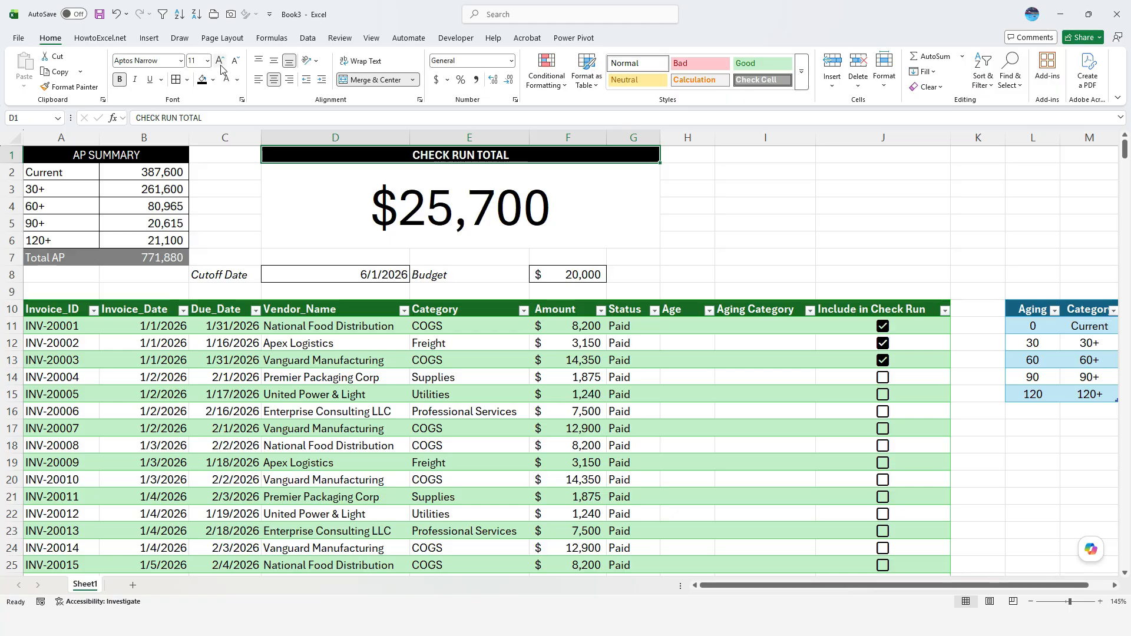
{"action": "left_click", "coordinate": [219, 60]}
{"action": "left_click", "coordinate": [219, 60]}
{"action": "left_click", "coordinate": [219, 60]}
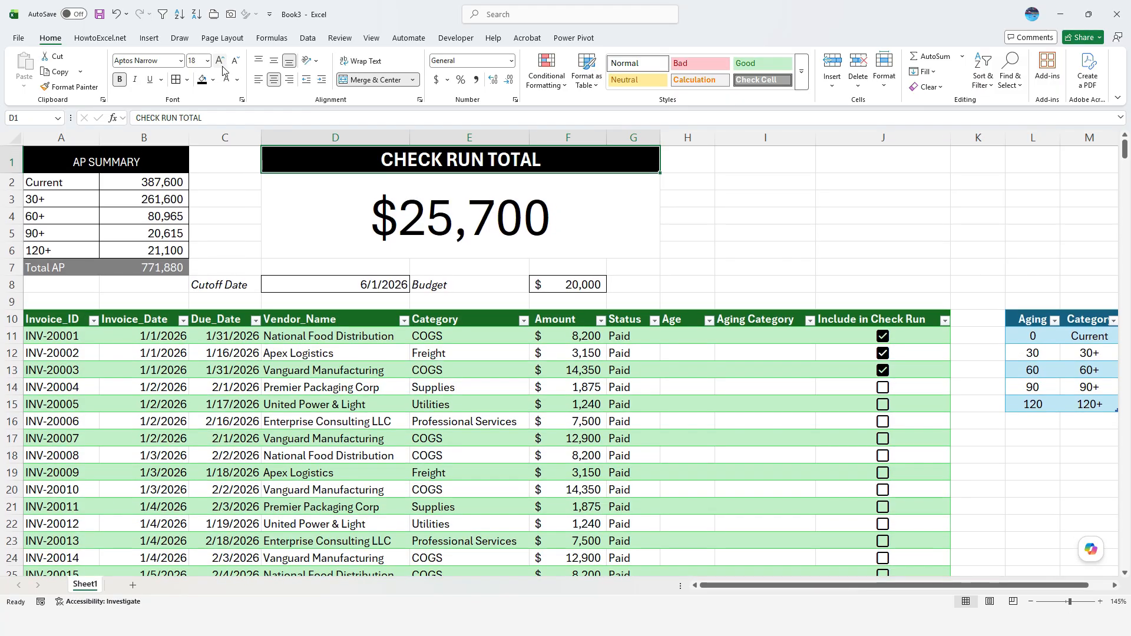
Apply outside borders to the merged check run total cell D2:G6
{"action": "left_click", "coordinate": [519, 205]}
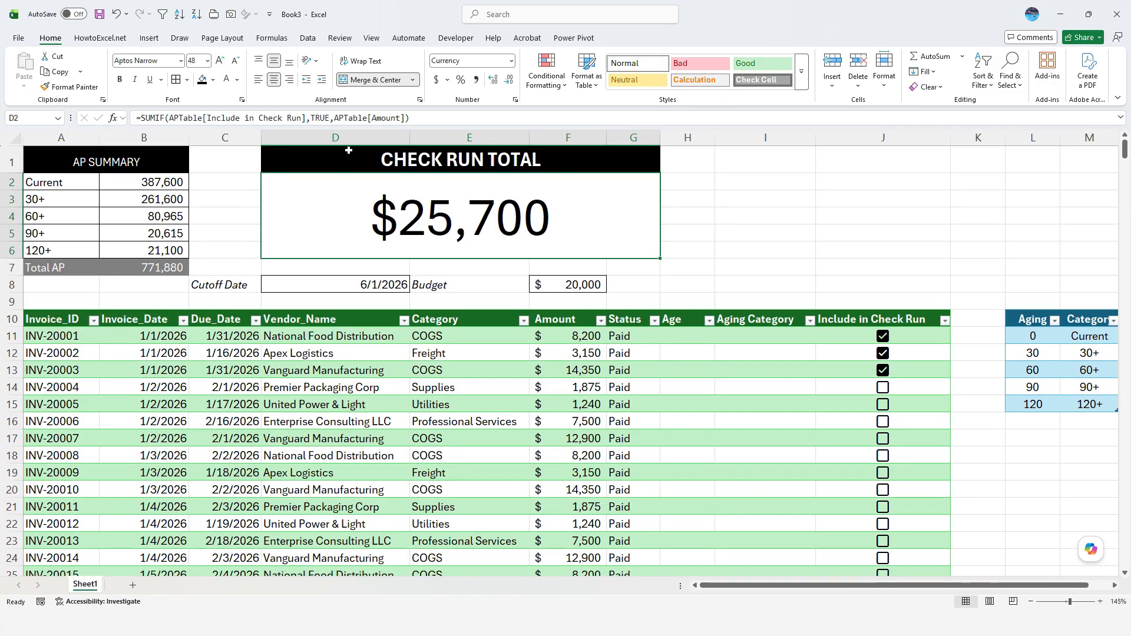
{"action": "left_click", "coordinate": [187, 79]}
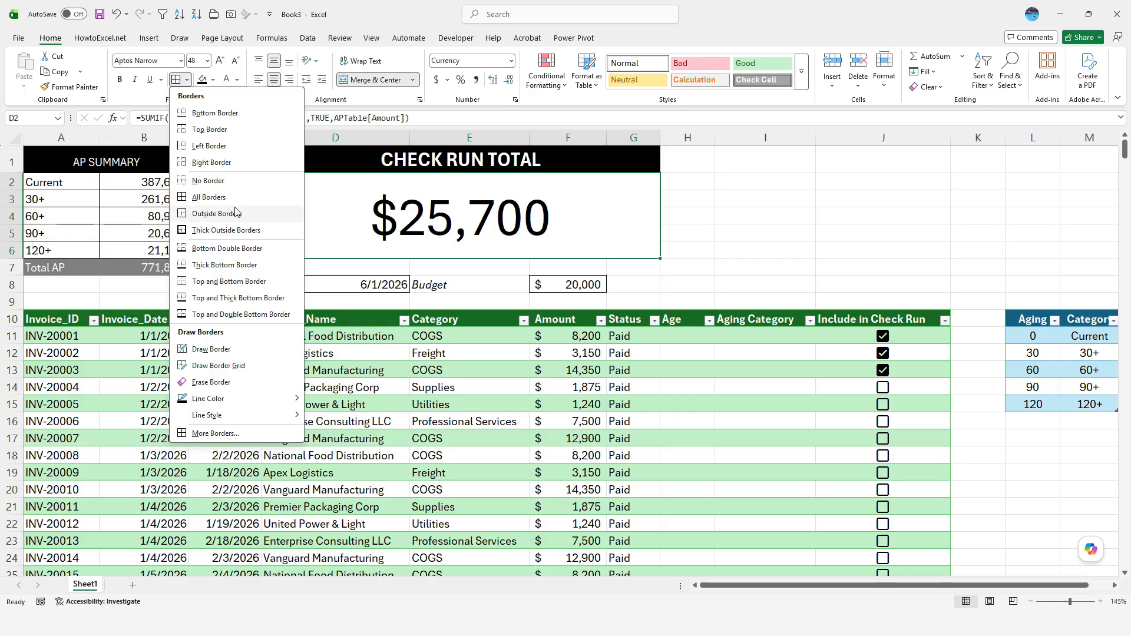
{"action": "left_click", "coordinate": [235, 213]}
{"action": "left_click", "coordinate": [574, 160]}
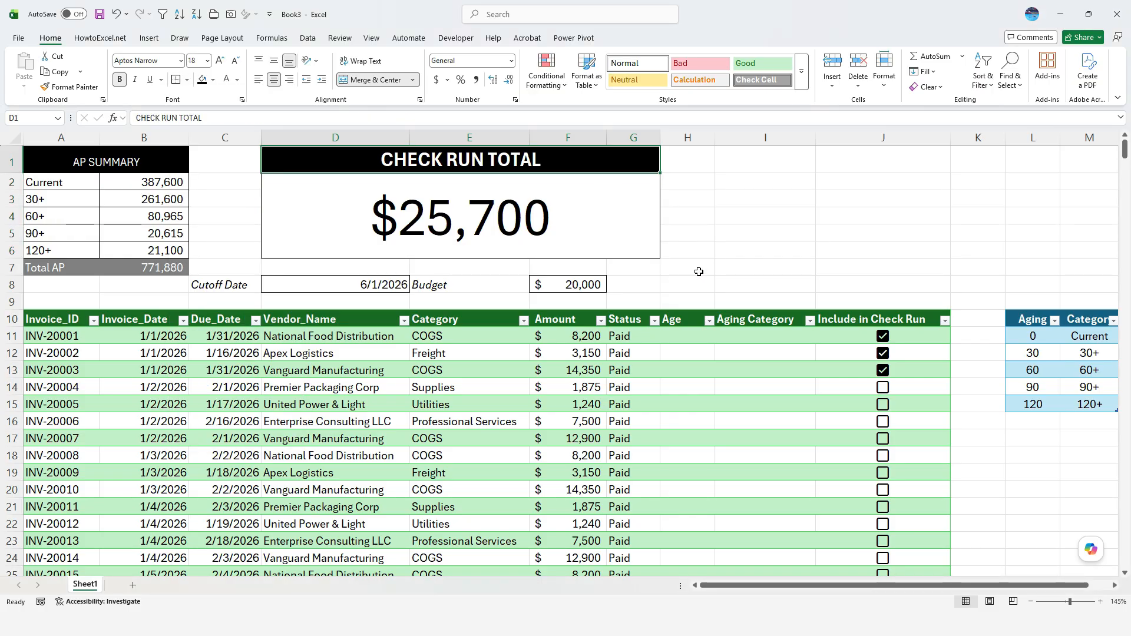
Move the Cutoff Date and Budget cells from C8:F8 to D8:G8
{"action": "left_click_drag", "start_coordinate": [226, 285], "coordinate": [629, 293]}
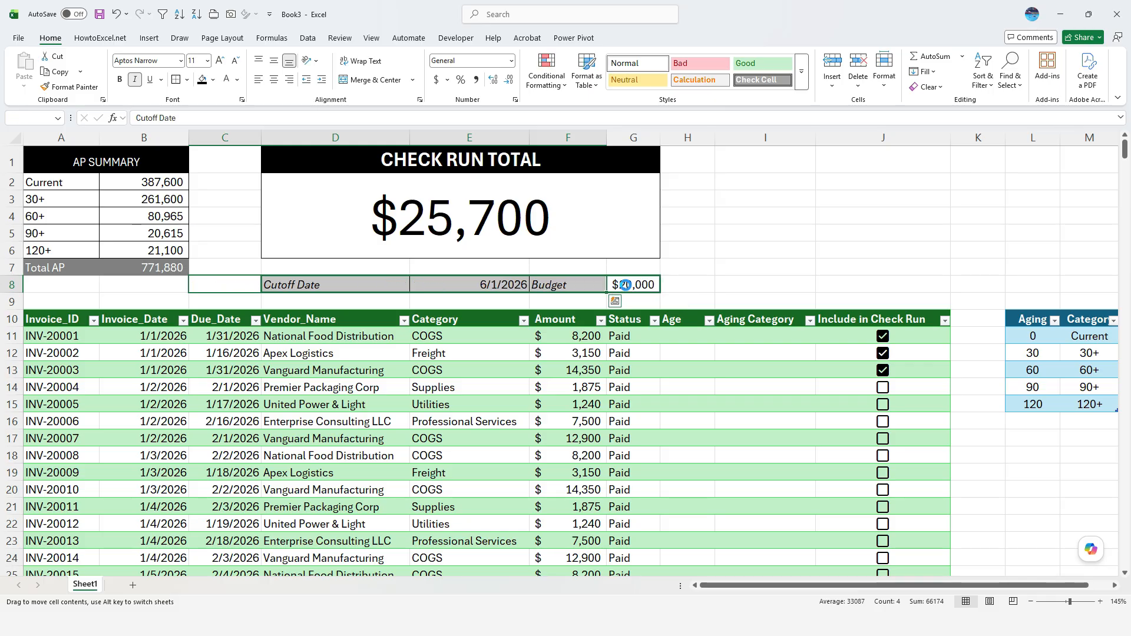
{"action": "left_click", "coordinate": [719, 267]}
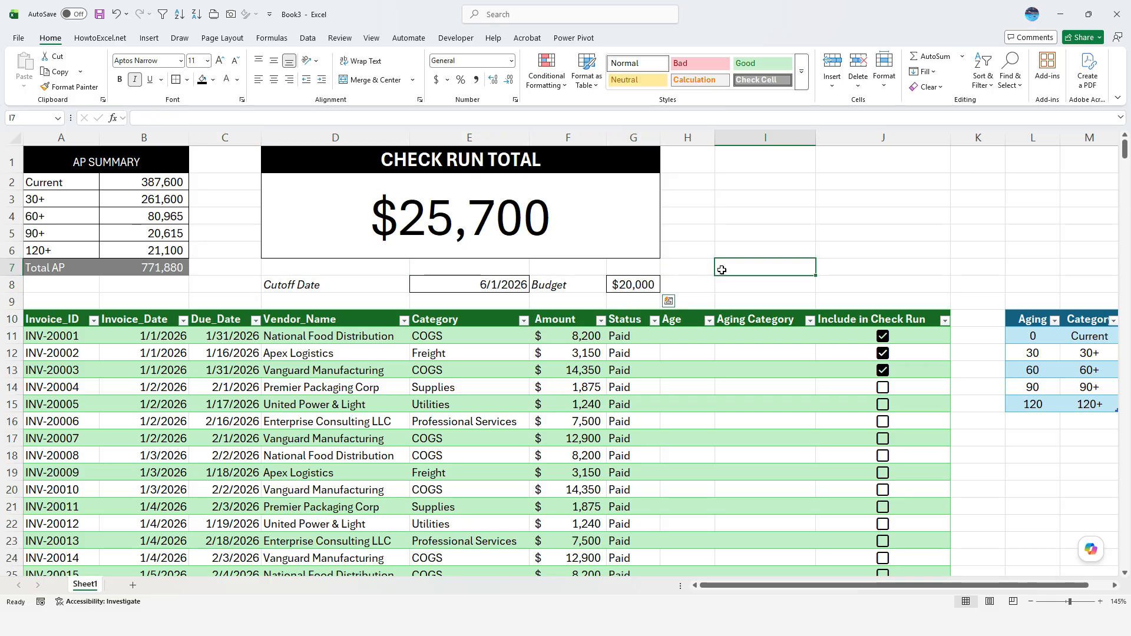
Center the cutoff date in E8 and widen column G slightly
{"action": "left_click", "coordinate": [514, 292]}
{"action": "key", "text": "alt+h"}
{"action": "key", "text": "a"}
{"action": "key", "text": "c"}
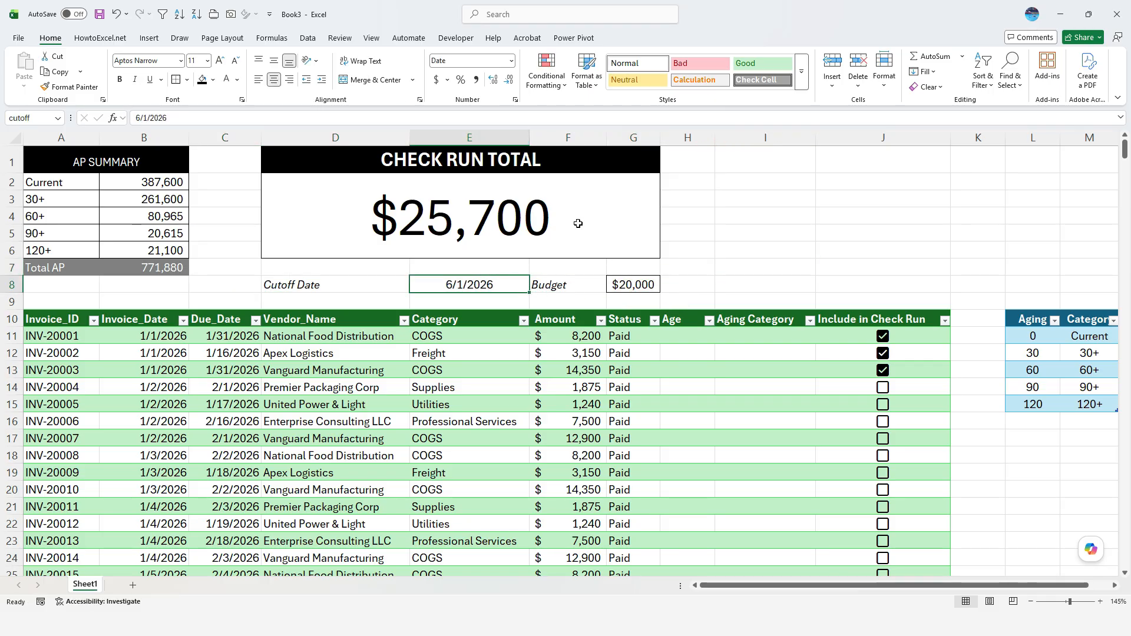
{"action": "left_click_drag", "start_coordinate": [660, 137], "coordinate": [679, 137]}
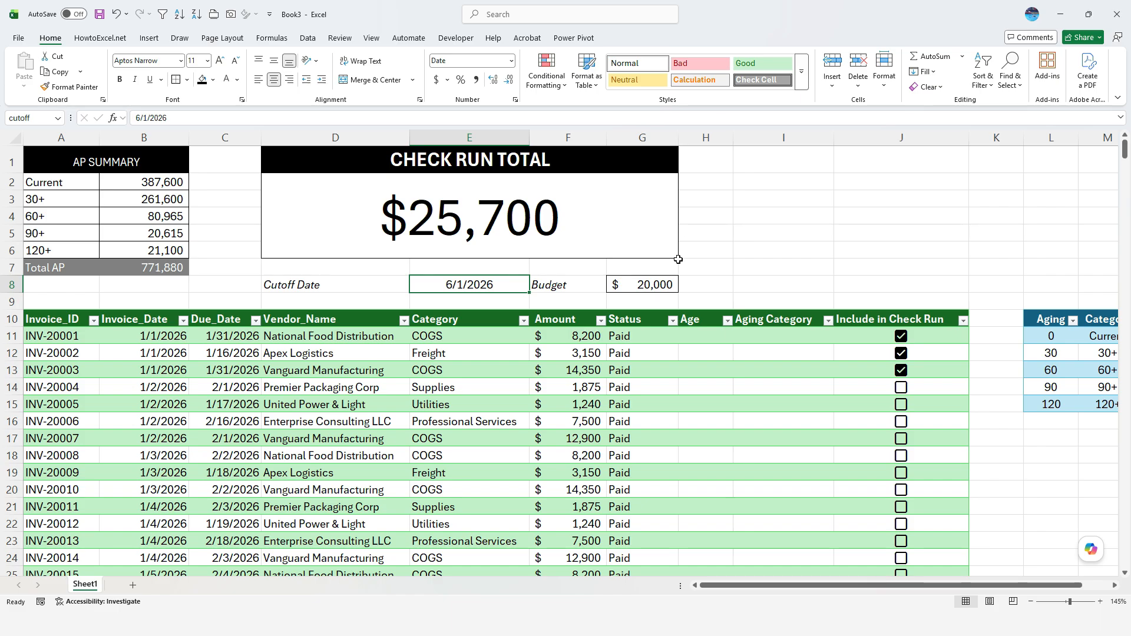
{"action": "left_click", "coordinate": [463, 594]}
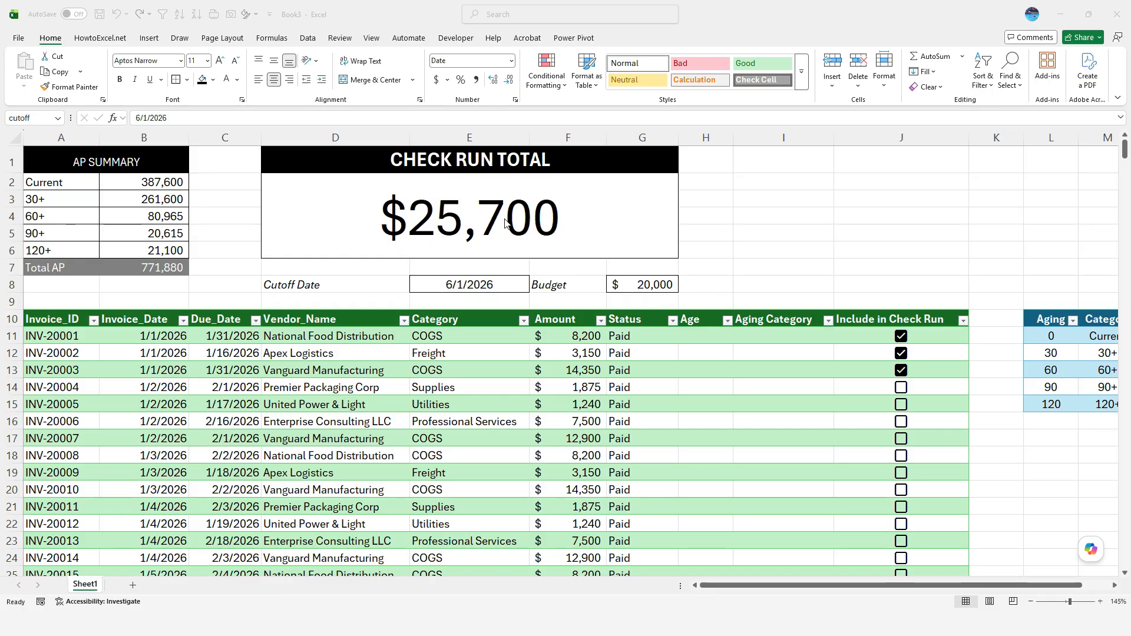
Enter =D2/G8 in H8 to compare the check run total with the budget
{"action": "left_click", "coordinate": [698, 284]}
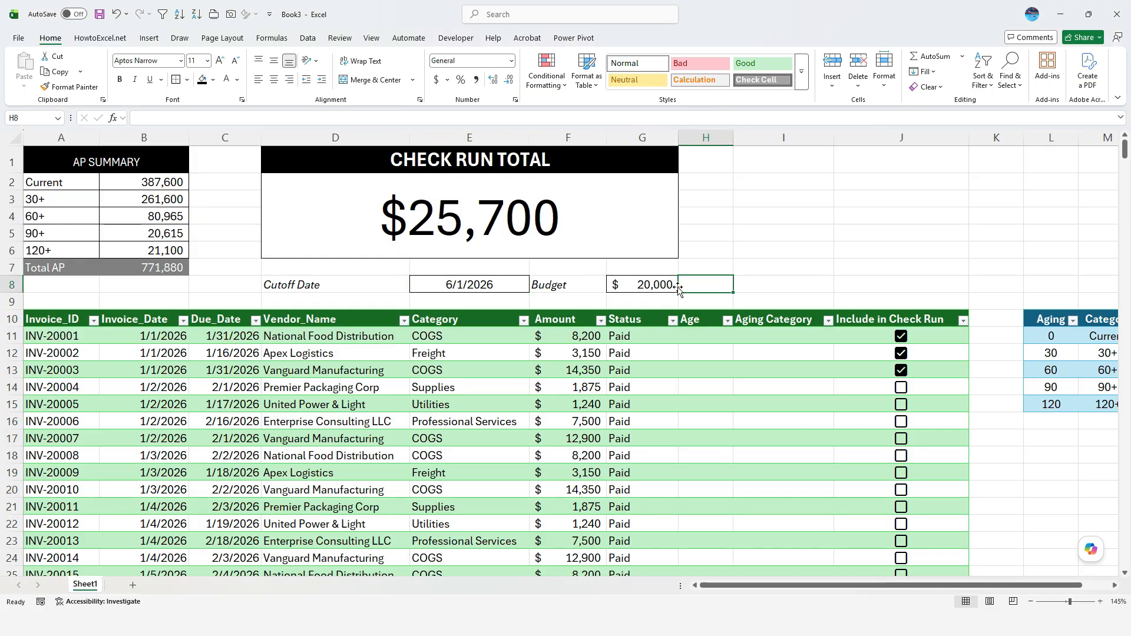
{"action": "type", "text": "="}
{"action": "left_click", "coordinate": [583, 233]}
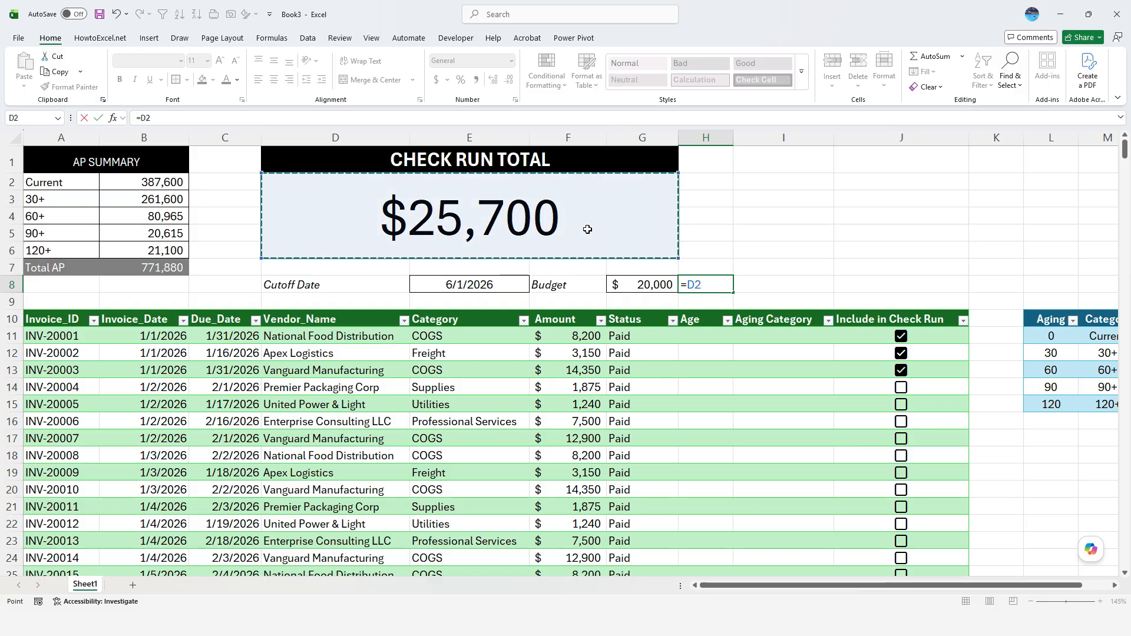
{"action": "type", "text": "/"}
{"action": "left_click", "coordinate": [642, 288]}
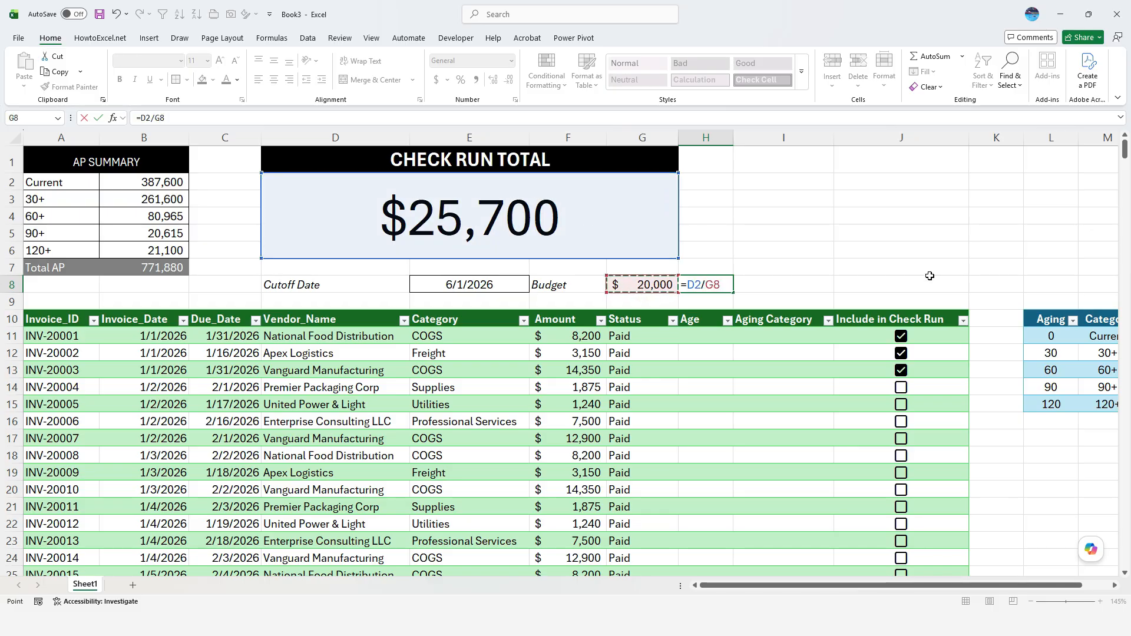
{"action": "key", "text": "ctrl+Return"}
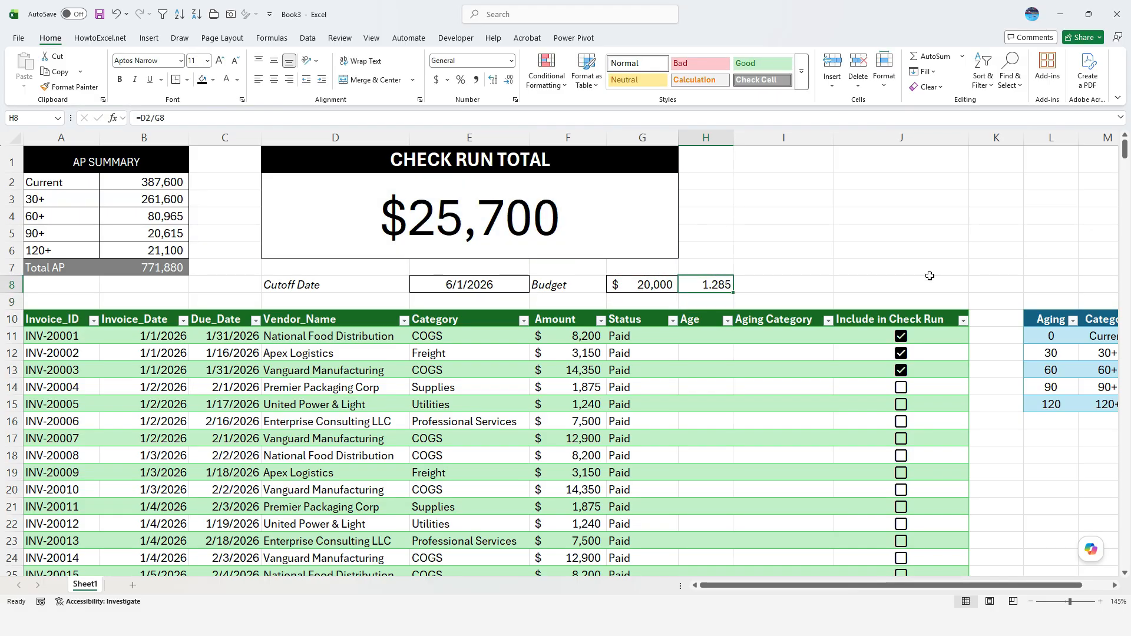
Change the formula in H8 to =100*(D2/G8)
{"action": "left_click", "coordinate": [145, 118]}
{"action": "type", "text": "100*"}
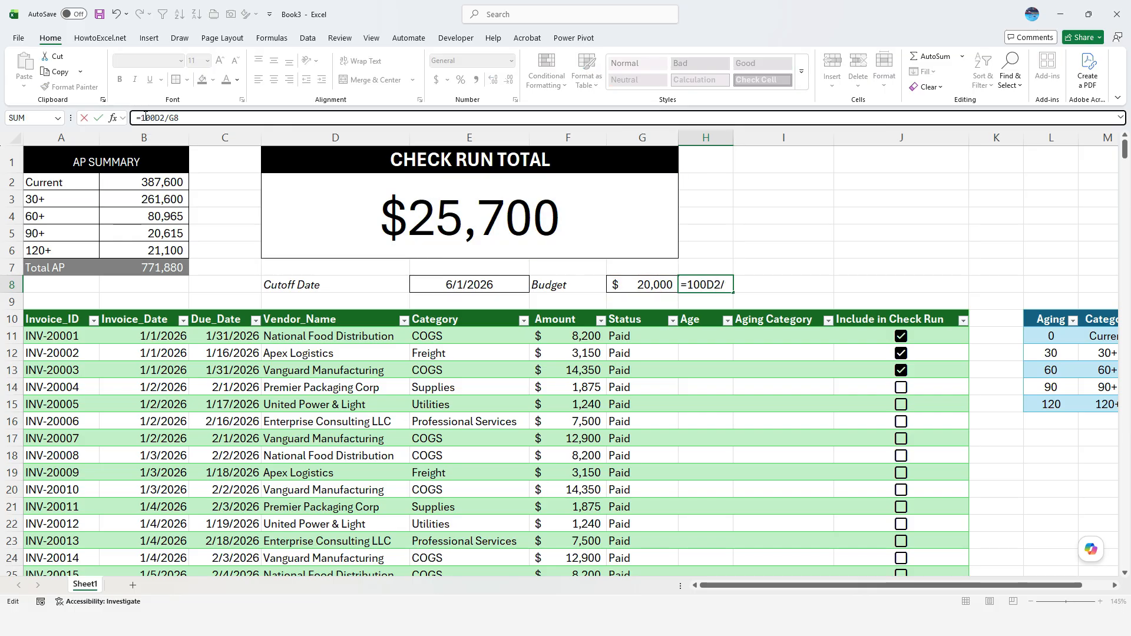
{"action": "type", "text": "(D2/G8"}
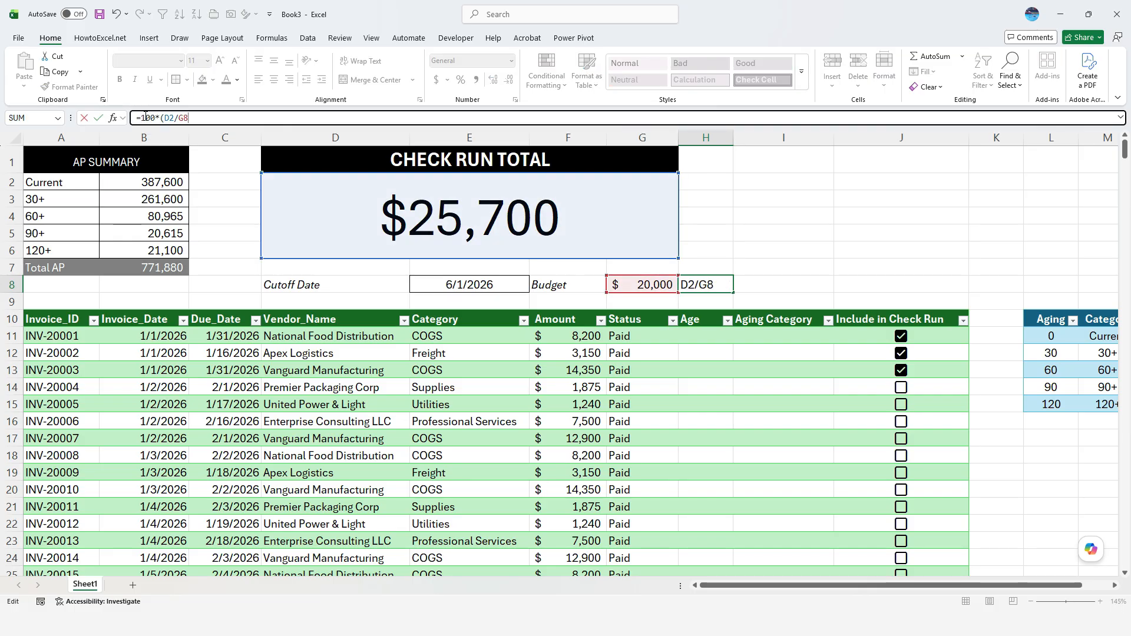
{"action": "type", "text": ")"}
{"action": "key", "text": "Return"}
{"action": "key", "text": "Up"}
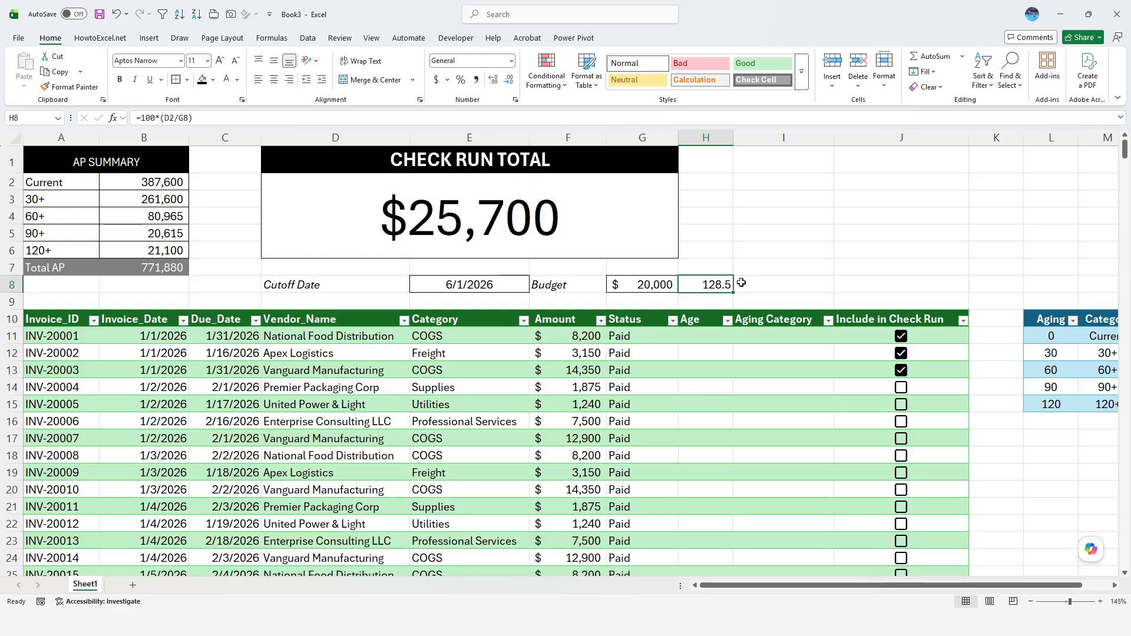
Name cell H8 pct
{"action": "left_click", "coordinate": [592, 234]}
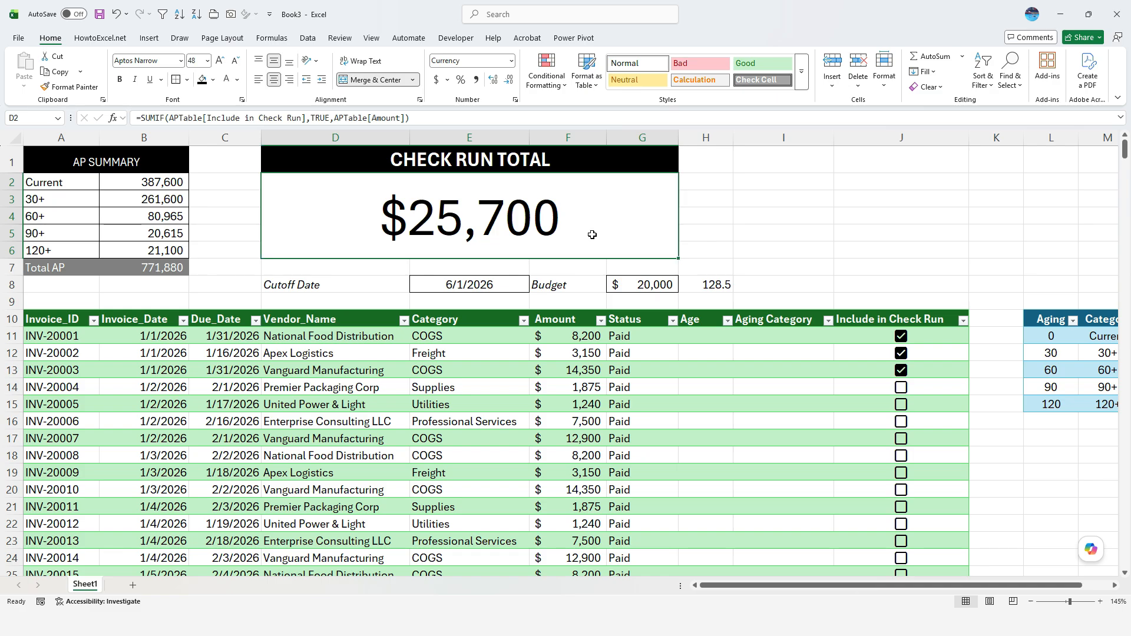
{"action": "left_click", "coordinate": [718, 285]}
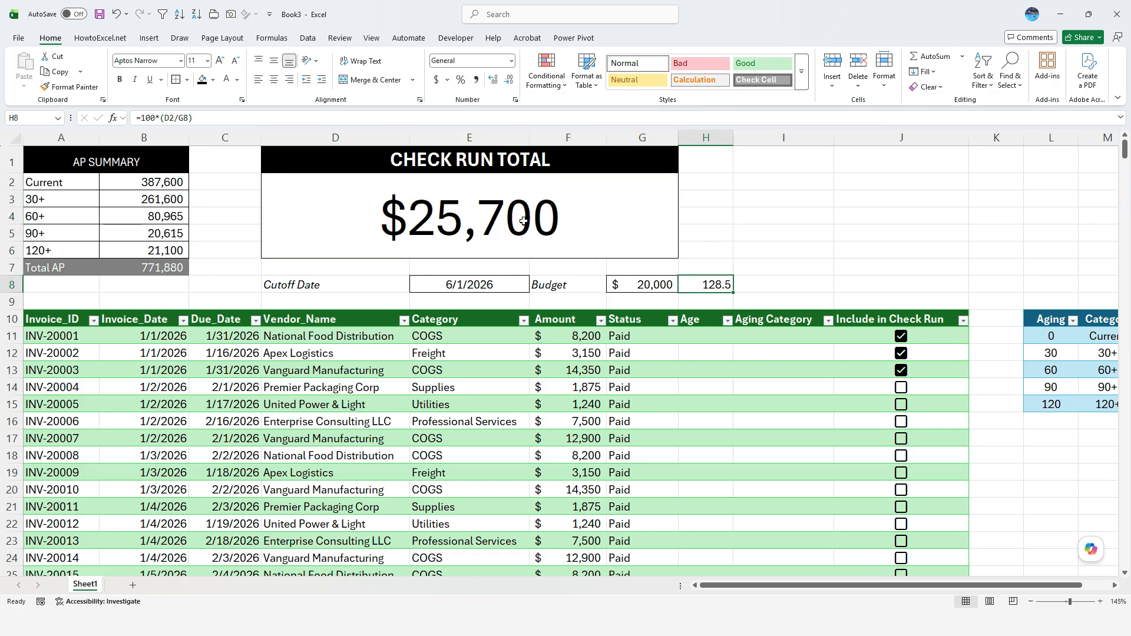
{"action": "left_click", "coordinate": [31, 117]}
{"action": "key", "text": "Return"}
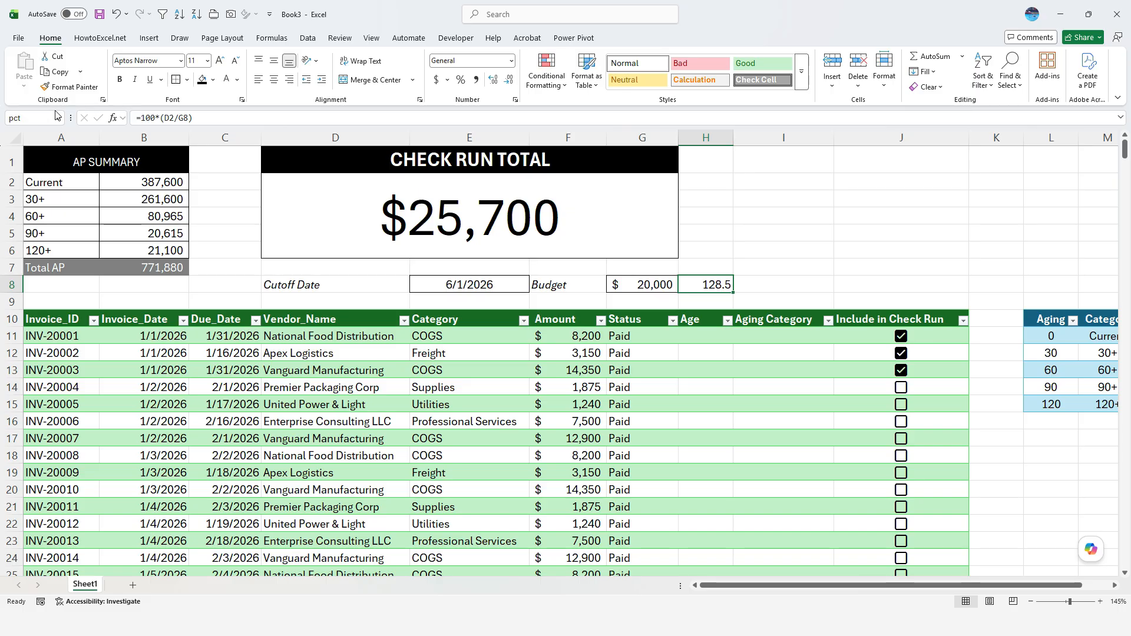
Start a formula-based conditional formatting rule for the check run total in D2 using =pct>100
{"action": "left_click", "coordinate": [388, 200]}
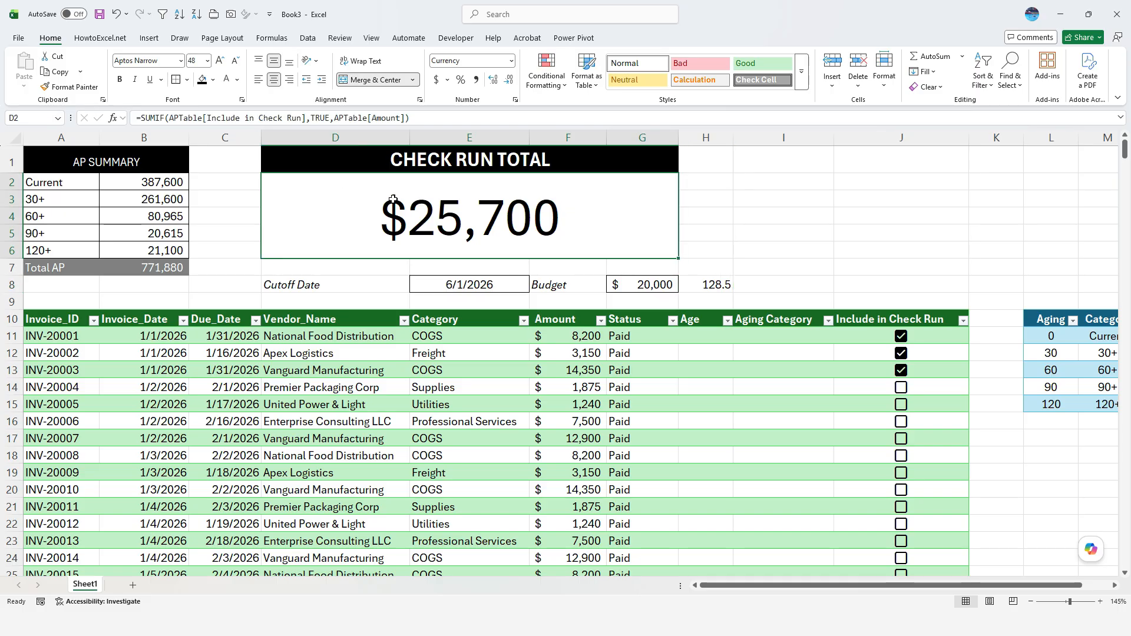
{"action": "left_click", "coordinate": [552, 66]}
{"action": "left_click", "coordinate": [588, 230]}
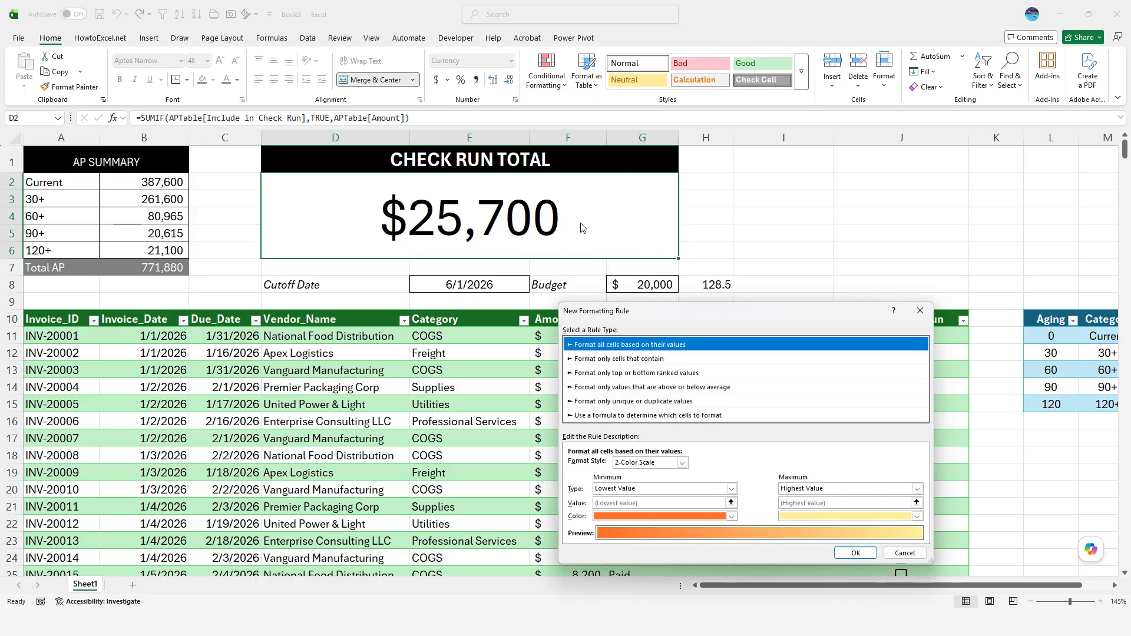
{"action": "left_click", "coordinate": [616, 415]}
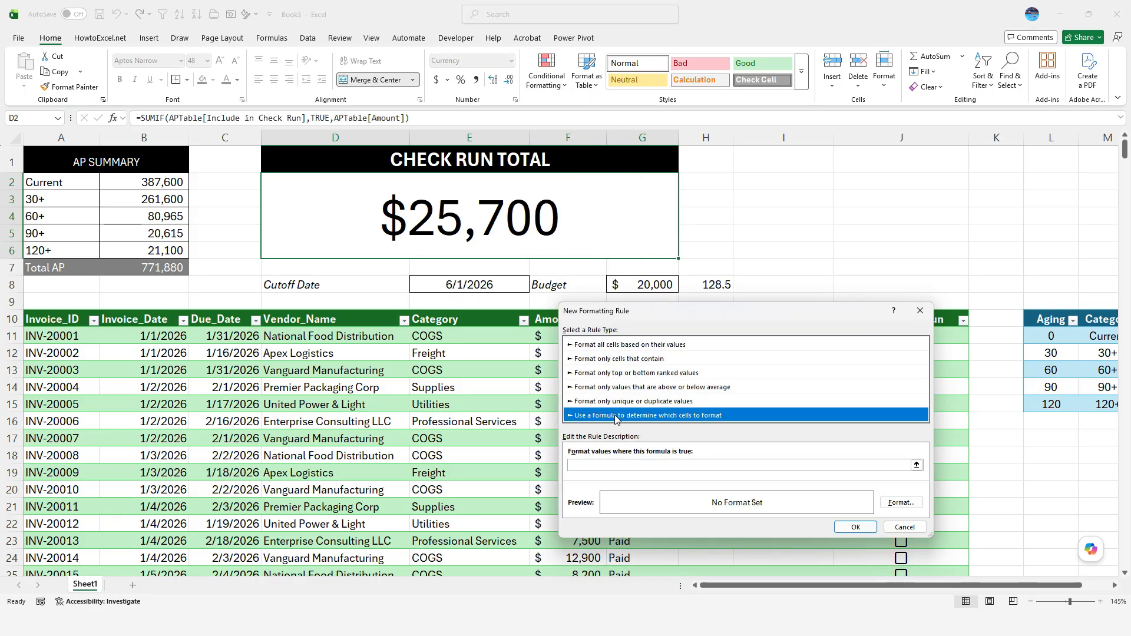
{"action": "left_click", "coordinate": [634, 464]}
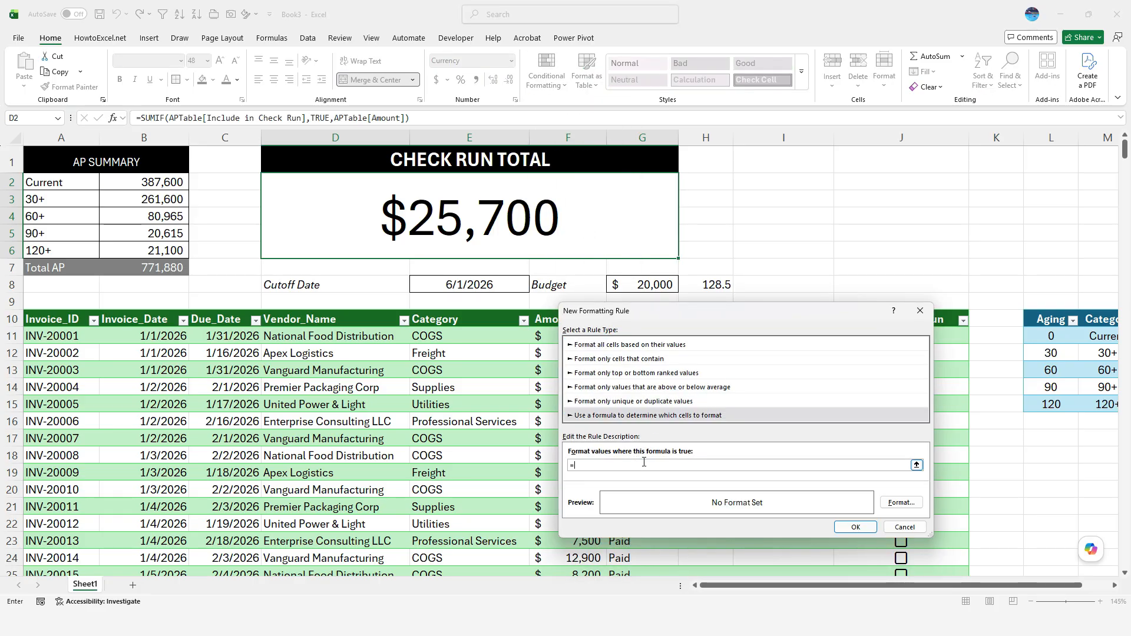
{"action": "type", "text": "=pct>100"}
Give the =pct>100 rule a red fill with a white font and apply it to the check run total
{"action": "left_click", "coordinate": [903, 504]}
{"action": "left_click", "coordinate": [706, 291]}
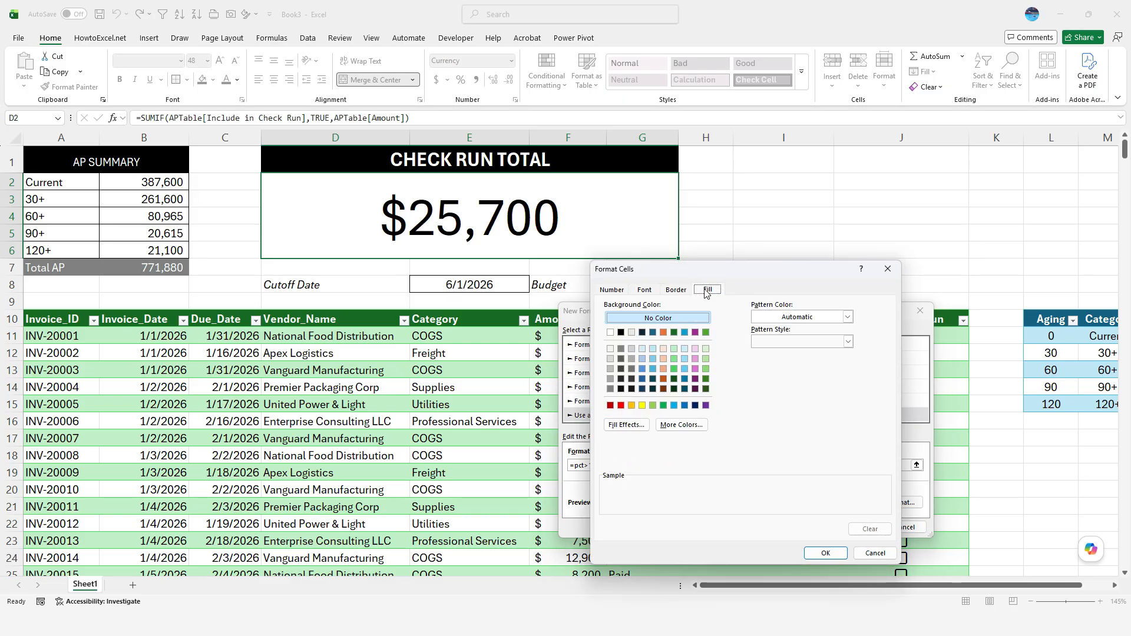
{"action": "left_click", "coordinate": [620, 406]}
{"action": "left_click", "coordinate": [645, 290]}
{"action": "left_click", "coordinate": [825, 387]}
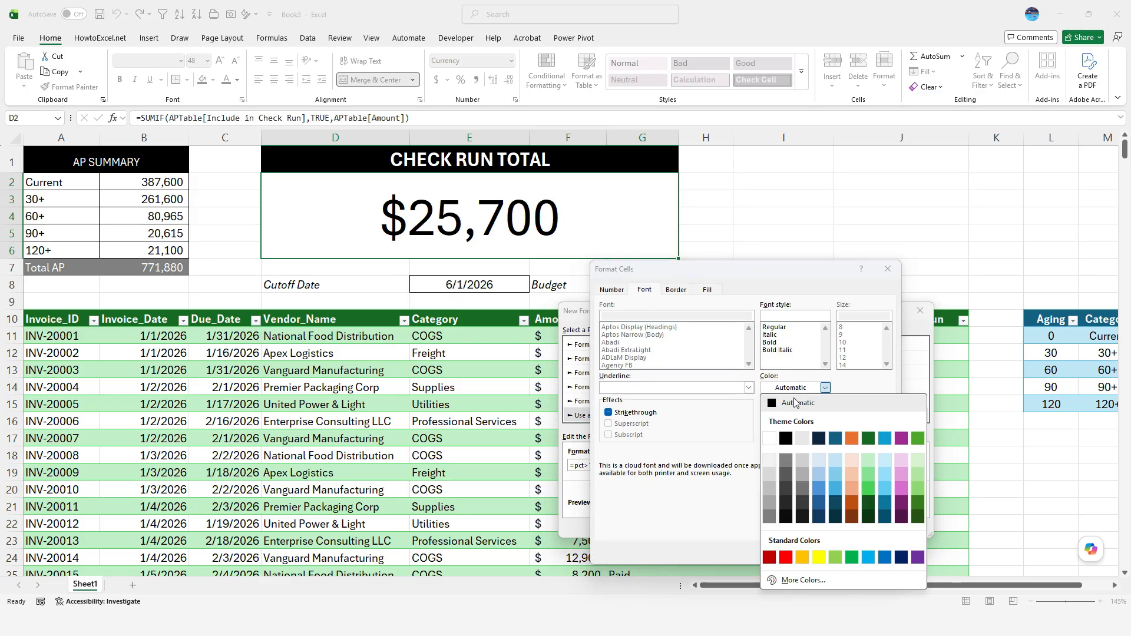
{"action": "left_click", "coordinate": [769, 439]}
{"action": "left_click", "coordinate": [833, 558]}
{"action": "left_click", "coordinate": [846, 523]}
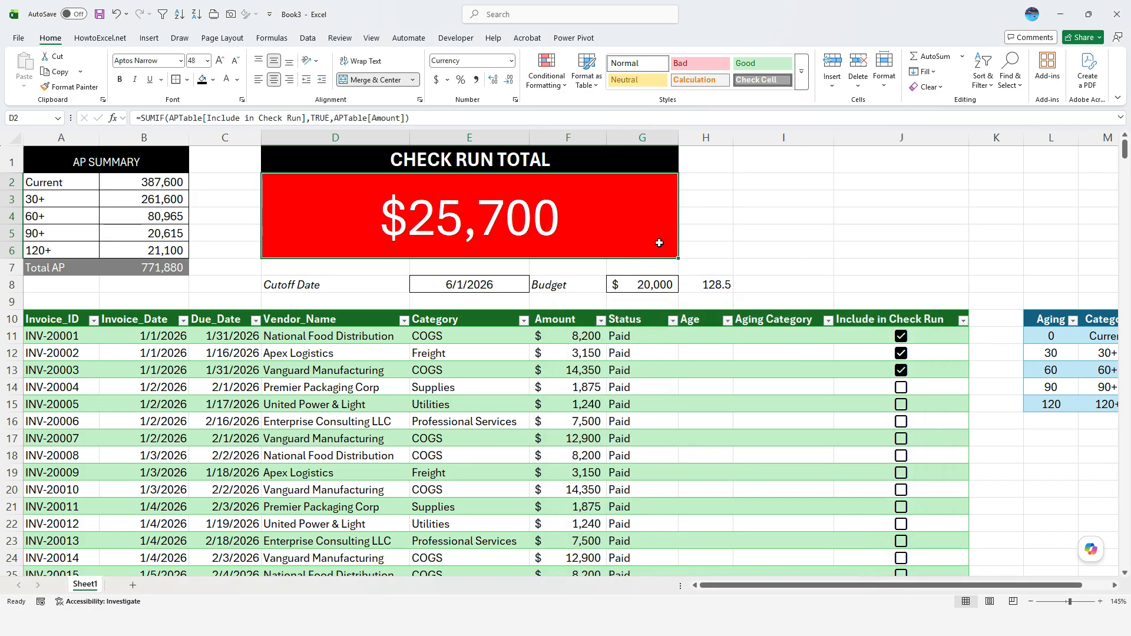
Exclude INV-20003 from the check run and duplicate the =pct>100 formatting rule of the check run total
{"action": "left_click", "coordinate": [904, 375]}
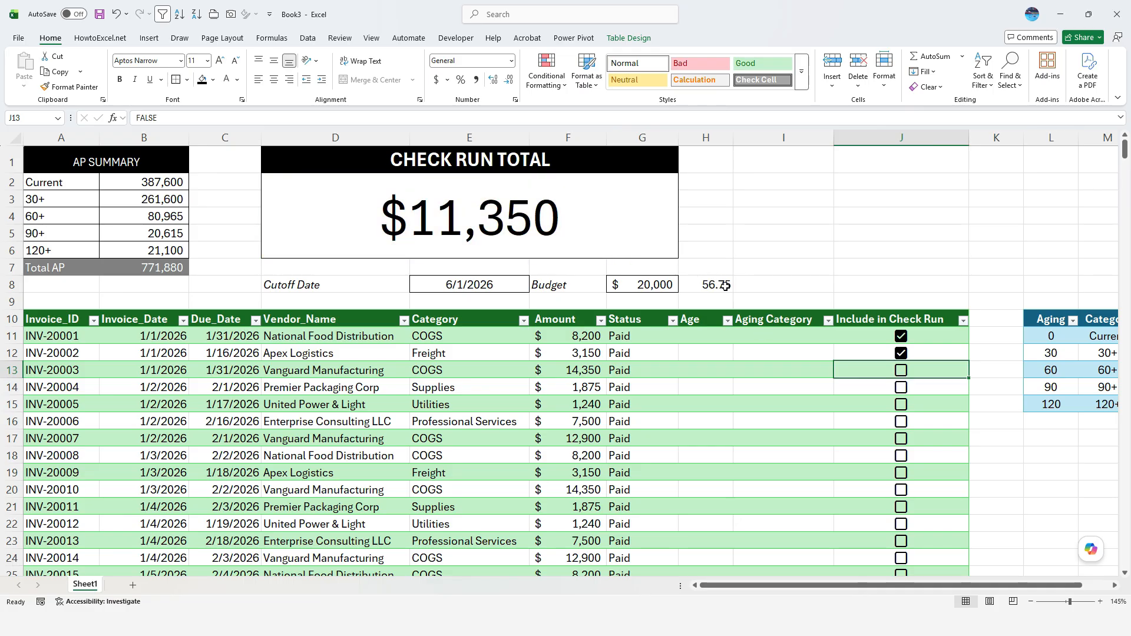
{"action": "left_click", "coordinate": [560, 236]}
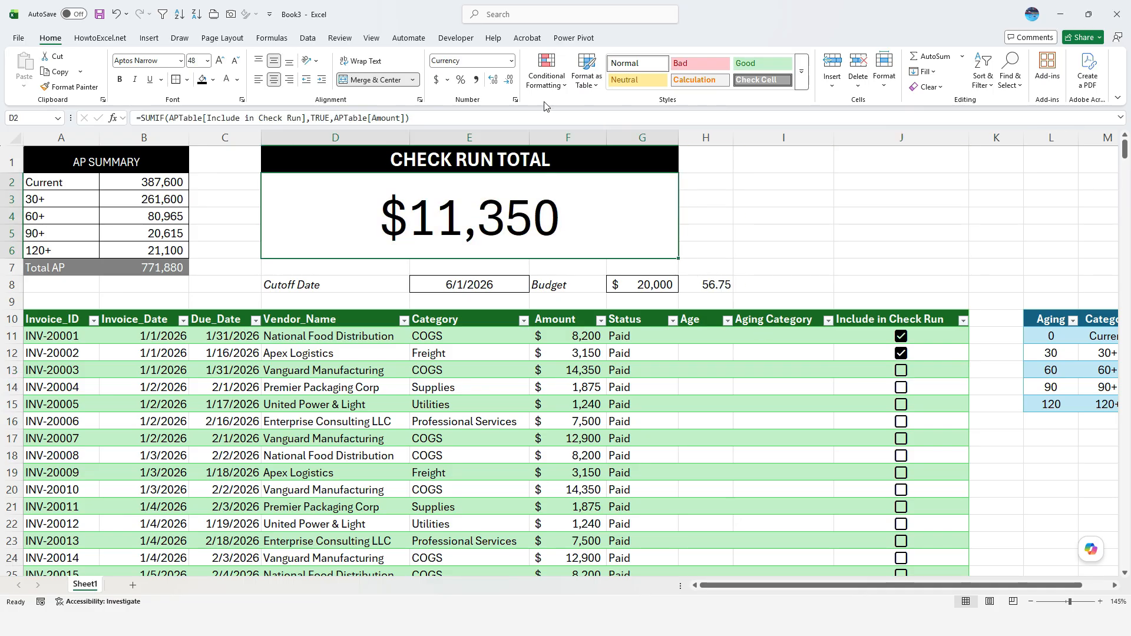
{"action": "left_click", "coordinate": [547, 76]}
{"action": "left_click", "coordinate": [568, 261]}
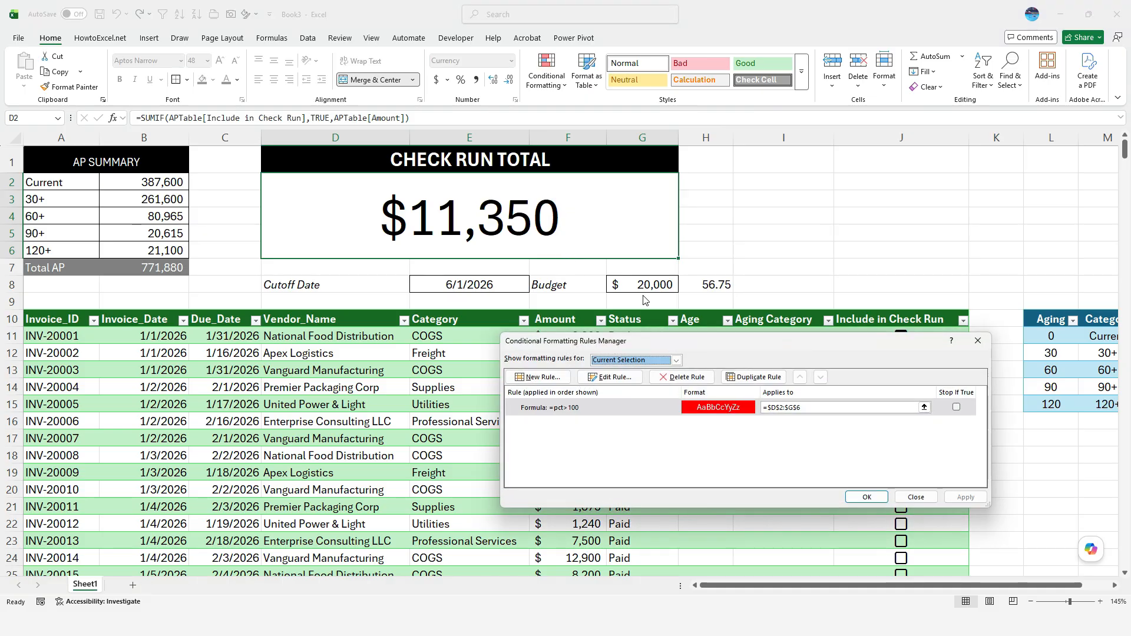
{"action": "left_click", "coordinate": [641, 407]}
{"action": "left_click", "coordinate": [754, 377]}
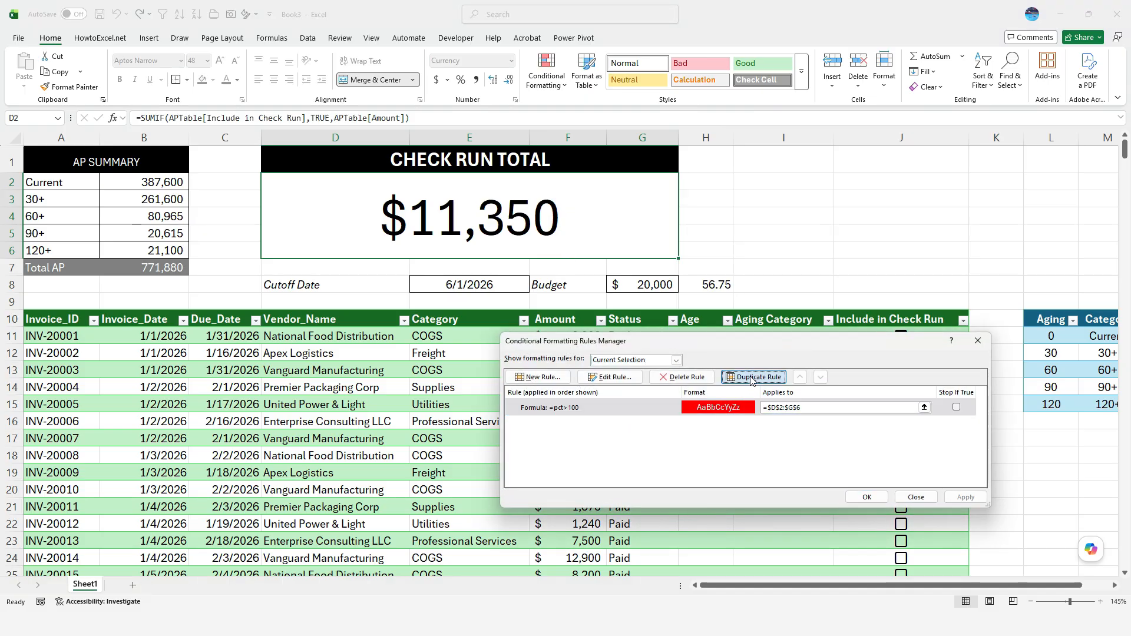
Change the duplicated rule's formula to =pct>90 and its fill to a lighter red
{"action": "left_click", "coordinate": [613, 377]}
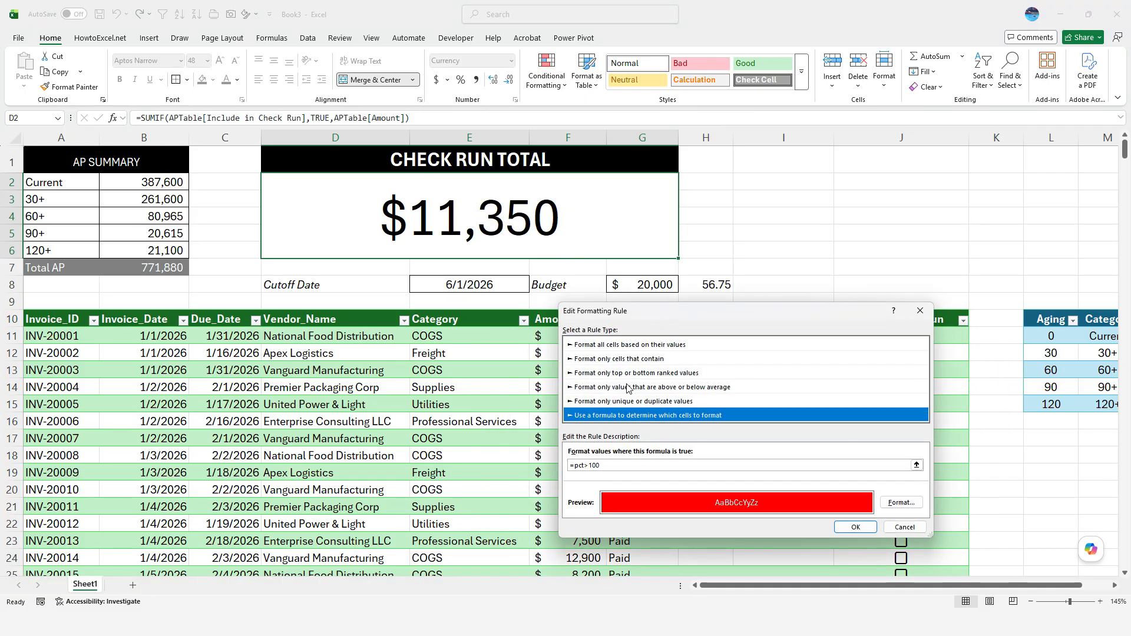
{"action": "left_click", "coordinate": [633, 465]}
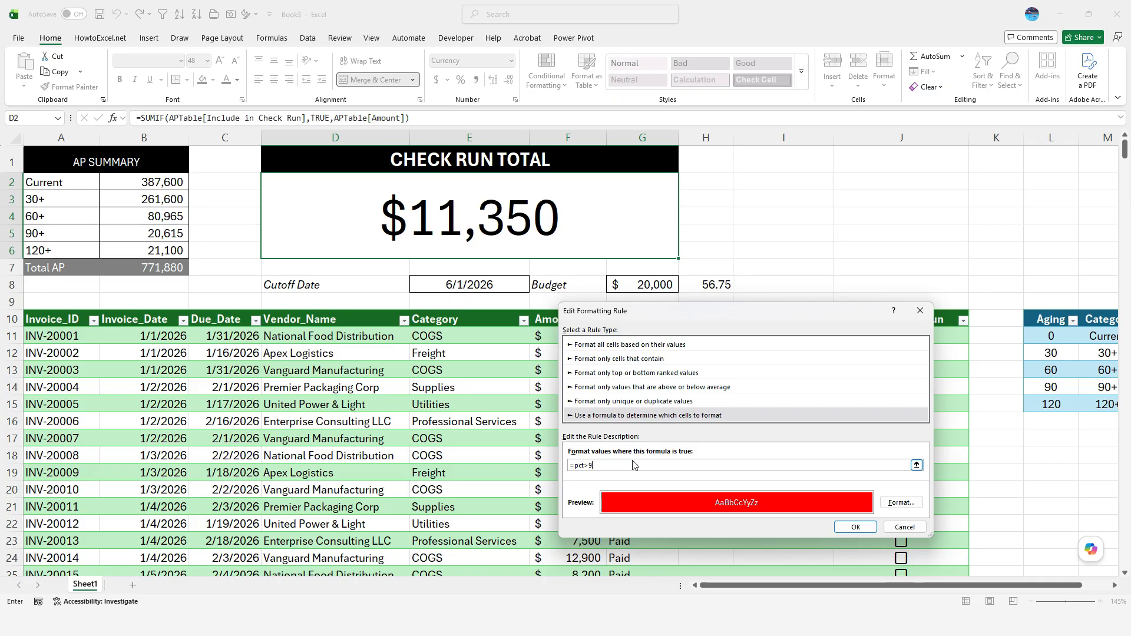
{"action": "left_click", "coordinate": [912, 497]}
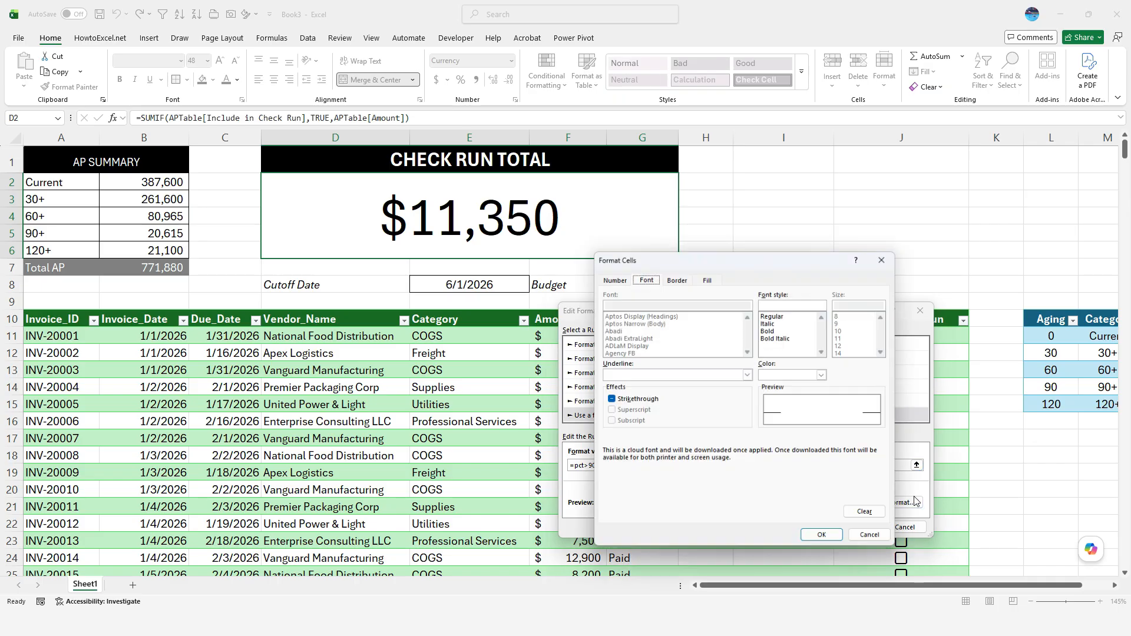
{"action": "left_click", "coordinate": [706, 277]}
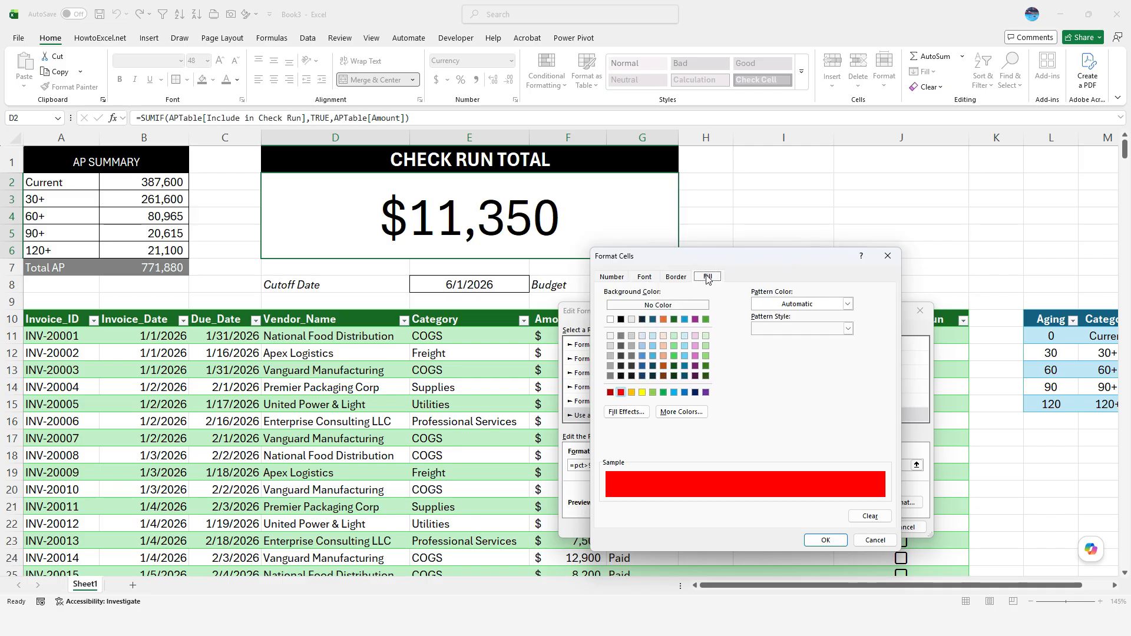
{"action": "left_click", "coordinate": [696, 414]}
{"action": "left_click", "coordinate": [731, 421]}
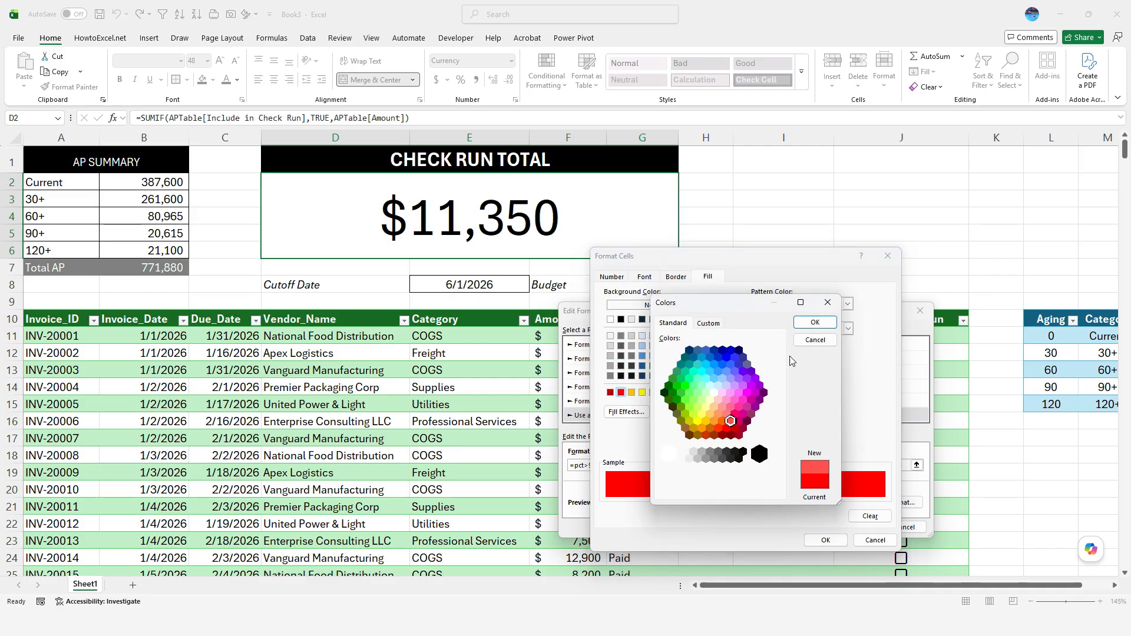
{"action": "left_click", "coordinate": [814, 322]}
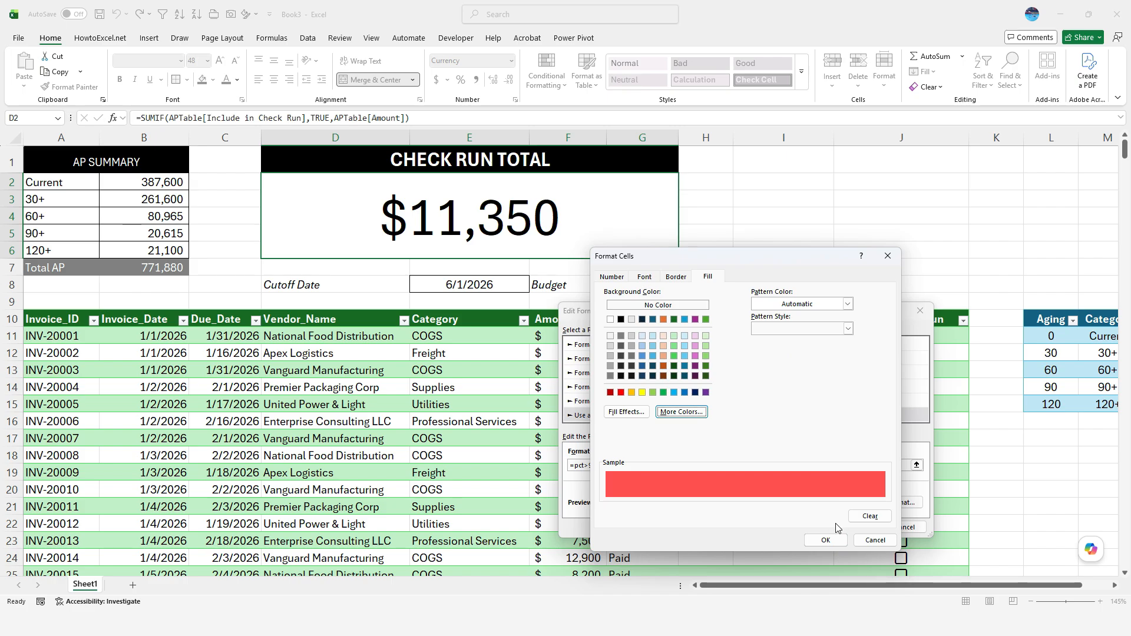
{"action": "left_click", "coordinate": [830, 539]}
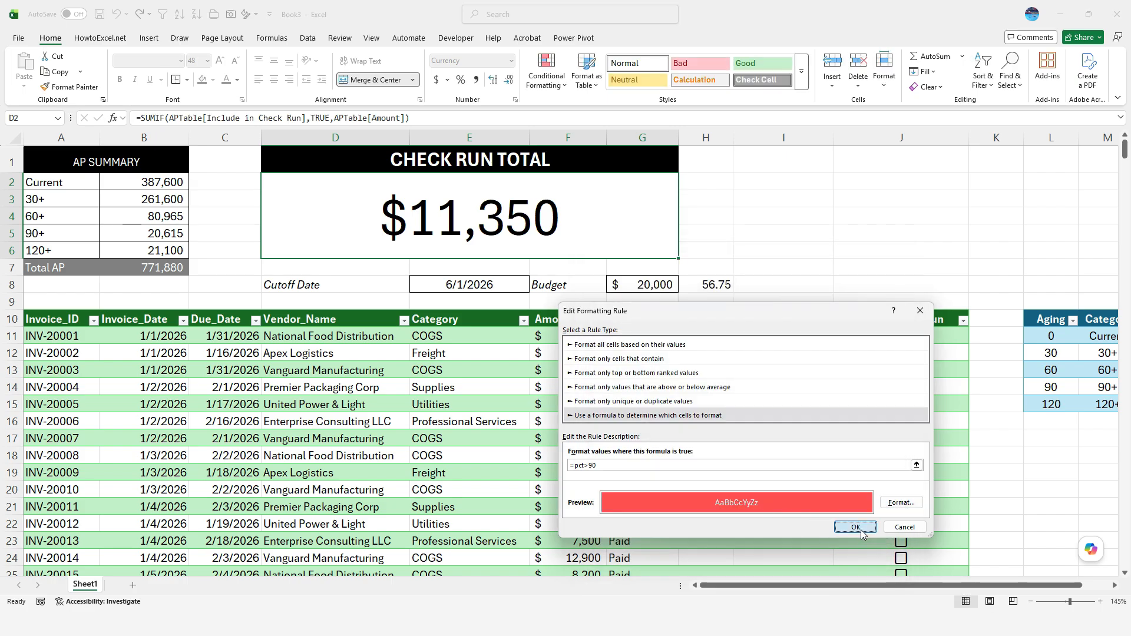
{"action": "left_click", "coordinate": [855, 527]}
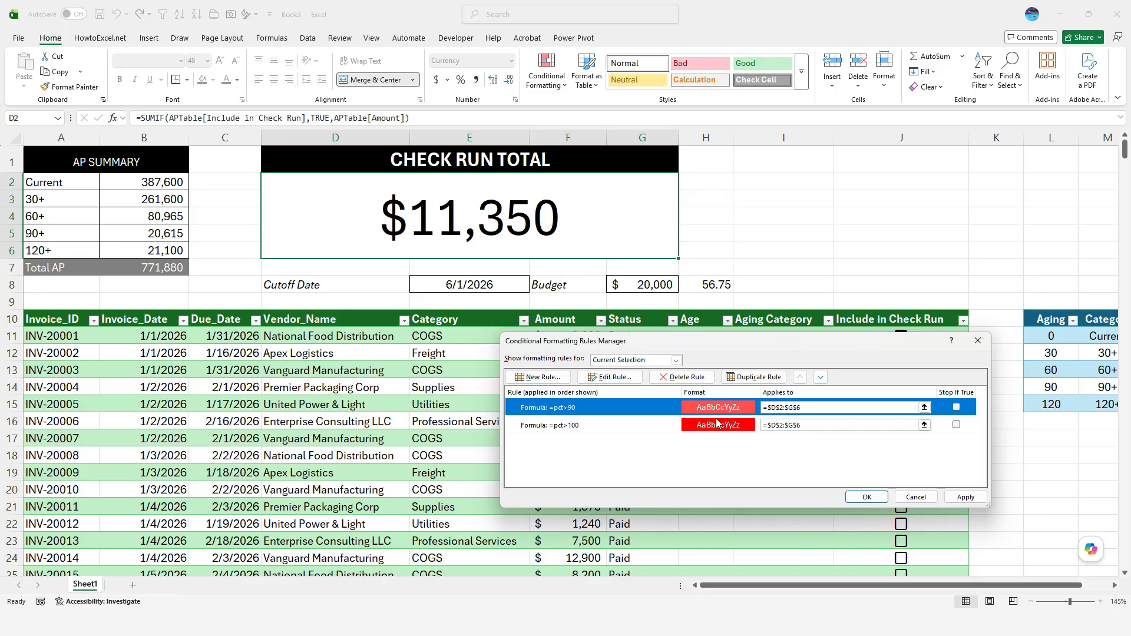
Duplicate the =pct>90 rule, setting the copy's formula to =pct>75 and its fill to gold
{"action": "left_click", "coordinate": [754, 377]}
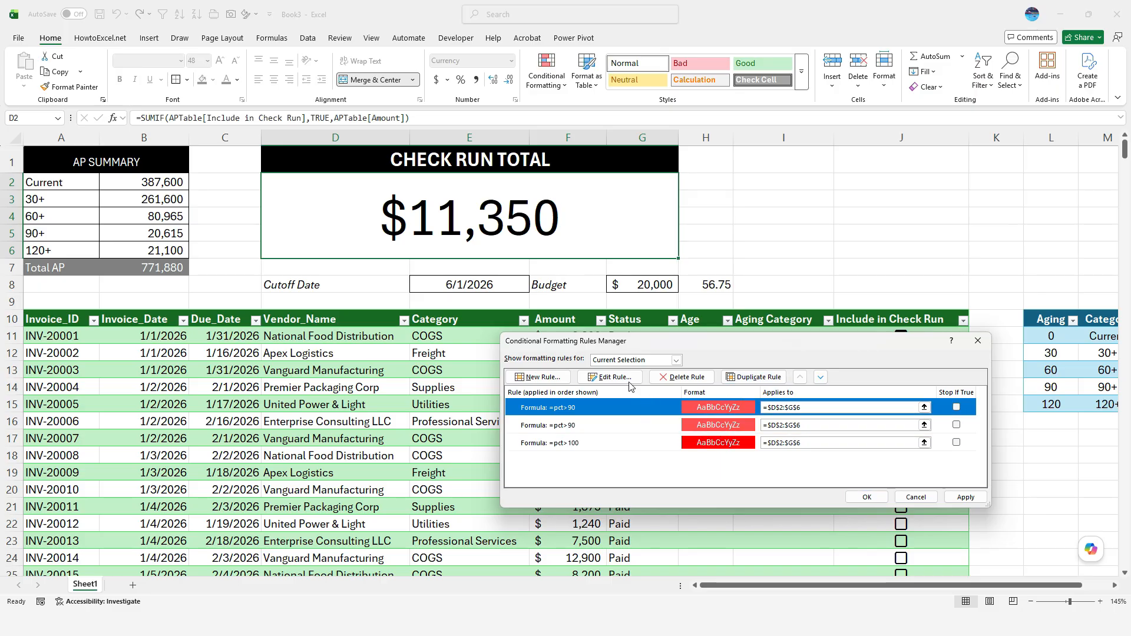
{"action": "left_click", "coordinate": [609, 377]}
{"action": "left_click", "coordinate": [633, 466]}
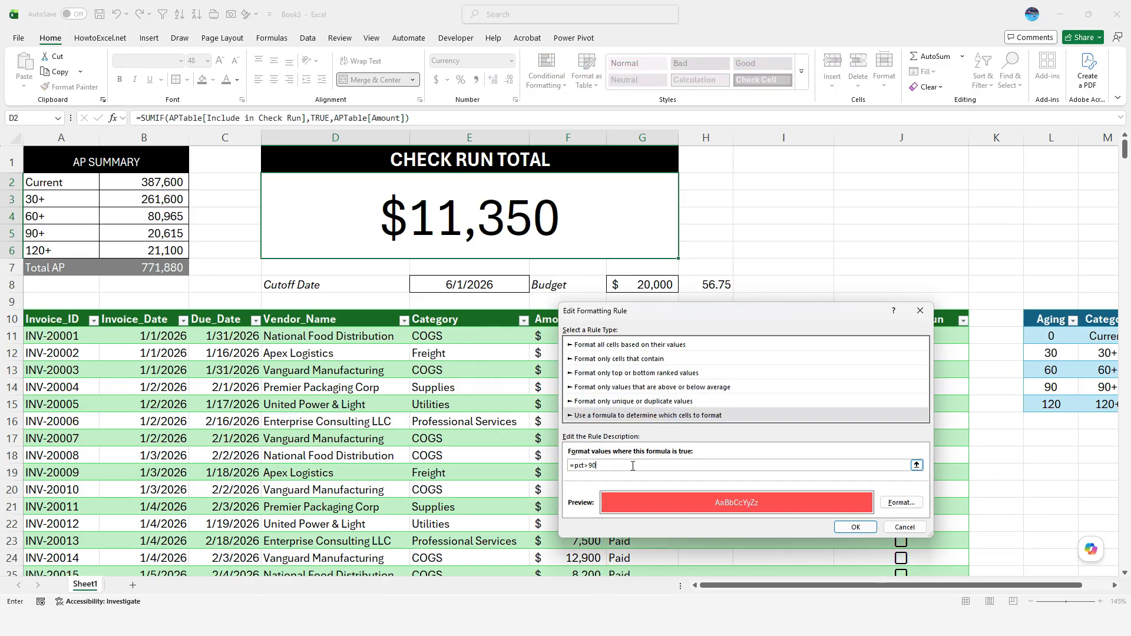
{"action": "key", "text": "BackSpace"}
{"action": "key", "text": "BackSpace"}
{"action": "type", "text": "7"}
{"action": "left_click", "coordinate": [901, 503]}
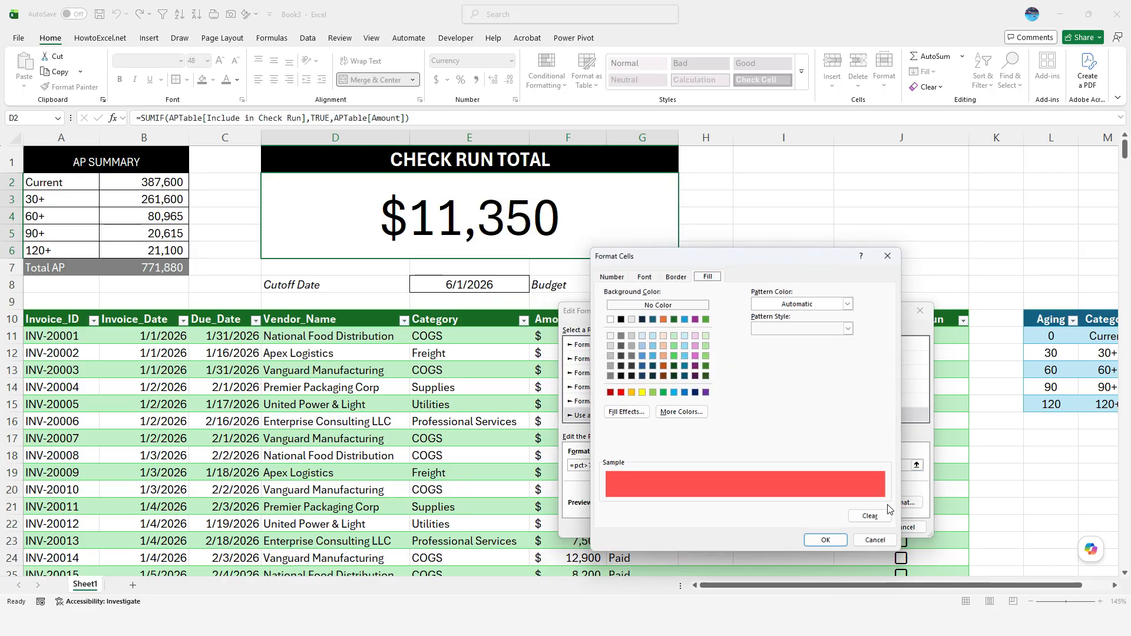
{"action": "left_click", "coordinate": [632, 392]}
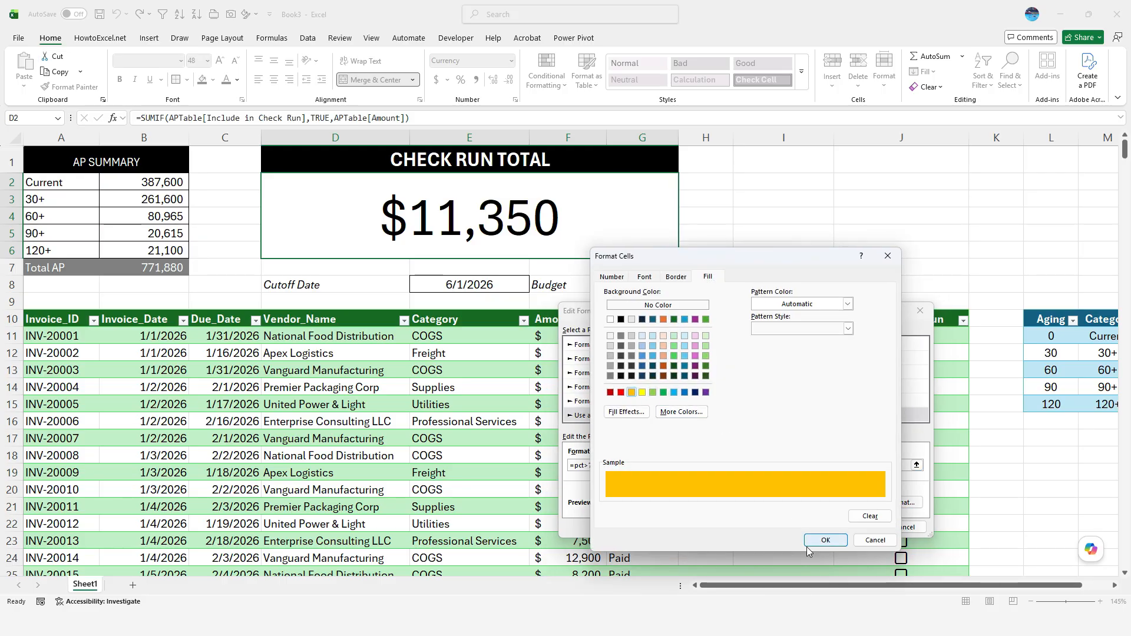
{"action": "left_click", "coordinate": [825, 540]}
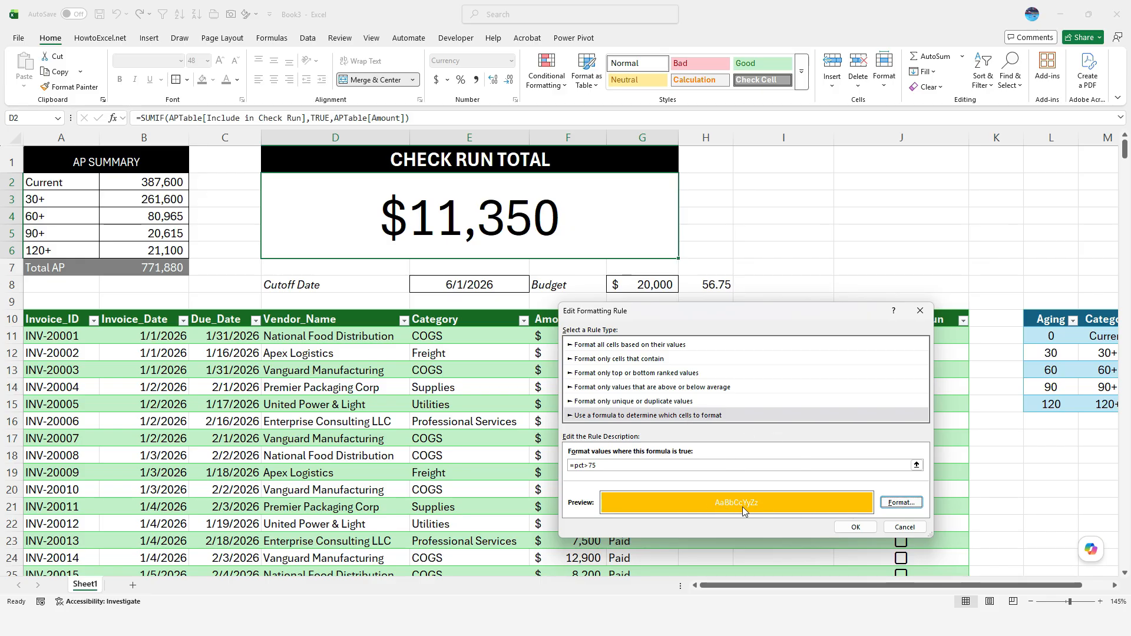
Set the font color of the =pct>75 rule to black and save the rule
{"action": "left_click", "coordinate": [900, 503]}
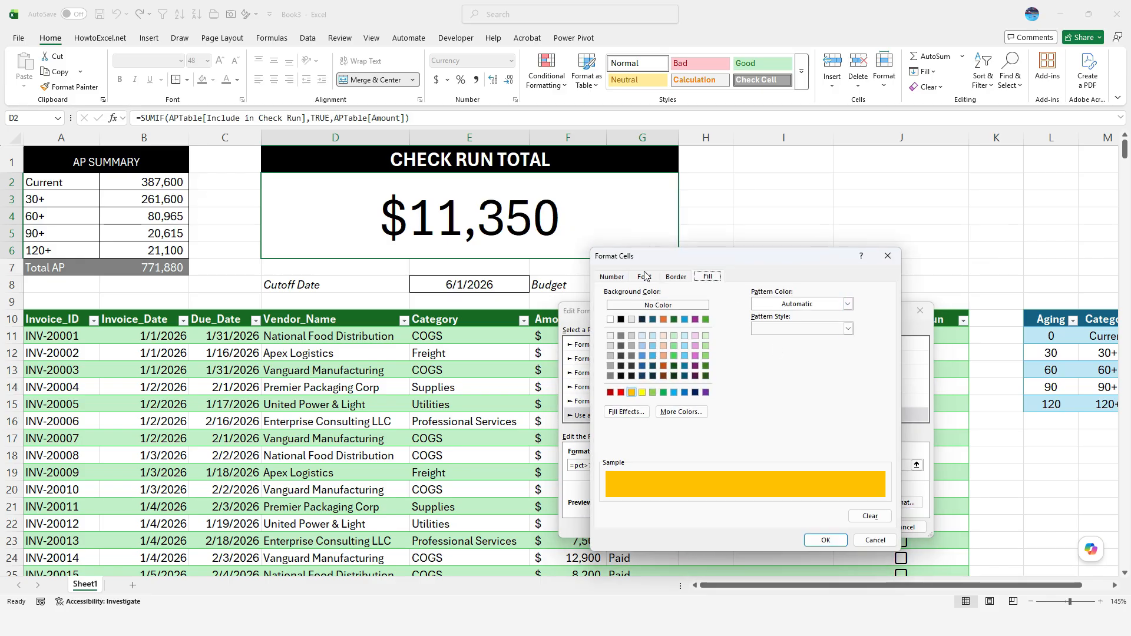
{"action": "left_click", "coordinate": [644, 277]}
{"action": "left_click", "coordinate": [811, 374]}
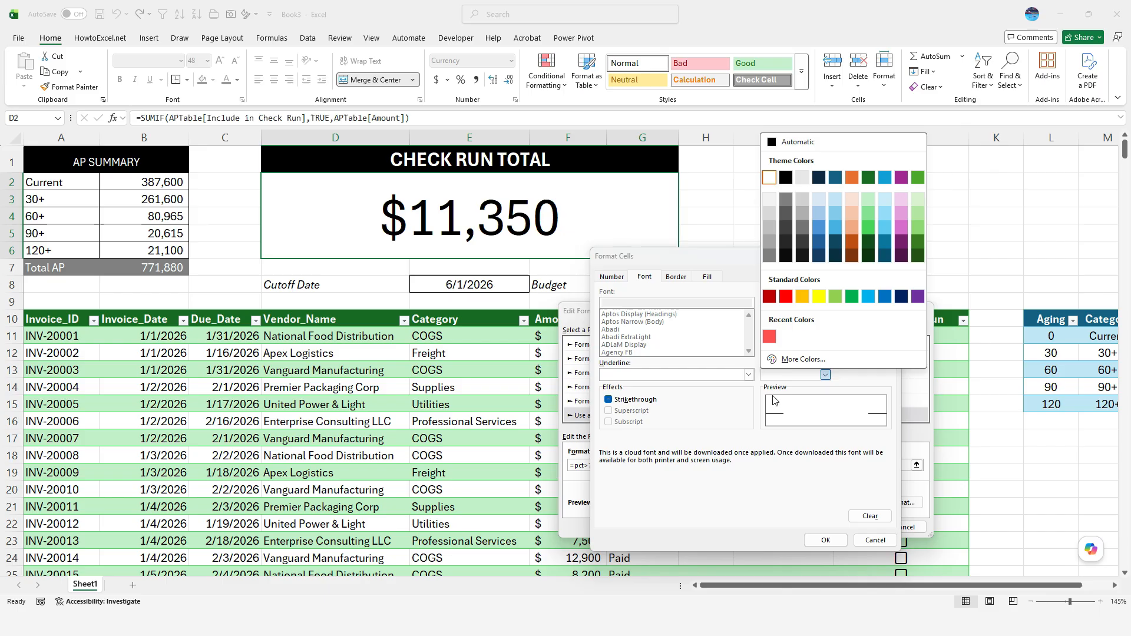
{"action": "left_click", "coordinate": [789, 179]}
{"action": "left_click", "coordinate": [833, 540]}
{"action": "left_click", "coordinate": [850, 523]}
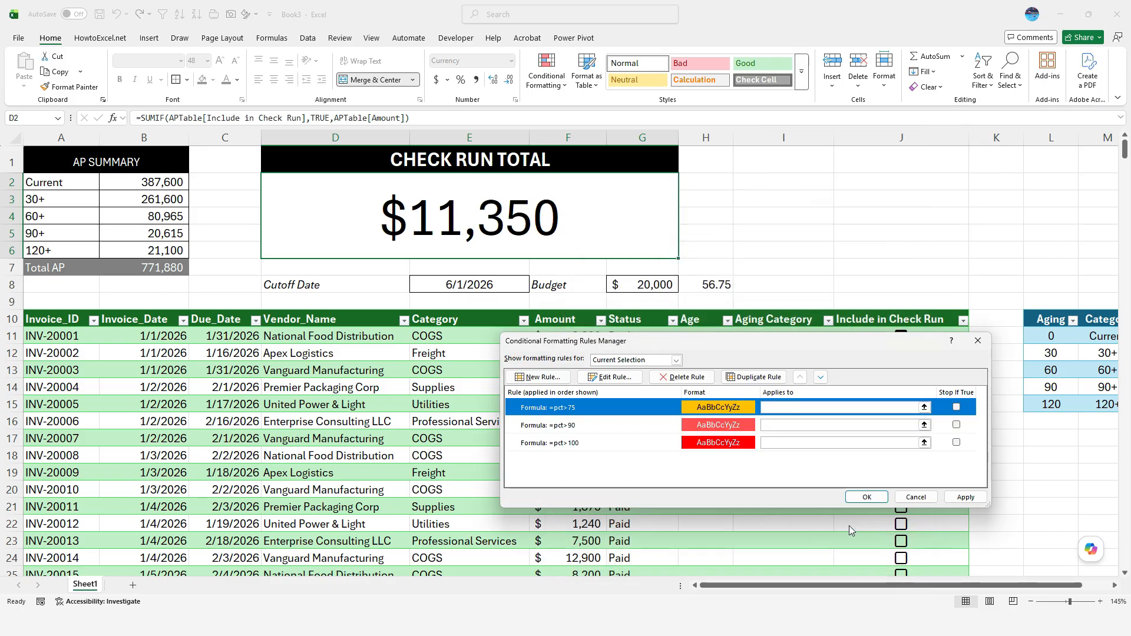
Duplicate the =pct>75 rule, setting the copy's formula to =pct>1 and its fill to standard green
{"action": "left_click", "coordinate": [754, 377]}
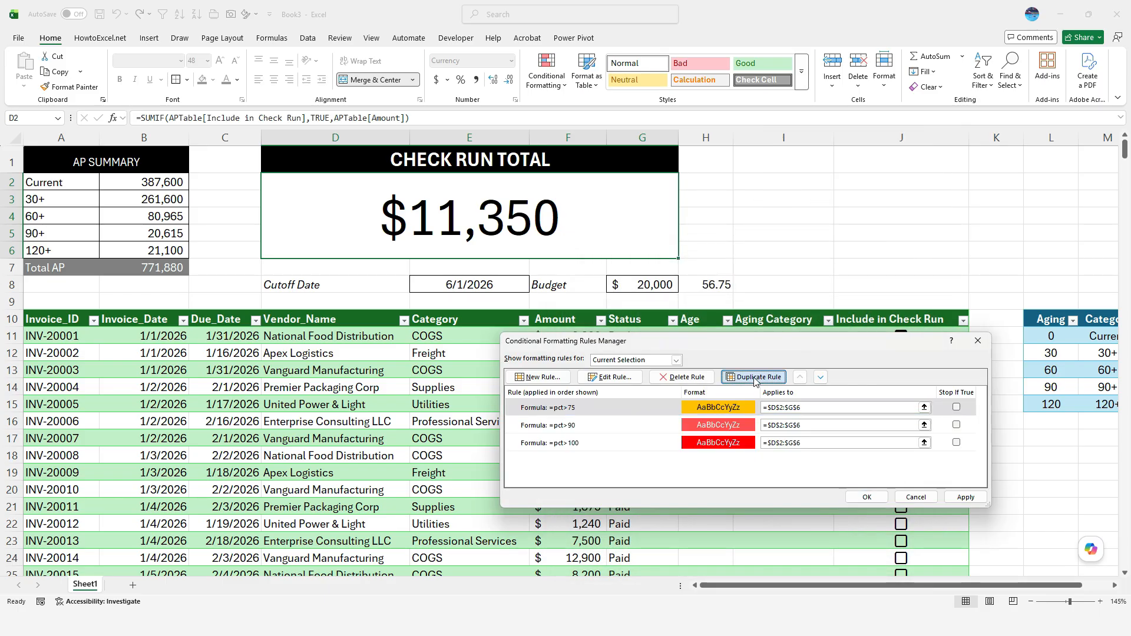
{"action": "left_click", "coordinate": [610, 376]}
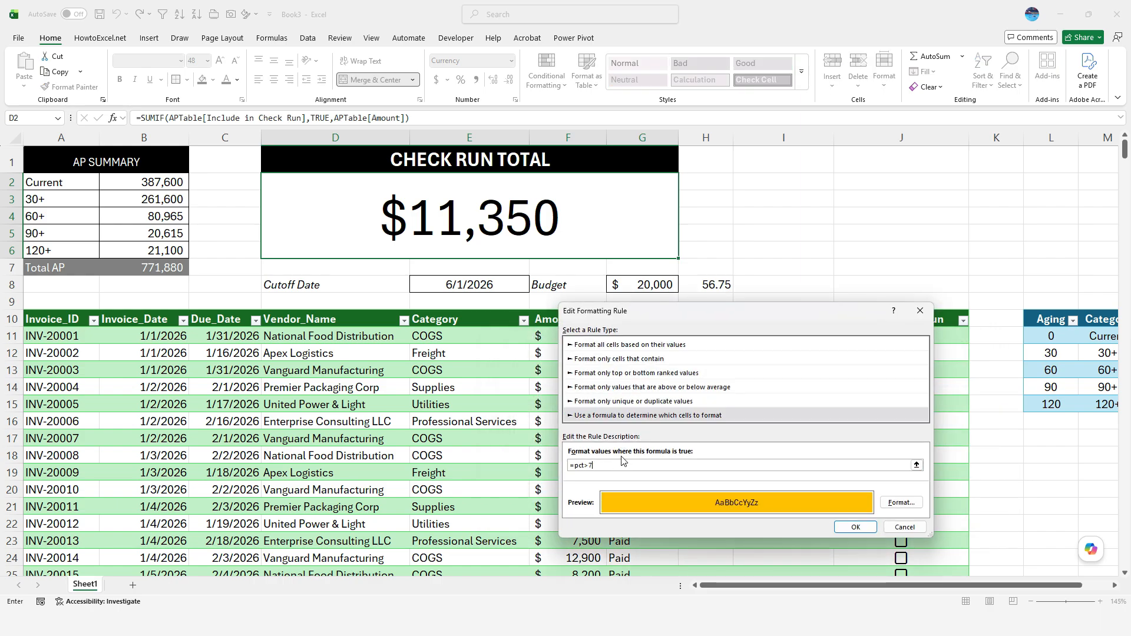
{"action": "left_click", "coordinate": [901, 503]}
{"action": "left_click", "coordinate": [707, 277]}
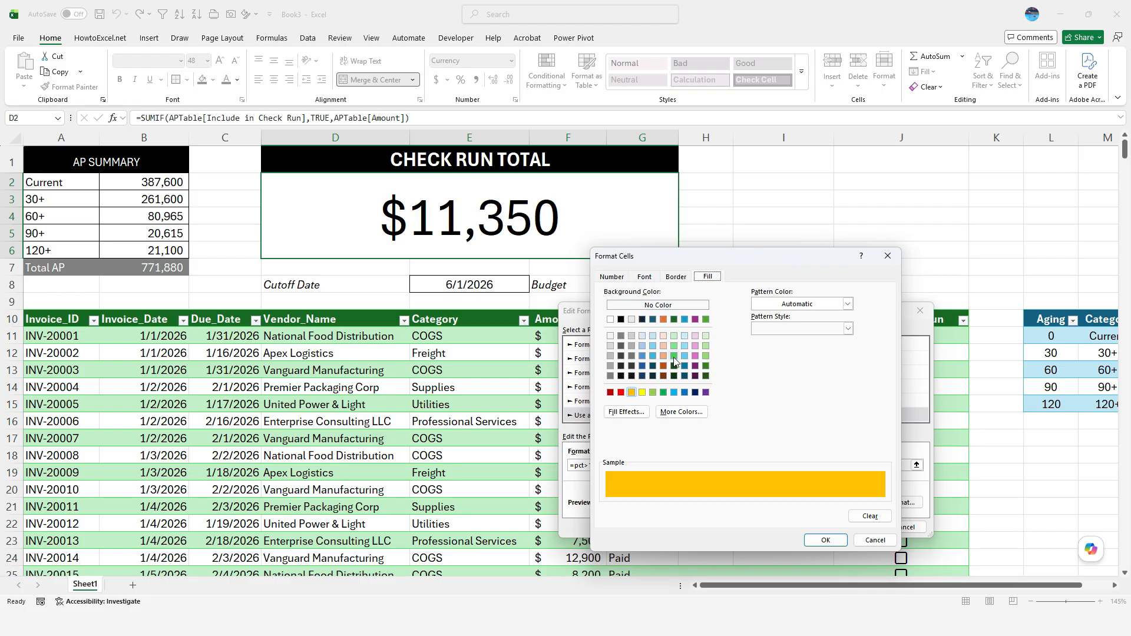
{"action": "left_click", "coordinate": [706, 365]}
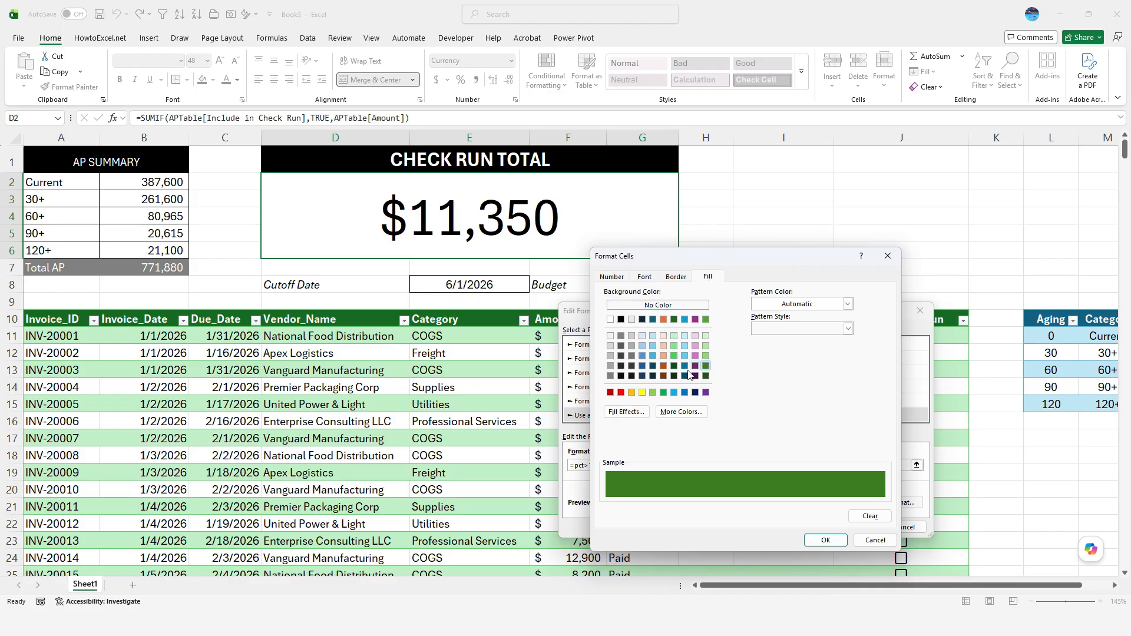
{"action": "left_click", "coordinate": [662, 393]}
Set the font color of the =pct>1 rule to white and save the rule
{"action": "left_click", "coordinate": [644, 277]}
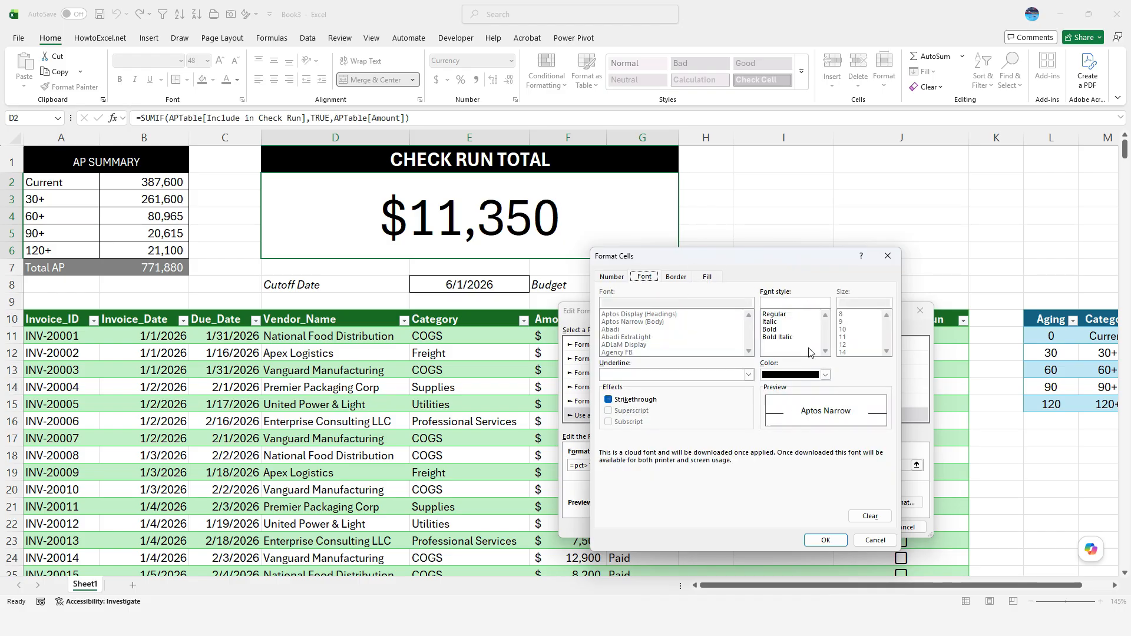
{"action": "left_click", "coordinate": [825, 374]}
{"action": "left_click", "coordinate": [771, 176]}
{"action": "left_click", "coordinate": [830, 539]}
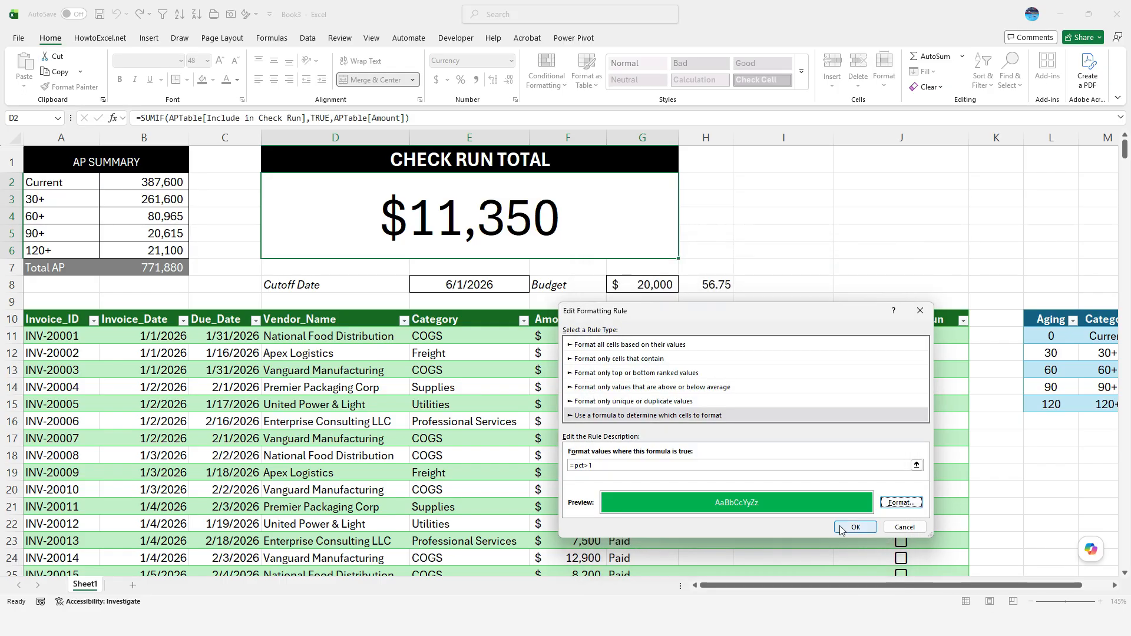
{"action": "left_click", "coordinate": [843, 527]}
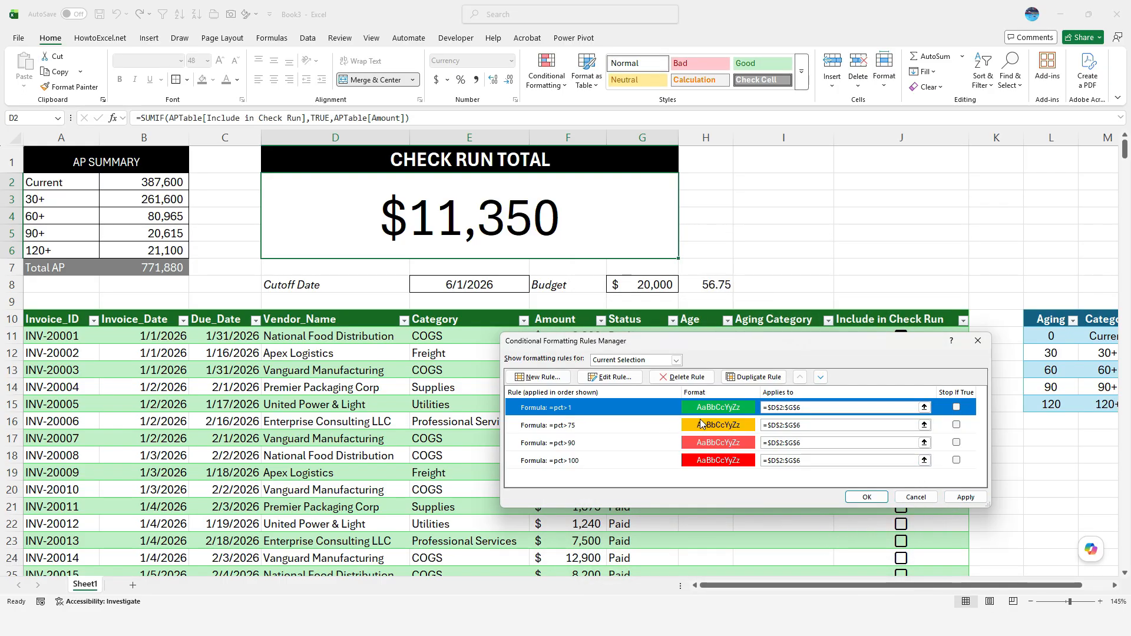
Reorder the conditional formatting rules to =pct>100, =pct>90, =pct>75 and =pct>1 from first to last, and apply them
{"action": "left_click", "coordinate": [654, 424]}
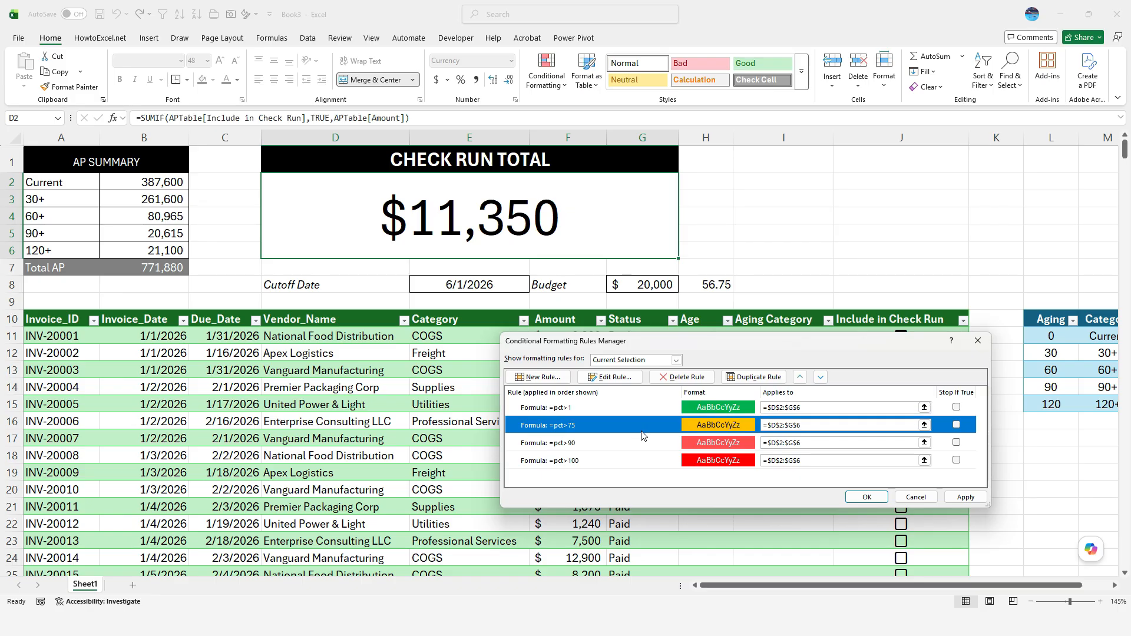
{"action": "left_click", "coordinate": [641, 443]}
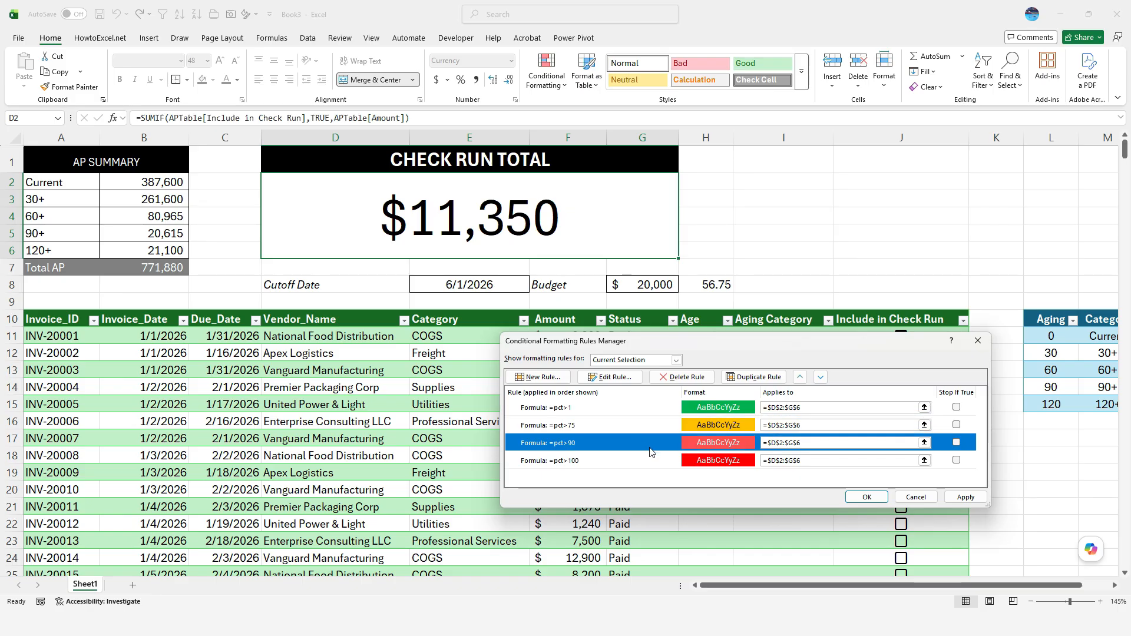
{"action": "left_click", "coordinate": [651, 465]}
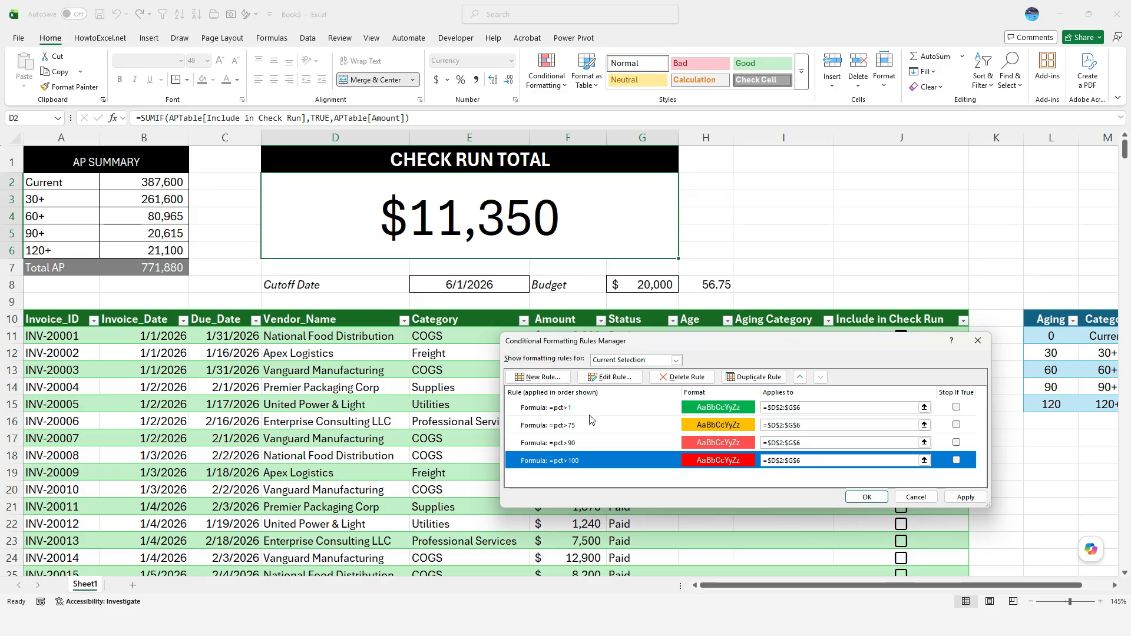
{"action": "left_click", "coordinate": [801, 378]}
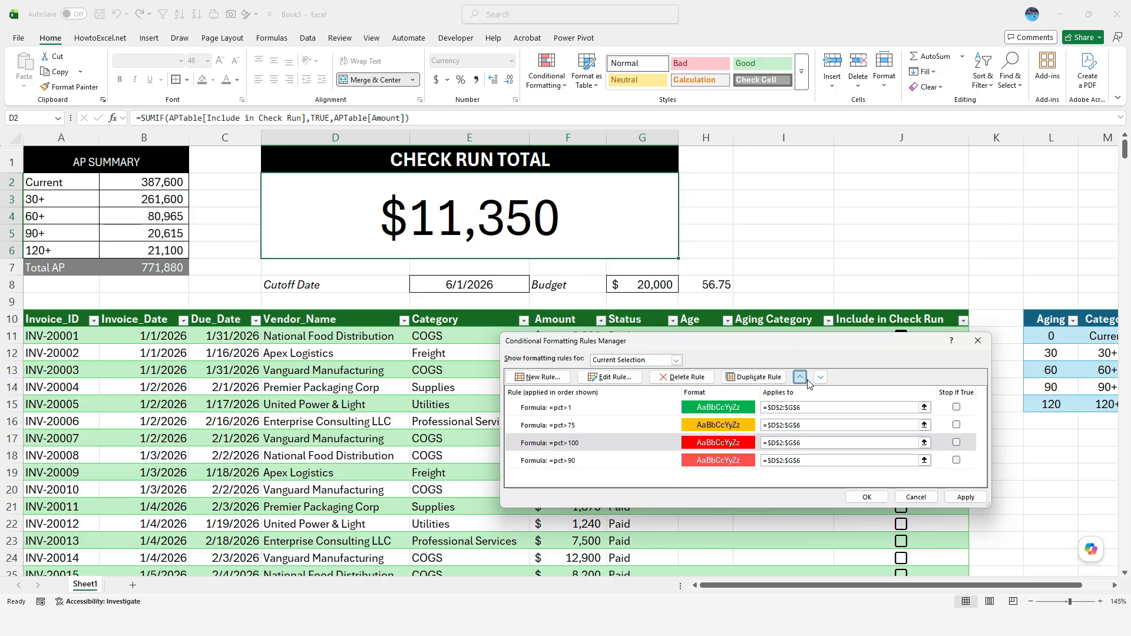
{"action": "left_click", "coordinate": [801, 378]}
{"action": "left_click", "coordinate": [802, 379]}
{"action": "left_click", "coordinate": [716, 462]}
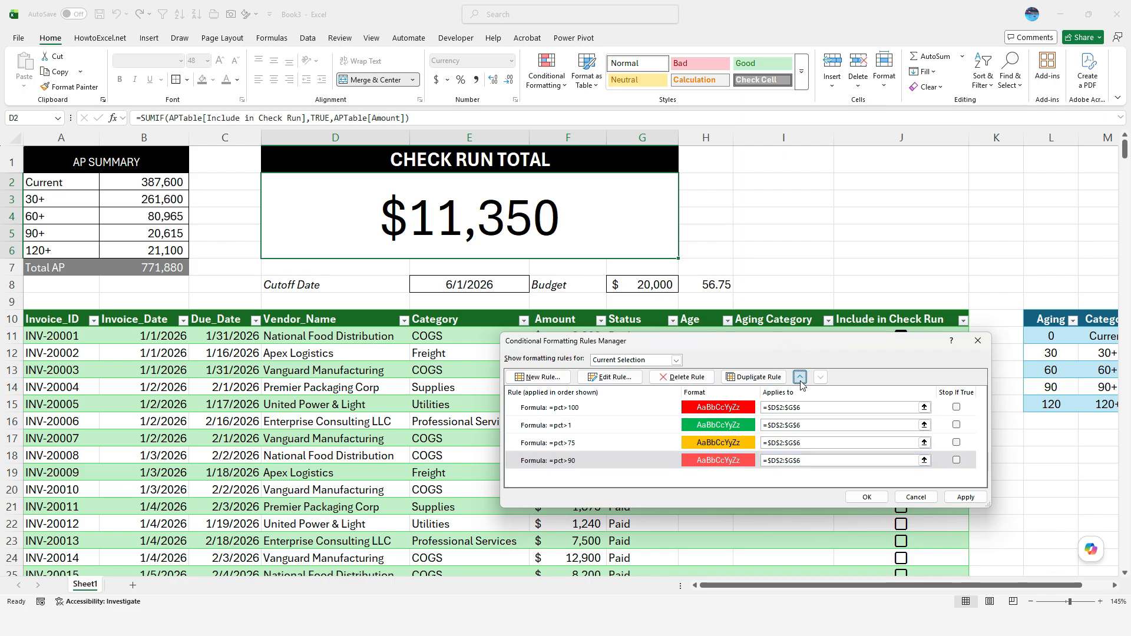
{"action": "left_click", "coordinate": [800, 377]}
{"action": "left_click", "coordinate": [738, 443]}
{"action": "left_click", "coordinate": [819, 378]}
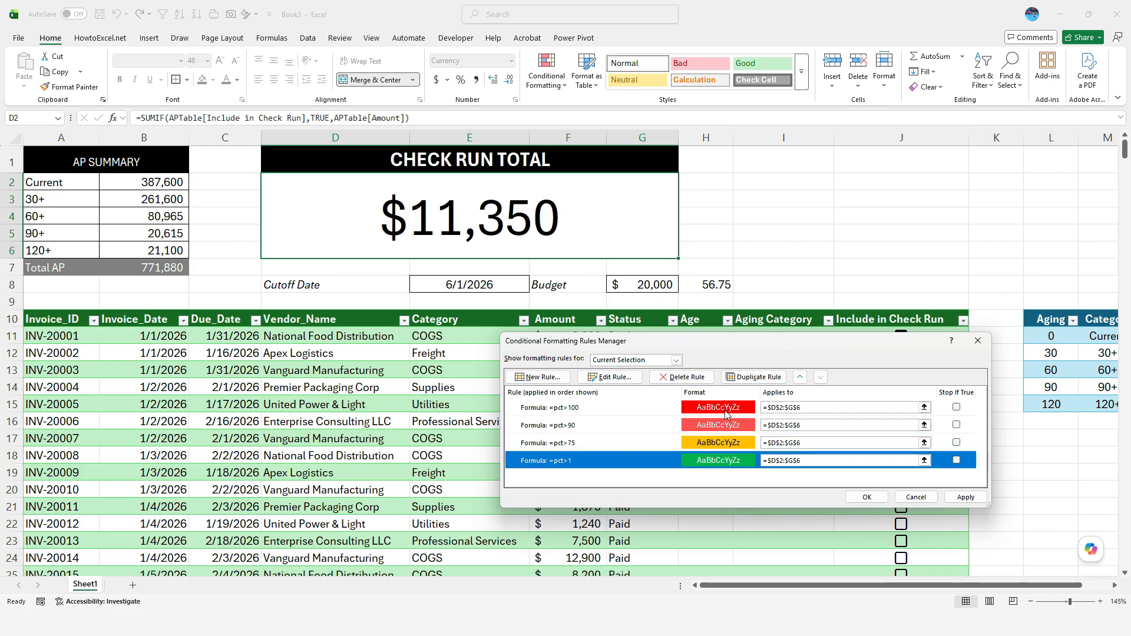
{"action": "left_click", "coordinate": [966, 497]}
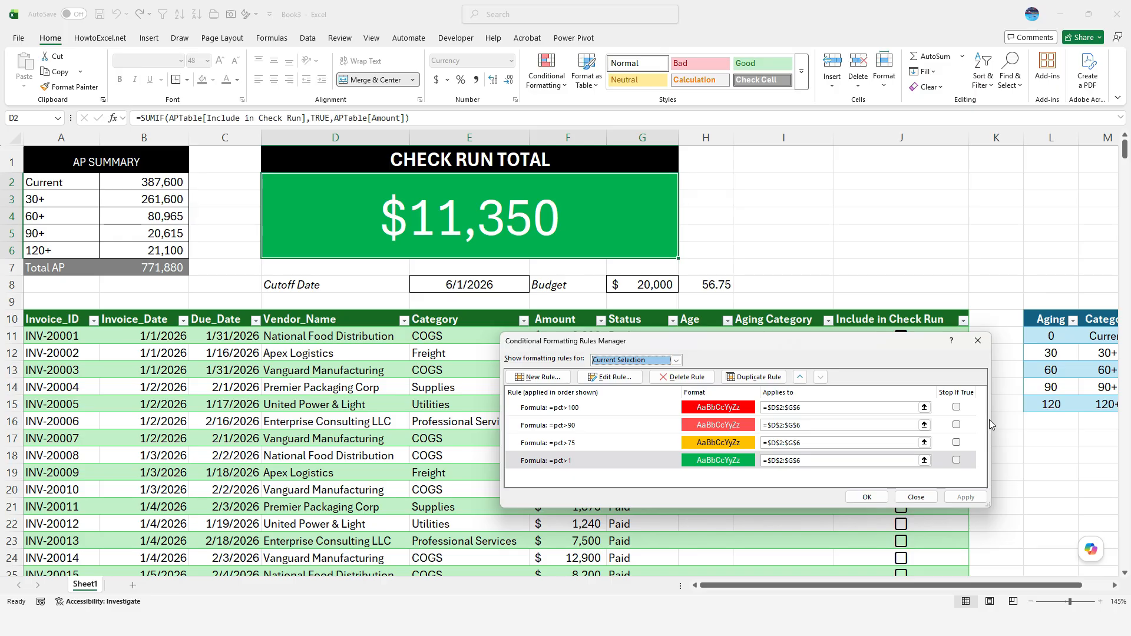
Enable Stop If True for all four check run total rules, apply the change and close the rules manager
{"action": "left_click", "coordinate": [956, 407]}
{"action": "left_click", "coordinate": [956, 425]}
{"action": "left_click", "coordinate": [956, 443]}
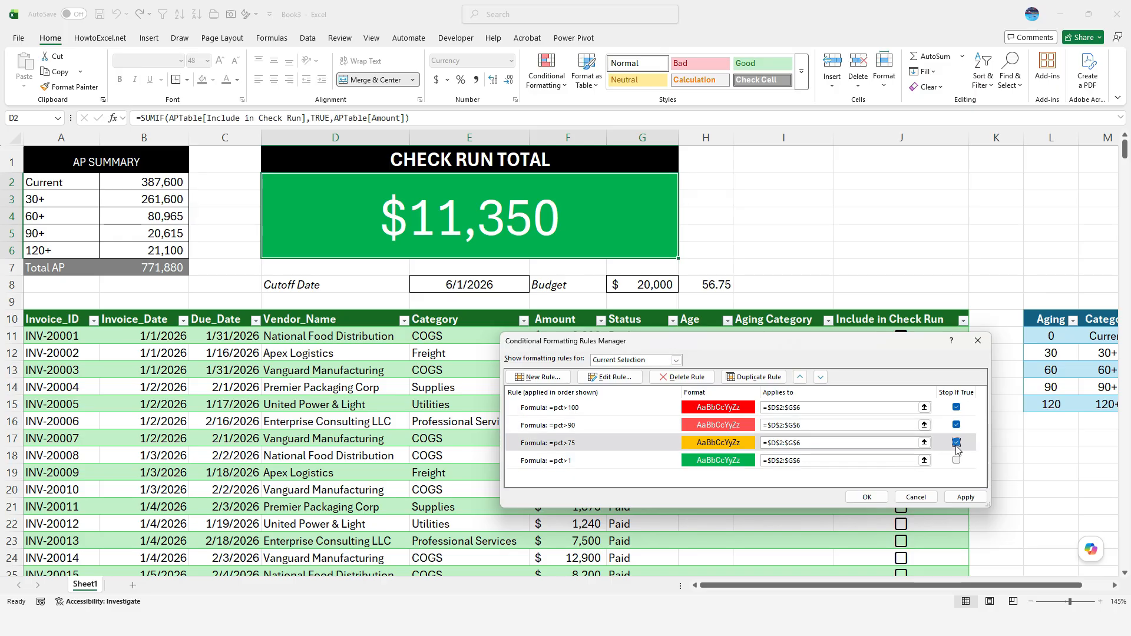
{"action": "left_click", "coordinate": [956, 460]}
{"action": "left_click", "coordinate": [966, 497]}
{"action": "left_click", "coordinate": [867, 497]}
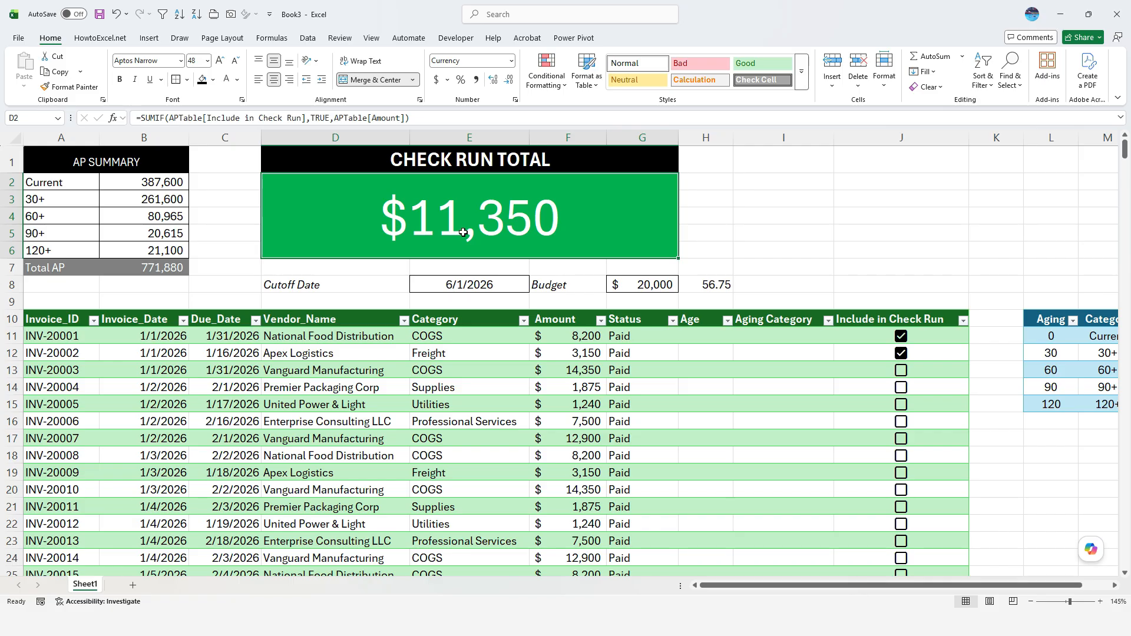
Test the color coding by including rows 14, 15, 21 and 22 in the check run and toggling row 19 on and off
{"action": "left_click", "coordinate": [716, 281]}
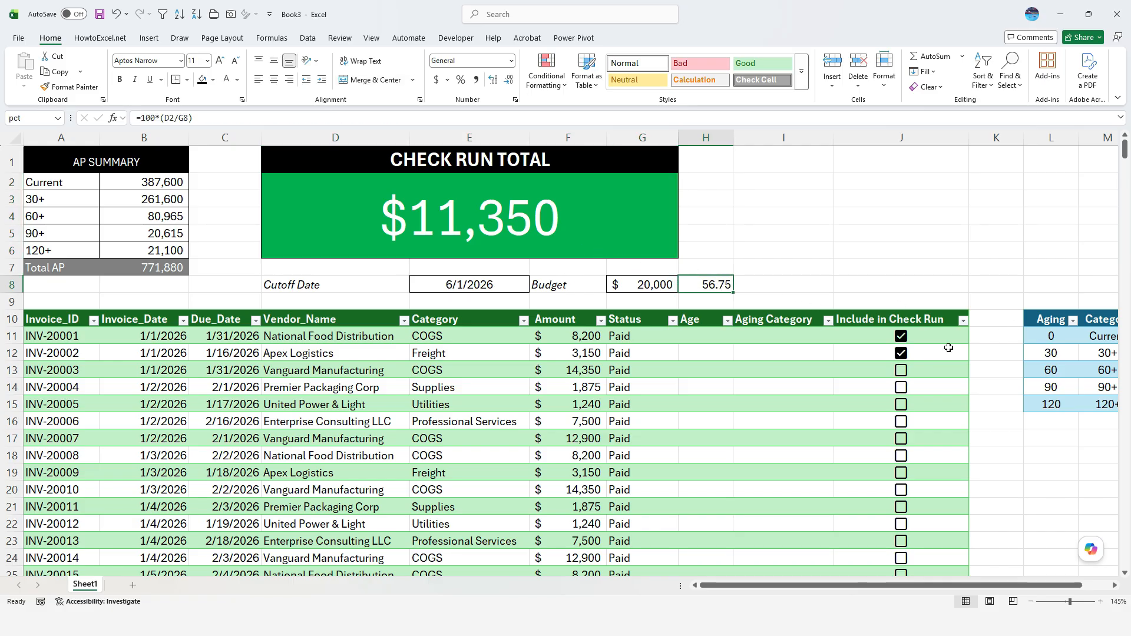
{"action": "left_click", "coordinate": [902, 391]}
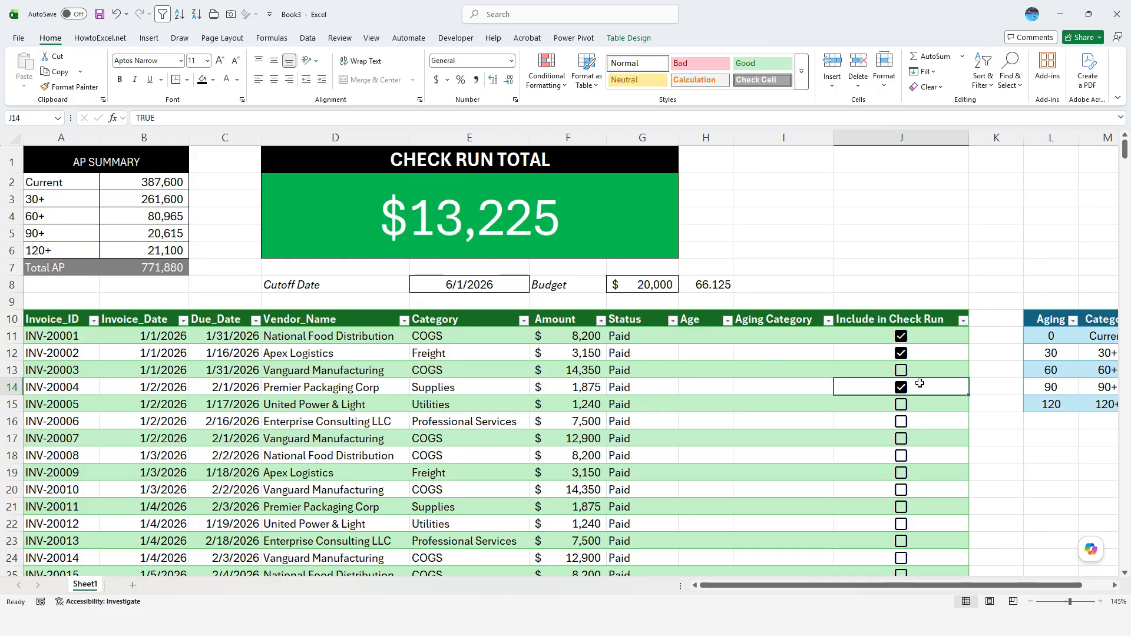
{"action": "left_click", "coordinate": [902, 405]}
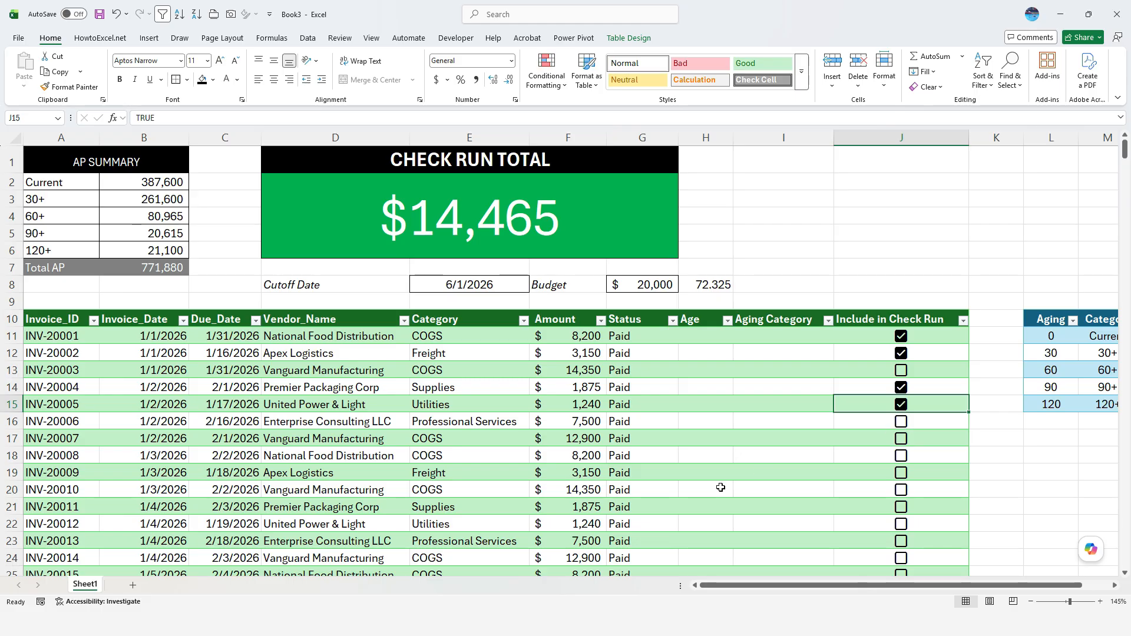
{"action": "left_click", "coordinate": [901, 512]}
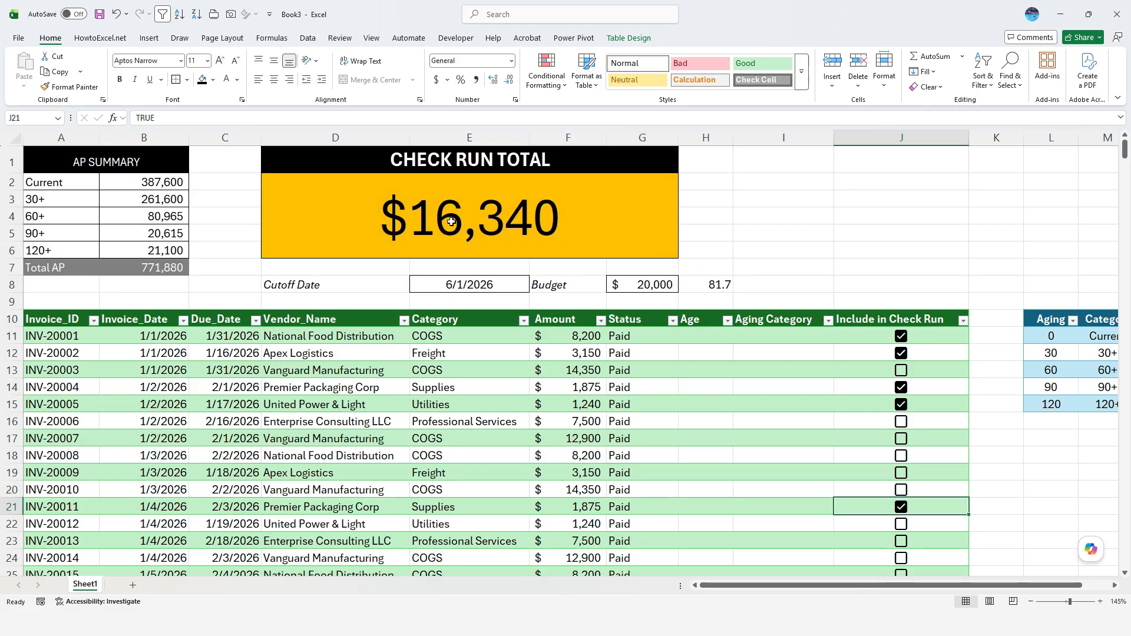
{"action": "left_click", "coordinate": [903, 528]}
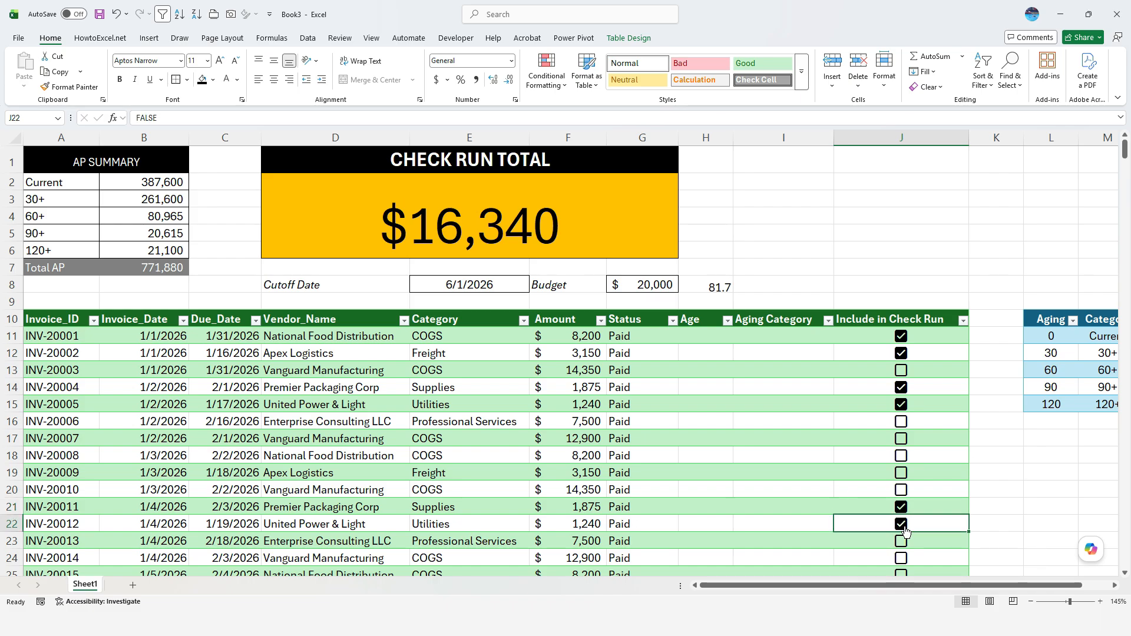
{"action": "left_click", "coordinate": [905, 473]}
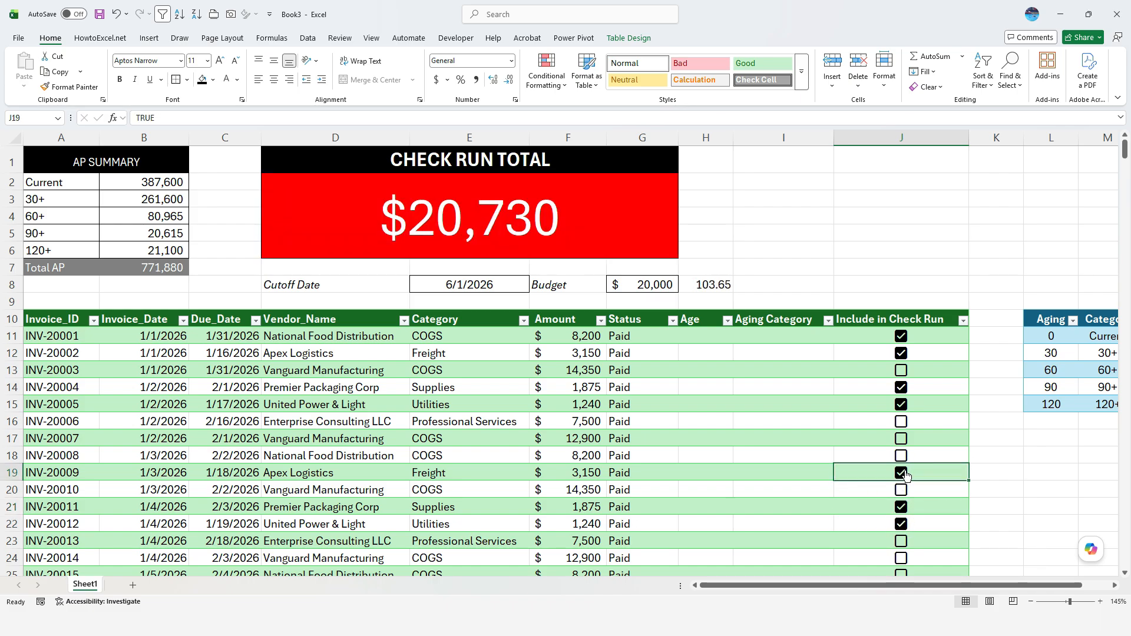
{"action": "left_click", "coordinate": [905, 475]}
Test the color coding further by including row 29 in the check run and removing row 14
{"action": "scroll", "coordinate": [907, 480], "scroll_direction": "down", "scroll_amount": 3}
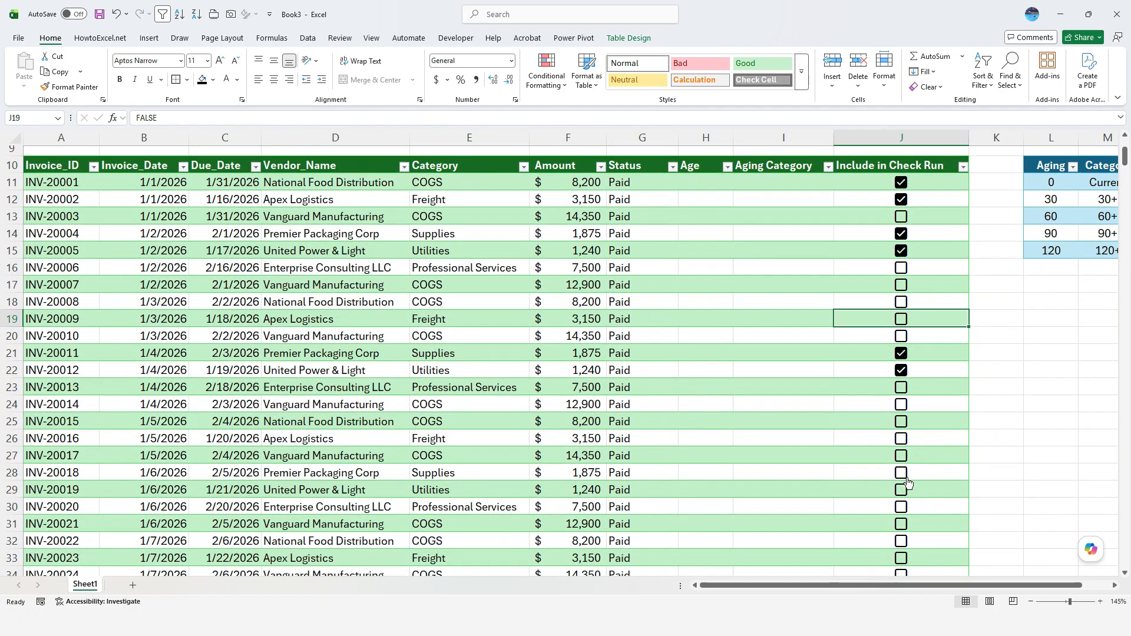
{"action": "left_click", "coordinate": [902, 489]}
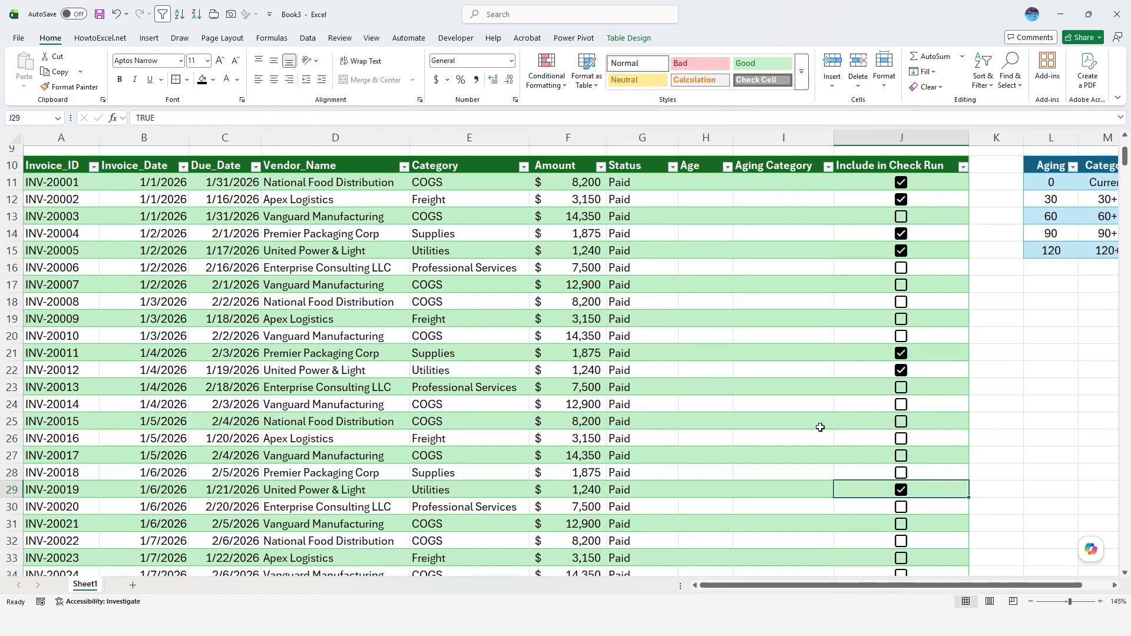
{"action": "scroll", "coordinate": [819, 426], "scroll_direction": "up", "scroll_amount": 3}
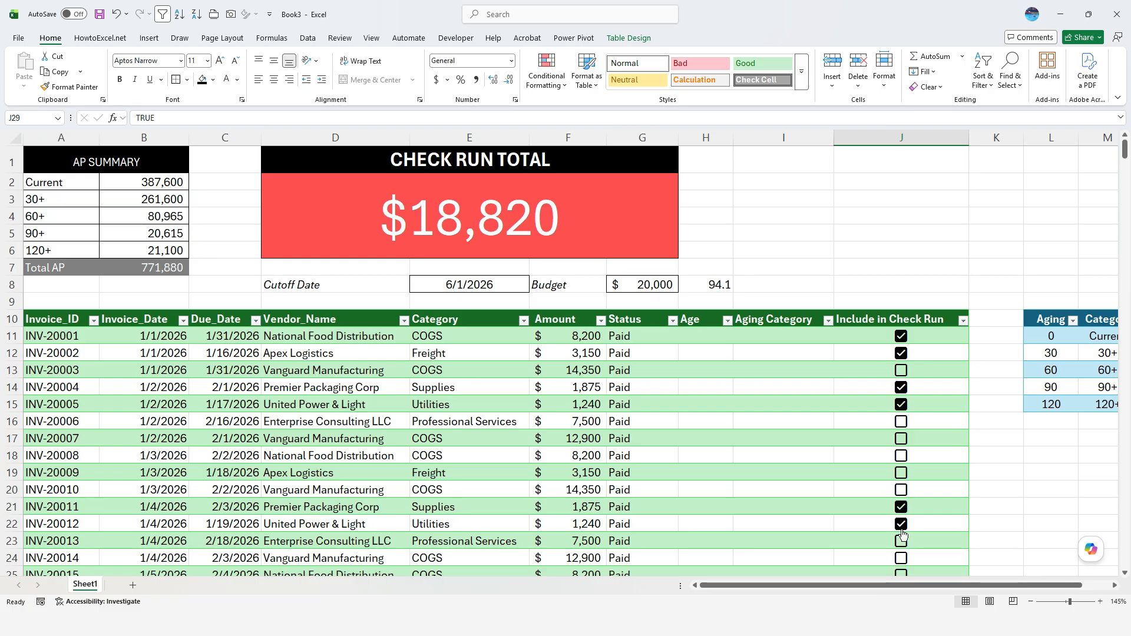
{"action": "left_click", "coordinate": [900, 387]}
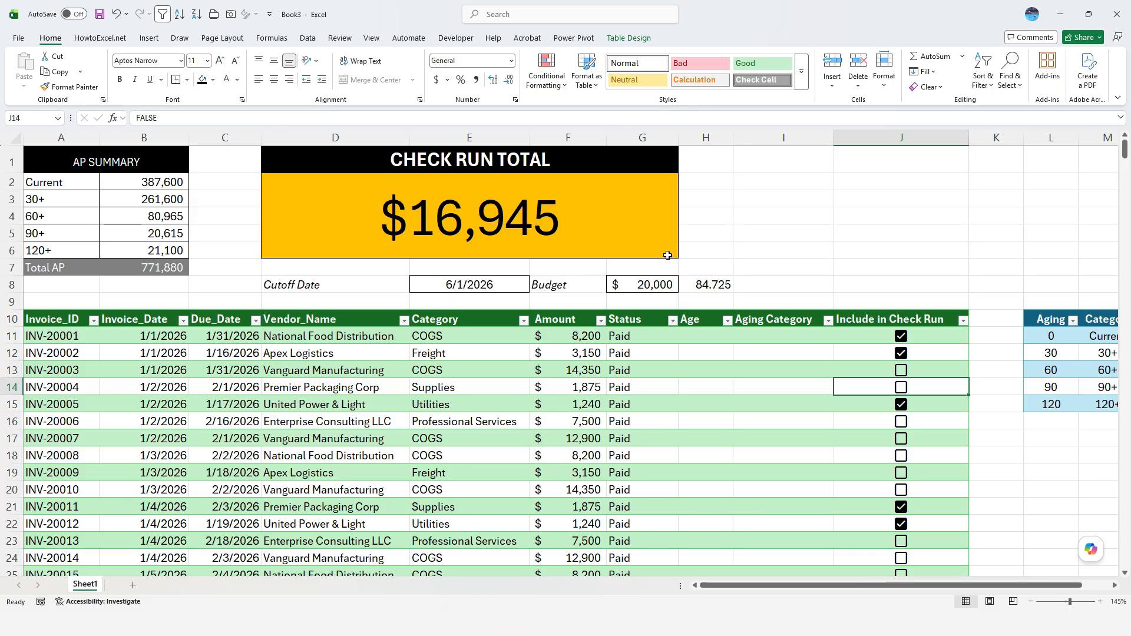
Set the font color of the budget percentage in cell H8 to white
{"action": "left_click", "coordinate": [728, 286]}
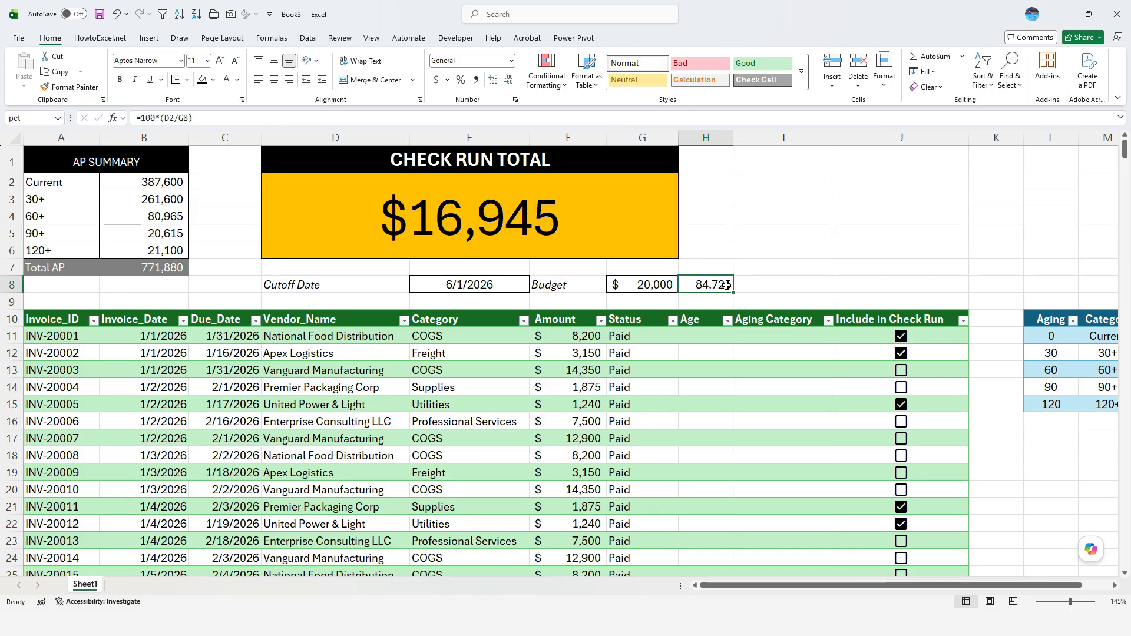
{"action": "left_click", "coordinate": [227, 83]}
Clear the remaining Include in Check Run checkboxes in rows 11, 12, 15, 21, 22 and 29
{"action": "left_click", "coordinate": [901, 337]}
{"action": "left_click", "coordinate": [900, 352]}
{"action": "left_click", "coordinate": [902, 404]}
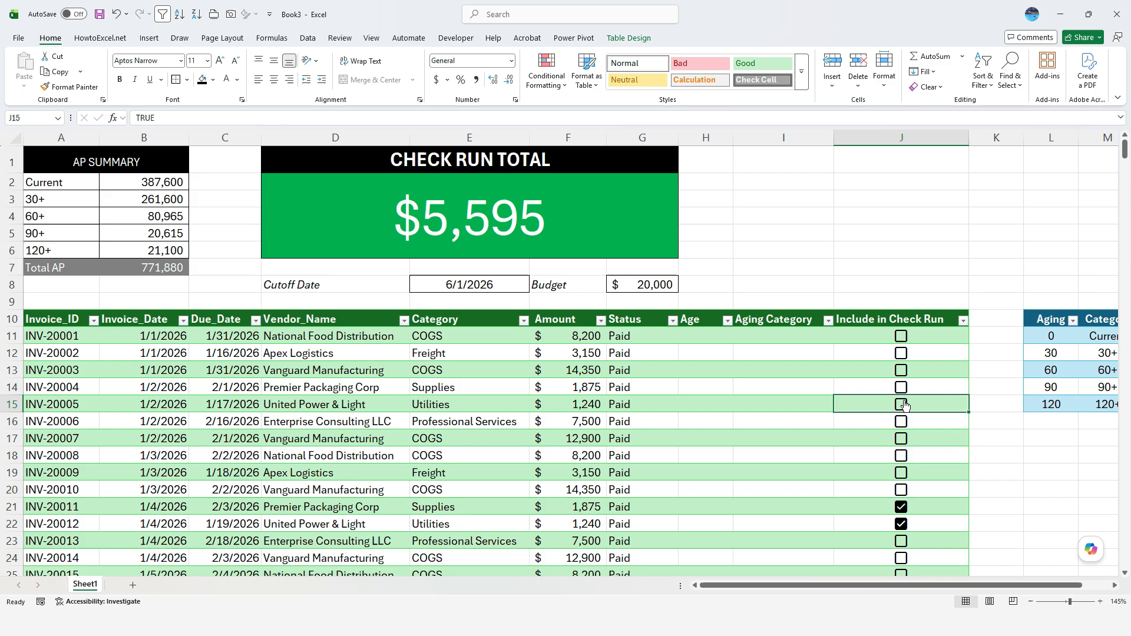
{"action": "left_click", "coordinate": [902, 511]}
{"action": "left_click", "coordinate": [903, 528]}
{"action": "left_click", "coordinate": [902, 510]}
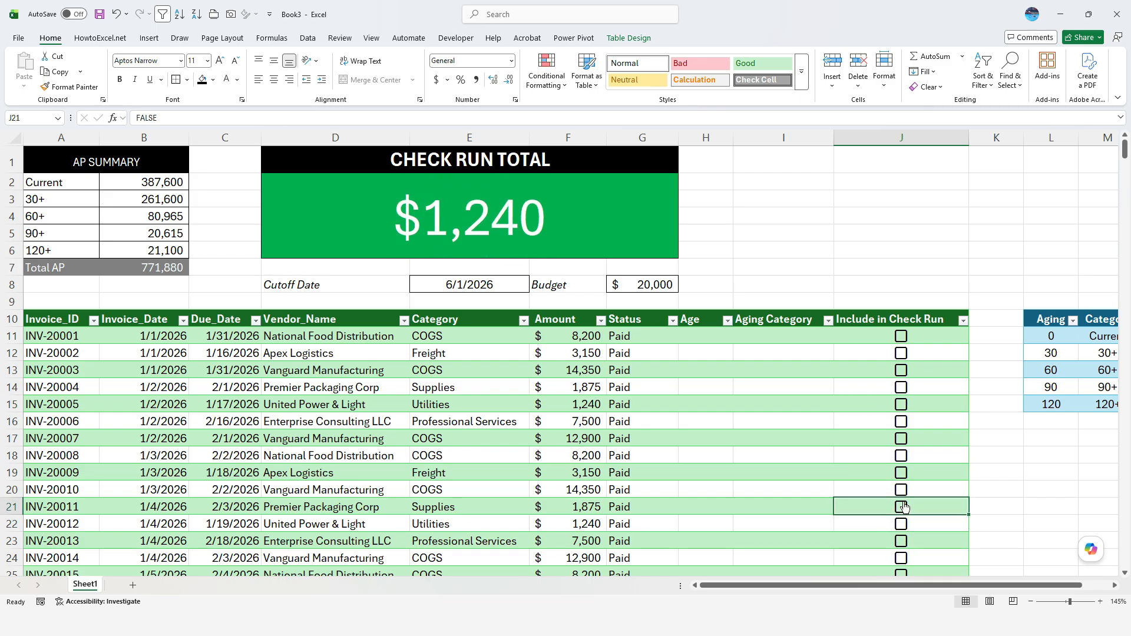
{"action": "scroll", "coordinate": [908, 460], "scroll_direction": "down", "scroll_amount": 3}
{"action": "left_click", "coordinate": [902, 491]}
{"action": "scroll", "coordinate": [824, 376], "scroll_direction": "up", "scroll_amount": 3}
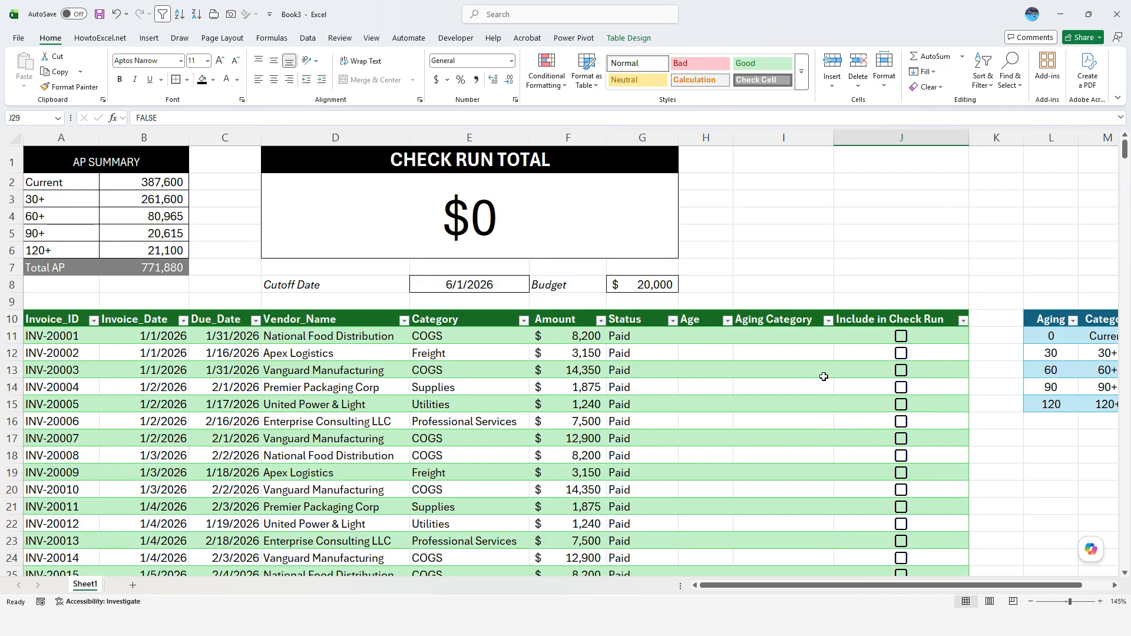
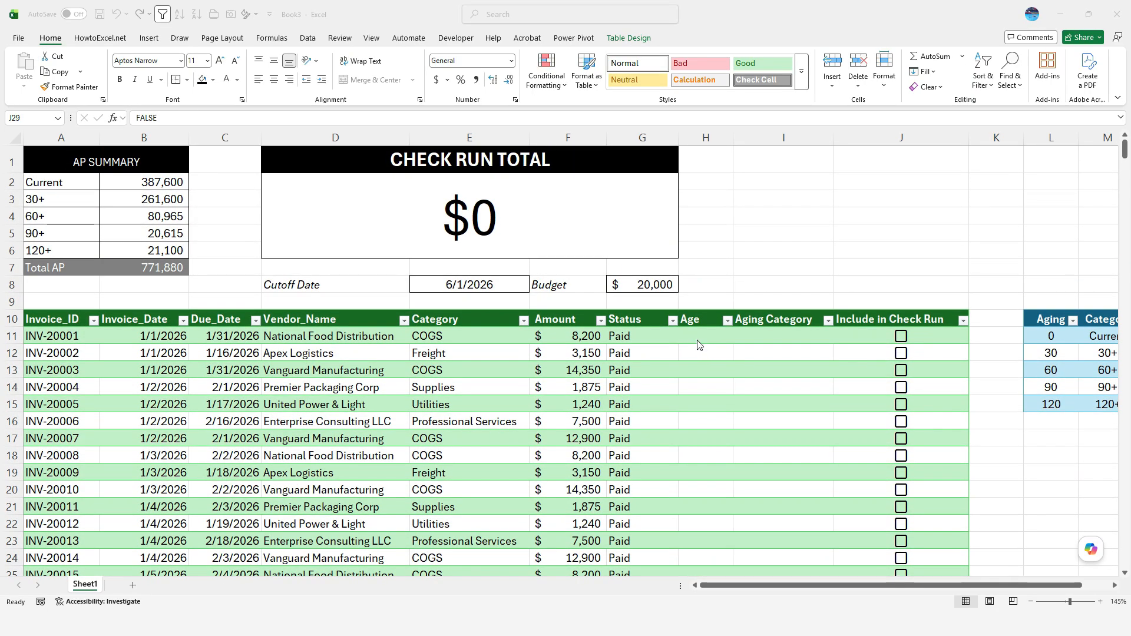
Insert slicers for the invoice table's Vendor_Name, Aging Category and Include in Check Run fields
{"action": "left_click", "coordinate": [696, 340]}
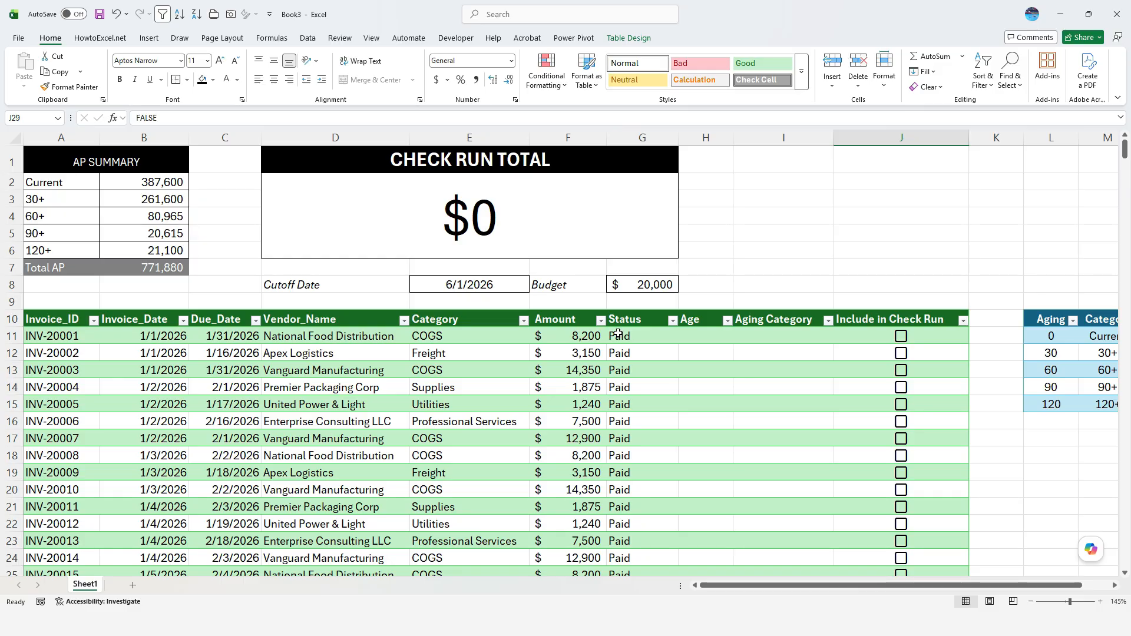
{"action": "left_click", "coordinate": [493, 341]}
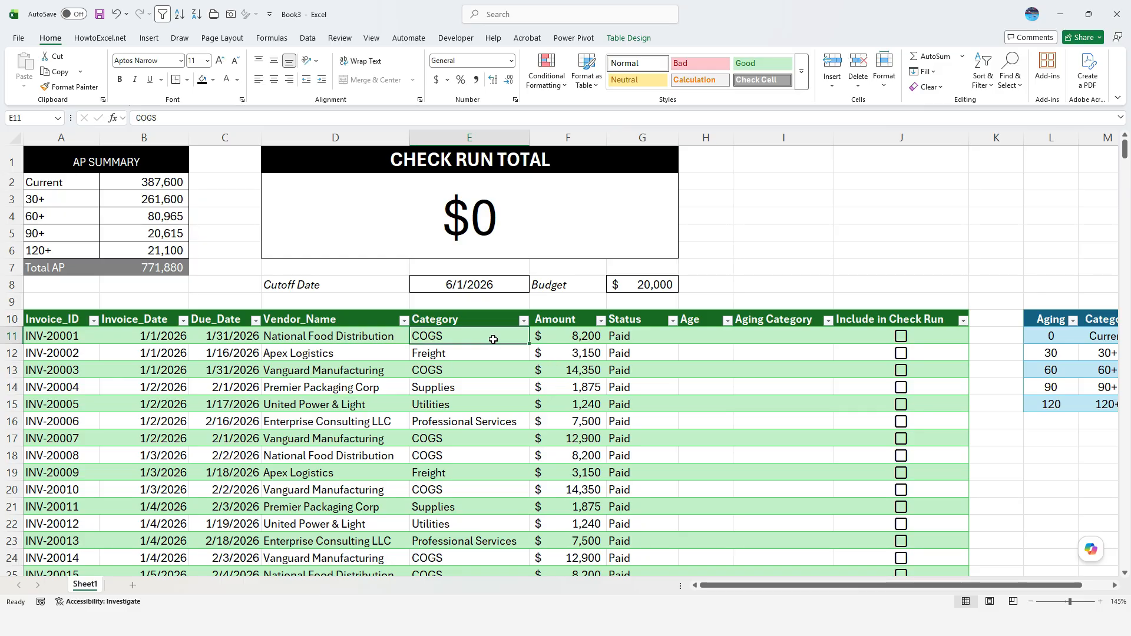
{"action": "left_click", "coordinate": [151, 39]}
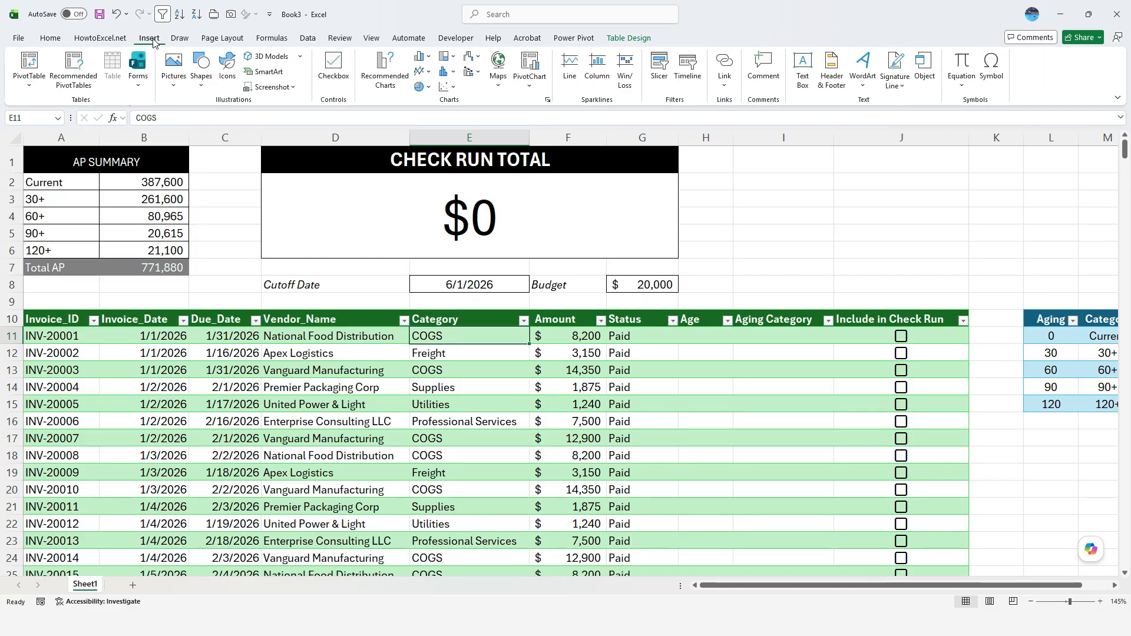
{"action": "left_click", "coordinate": [668, 69]}
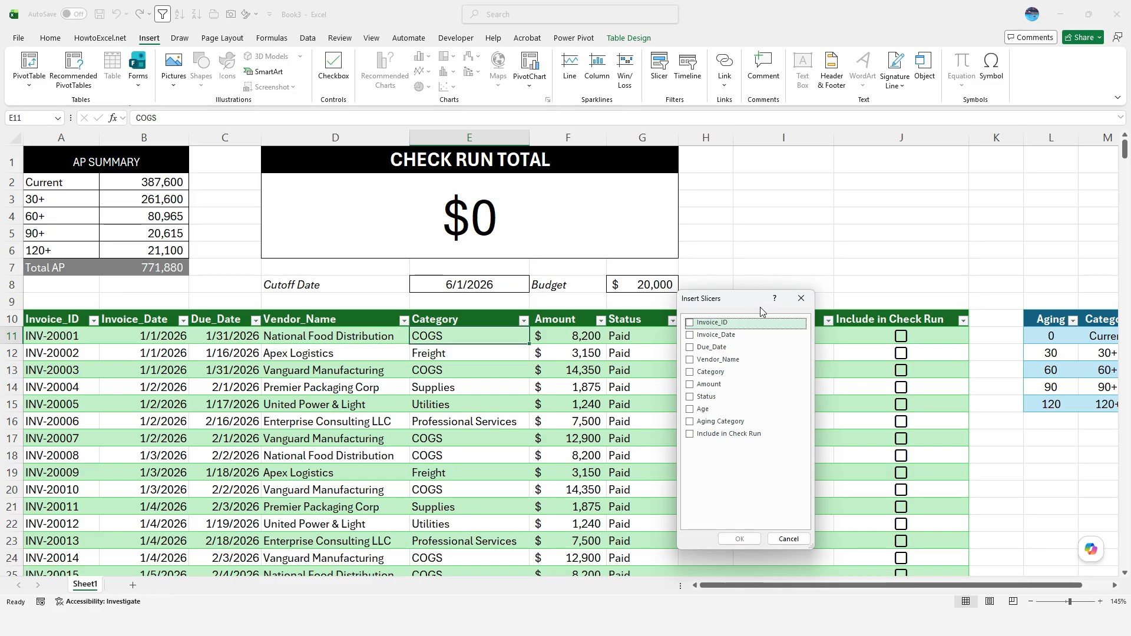
{"action": "left_click", "coordinate": [726, 434]}
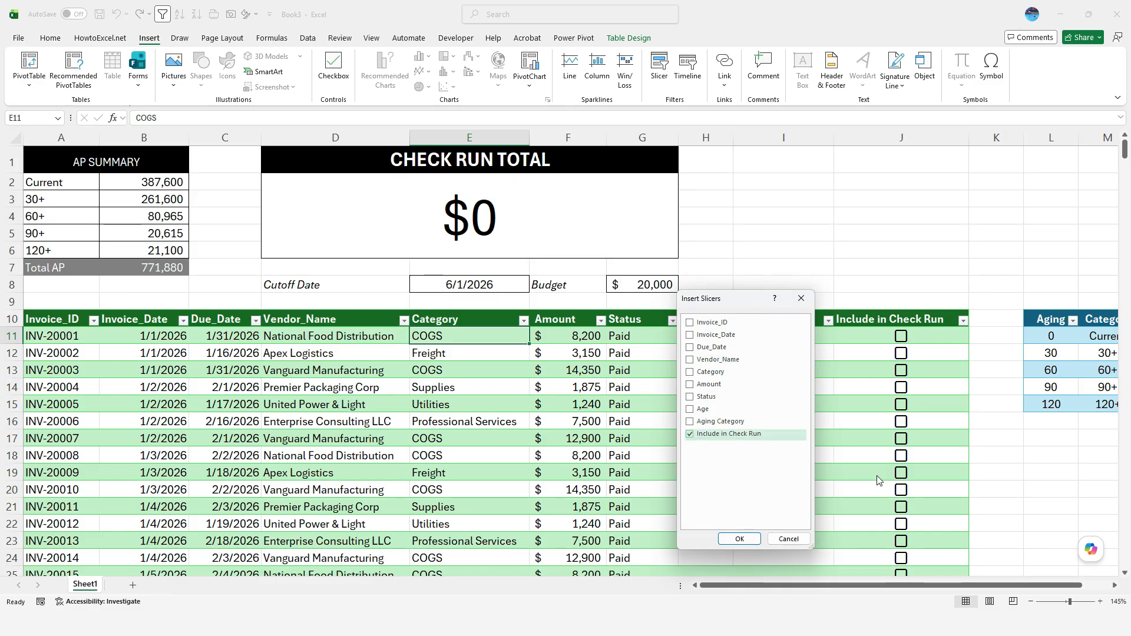
{"action": "left_click", "coordinate": [692, 422]}
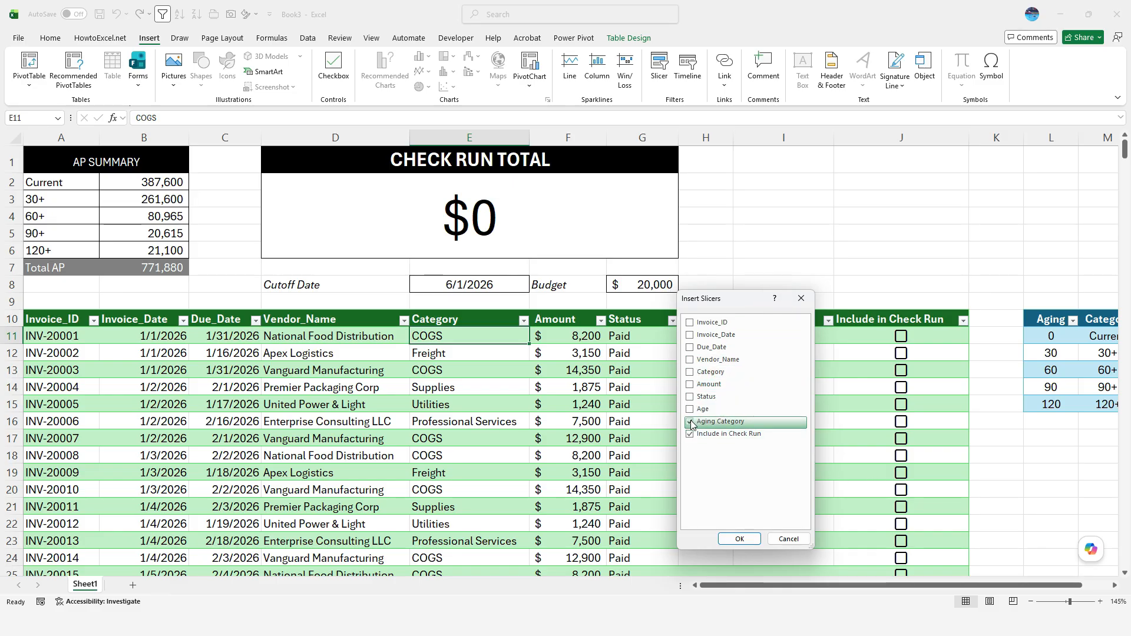
{"action": "left_click", "coordinate": [695, 361]}
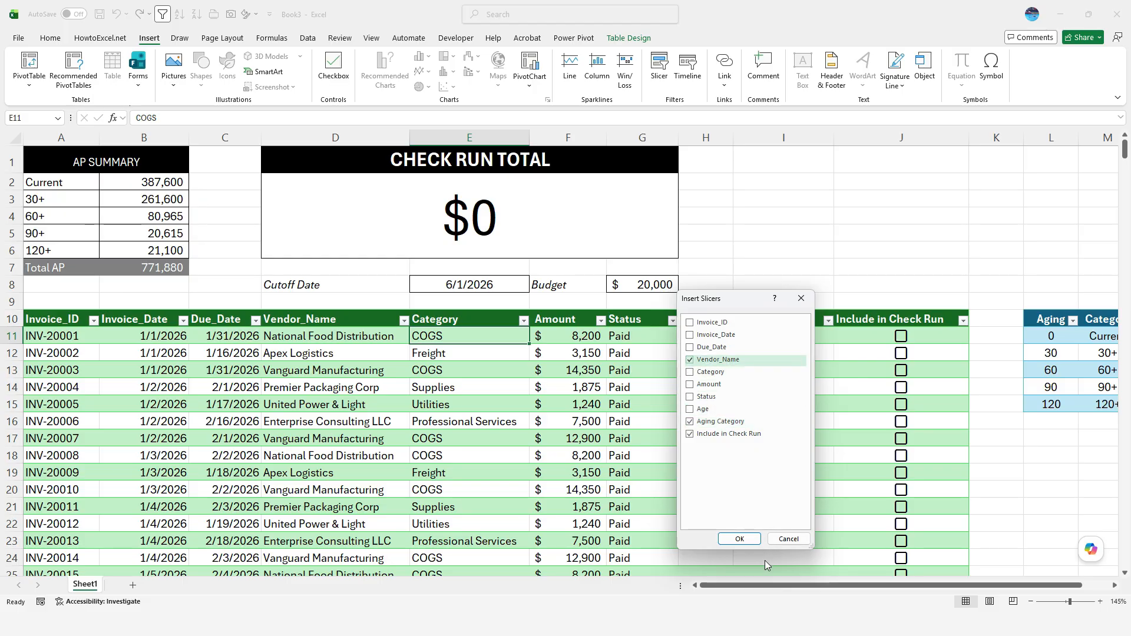
{"action": "left_click", "coordinate": [738, 538]}
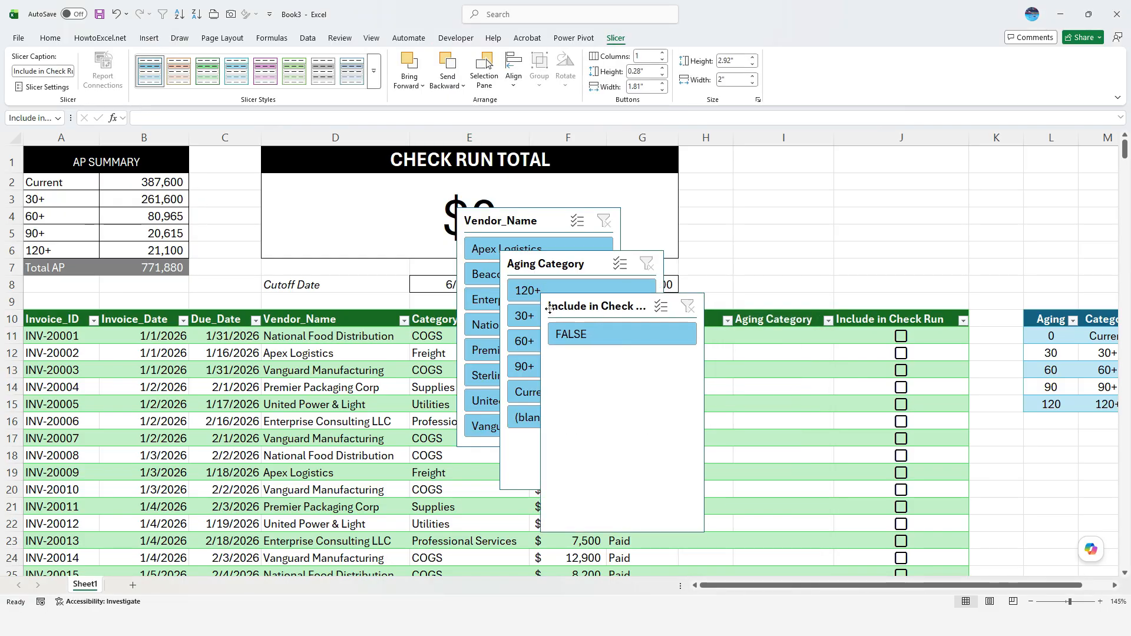
Move the Include in Check Run slicer over columns B to D and fit the Aging Category slicer over columns I and J, rows 1 to 9
{"action": "left_click_drag", "start_coordinate": [548, 306], "coordinate": [185, 278]}
{"action": "left_click_drag", "start_coordinate": [546, 271], "coordinate": [767, 158]}
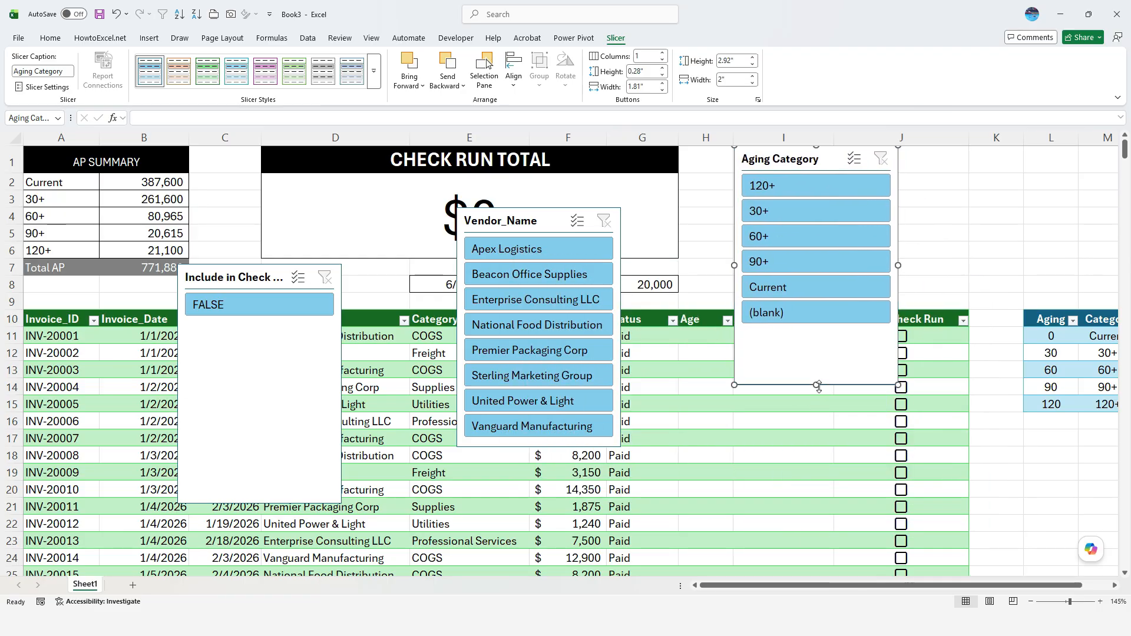
{"action": "left_click", "coordinate": [810, 312]}
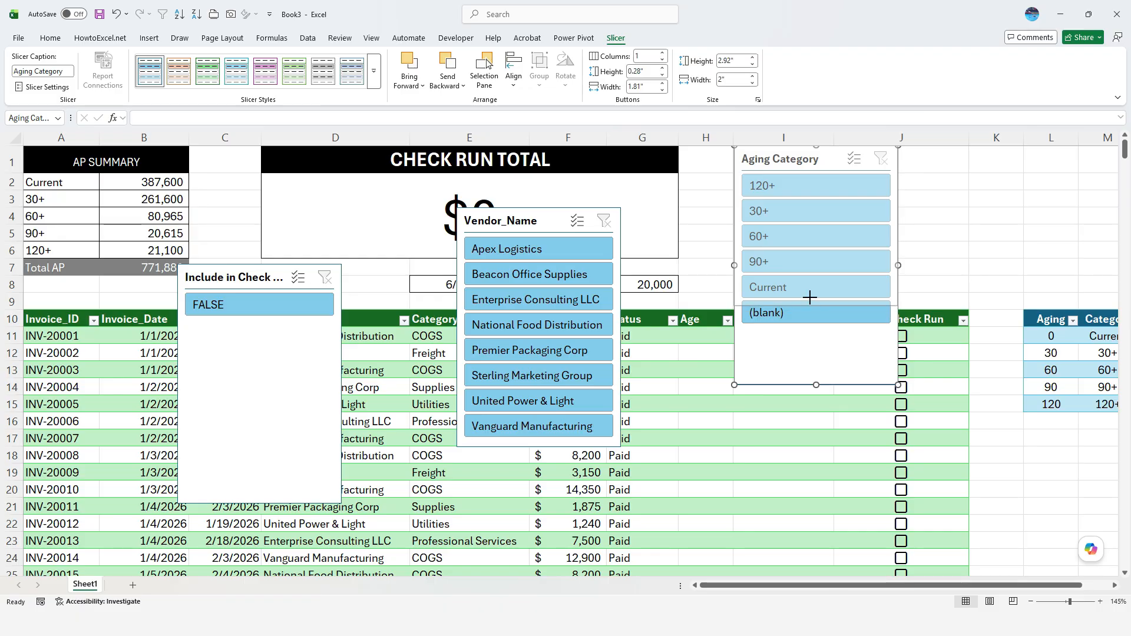
{"action": "left_click_drag", "start_coordinate": [814, 307], "coordinate": [814, 306]}
{"action": "left_click", "coordinate": [1001, 301]}
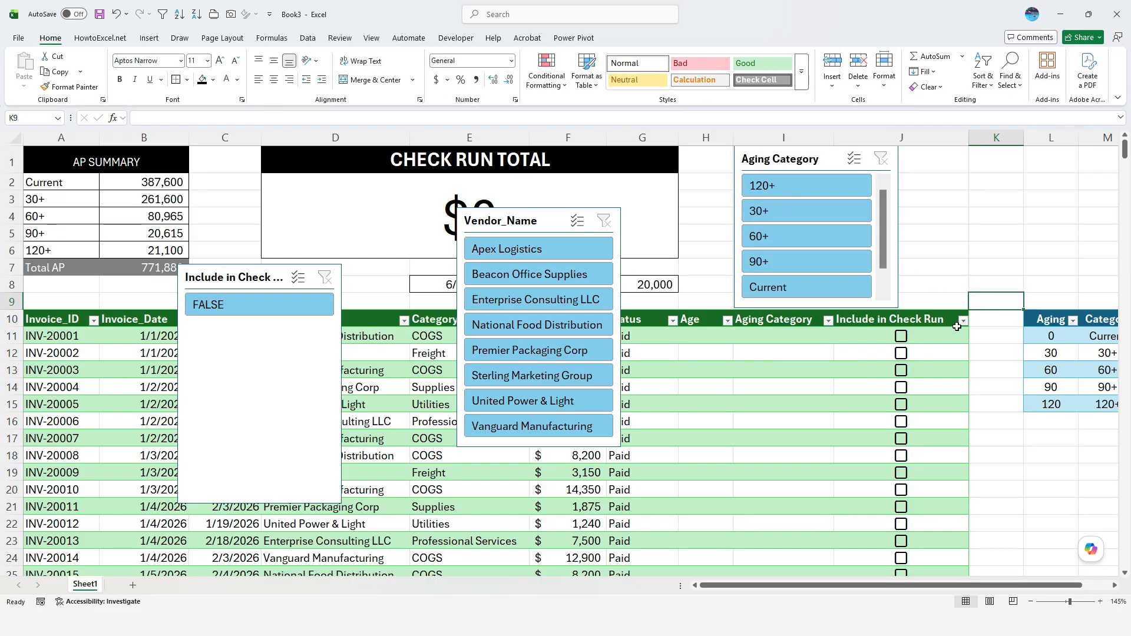
Apply the dark green slicer style to the Aging Category slicer
{"action": "scroll", "coordinate": [888, 209], "scroll_direction": "down", "scroll_amount": 1}
{"action": "scroll", "coordinate": [888, 215], "scroll_direction": "up", "scroll_amount": 1}
{"action": "left_click", "coordinate": [790, 161]}
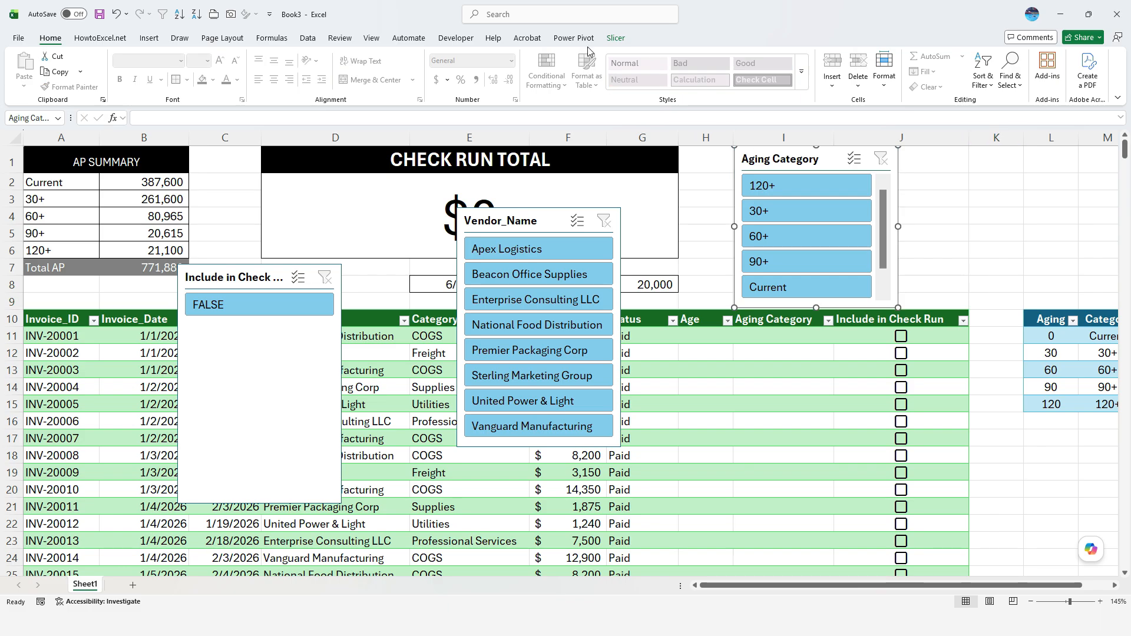
{"action": "left_click", "coordinate": [616, 38]}
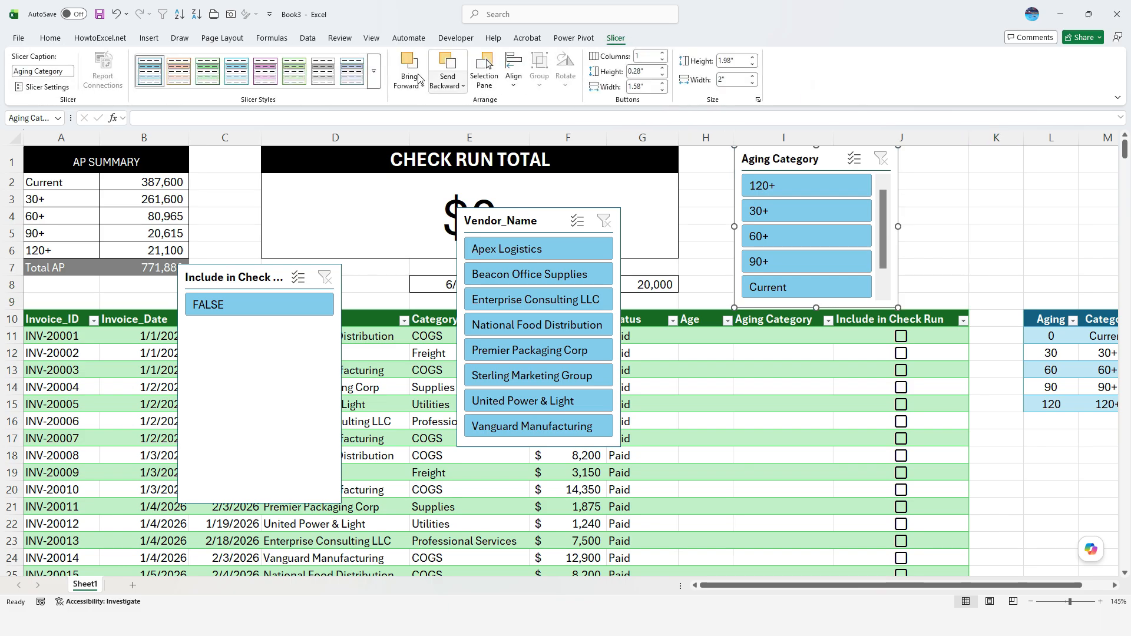
{"action": "left_click", "coordinate": [373, 71]}
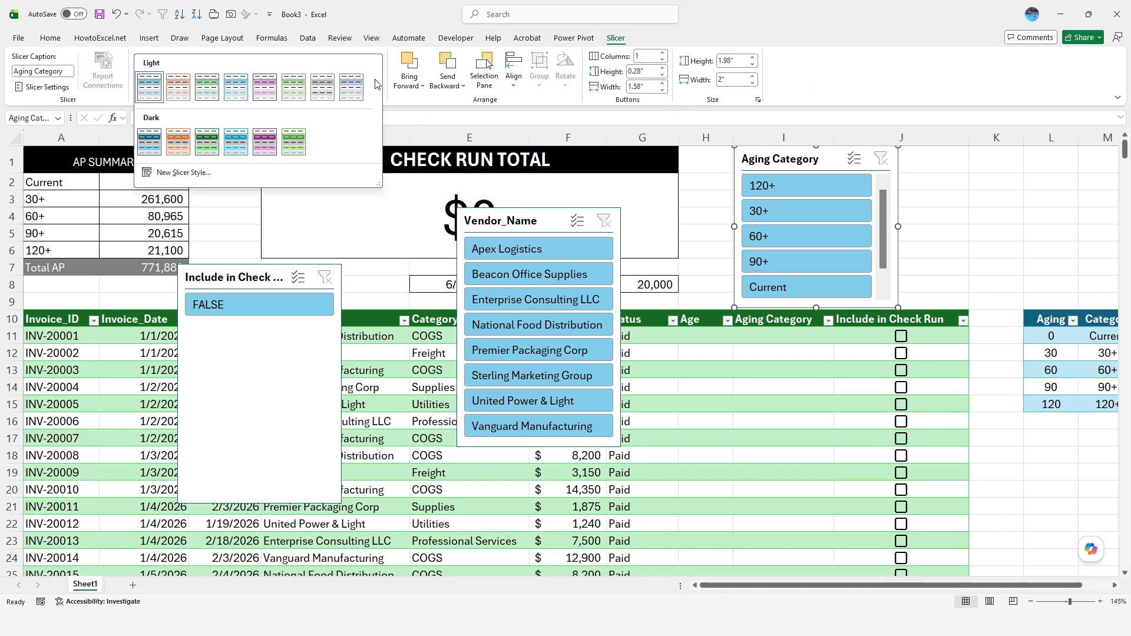
{"action": "left_click", "coordinate": [209, 145]}
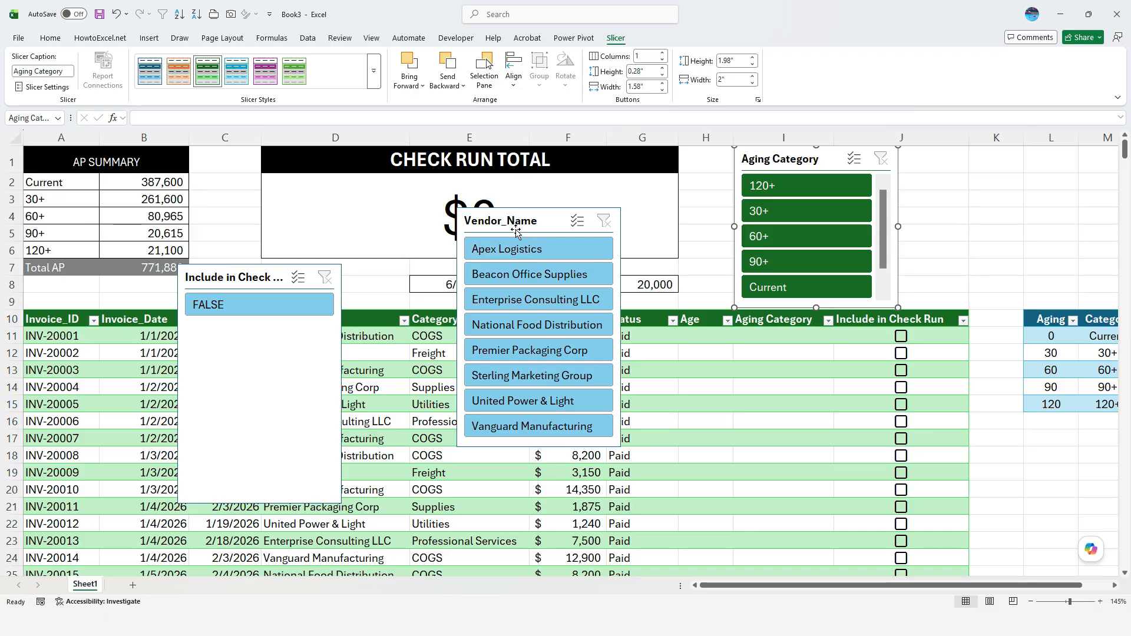
Place the Vendor_Name slicer directly beside the Aging Category slicer and resize it to about 1.98" high and 4.27" wide
{"action": "left_click_drag", "start_coordinate": [503, 229], "coordinate": [945, 159]}
{"action": "left_click", "coordinate": [1115, 586]}
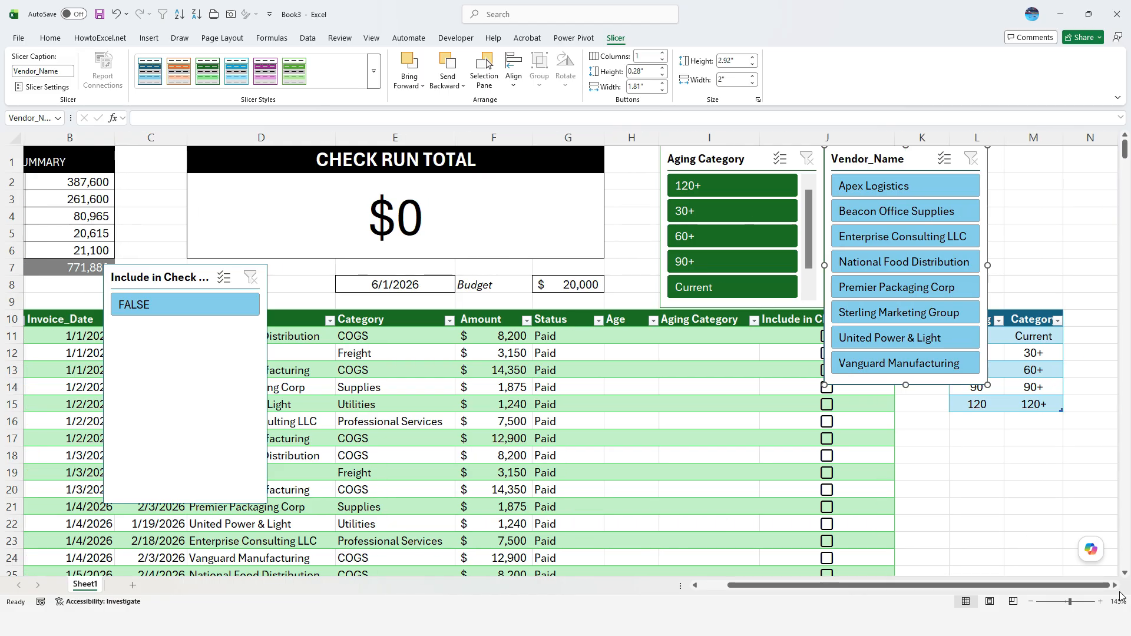
{"action": "left_click", "coordinate": [1115, 586]}
{"action": "left_click", "coordinate": [1115, 585]}
{"action": "left_click", "coordinate": [1115, 585]}
{"action": "left_click", "coordinate": [1115, 586]}
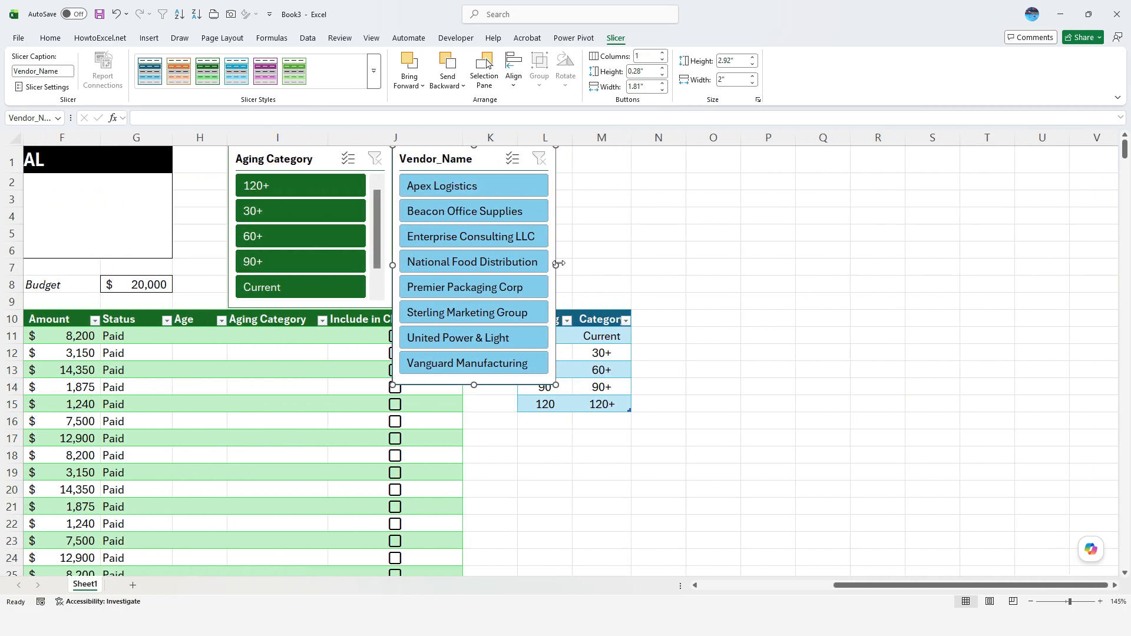
{"action": "left_click_drag", "start_coordinate": [559, 264], "coordinate": [741, 275]}
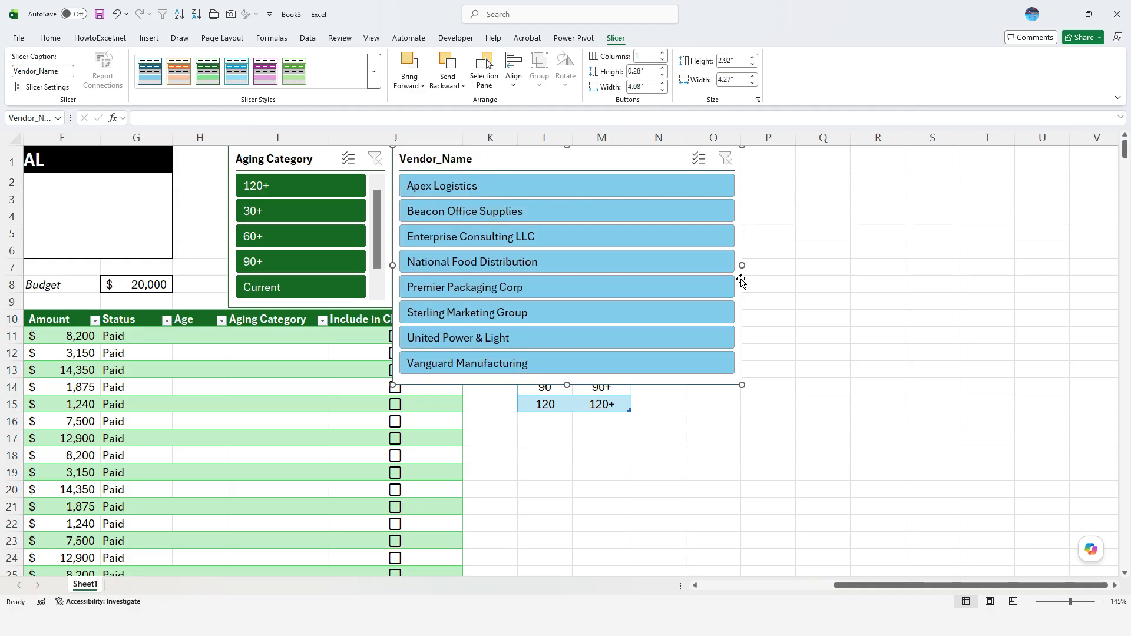
{"action": "left_click_drag", "start_coordinate": [565, 383], "coordinate": [573, 308]}
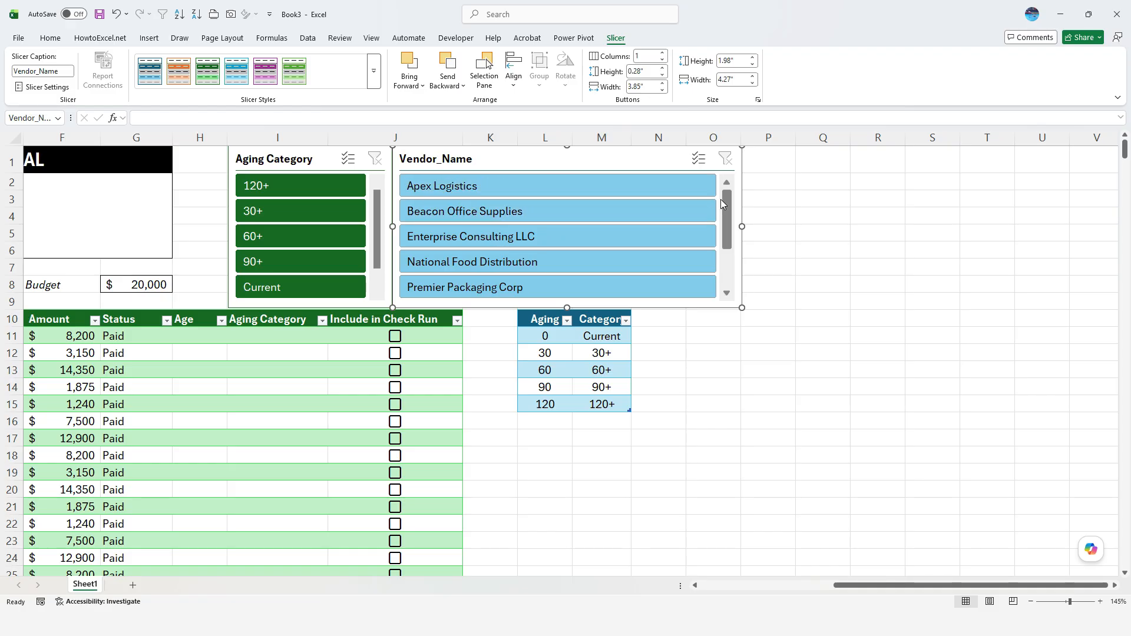
Arrange the Vendor_Name slicer in 3 columns and widen it to about 4.92"
{"action": "mouse_move", "coordinate": [727, 206]}
{"action": "left_mouse_down"}
{"action": "mouse_move", "coordinate": [724, 253]}
{"action": "mouse_move", "coordinate": [723, 194]}
{"action": "left_mouse_up"}
{"action": "left_click", "coordinate": [663, 54]}
{"action": "left_click", "coordinate": [662, 54]}
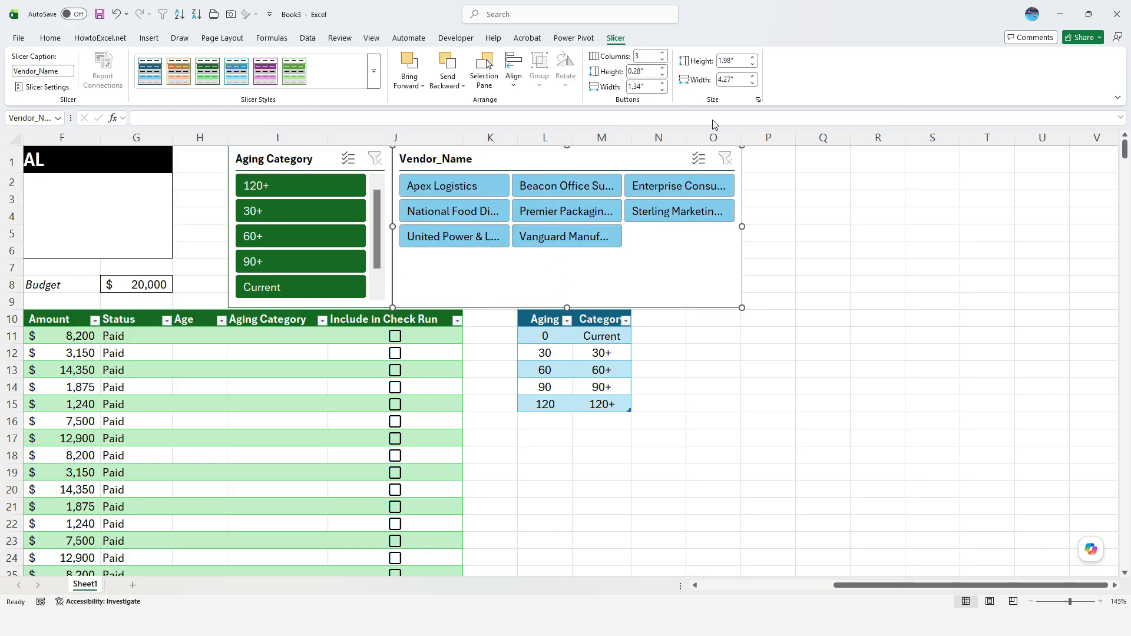
{"action": "left_click_drag", "start_coordinate": [742, 222], "coordinate": [795, 222]}
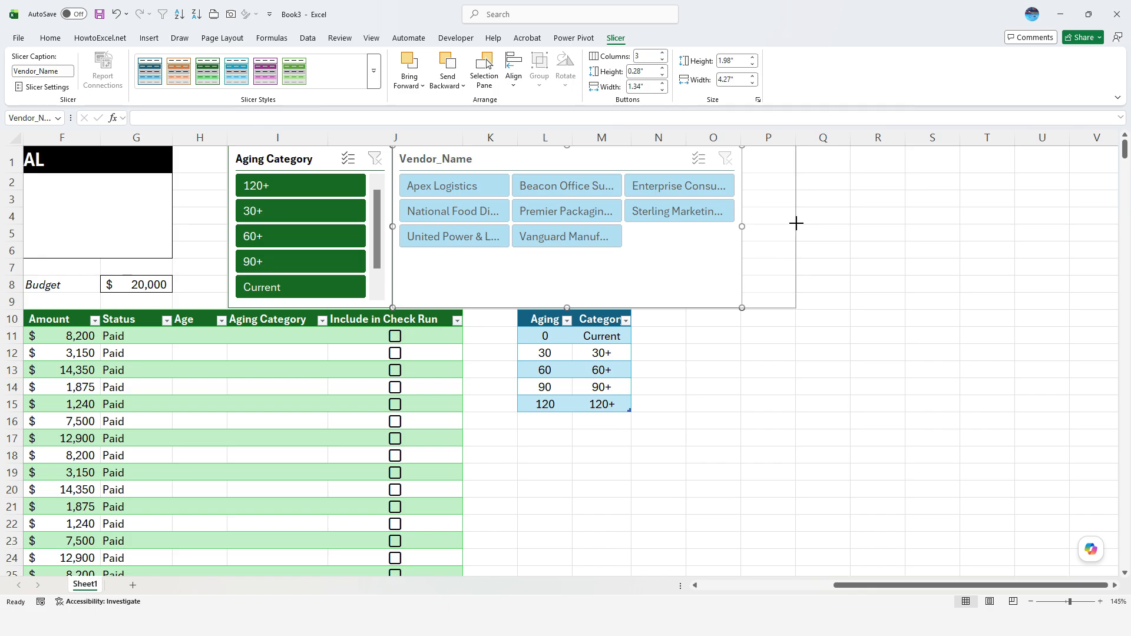
{"action": "left_click", "coordinate": [898, 236]}
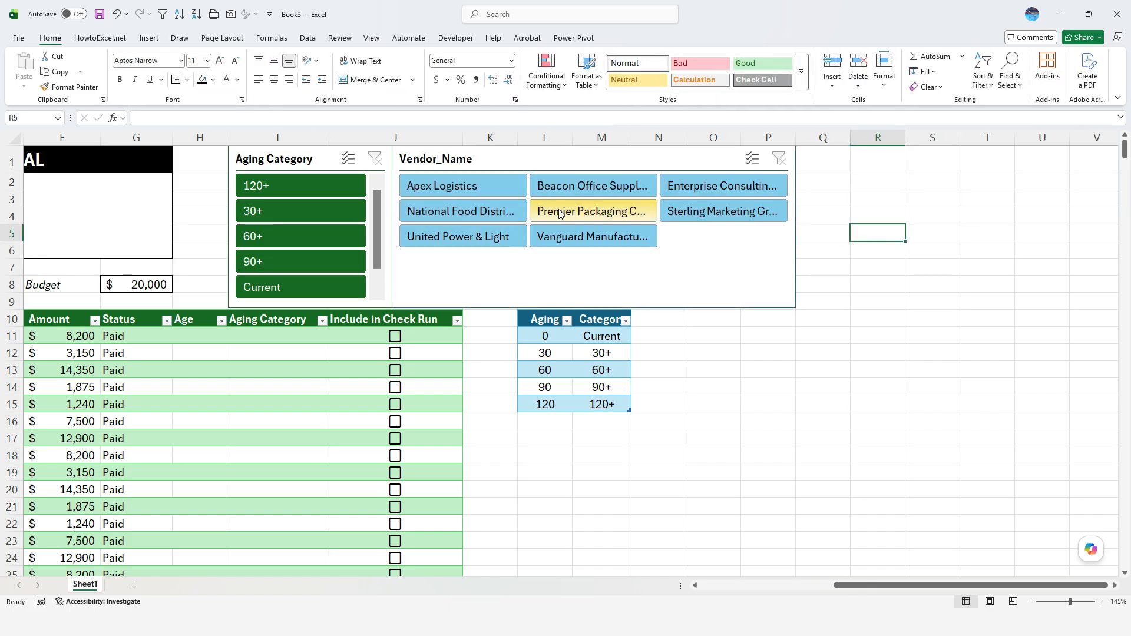
Apply the dark blue slicer style to the Vendor_Name slicer
{"action": "left_click", "coordinate": [571, 161]}
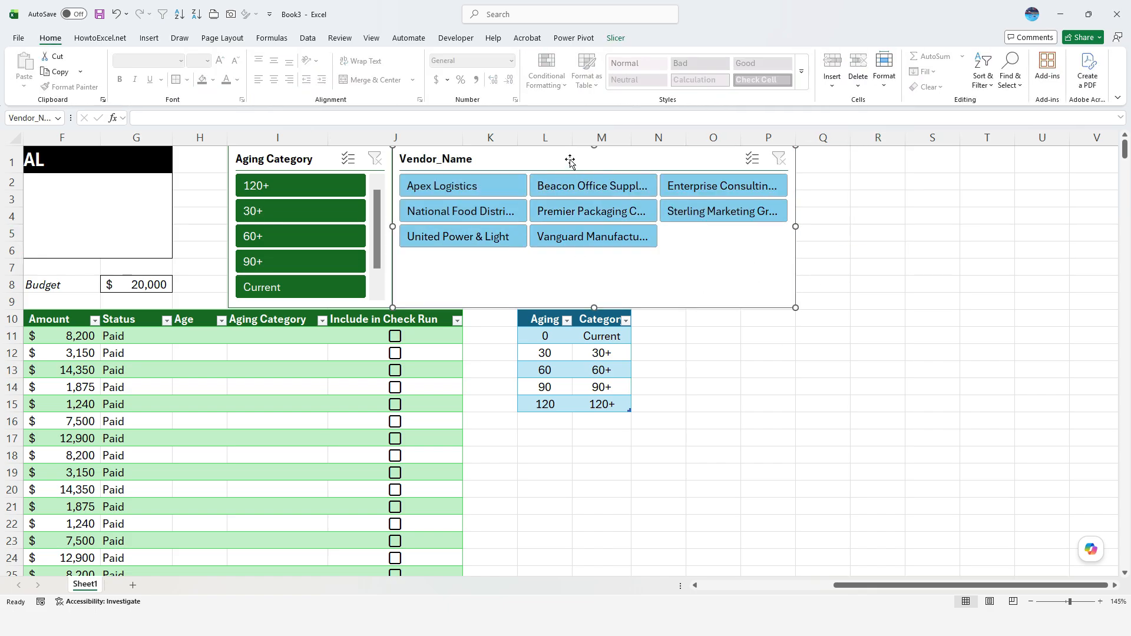
{"action": "left_click", "coordinate": [616, 39]}
{"action": "left_click", "coordinate": [378, 89]}
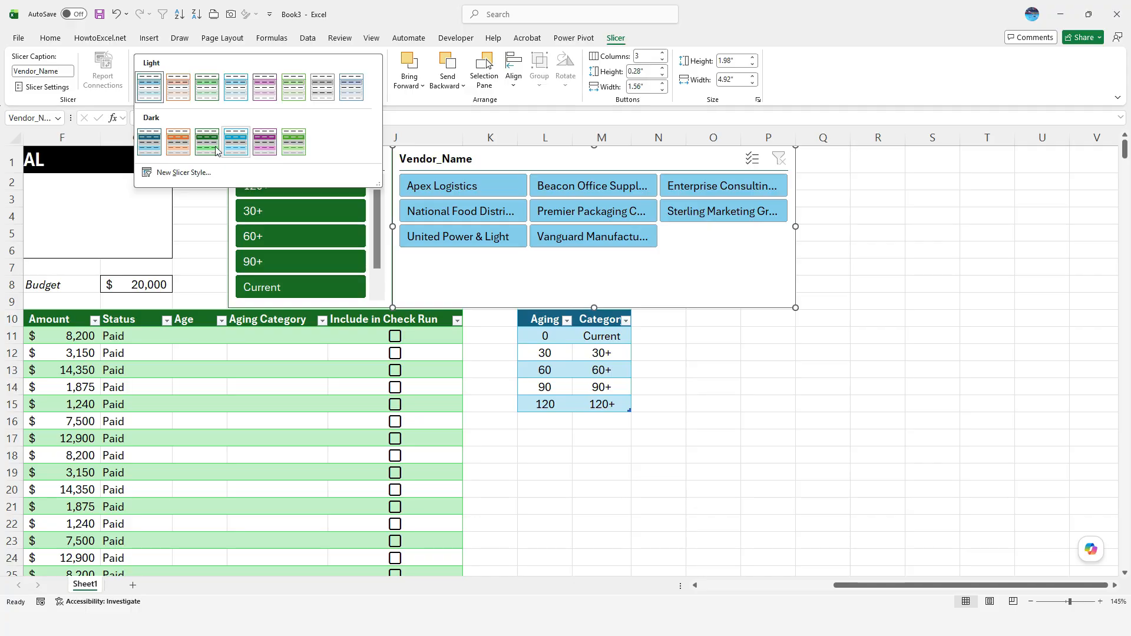
{"action": "left_click", "coordinate": [149, 141]}
{"action": "left_click", "coordinate": [827, 403]}
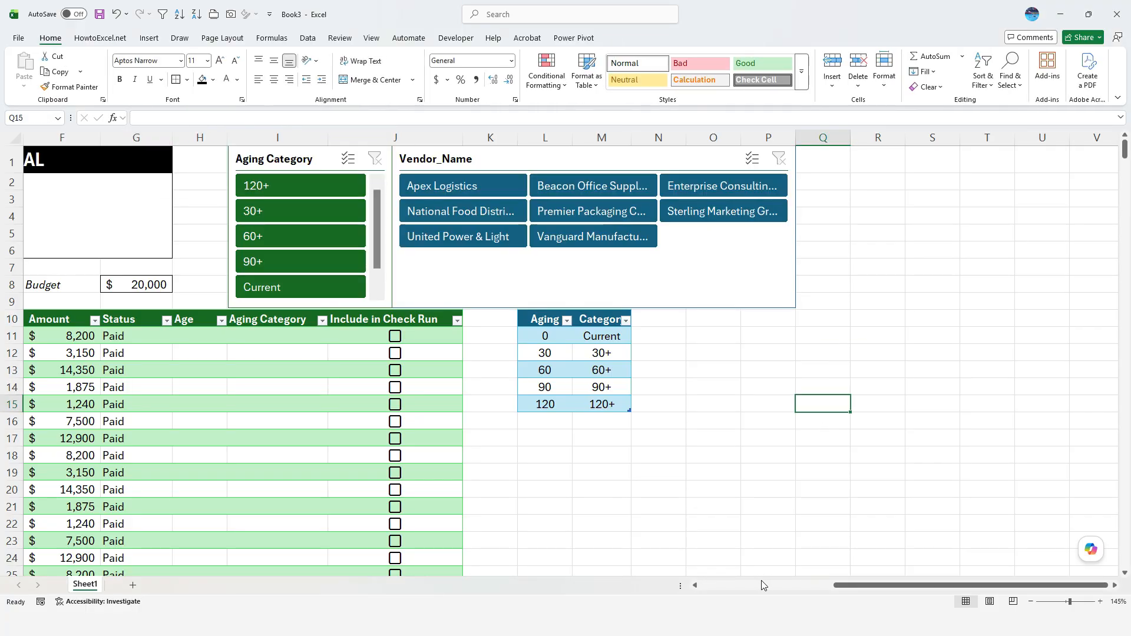
Insert two blank rows above the invoice table's header in row 10
{"action": "left_click_drag", "start_coordinate": [846, 586], "coordinate": [670, 565]}
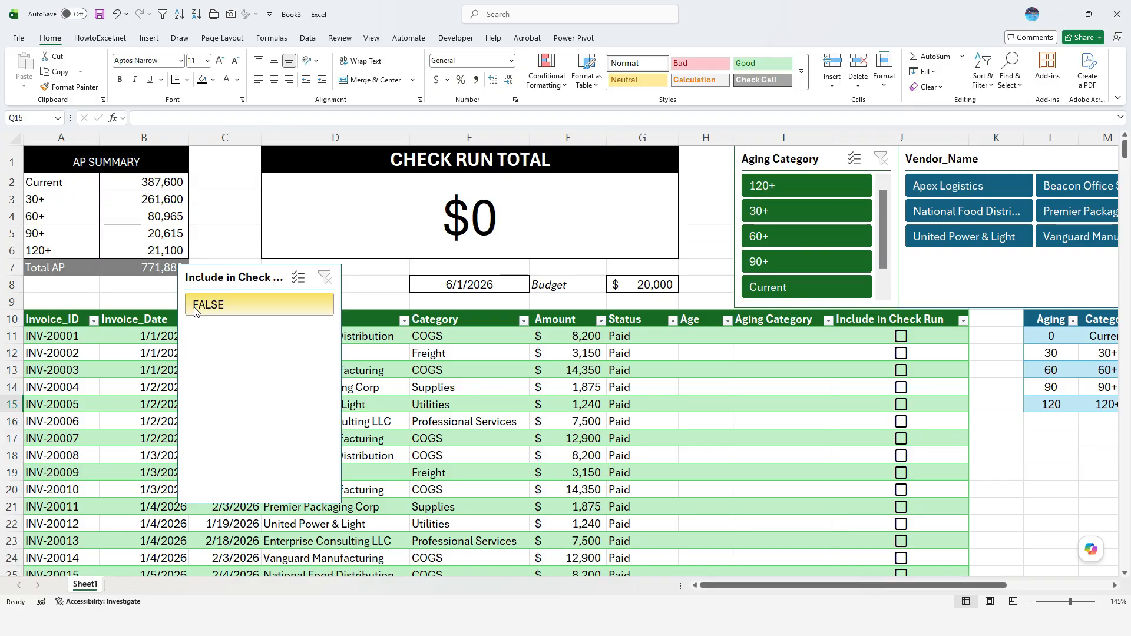
{"action": "left_click_drag", "start_coordinate": [12, 319], "coordinate": [10, 338]}
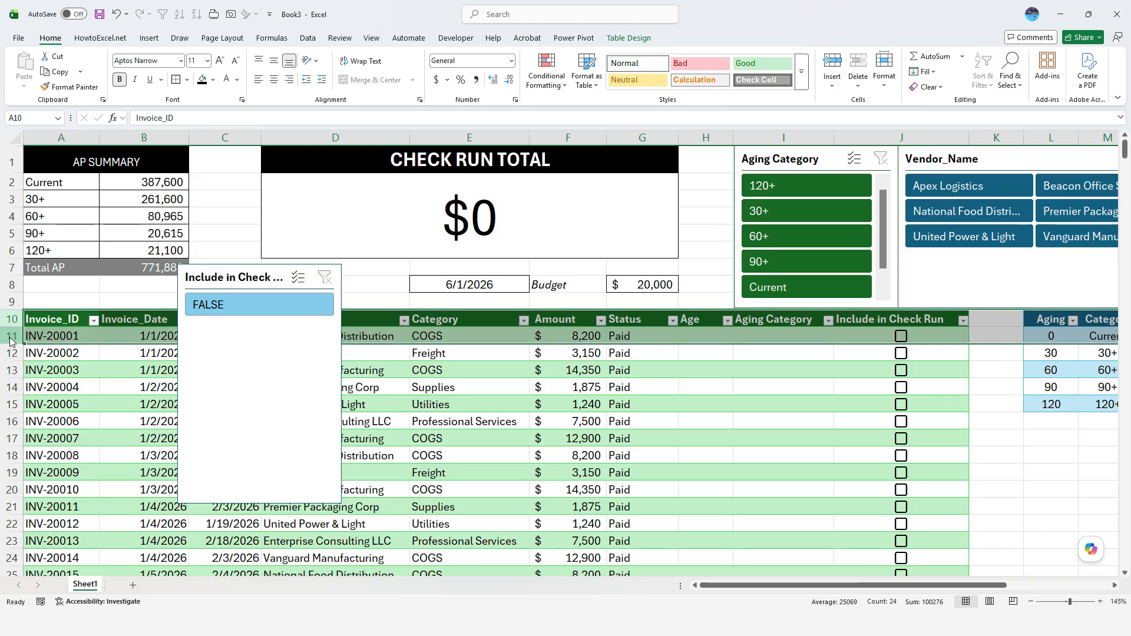
{"action": "right_click", "coordinate": [10, 342]}
{"action": "left_click", "coordinate": [68, 455]}
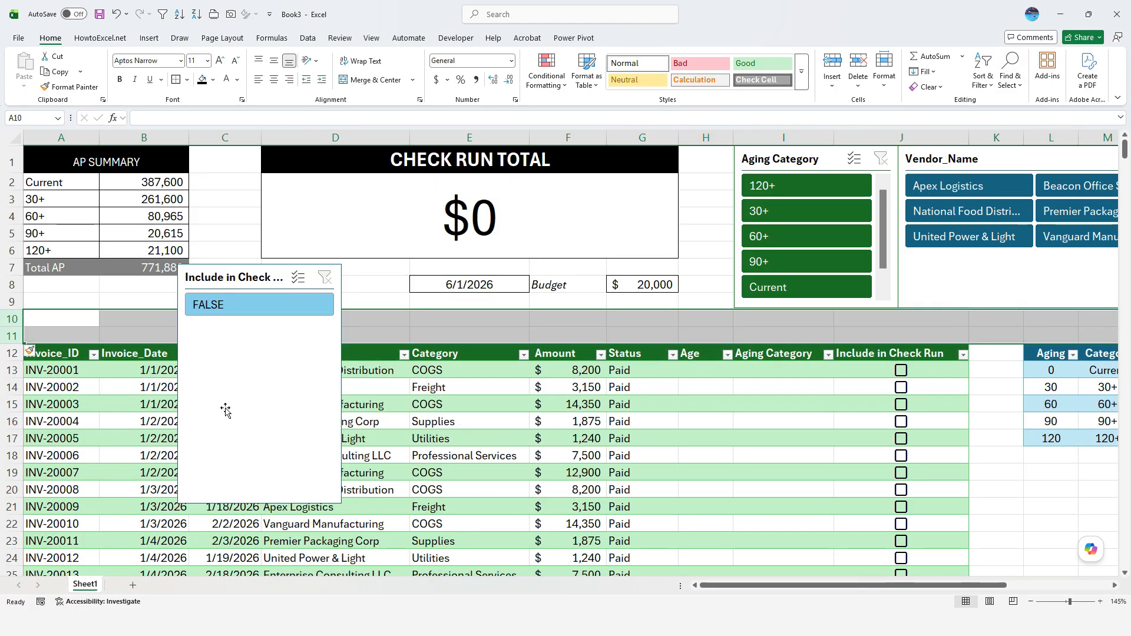
Move the Include in Check Run slicer below the cutoff date, set it to 2 columns and resize it to about 0.78" high and 4.03" wide
{"action": "left_click_drag", "start_coordinate": [230, 282], "coordinate": [342, 317]}
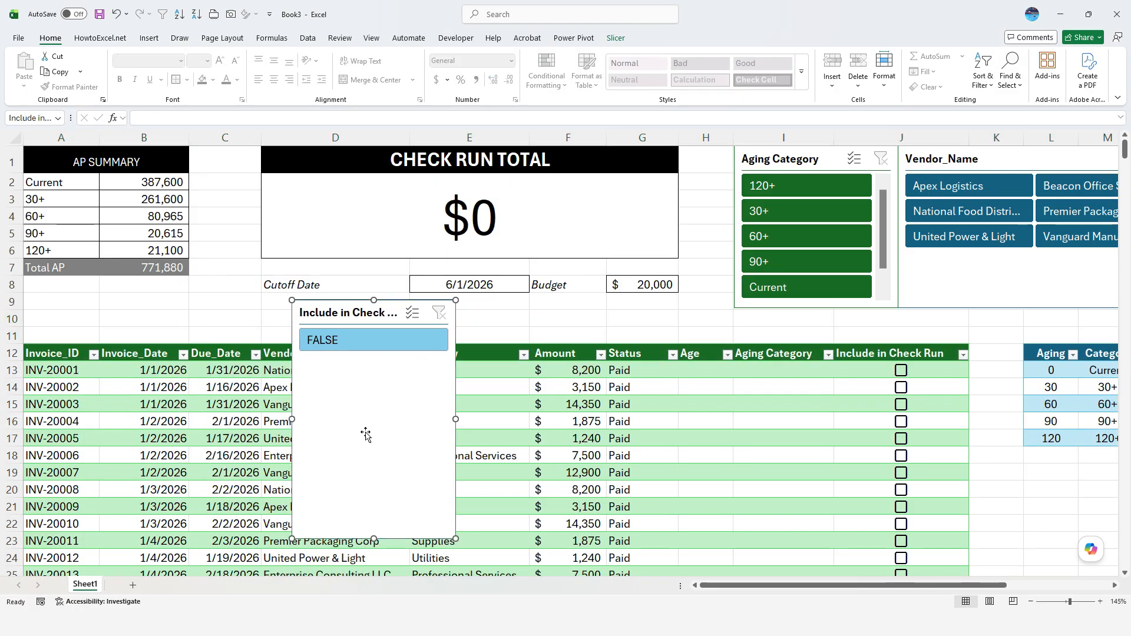
{"action": "left_click_drag", "start_coordinate": [372, 537], "coordinate": [373, 363]}
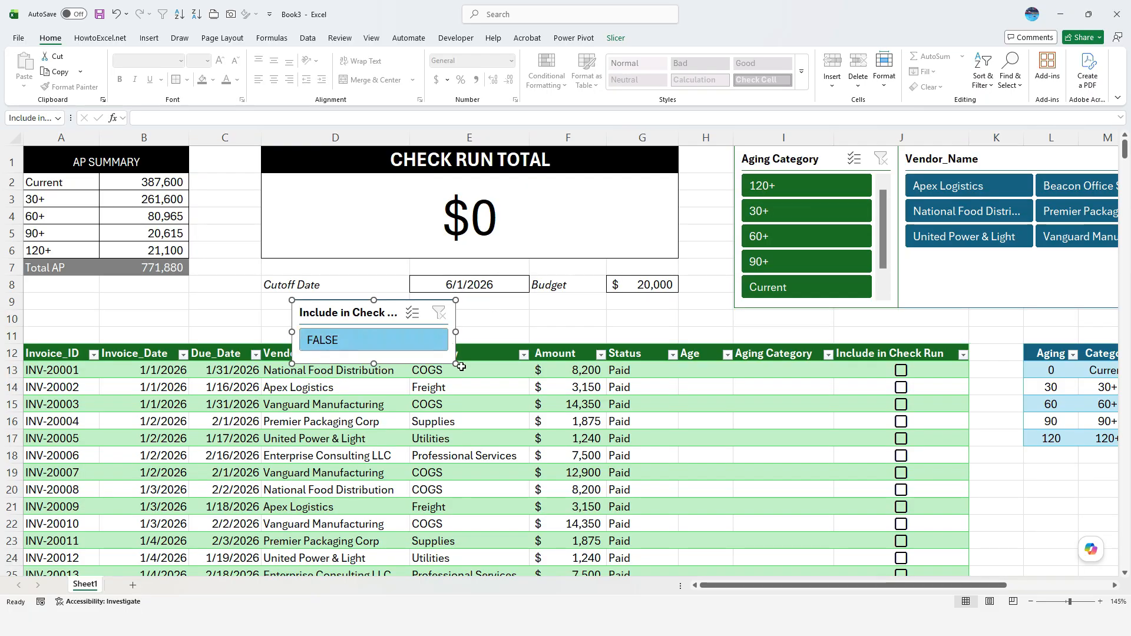
{"action": "left_click", "coordinate": [616, 38]}
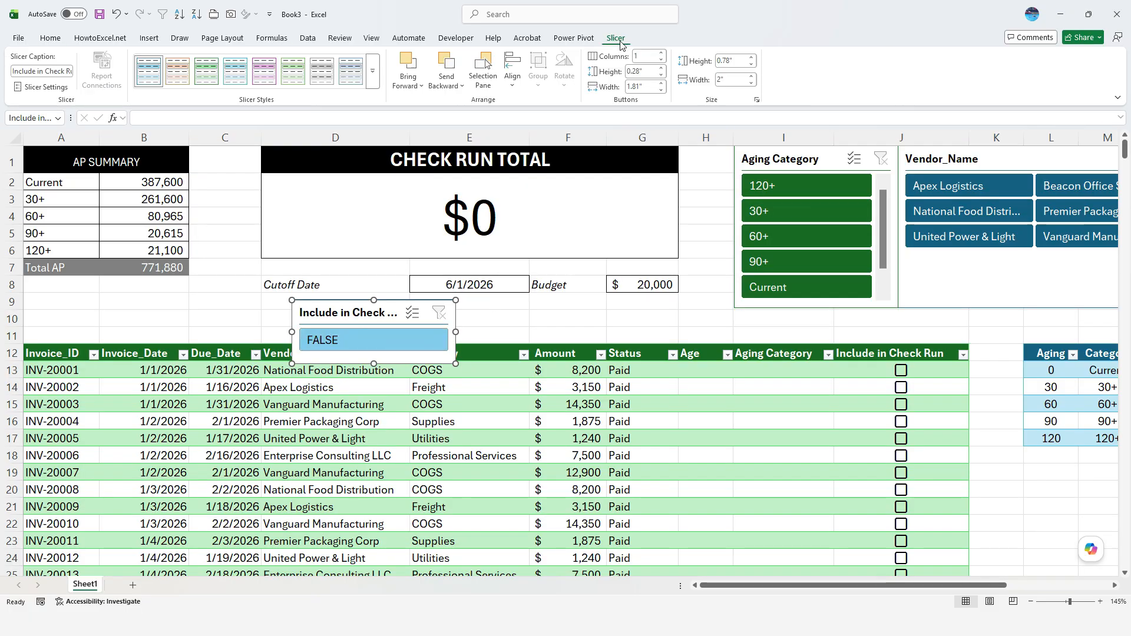
{"action": "left_click", "coordinate": [663, 53]}
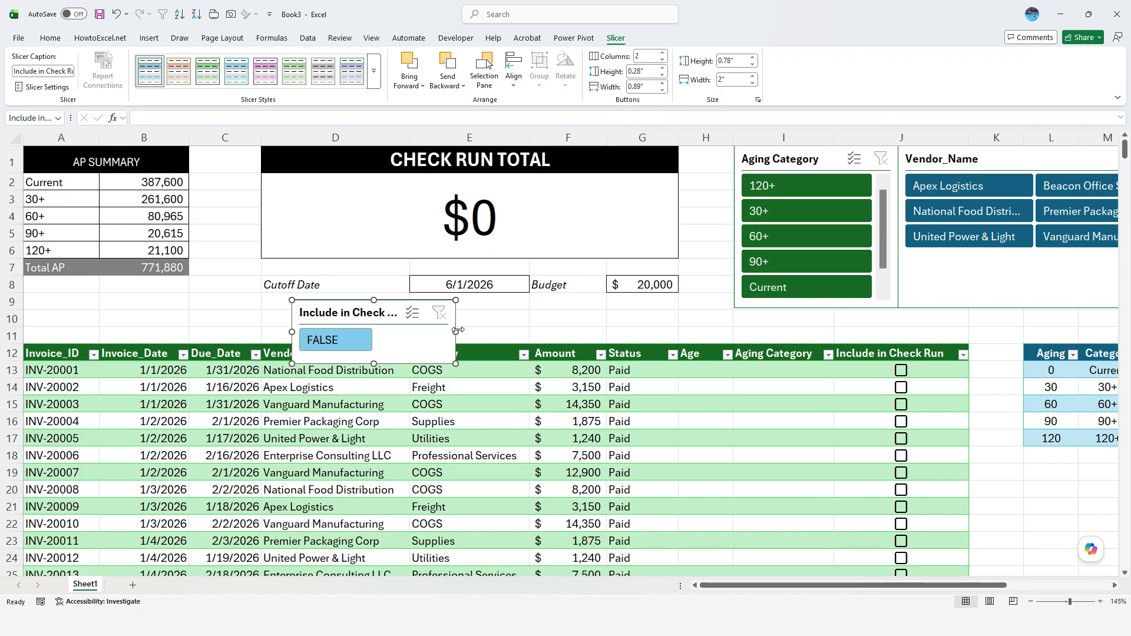
{"action": "left_click_drag", "start_coordinate": [456, 332], "coordinate": [622, 333]}
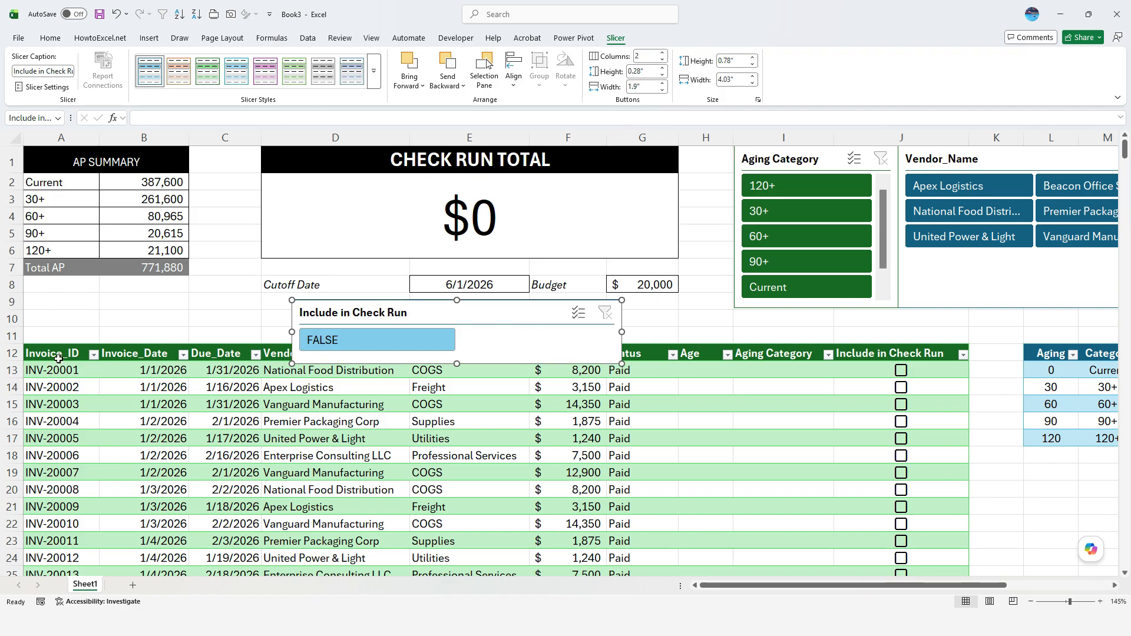
Increase the height of rows 10 and 11 and fit the Include in Check Run slicer into rows 9 and 10 below the budget line
{"action": "left_click_drag", "start_coordinate": [28, 328], "coordinate": [28, 385]}
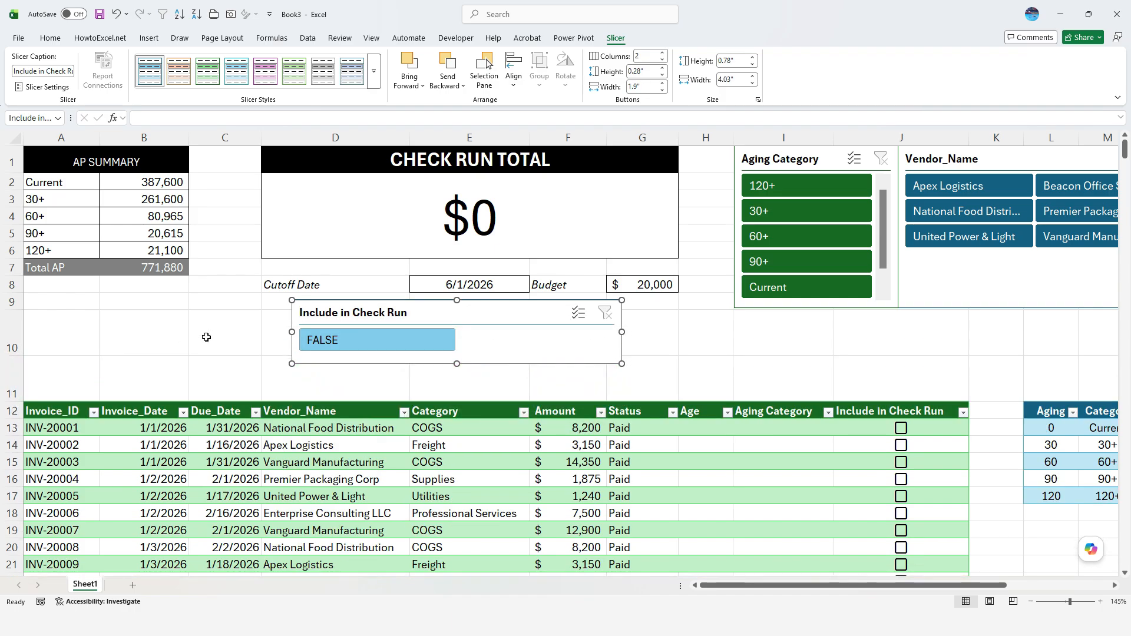
{"action": "left_click_drag", "start_coordinate": [375, 321], "coordinate": [401, 314]}
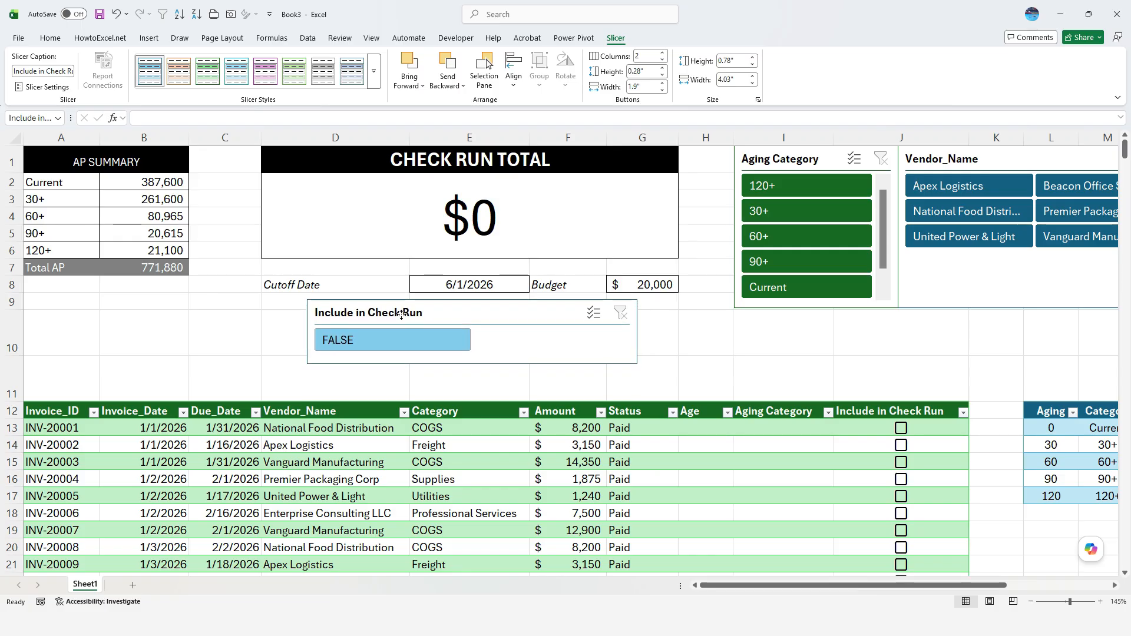
{"action": "left_click_drag", "start_coordinate": [472, 364], "coordinate": [471, 356]}
{"action": "left_click", "coordinate": [480, 374]}
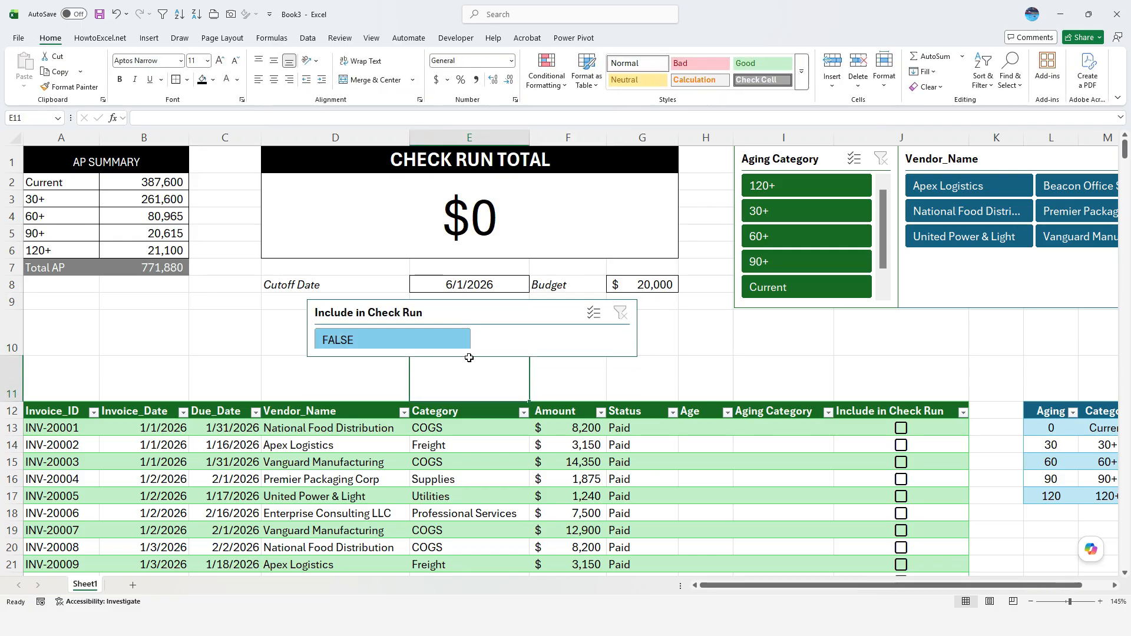
{"action": "left_click", "coordinate": [474, 313]}
{"action": "left_click_drag", "start_coordinate": [471, 299], "coordinate": [473, 294]}
{"action": "left_click", "coordinate": [702, 323]}
{"action": "left_click", "coordinate": [471, 308]}
{"action": "left_click", "coordinate": [747, 347]}
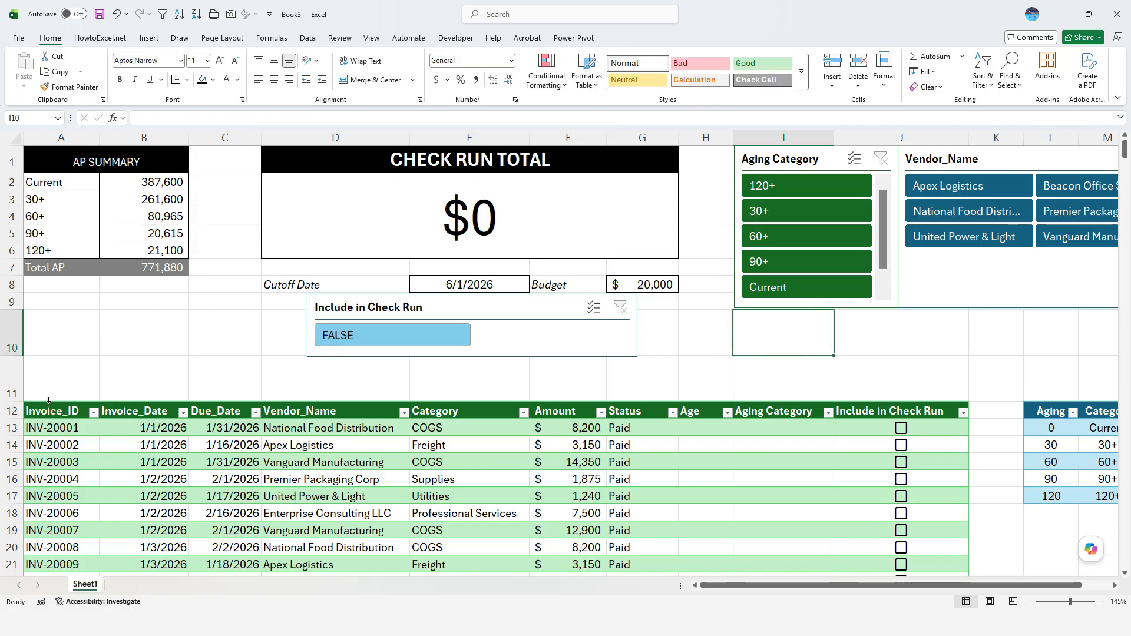
Shrink row 11 to a narrow gap above the invoice table and nudge the Include in Check Run slicer slightly down
{"action": "left_click", "coordinate": [14, 395]}
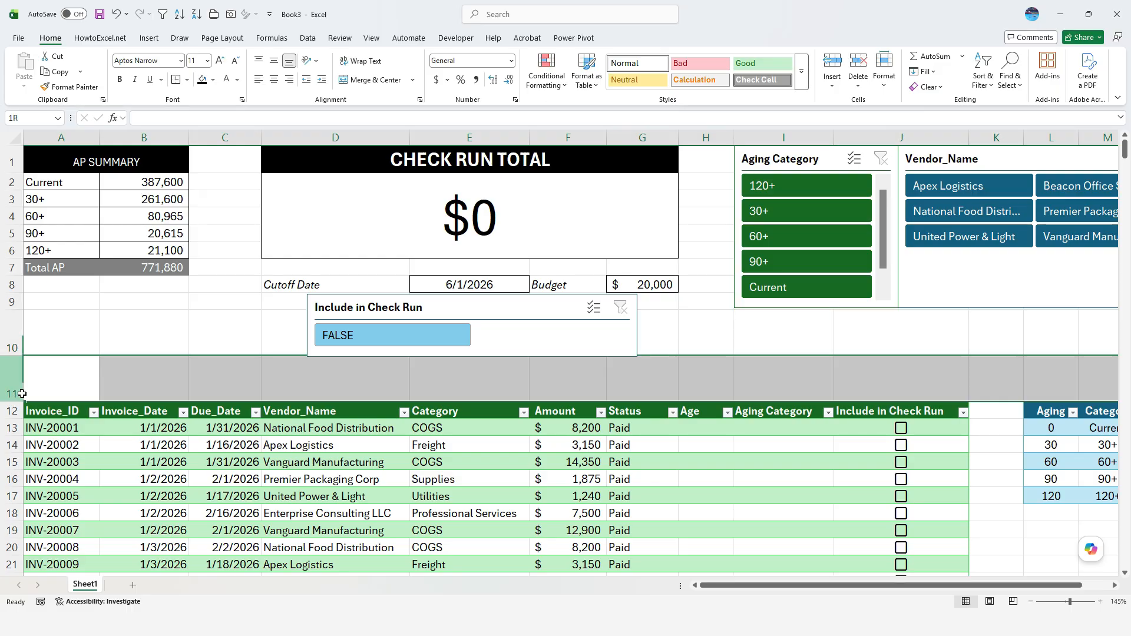
{"action": "left_click_drag", "start_coordinate": [19, 398], "coordinate": [18, 368]}
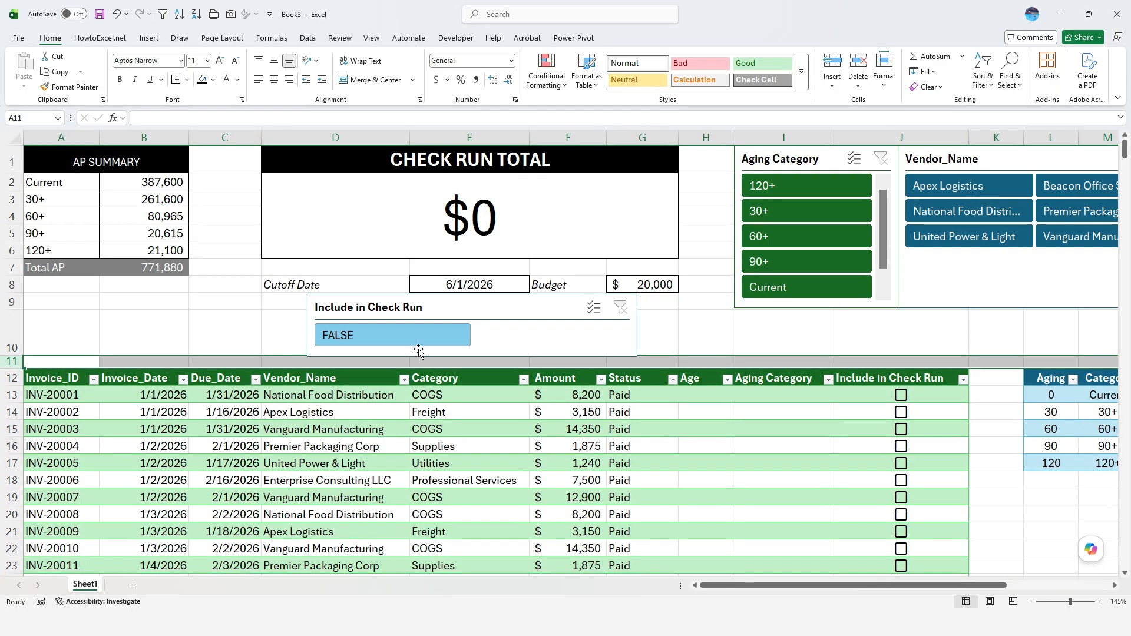
{"action": "left_click", "coordinate": [645, 392]}
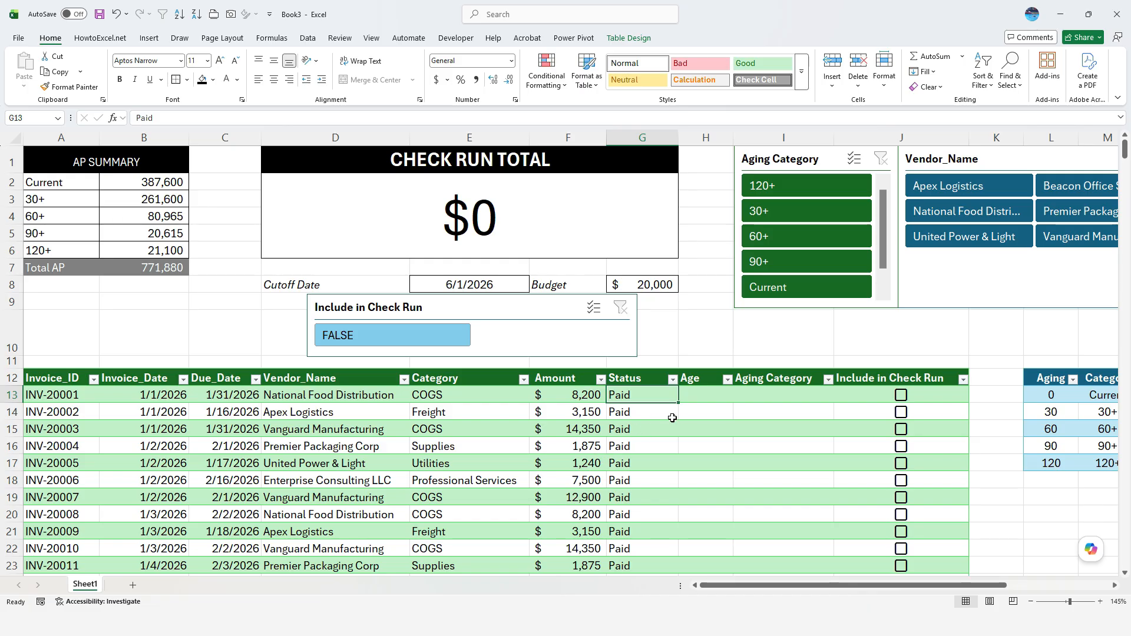
{"action": "left_click_drag", "start_coordinate": [525, 305], "coordinate": [526, 309]}
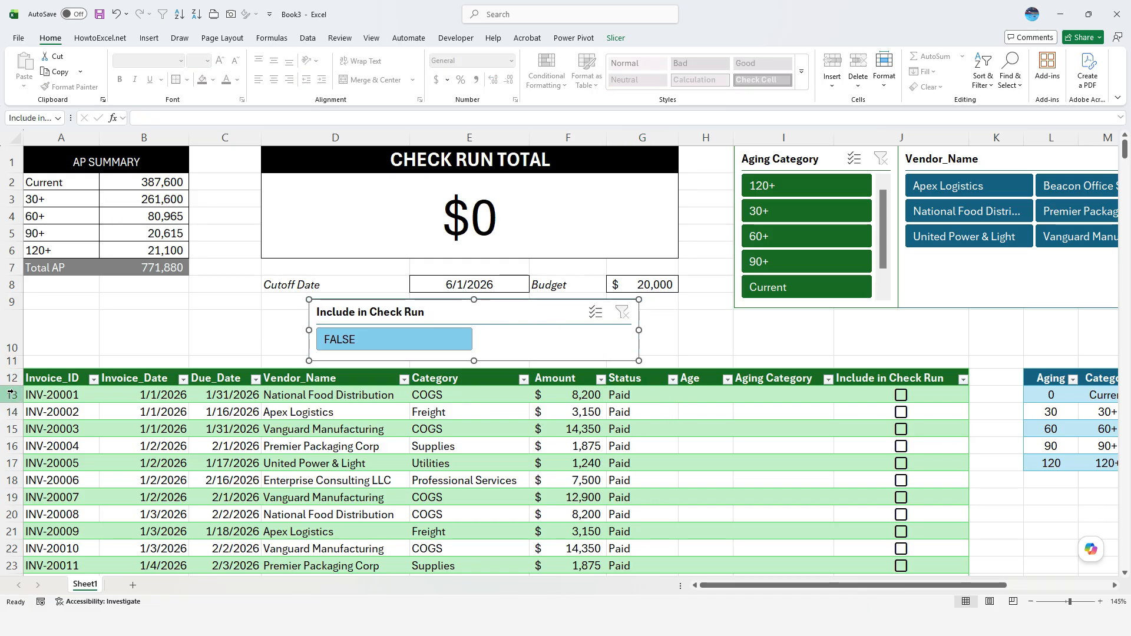
Freeze the panes above row 13 to keep the summary area and the invoice table's header row in view
{"action": "left_click", "coordinate": [11, 395]}
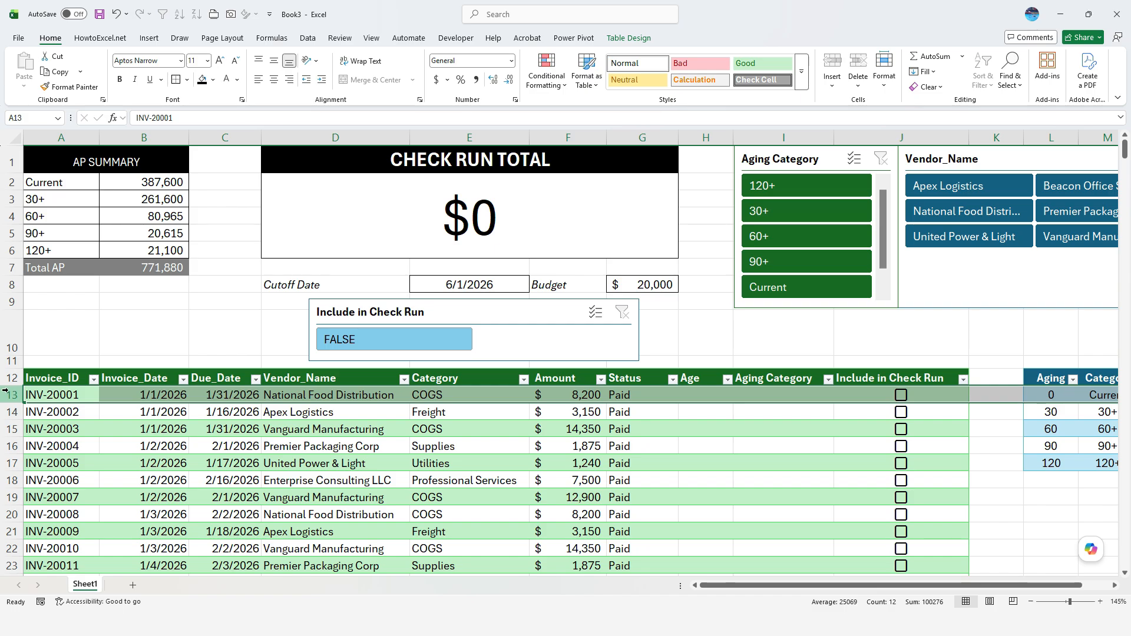
{"action": "left_click", "coordinate": [371, 39]}
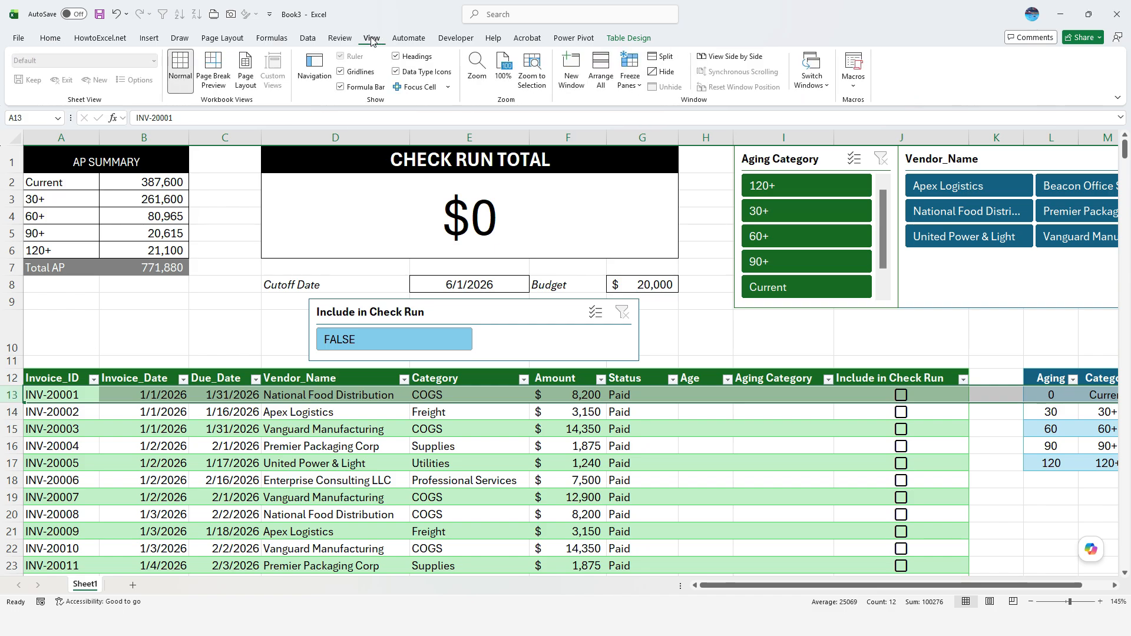
{"action": "left_click", "coordinate": [629, 72]}
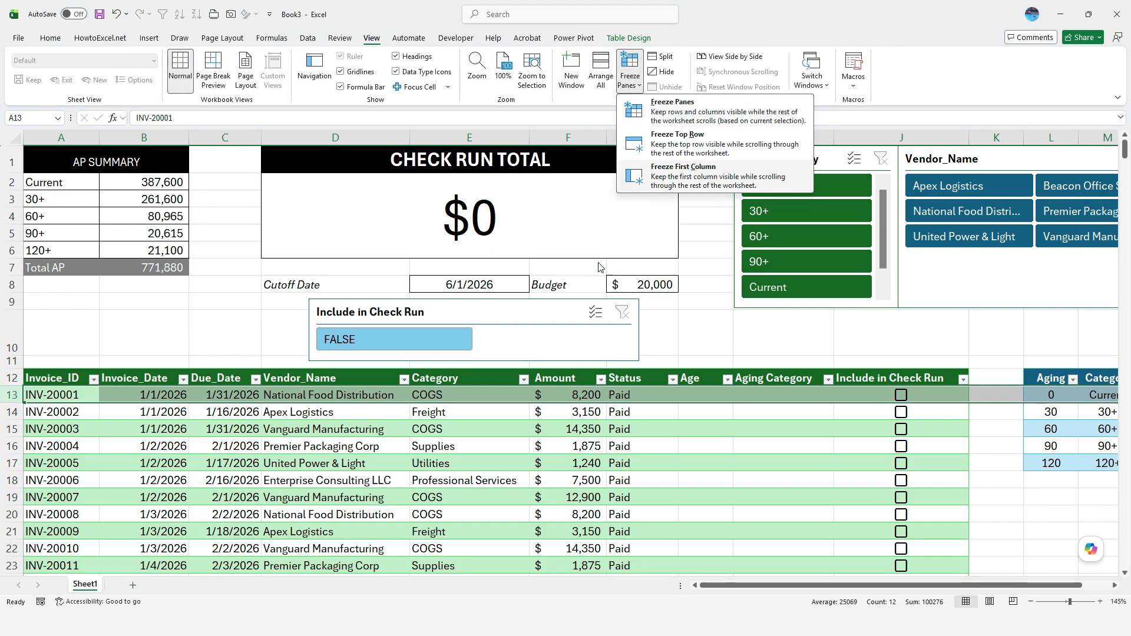
{"action": "left_click", "coordinate": [593, 445]}
{"action": "scroll", "coordinate": [510, 408], "scroll_direction": "down", "scroll_amount": 7}
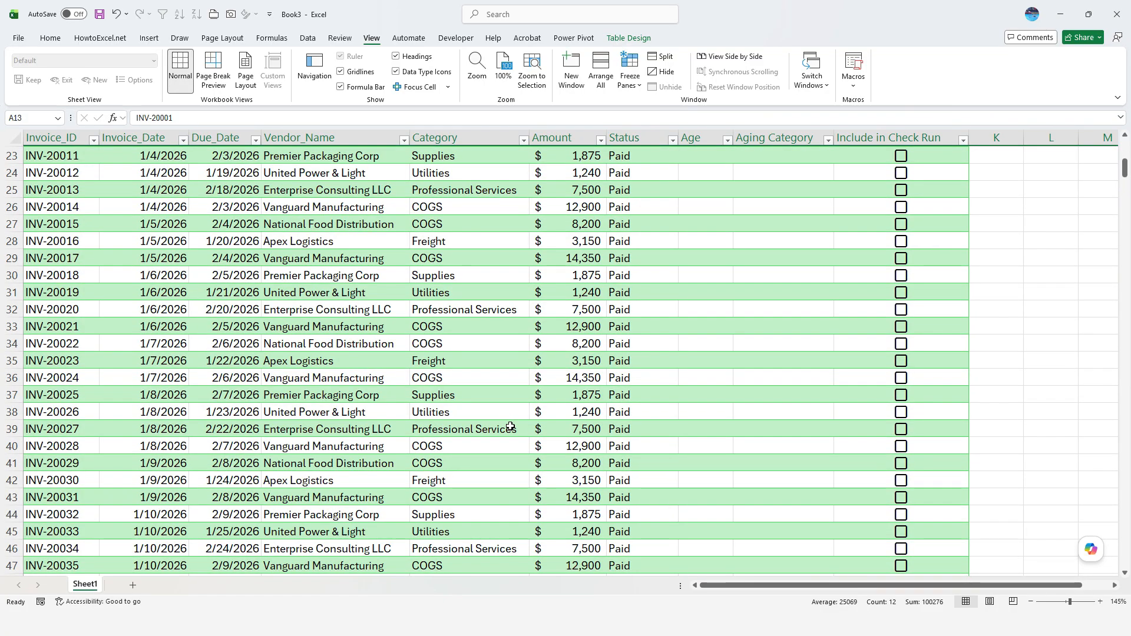
{"action": "scroll", "coordinate": [507, 427], "scroll_direction": "up", "scroll_amount": 8}
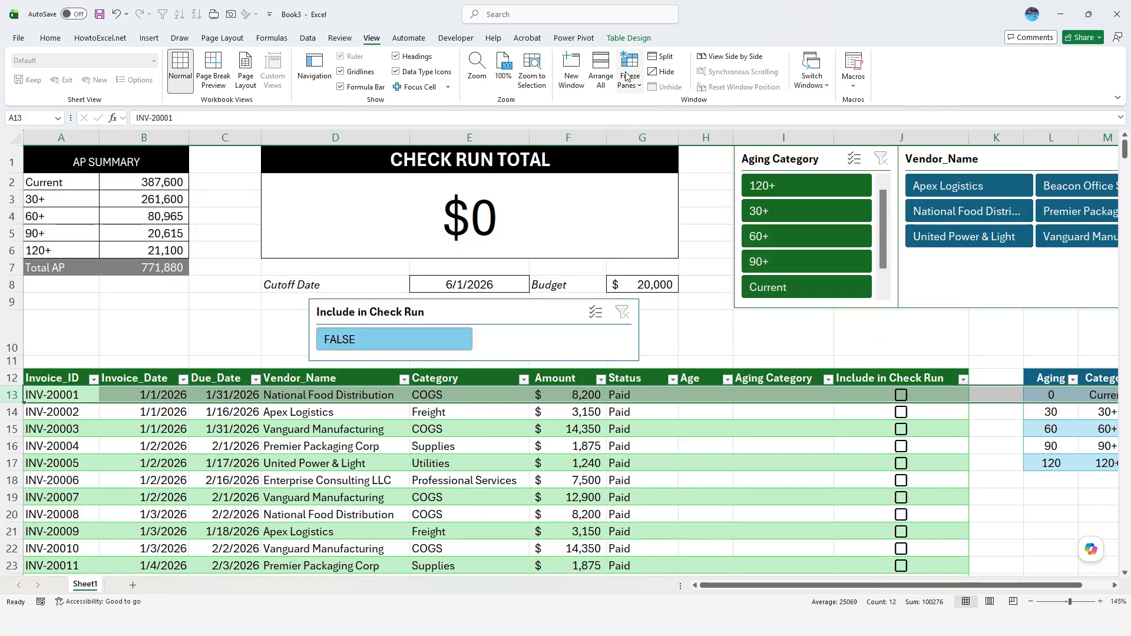
{"action": "left_click", "coordinate": [626, 75]}
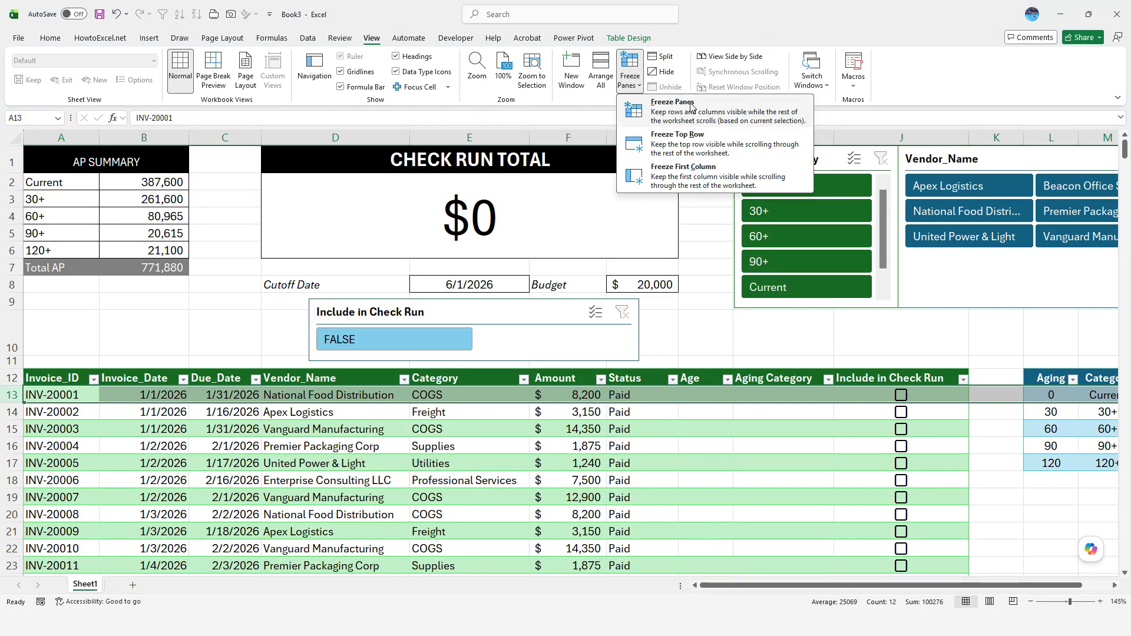
{"action": "left_click", "coordinate": [691, 106]}
{"action": "left_click_drag", "start_coordinate": [642, 428], "coordinate": [643, 446]}
{"action": "scroll", "coordinate": [463, 465], "scroll_direction": "down", "scroll_amount": 1}
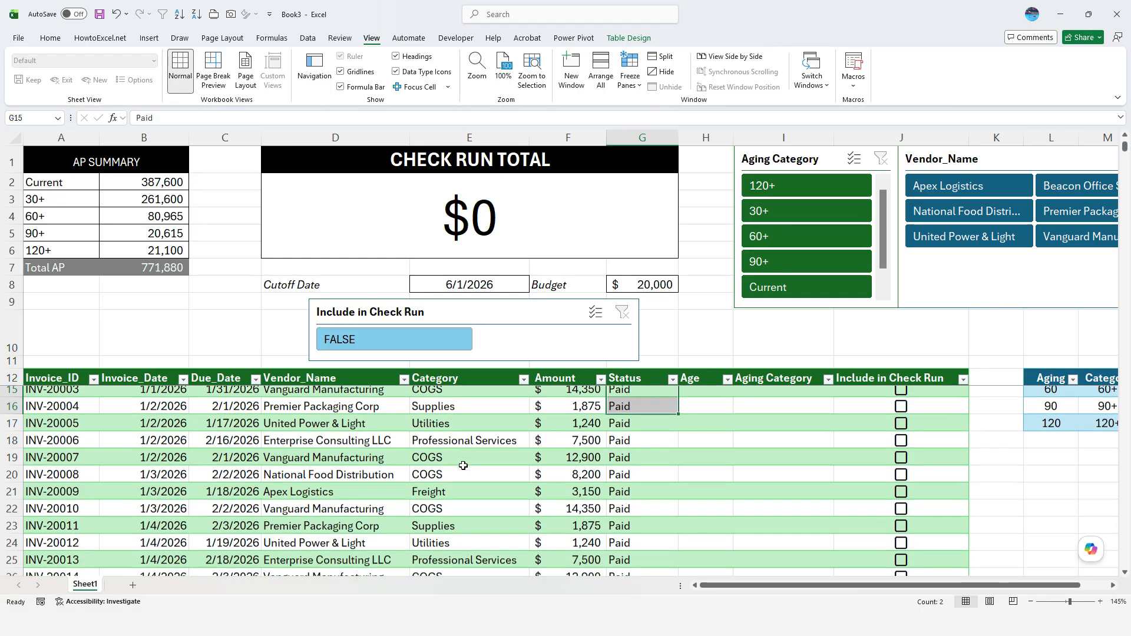
{"action": "scroll", "coordinate": [463, 465], "scroll_direction": "down", "scroll_amount": 18}
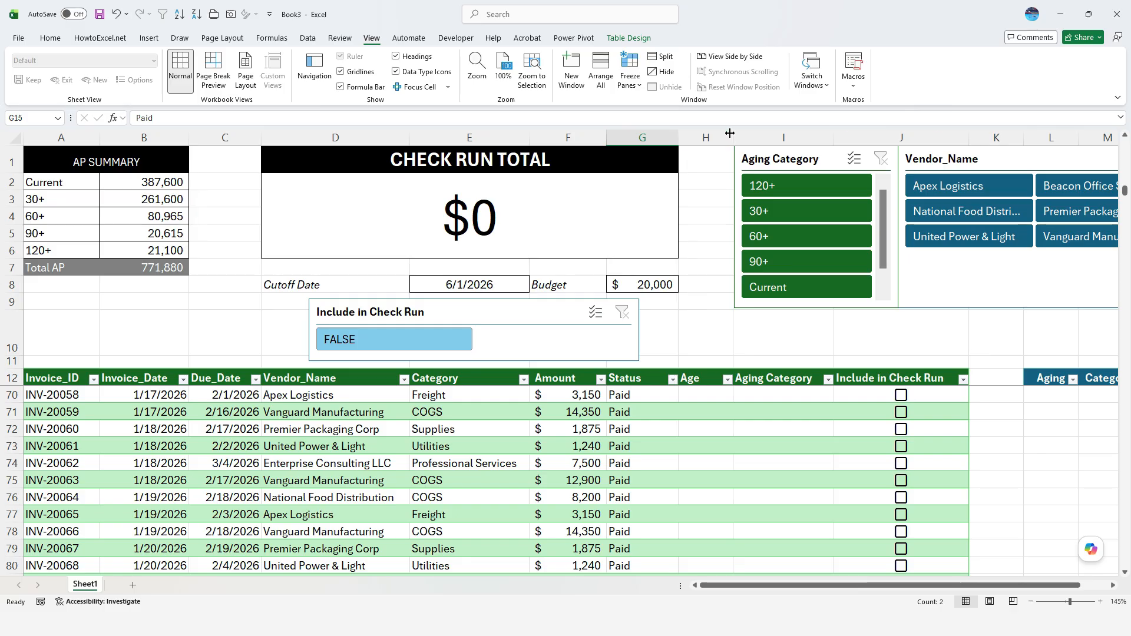
Narrow the Age and Due_Date columns and shift the Aging Category and Vendor_Name slicers closer to the check run total
{"action": "left_click_drag", "start_coordinate": [733, 137], "coordinate": [705, 137]}
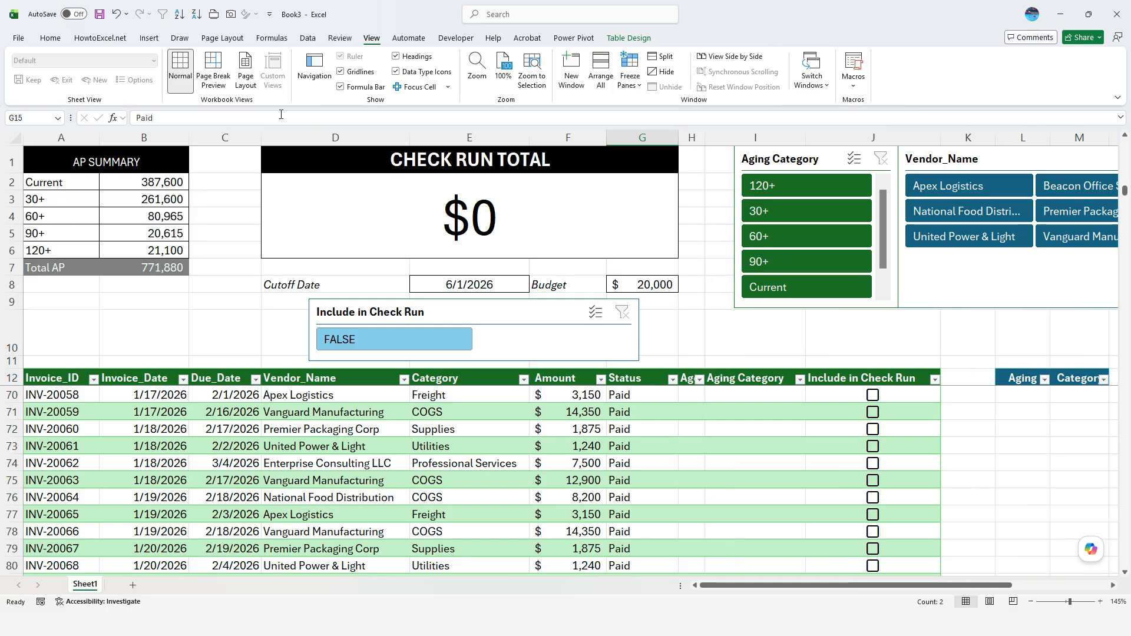
{"action": "mouse_move", "coordinate": [259, 138]}
{"action": "left_mouse_down"}
{"action": "mouse_move", "coordinate": [235, 136]}
{"action": "mouse_move", "coordinate": [254, 135]}
{"action": "left_mouse_up"}
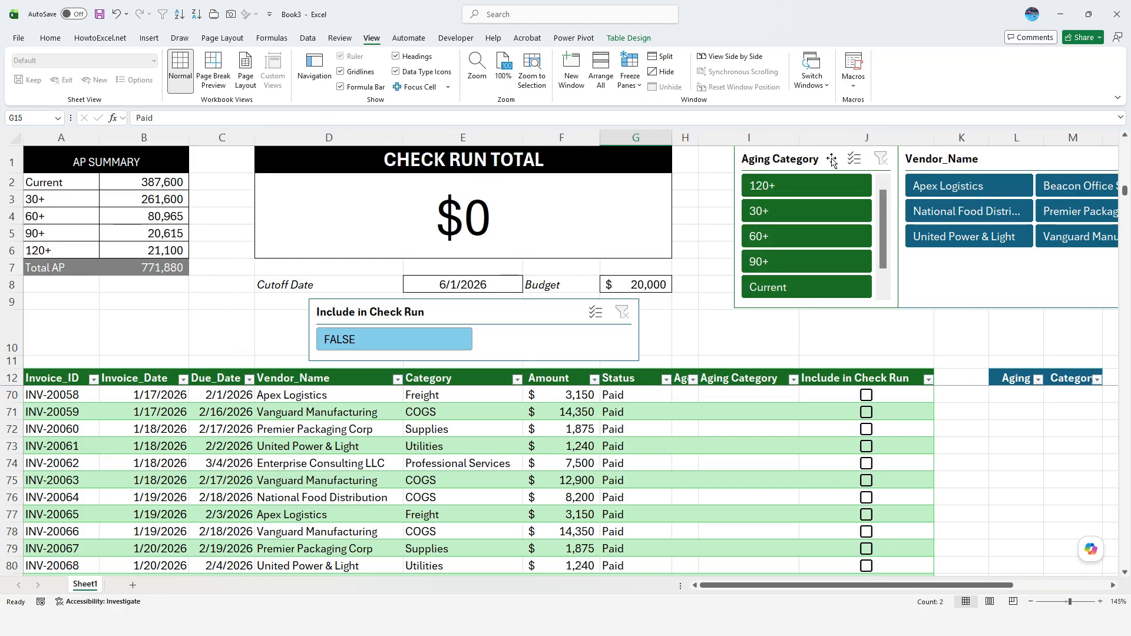
{"action": "left_click_drag", "start_coordinate": [832, 161], "coordinate": [796, 160]}
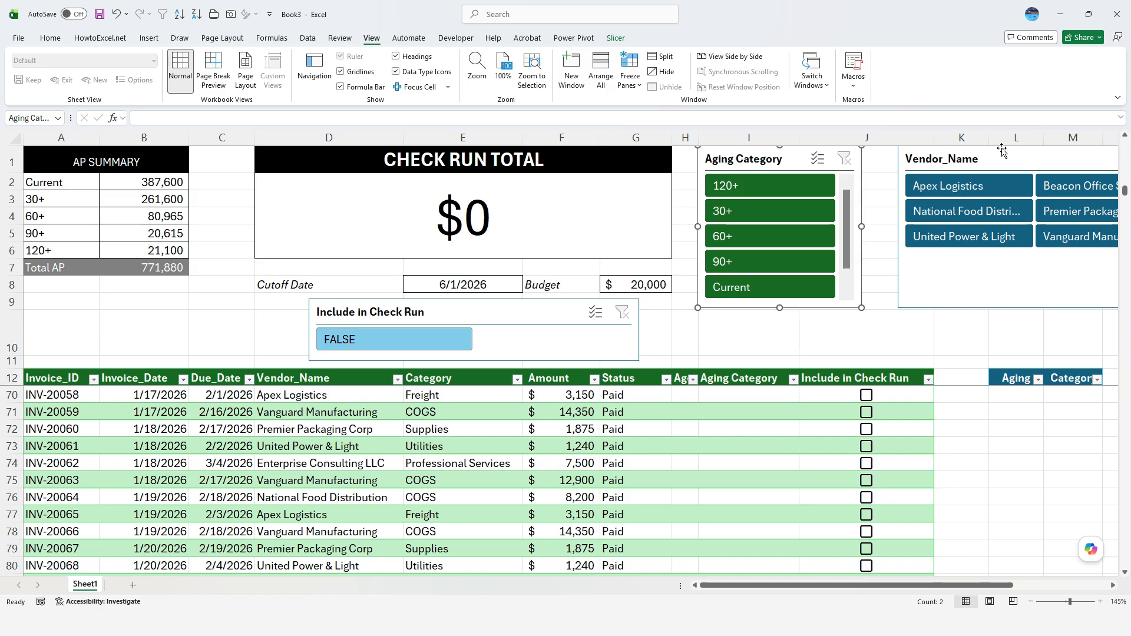
{"action": "left_click_drag", "start_coordinate": [1010, 164], "coordinate": [977, 160]}
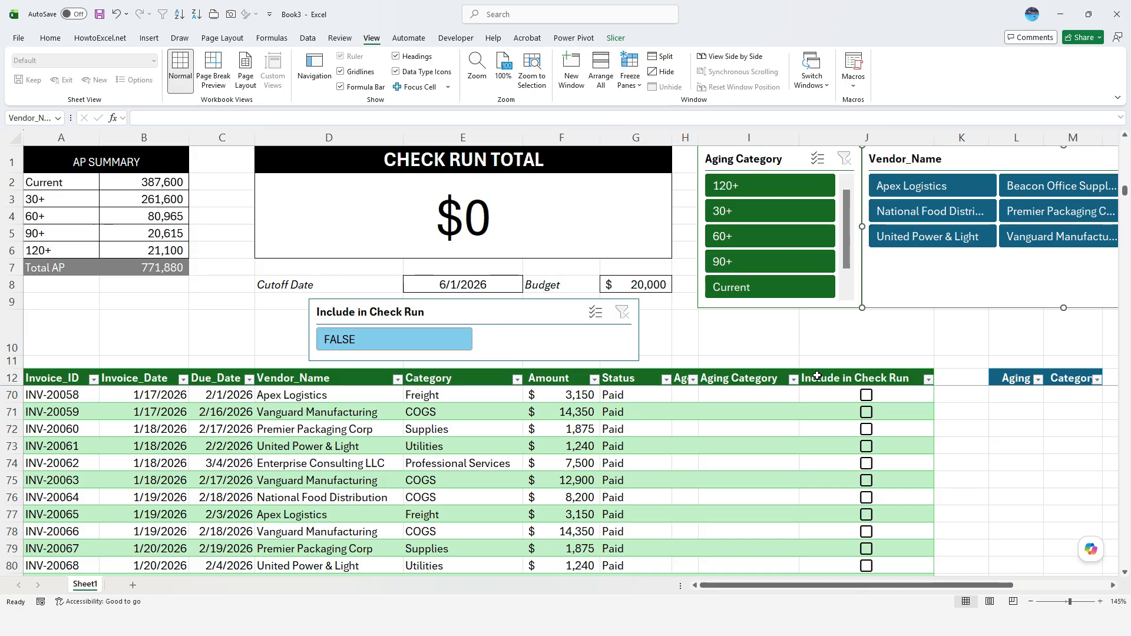
Hide the worksheet gridlines
{"action": "left_click", "coordinate": [342, 71]}
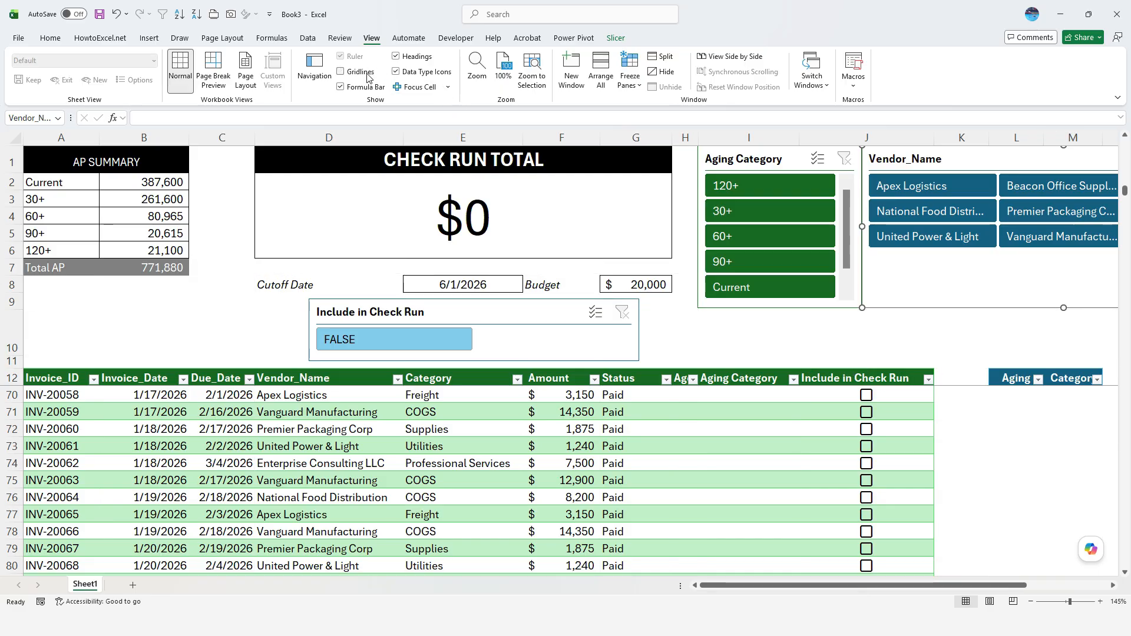
{"action": "left_click_drag", "start_coordinate": [949, 371], "coordinate": [957, 429]}
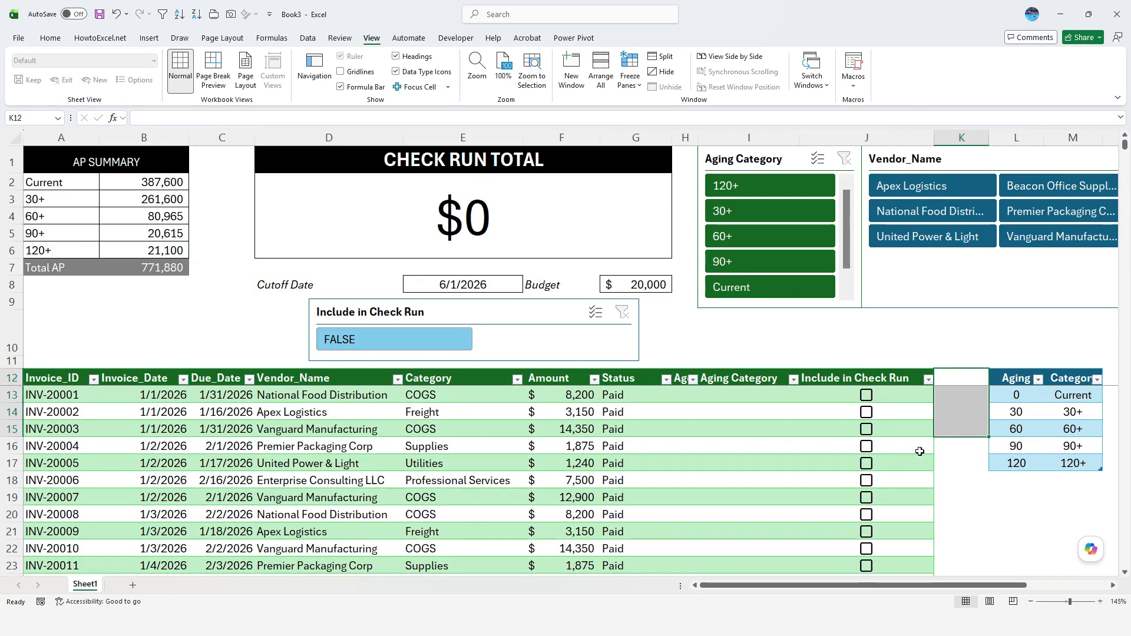
{"action": "left_click", "coordinate": [772, 378]}
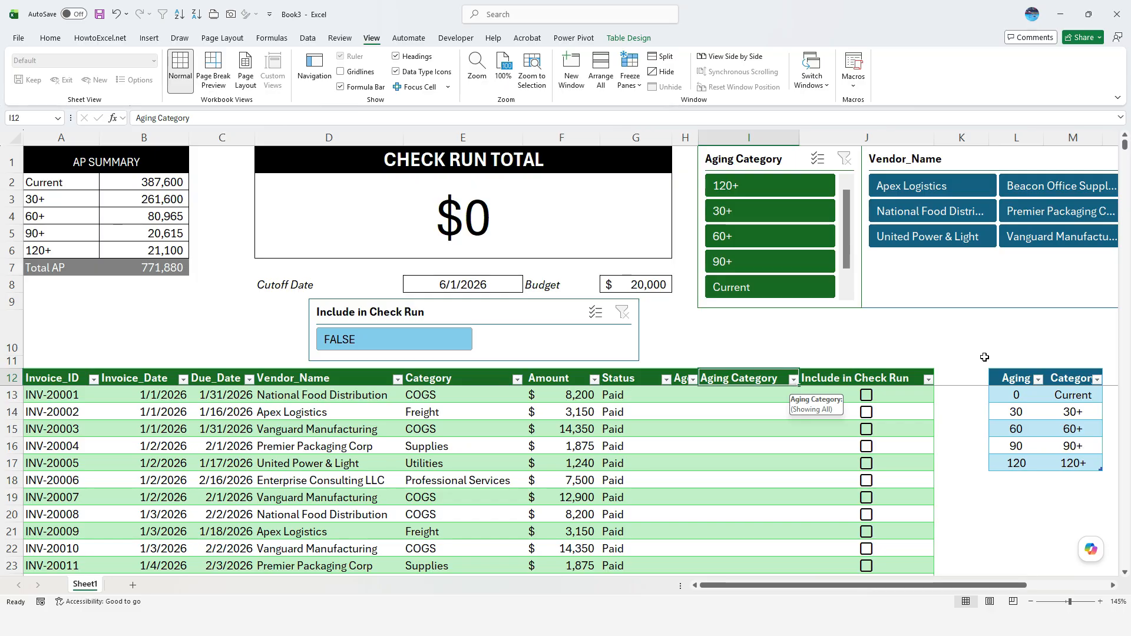
Filter the invoices to Apex Logistics in the 90+ category and include INV-20373 in the check run
{"action": "left_click", "coordinate": [911, 187]}
{"action": "scroll", "coordinate": [765, 446], "scroll_direction": "down", "scroll_amount": 14}
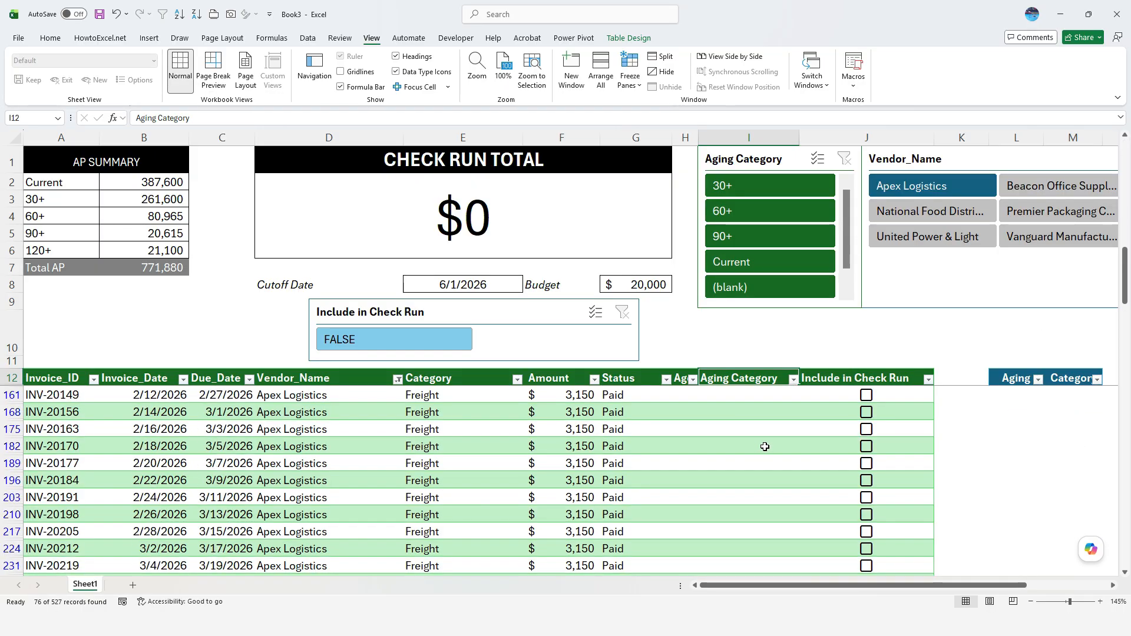
{"action": "scroll", "coordinate": [770, 455], "scroll_direction": "down", "scroll_amount": 4}
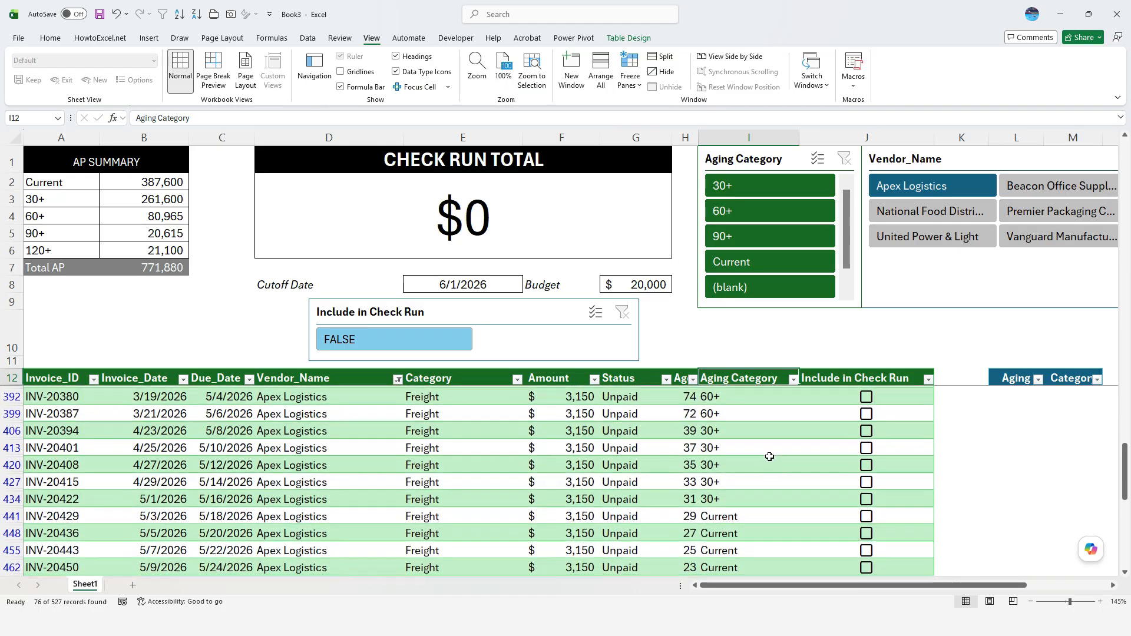
{"action": "scroll", "coordinate": [771, 454], "scroll_direction": "up", "scroll_amount": 1}
{"action": "left_click", "coordinate": [785, 231]}
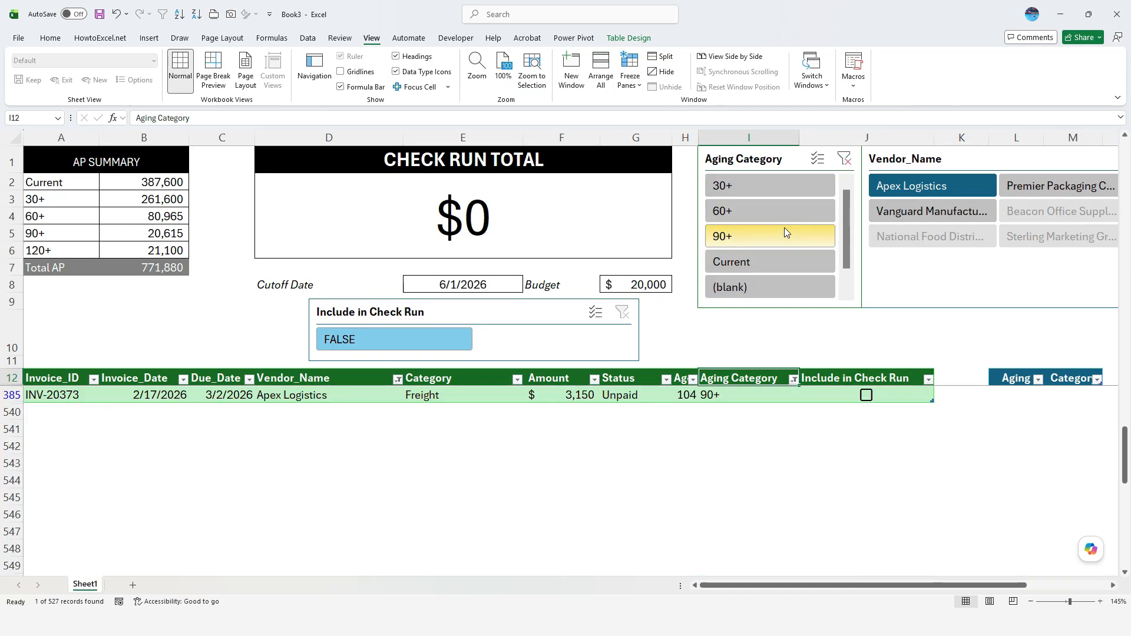
{"action": "left_click", "coordinate": [867, 395]}
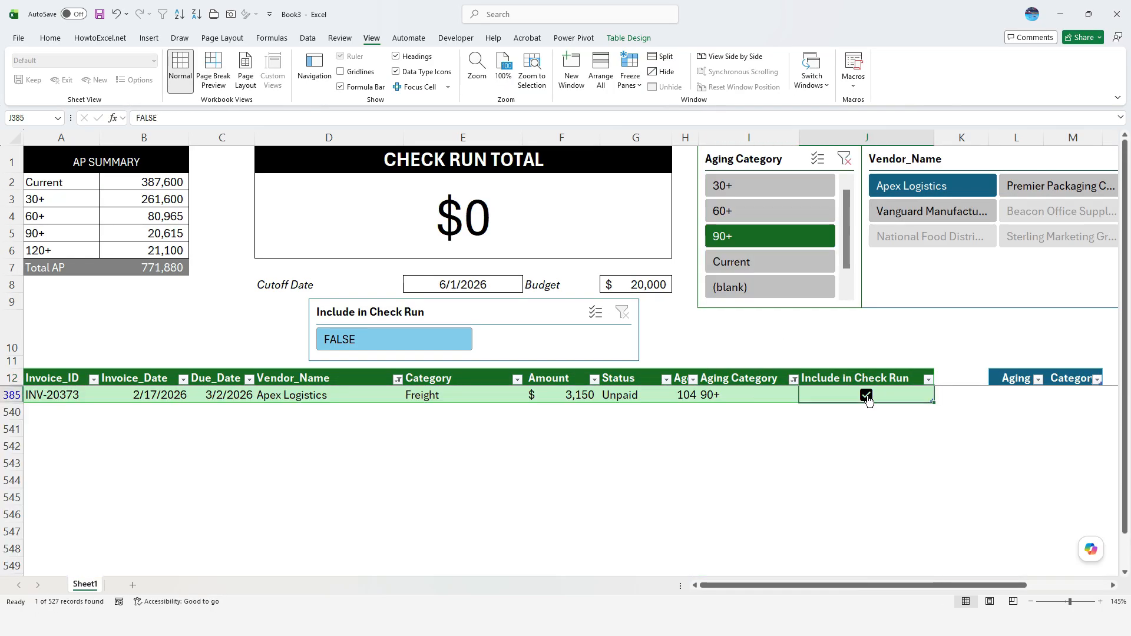
Include the 60+ Apex Logistics invoices INV-20380 and INV-20387 in the check run and clear the Aging Category filter
{"action": "left_click", "coordinate": [764, 213]}
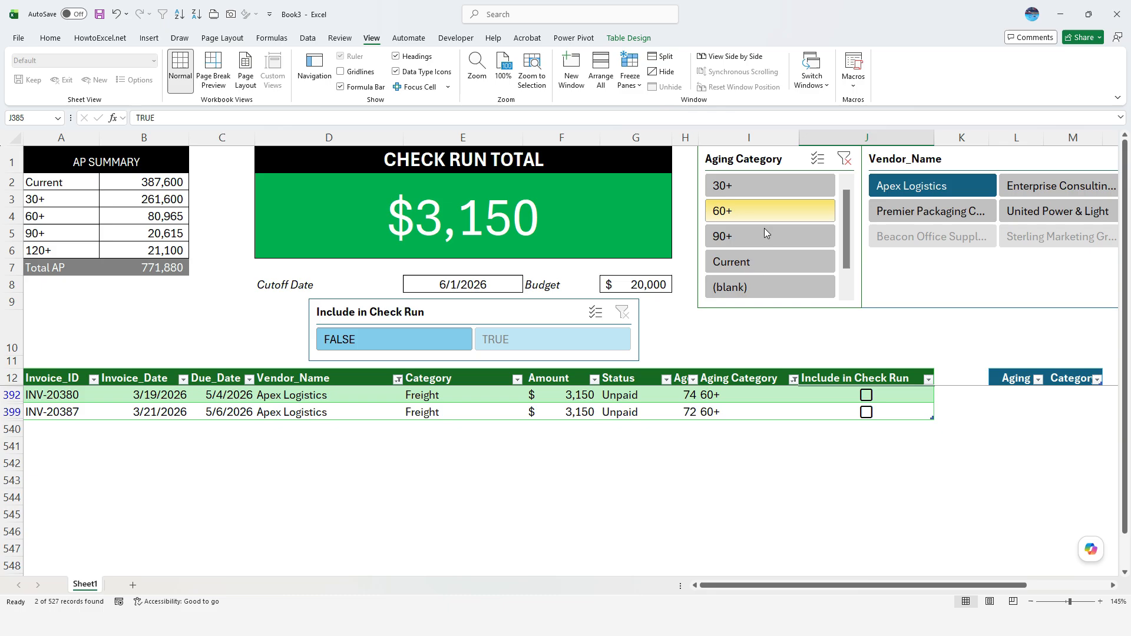
{"action": "left_click", "coordinate": [865, 412]}
{"action": "left_click", "coordinate": [865, 395]}
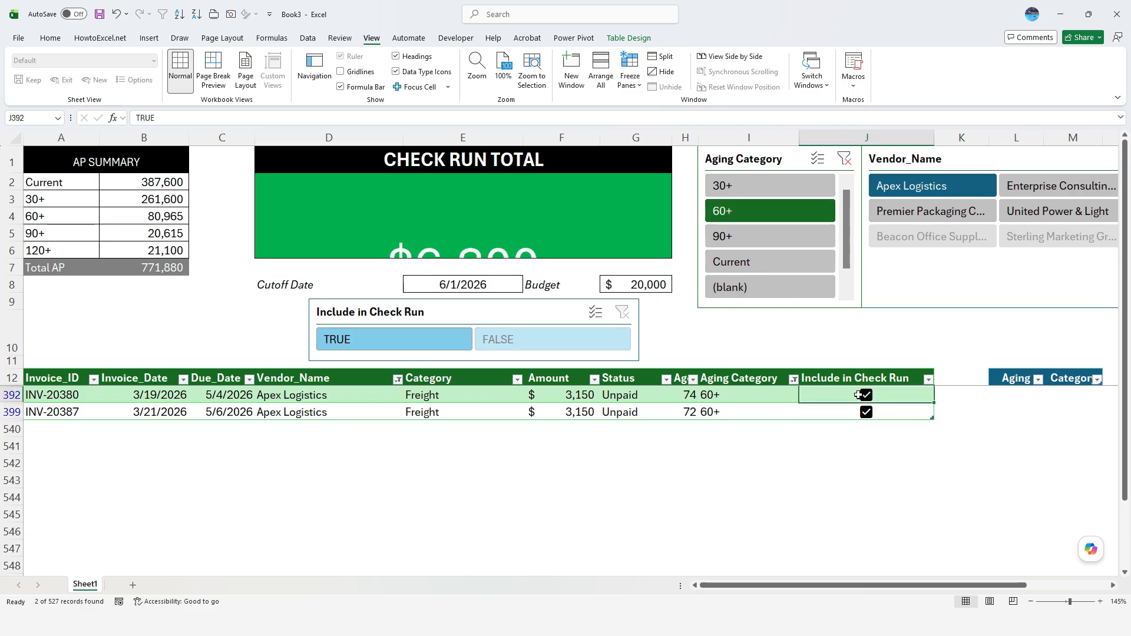
{"action": "left_click", "coordinate": [844, 159]}
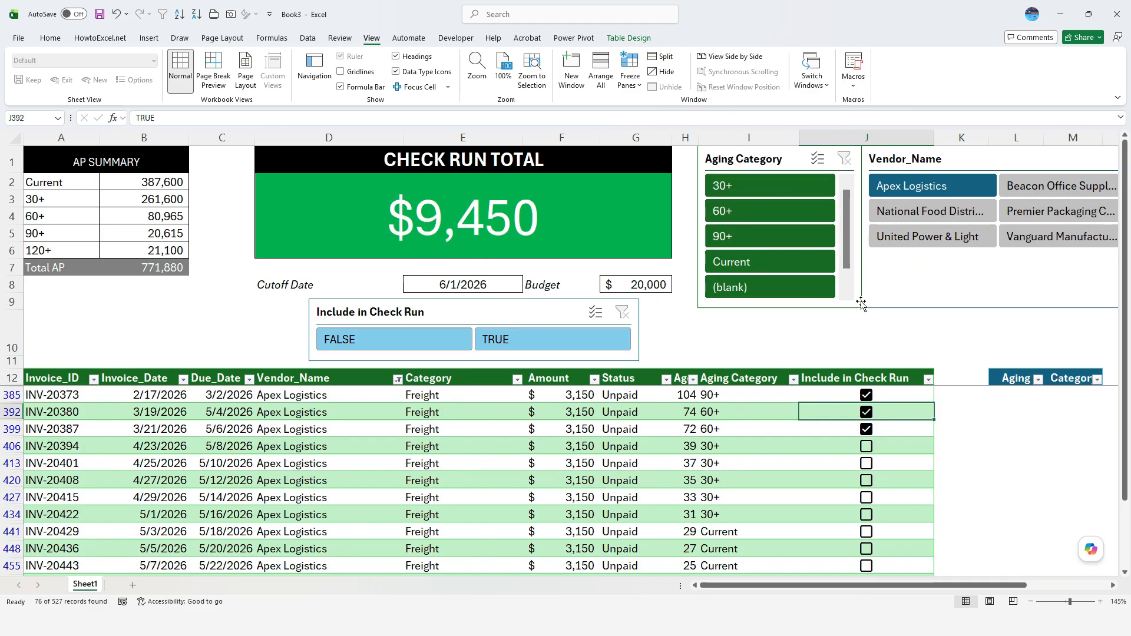
Filter to National Food Distribution in the 60+ category and include INV-20379 and INV-20386 in the check run
{"action": "left_click", "coordinate": [935, 213]}
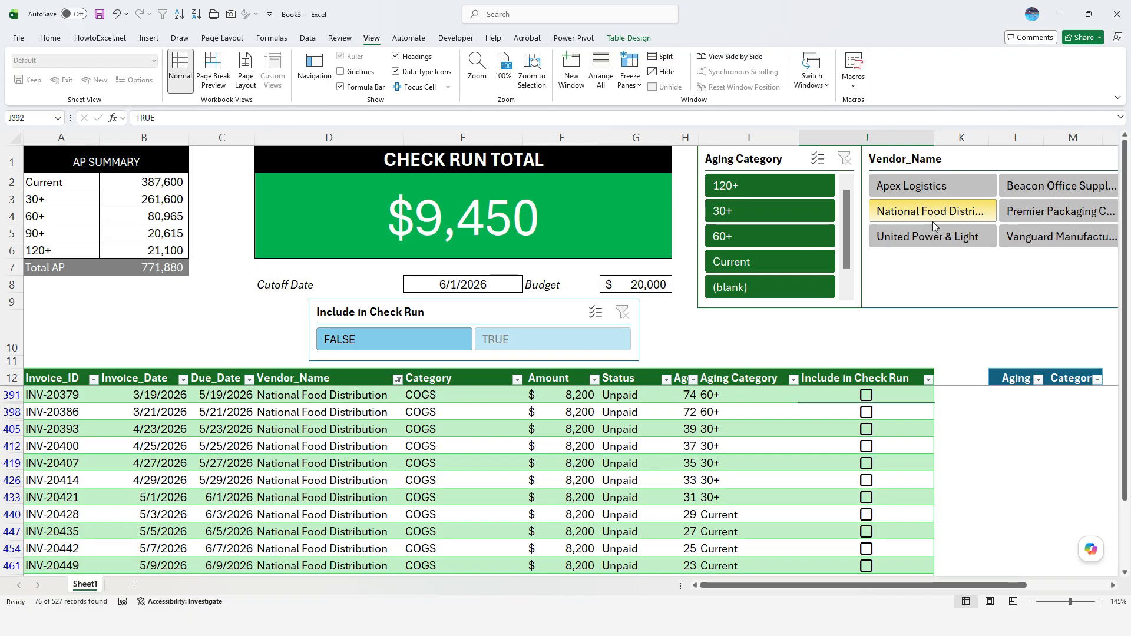
{"action": "left_click", "coordinate": [778, 236]}
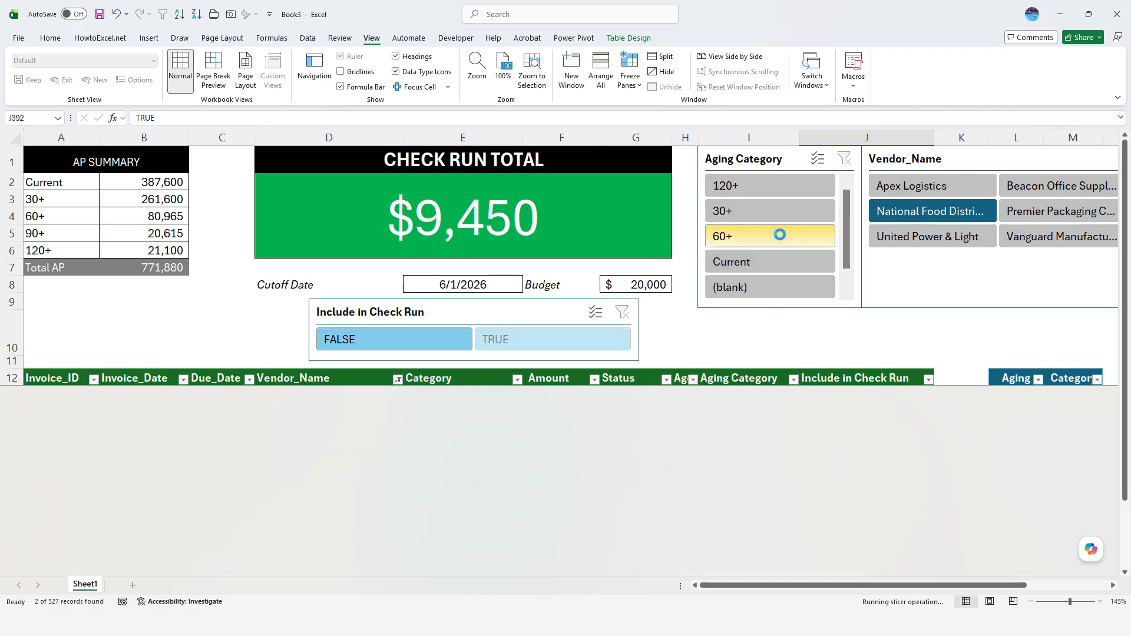
{"action": "left_click", "coordinate": [866, 394]}
{"action": "left_click", "coordinate": [867, 414]}
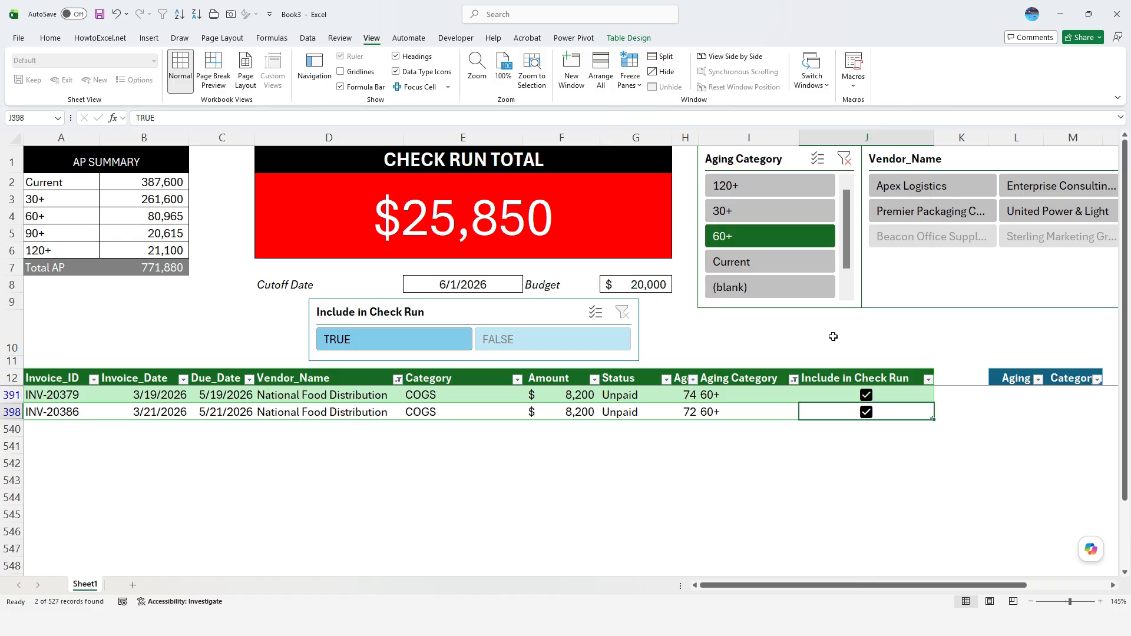
Switch the aging filter to 120+ and include National Food Distribution invoice INV-20372 in the check run
{"action": "left_click", "coordinate": [760, 242]}
{"action": "left_click", "coordinate": [775, 181]}
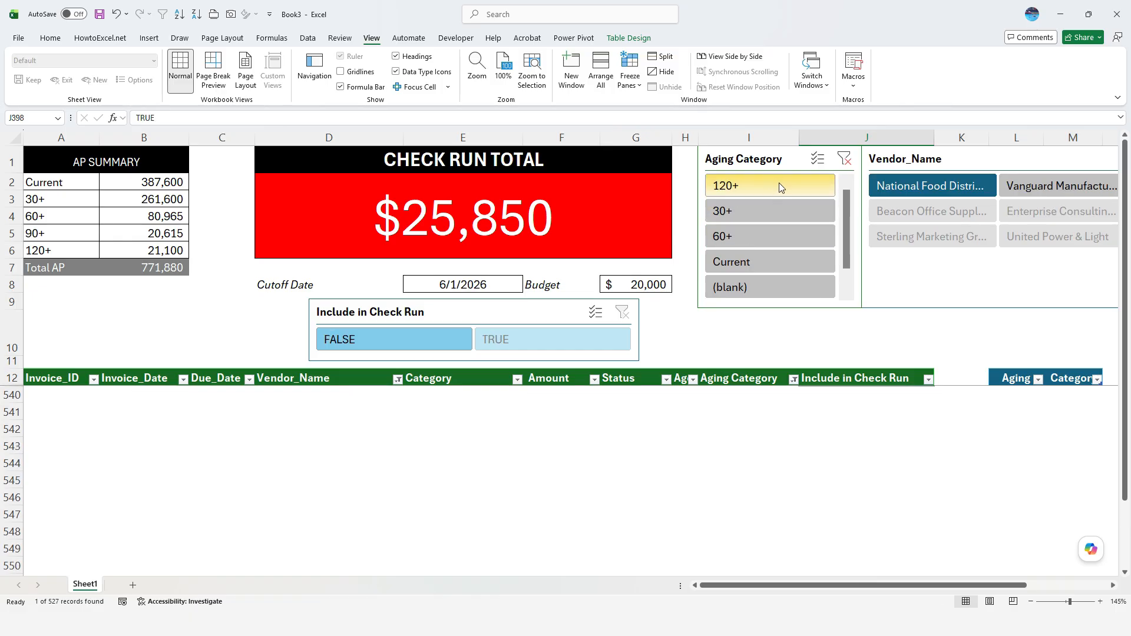
{"action": "left_click", "coordinate": [866, 395]}
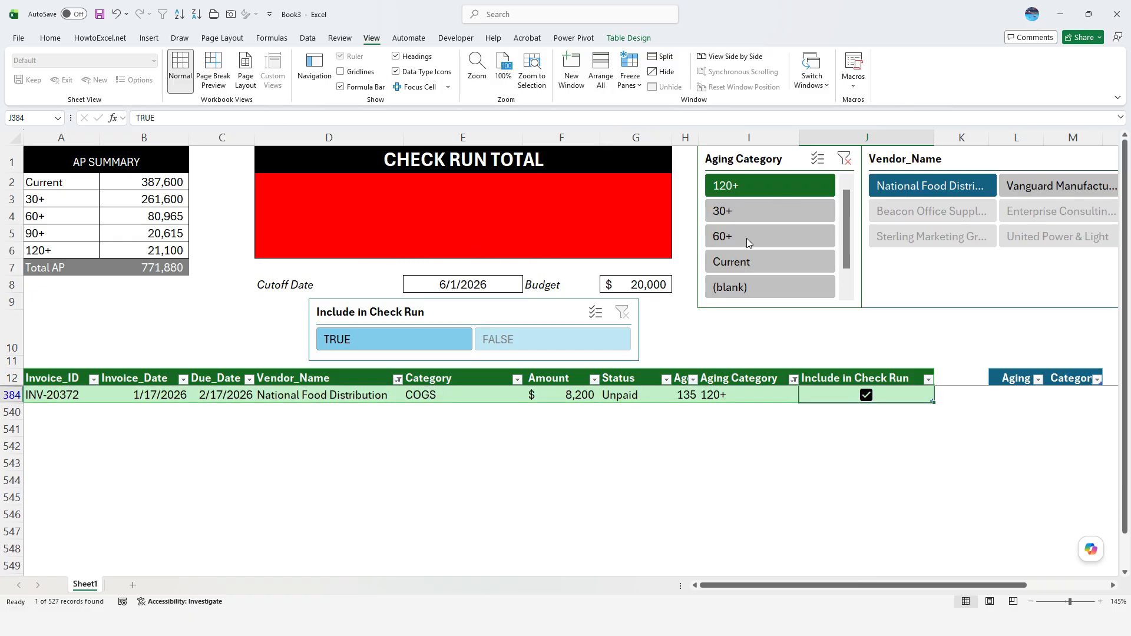
Remove the 60+ invoices INV-20379 and INV-20386 from the check run and clear the Aging Category filter
{"action": "left_click", "coordinate": [759, 235]}
{"action": "left_click", "coordinate": [866, 395]}
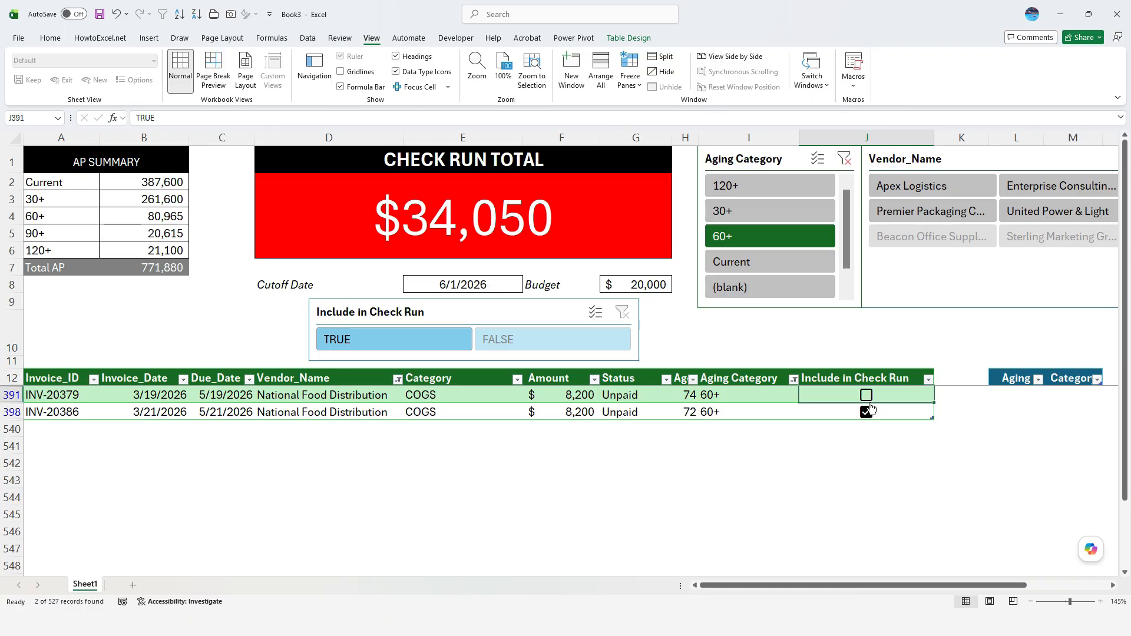
{"action": "left_click", "coordinate": [866, 411]}
{"action": "left_click", "coordinate": [844, 159]}
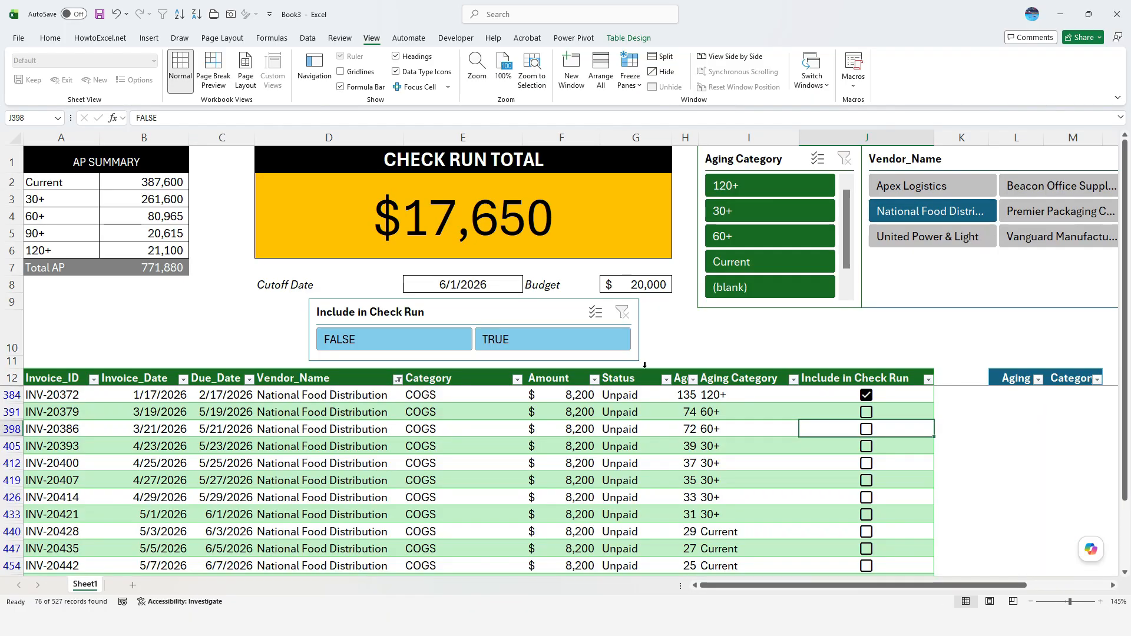
{"action": "scroll", "coordinate": [791, 411], "scroll_direction": "up", "scroll_amount": 15}
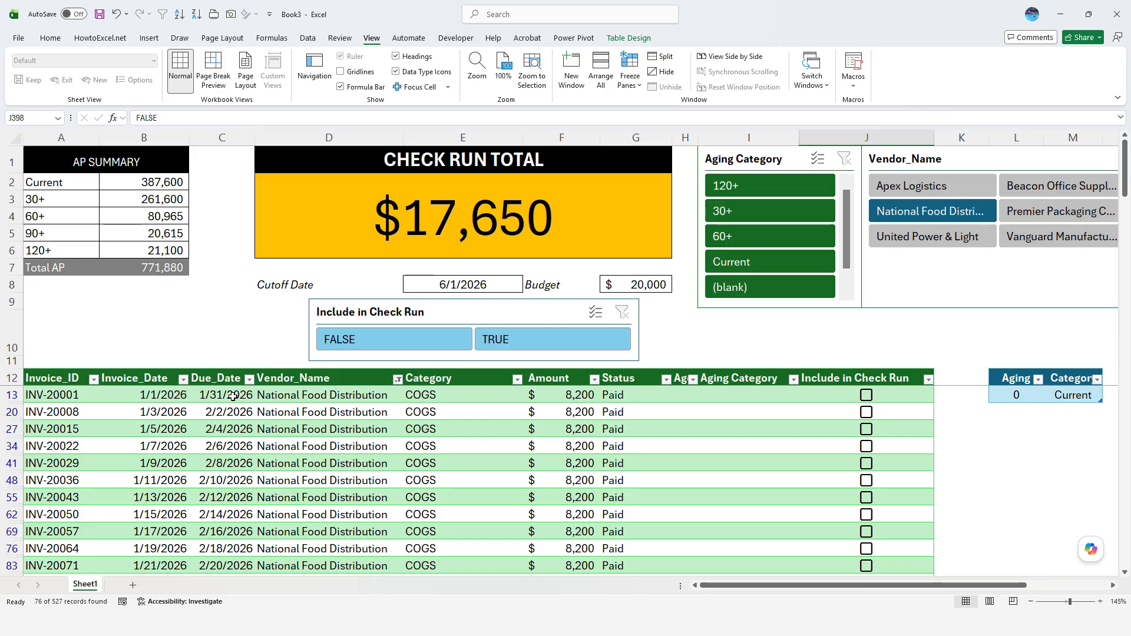
{"action": "left_click", "coordinate": [576, 394]}
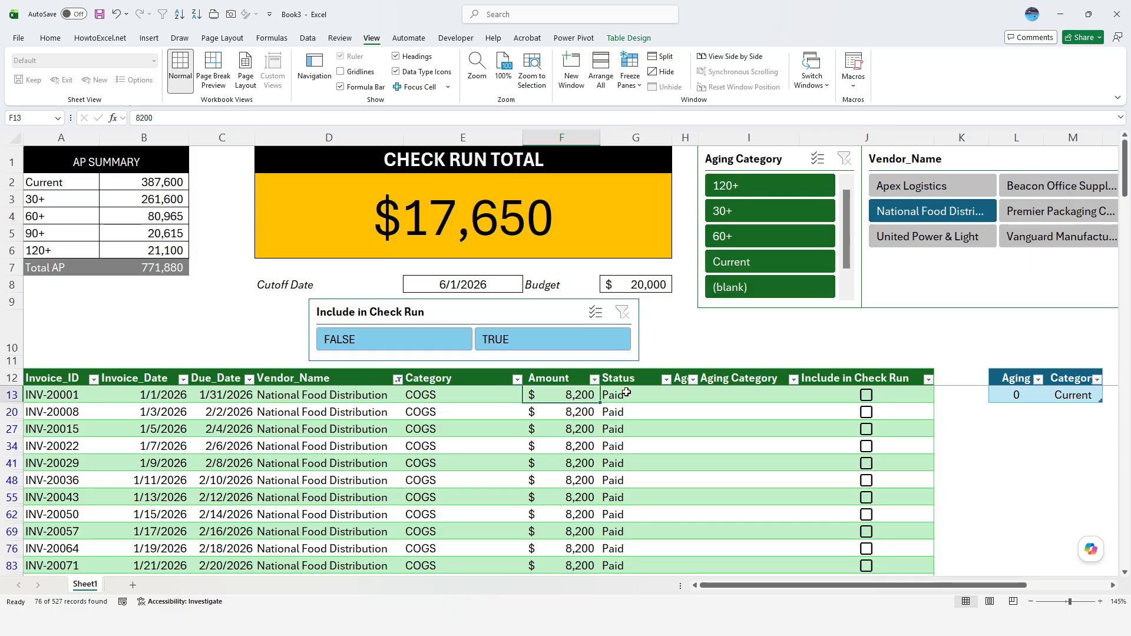
{"action": "left_click", "coordinate": [615, 394]}
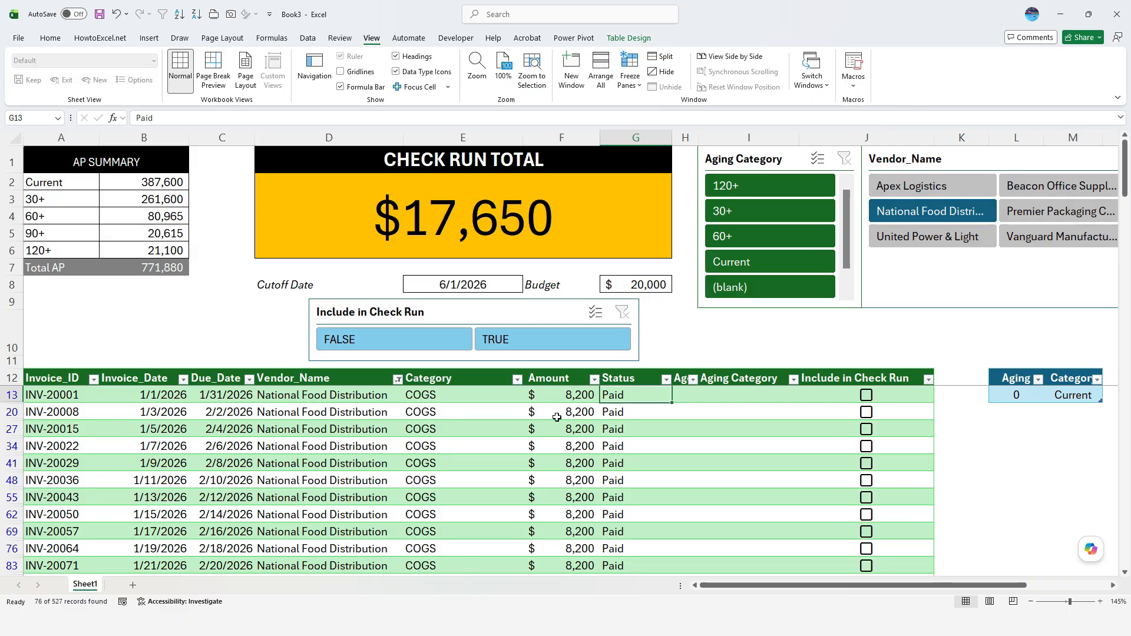
{"action": "scroll", "coordinate": [685, 481], "scroll_direction": "down", "scroll_amount": 13}
{"action": "scroll", "coordinate": [672, 465], "scroll_direction": "up", "scroll_amount": 12}
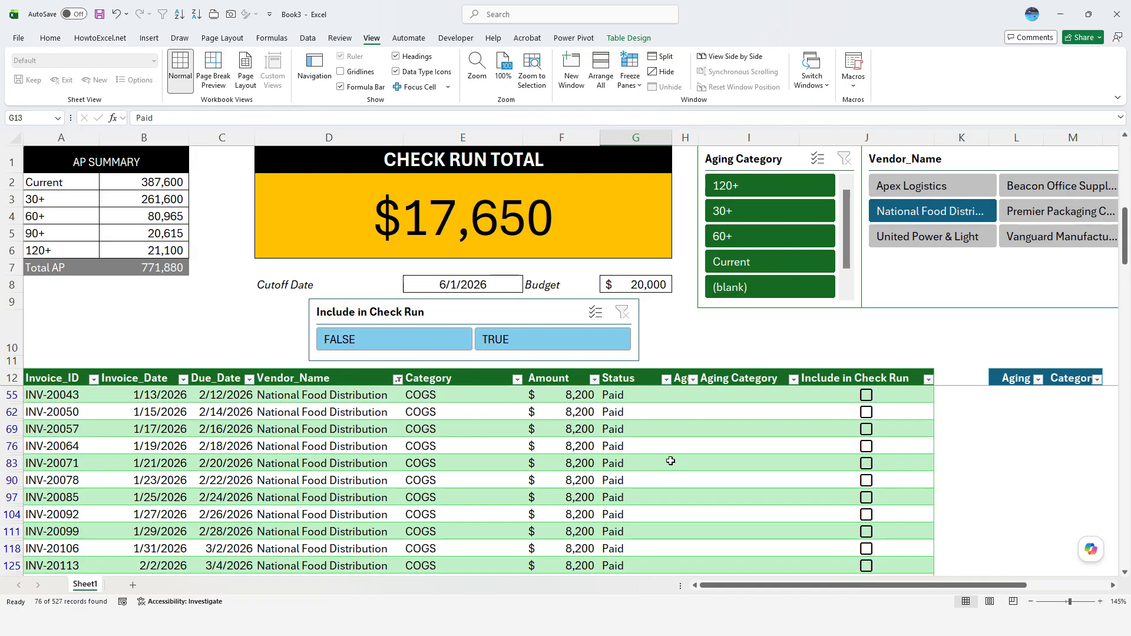
Clear the Vendor_Name slicer filter to list all vendors' invoices again
{"action": "left_click", "coordinate": [909, 284]}
{"action": "left_click_drag", "start_coordinate": [877, 585], "coordinate": [950, 589]}
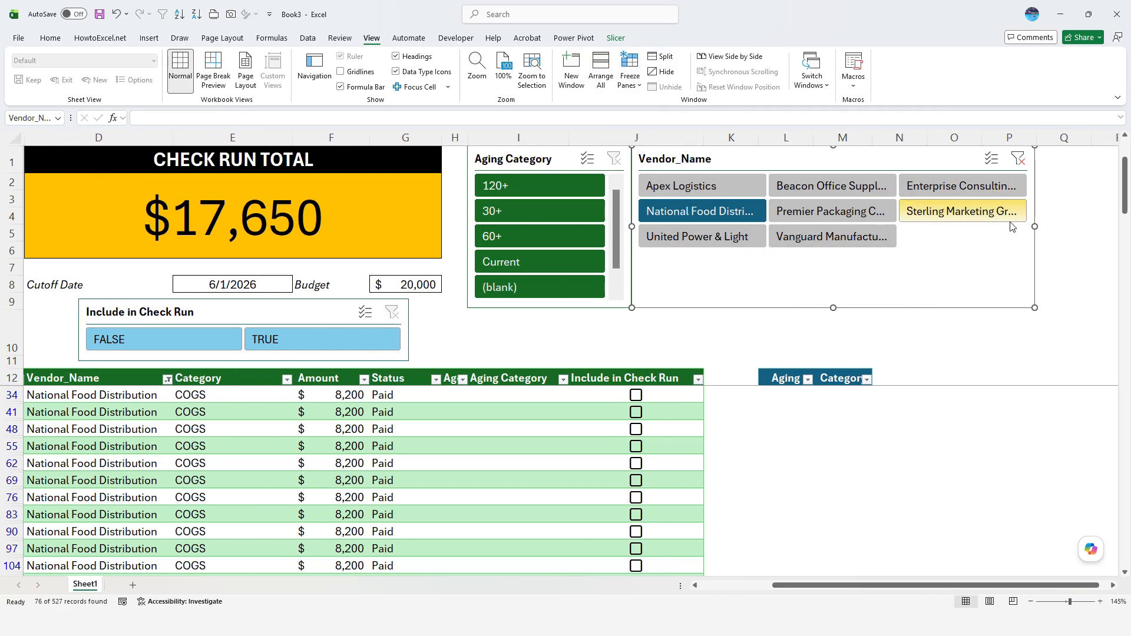
{"action": "left_click", "coordinate": [1018, 158]}
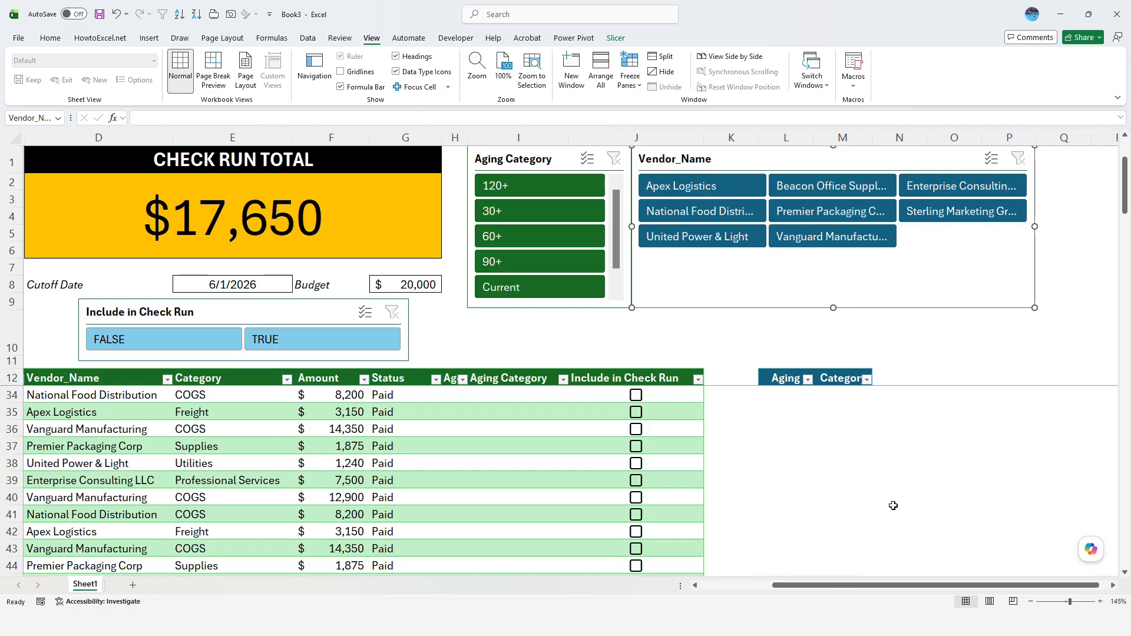
{"action": "left_click_drag", "start_coordinate": [881, 586], "coordinate": [743, 582]}
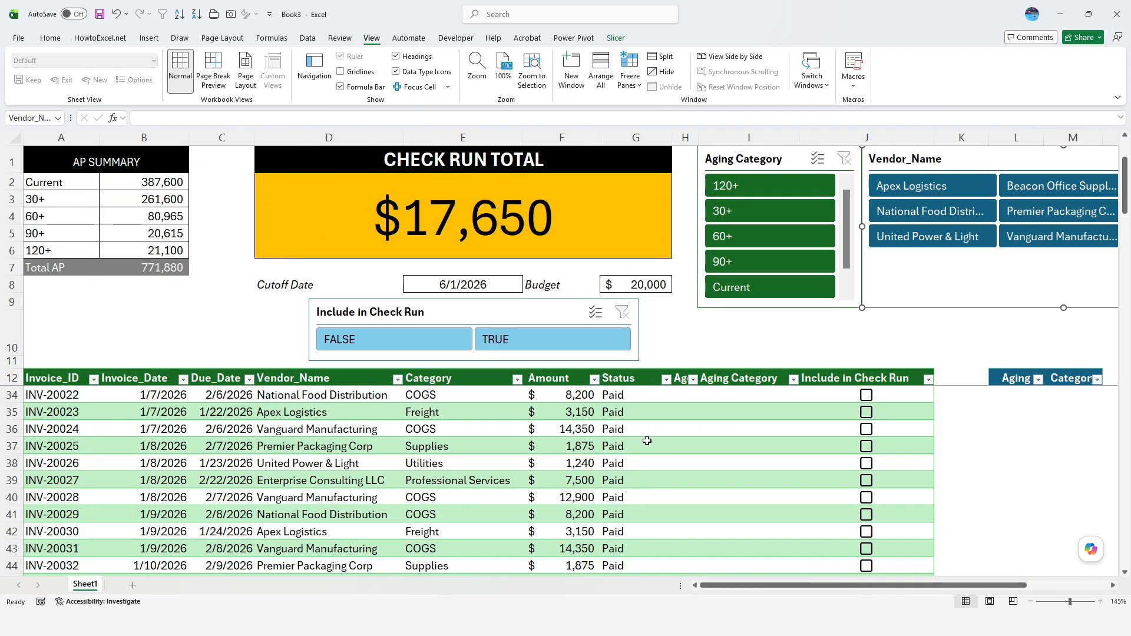
{"action": "left_click", "coordinate": [615, 459]}
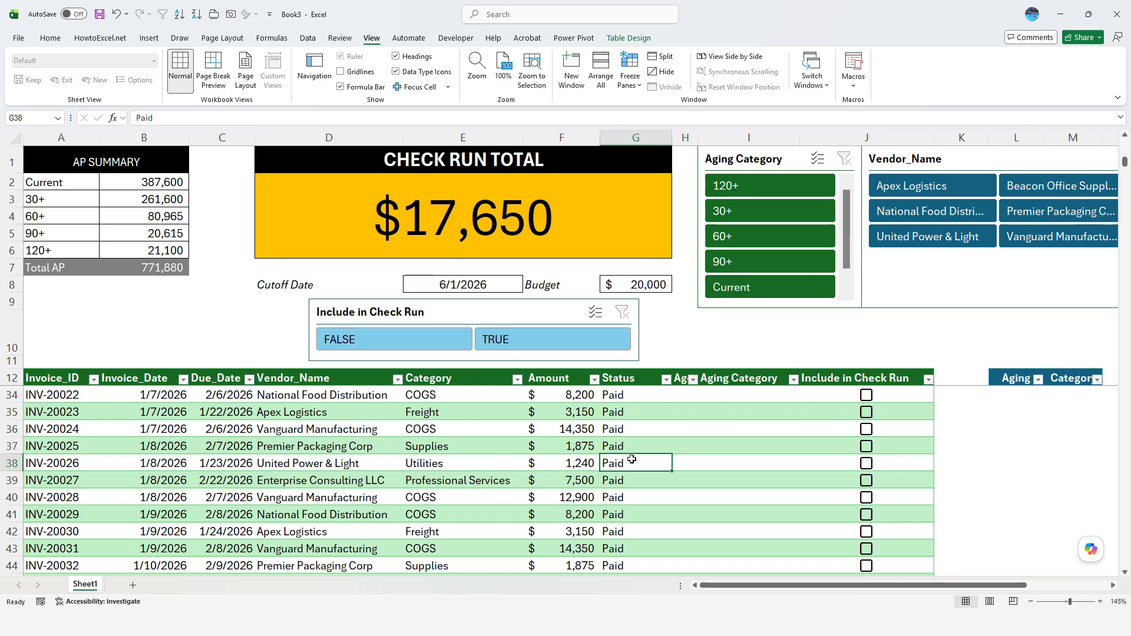
{"action": "scroll", "coordinate": [624, 462], "scroll_direction": "down", "scroll_amount": 5}
{"action": "scroll", "coordinate": [618, 466], "scroll_direction": "up", "scroll_amount": 6}
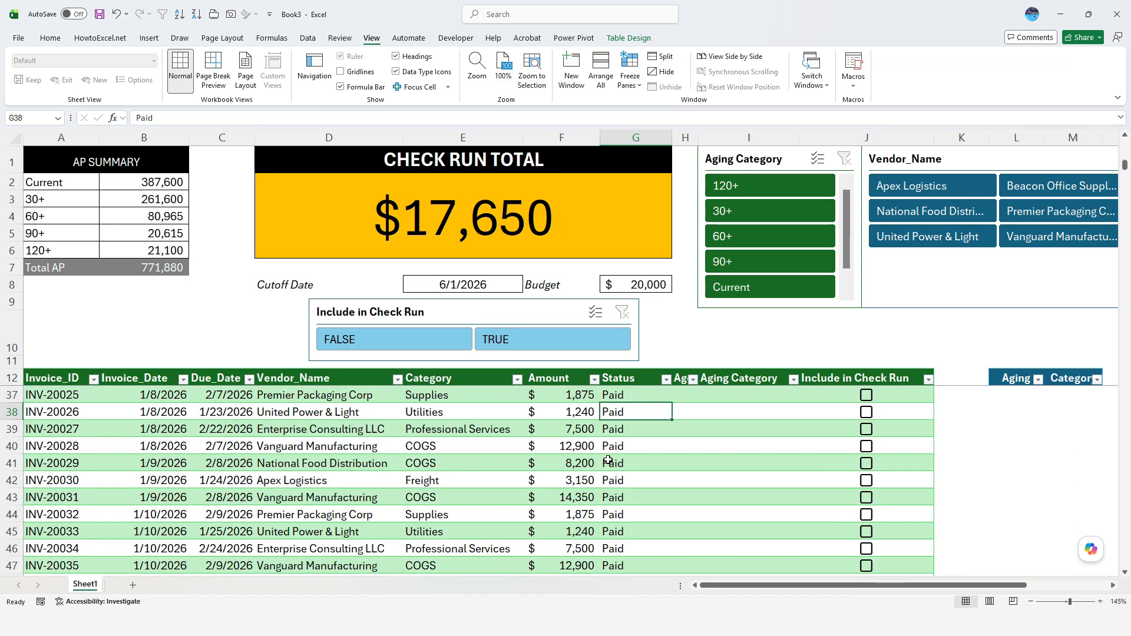